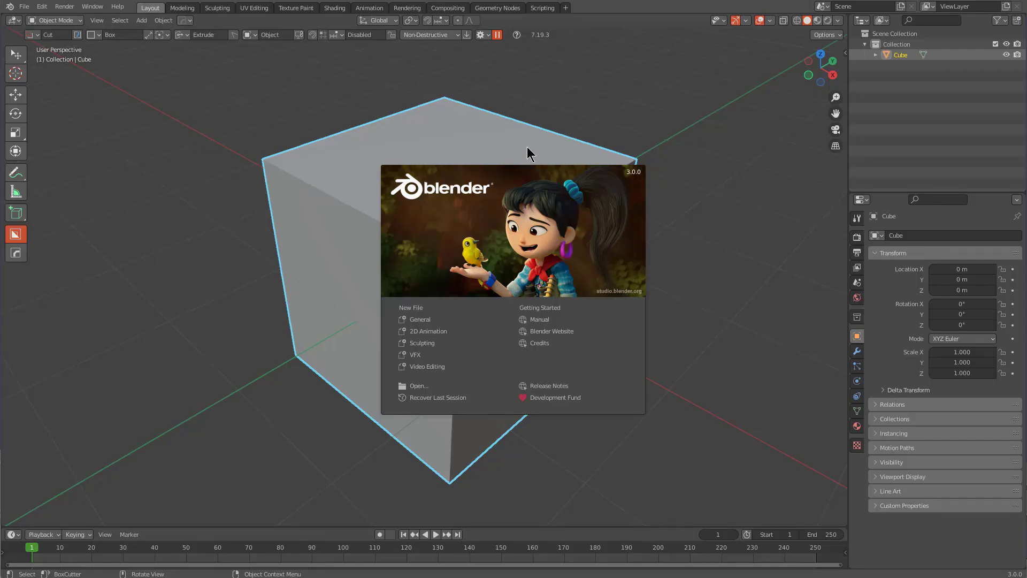
- Dismiss the splash screen and cut box-shaped notches out of the cube's top and side
left_click(528, 146)
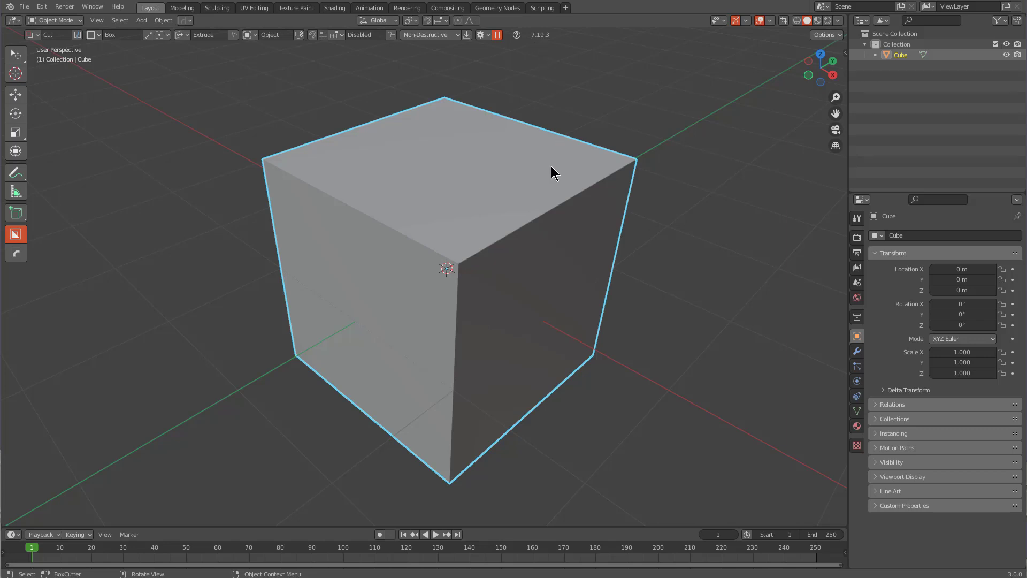
left_click_drag(543, 179, 456, 307)
left_click(465, 419)
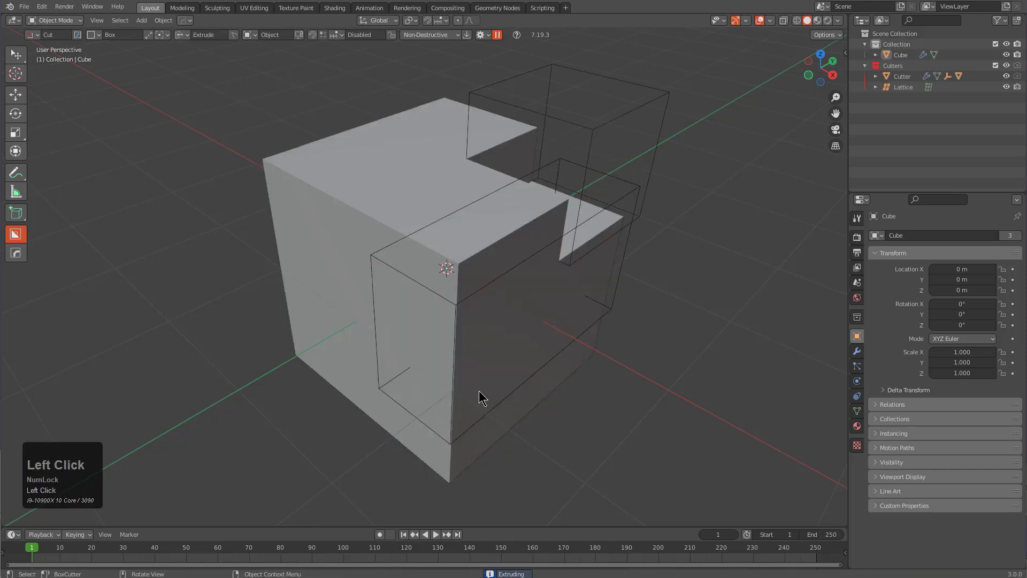
mouse_move(556, 230)
middle_mouse_down()
mouse_move(518, 240)
mouse_move(506, 230)
mouse_move(542, 262)
mouse_move(560, 243)
middle_mouse_up()
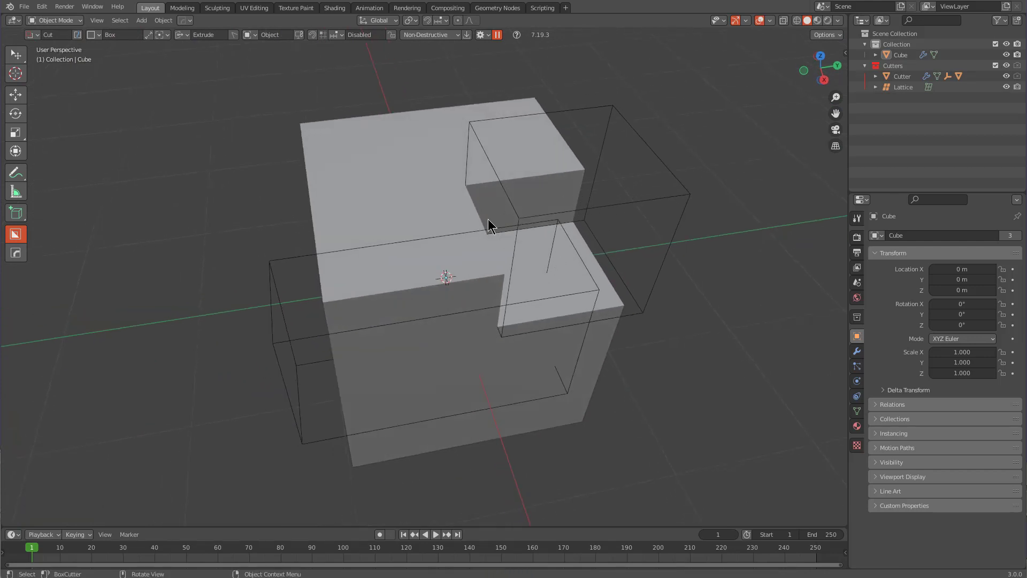
- Slice the cube with a box drawn across its top, and box-cut the side corner of the sliced piece
mouse_move(441, 226)
middle_mouse_down()
mouse_move(458, 236)
mouse_move(397, 190)
middle_mouse_up()
left_click_drag(386, 155, 630, 287)
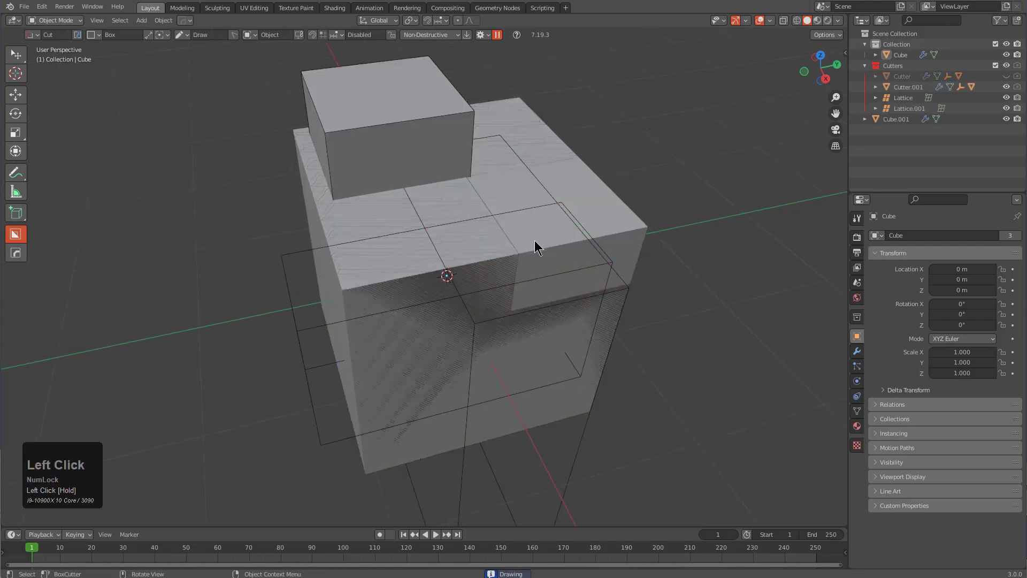
left_click(536, 211)
left_click_drag(523, 206, 719, 258)
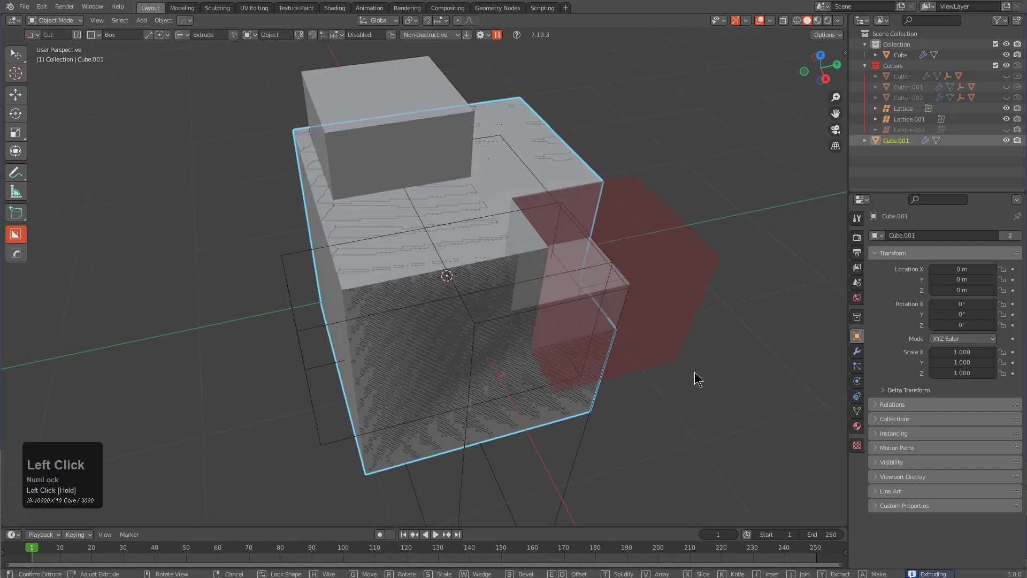
left_click(686, 397)
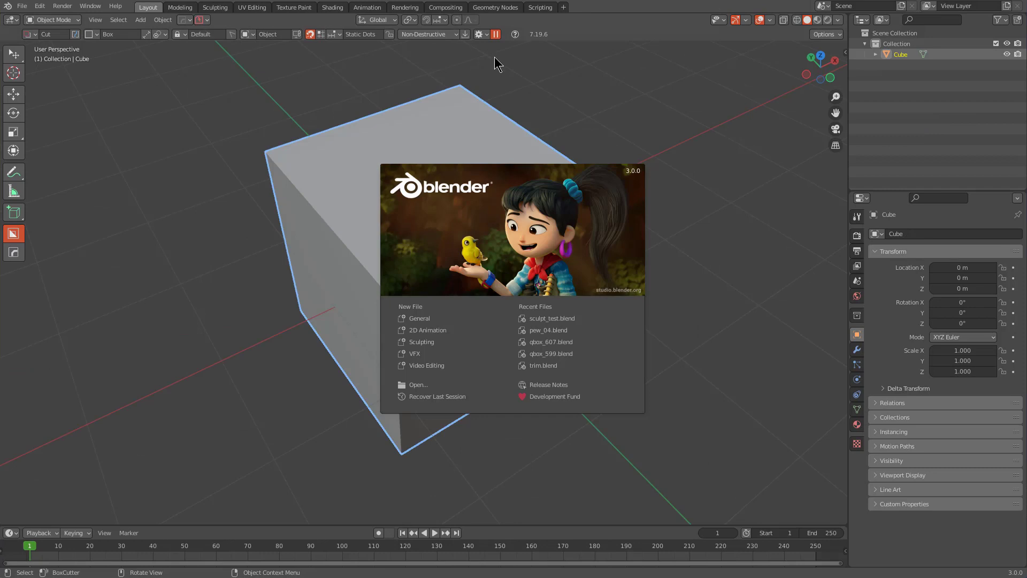
- Box-cut a recess about 0.641 deep into the new cube's front face and an opening about 1.315 deep through its side wall
left_click(535, 46)
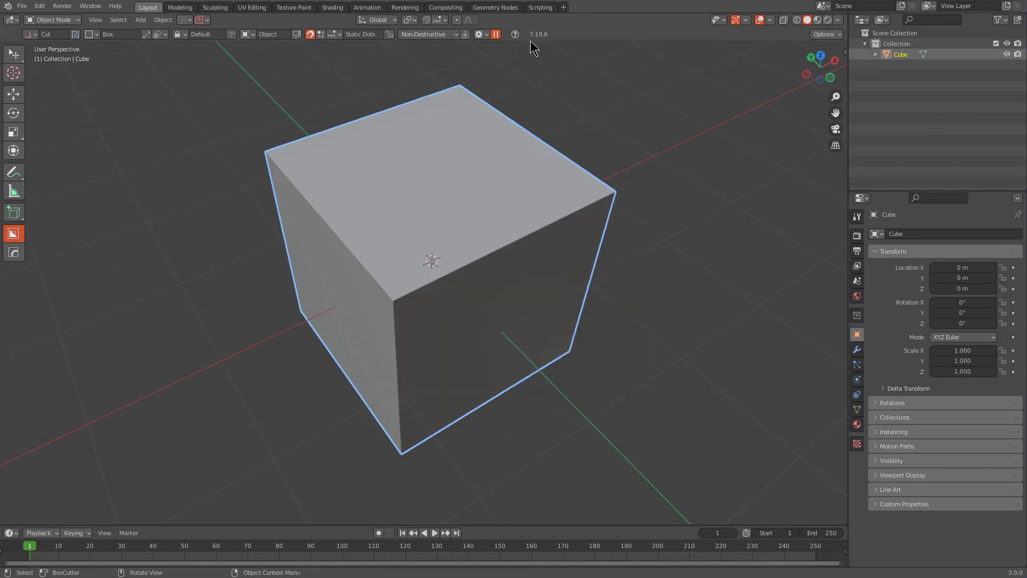
mouse_move(505, 191)
middle_mouse_down()
mouse_move(493, 236)
mouse_move(545, 320)
middle_mouse_up()
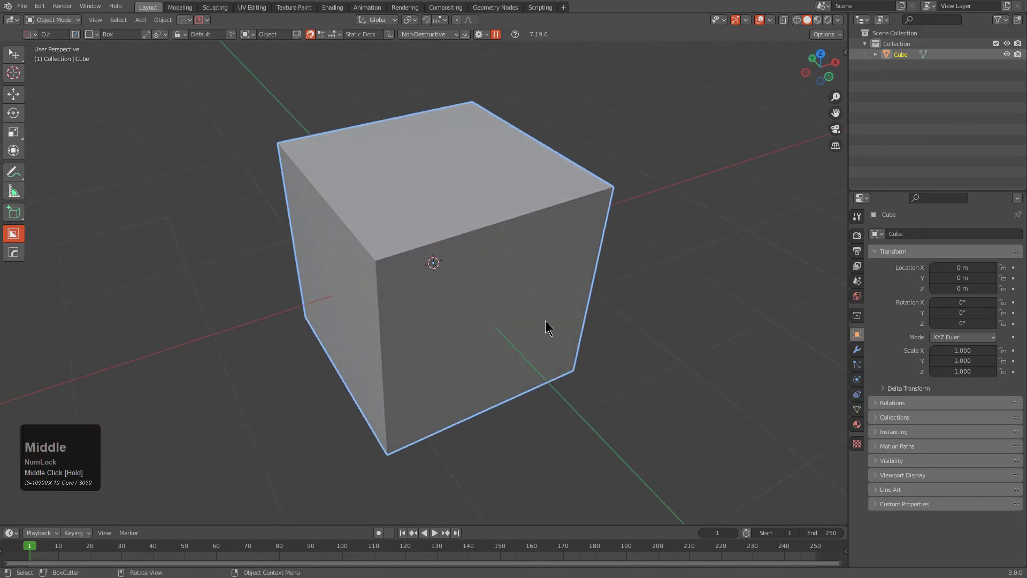
mouse_move(577, 369)
left_mouse_down()
mouse_move(470, 210)
mouse_move(364, 170)
left_mouse_up()
left_click(365, 169)
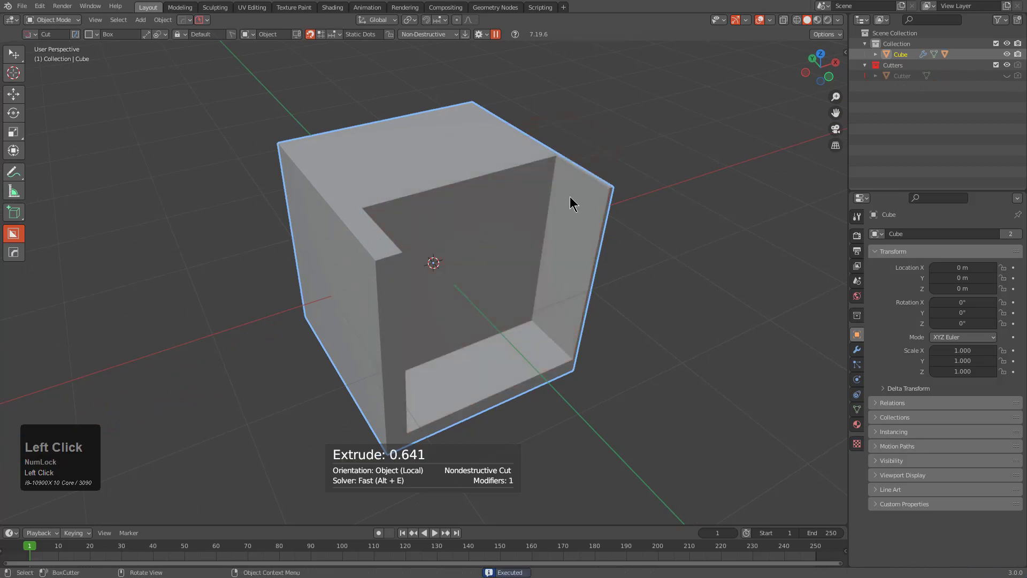
mouse_move(571, 201)
left_mouse_down()
mouse_move(601, 325)
mouse_move(647, 373)
mouse_move(607, 326)
left_mouse_up()
- Draw a stepped Ngon cutter in front orthographic view over the upper right part of the cube, extending past its edges
key("d")
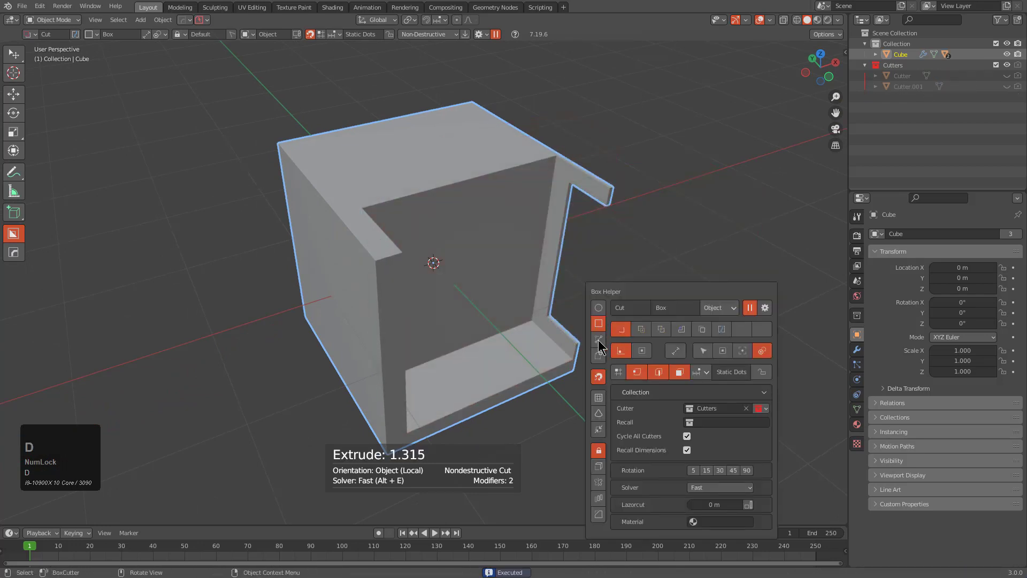
left_click(598, 341)
key("KP_1")
key("KP_5")
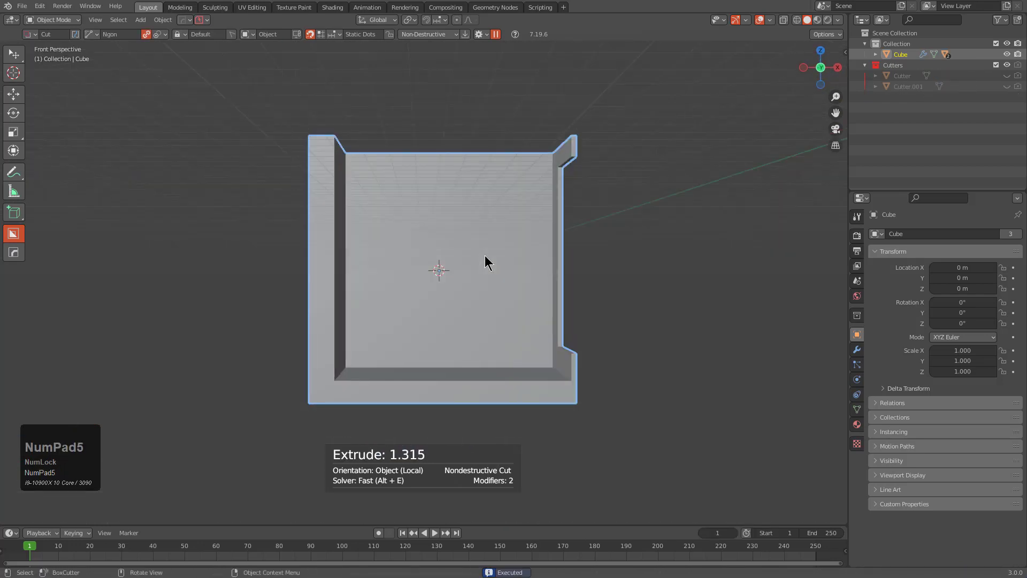
key("KP_5")
left_click_drag(419, 109, 418, 212)
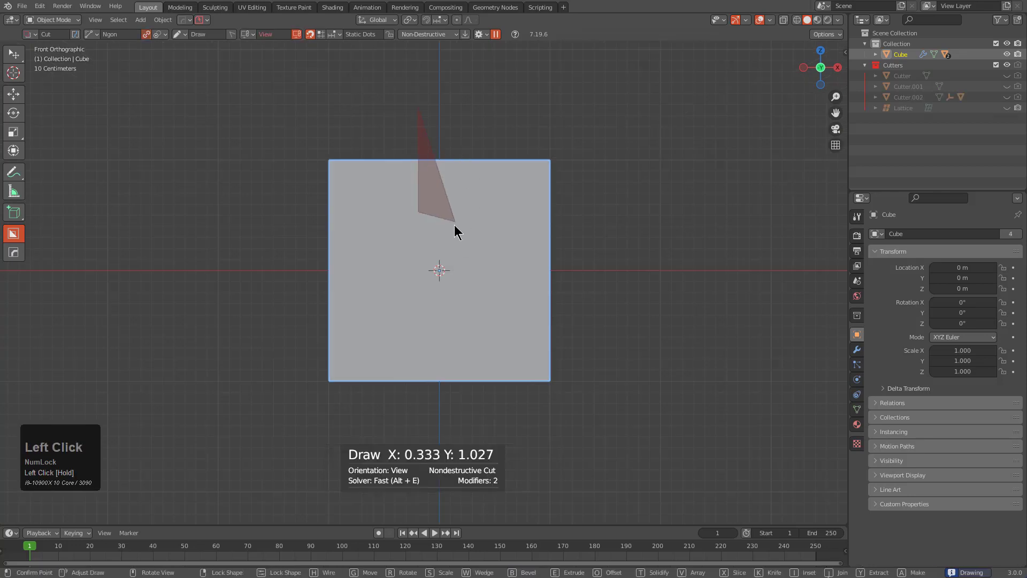
left_click(451, 233)
left_click(452, 316)
left_click(514, 315)
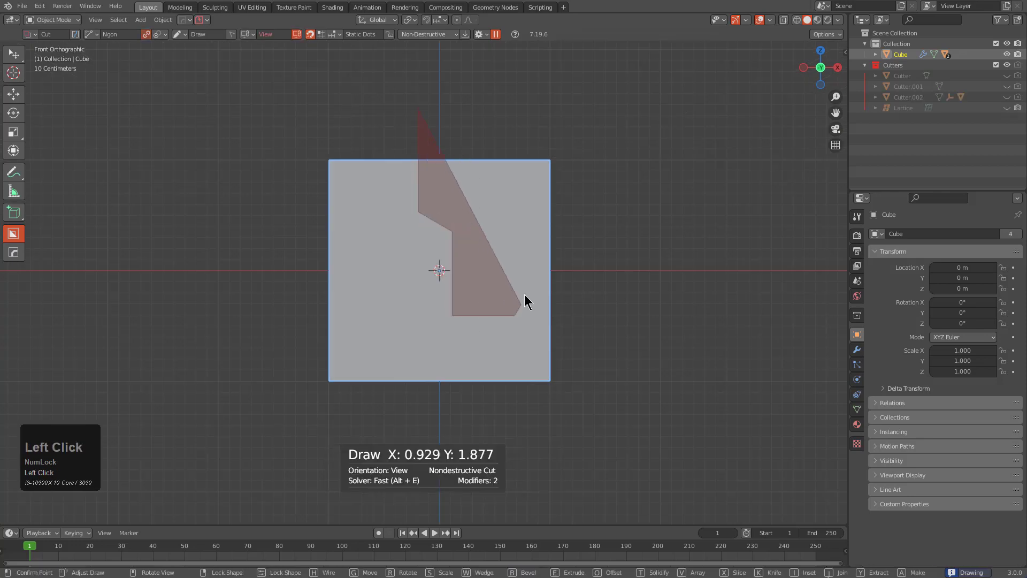
left_click(526, 295)
left_click(585, 311)
left_click(585, 108)
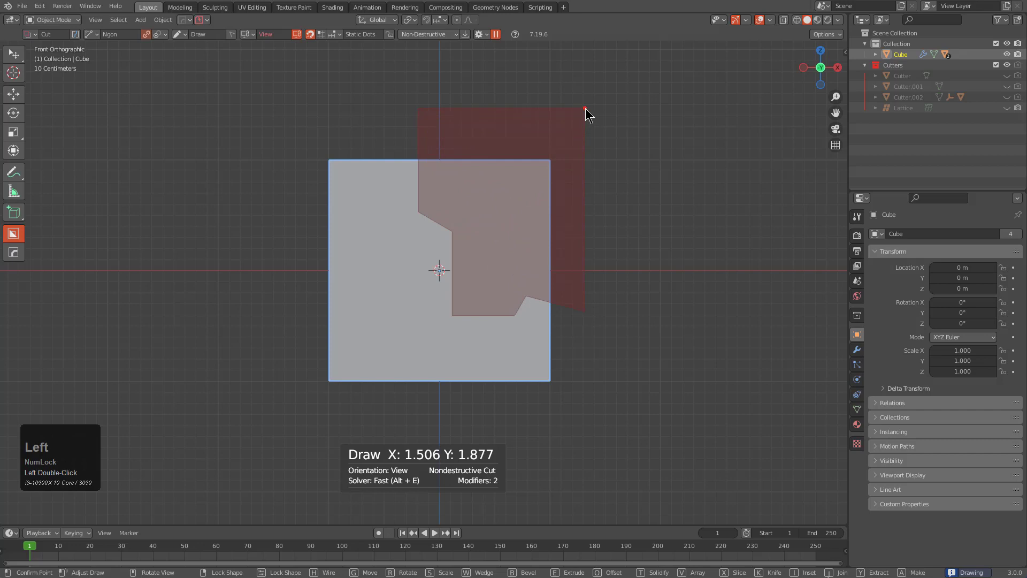
- Extrude the stepped Ngon cutter through the cube to finish the cut
middle_click_drag(585, 108, 656, 163)
key("e")
left_click(551, 266)
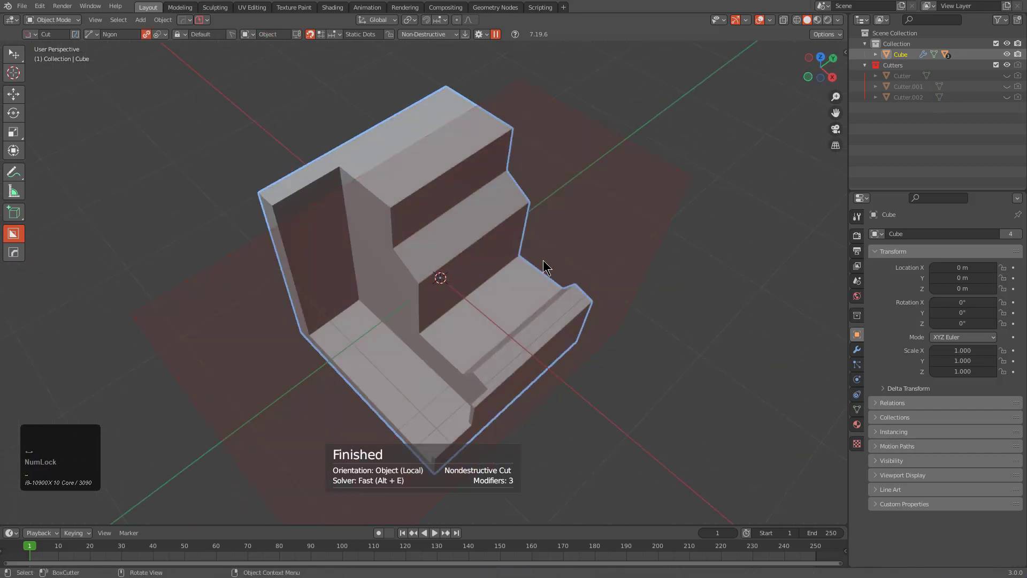
- Switch the cutter shape to Circle (32) and cut a round hole into the block's top face
middle_click_drag(551, 266, 429, 271)
key("d")
left_click(434, 201)
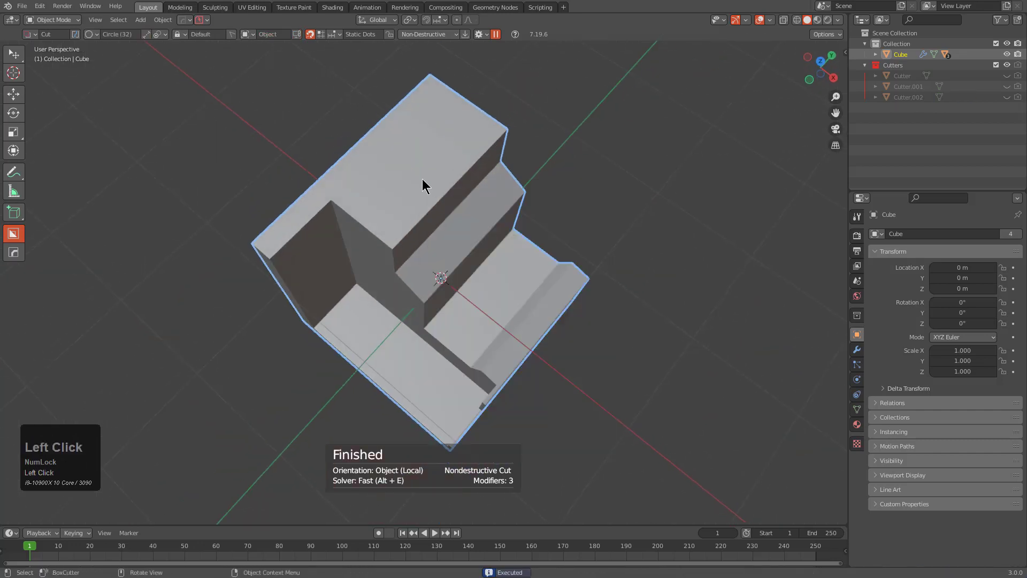
left_click_drag(402, 177, 417, 204)
left_click(251, 438)
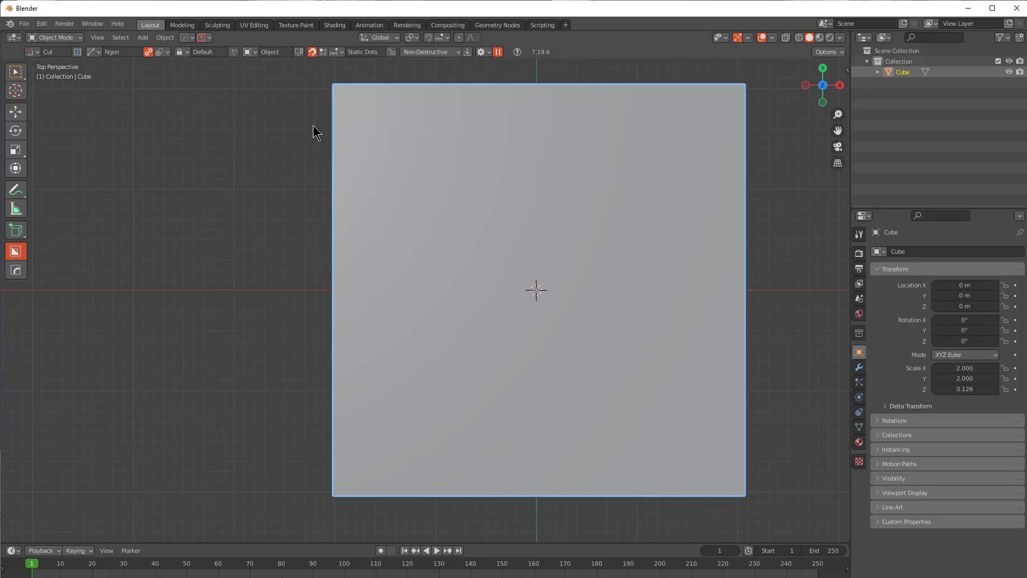
- Draw a stepped Ngon cutter about 3.229 tall over the flat slab's left edge in top view and lock the shape
mouse_move(313, 125)
left_mouse_down()
mouse_move(413, 126)
mouse_move(412, 220)
left_mouse_up()
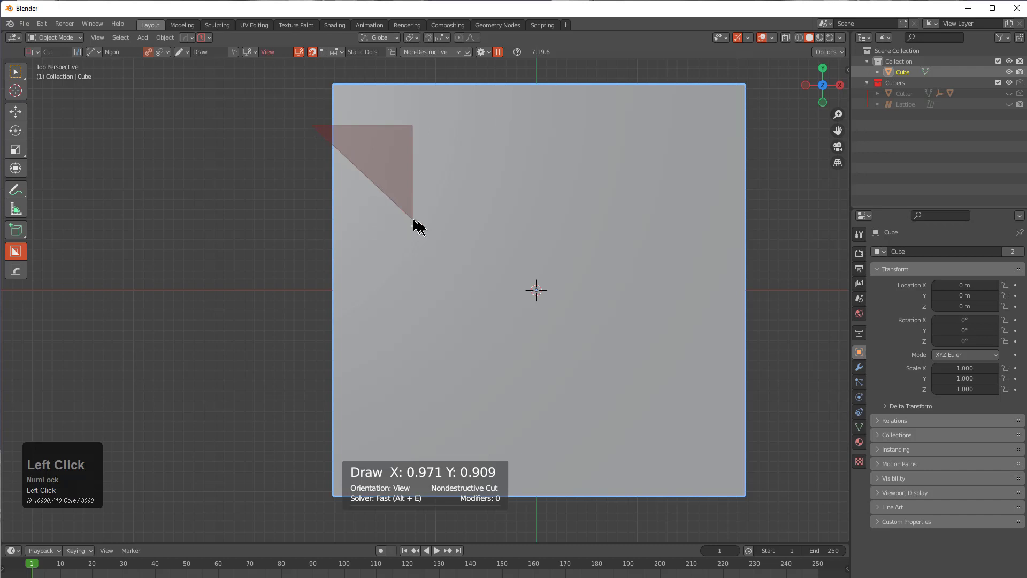
left_click(436, 233)
left_click(435, 307)
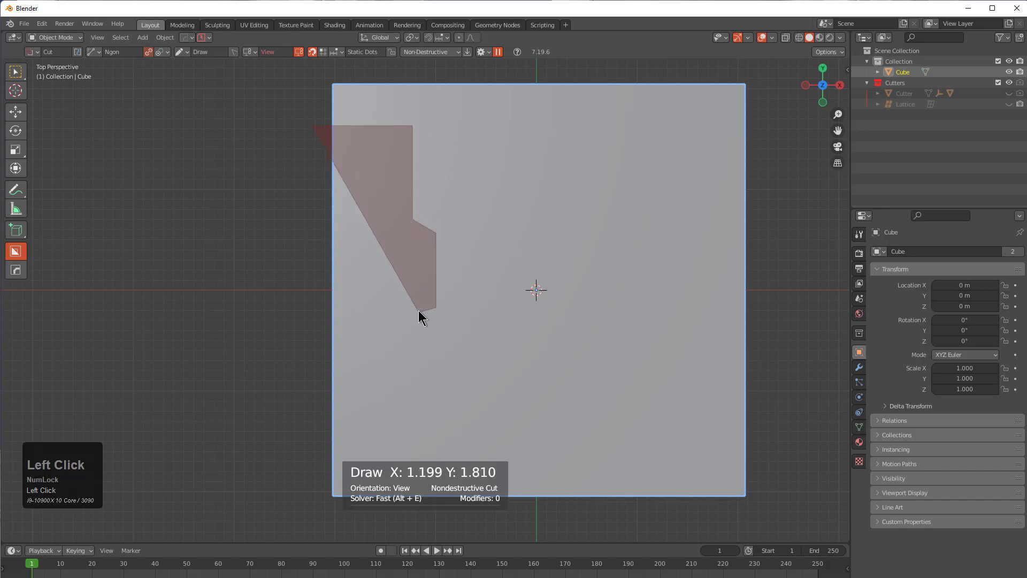
left_click(418, 310)
left_click(419, 391)
left_click(468, 392)
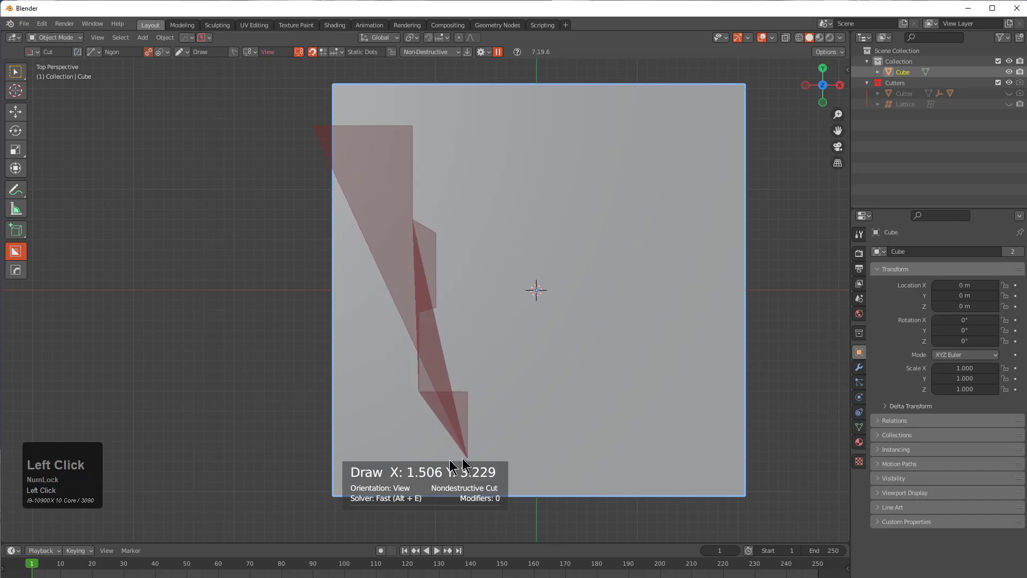
left_click(469, 458)
left_click(294, 458)
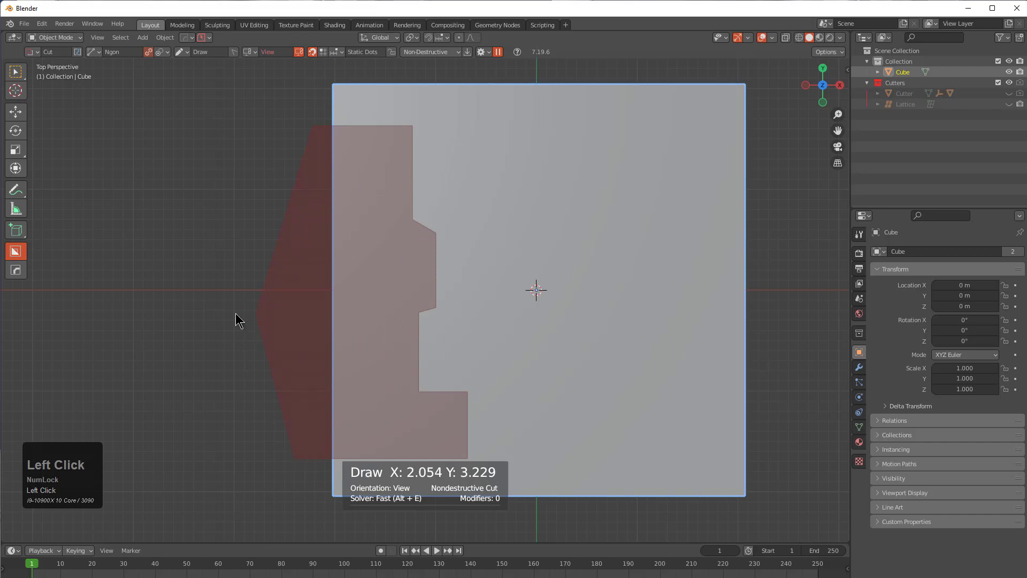
right_click(289, 262)
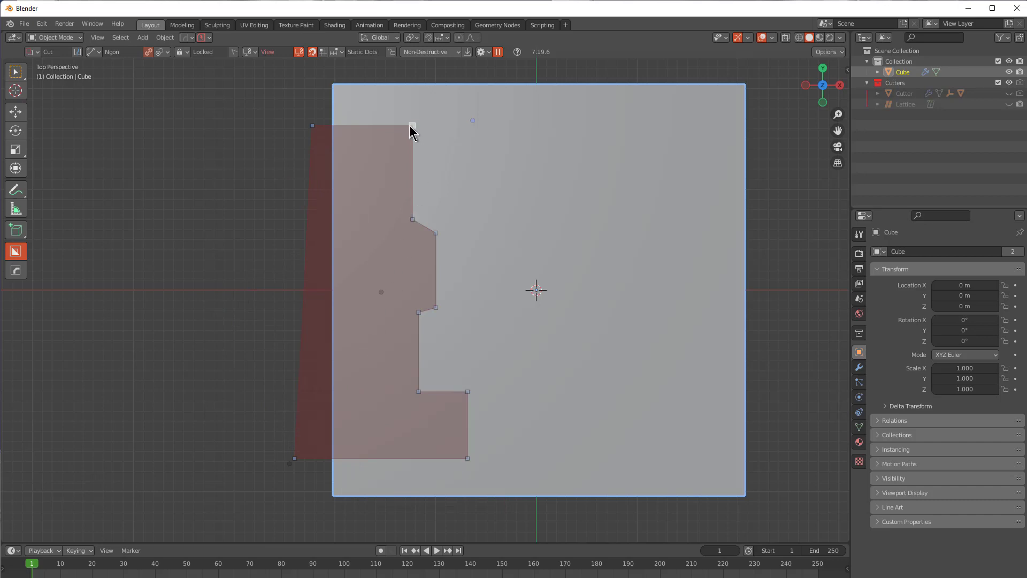
- Round the locked Ngon's large upper corner, its lower inner corner and the two outer corners of its foot, using a smaller radius on the lowest one
mouse_move(411, 126)
middle_mouse_down()
mouse_move(447, 150)
mouse_move(394, 140)
mouse_move(404, 140)
middle_mouse_up()
middle_click_drag(420, 395, 535, 387)
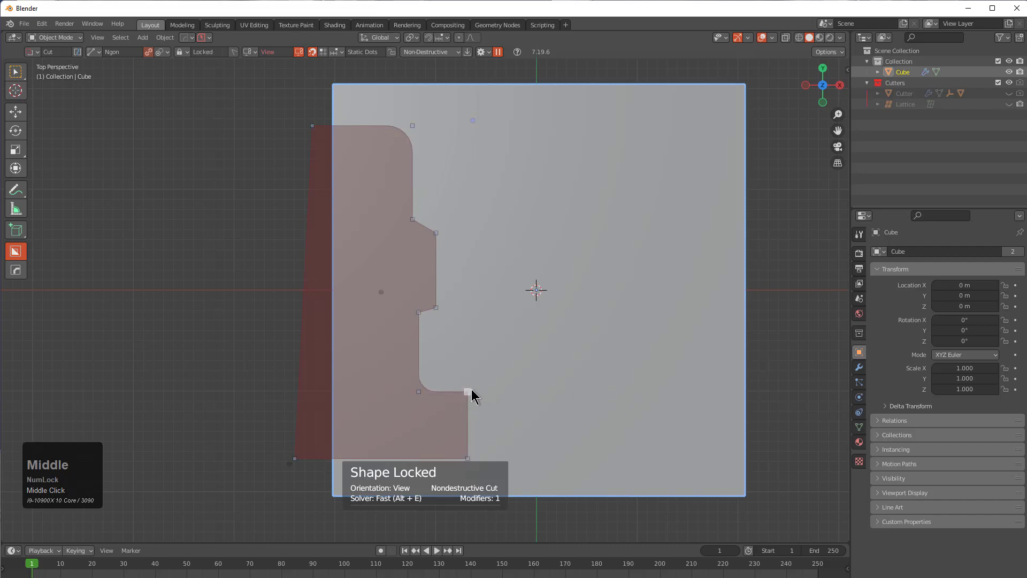
middle_click_drag(472, 396, 640, 438)
middle_click_drag(465, 458, 646, 369)
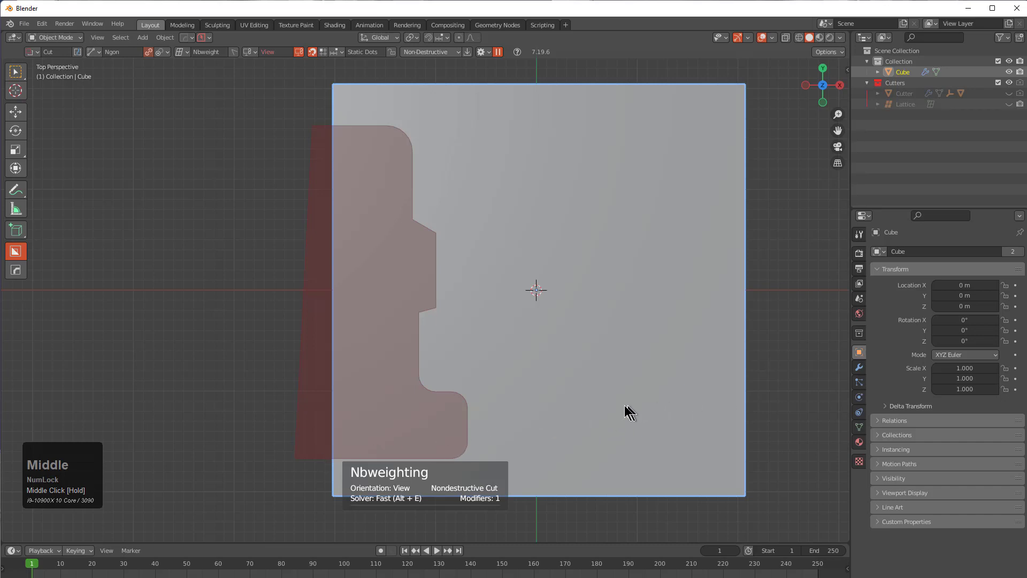
middle_click_drag(625, 406, 567, 409)
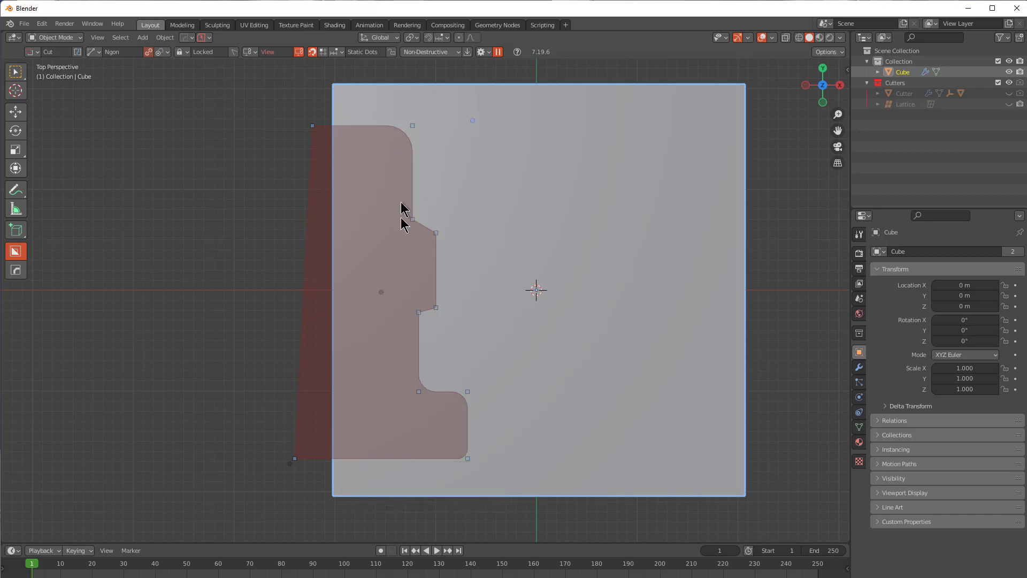
- Round the two inner corners beside the Ngon's middle step and its upper outer corner beyond the slab
middle_click_drag(413, 222, 437, 228)
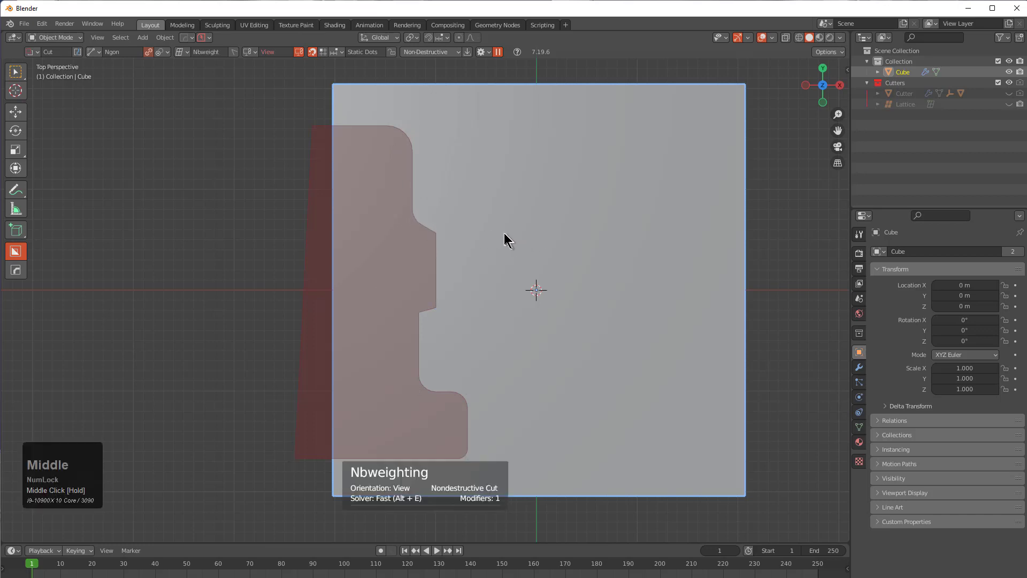
middle_click(440, 314)
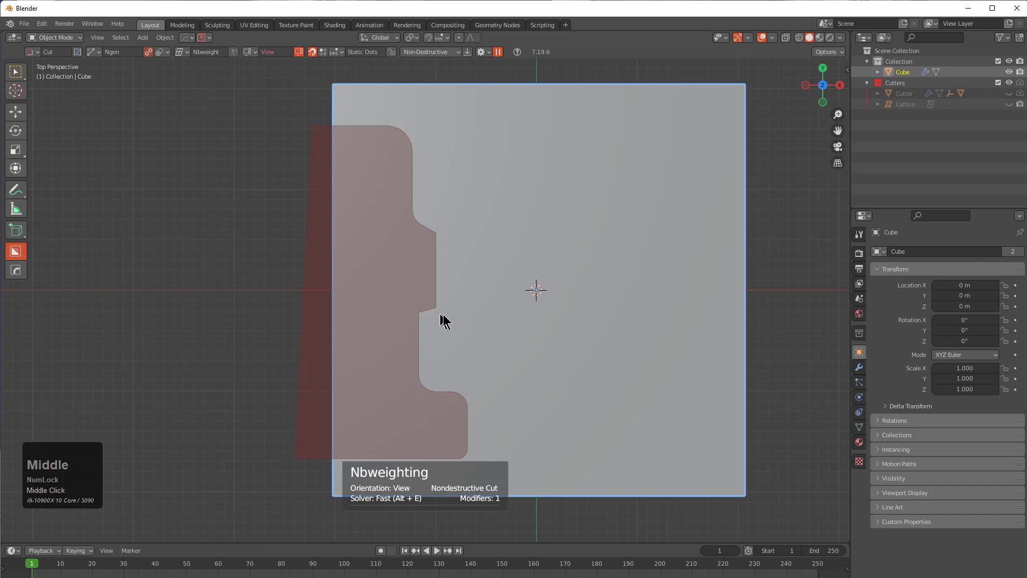
middle_click(510, 315)
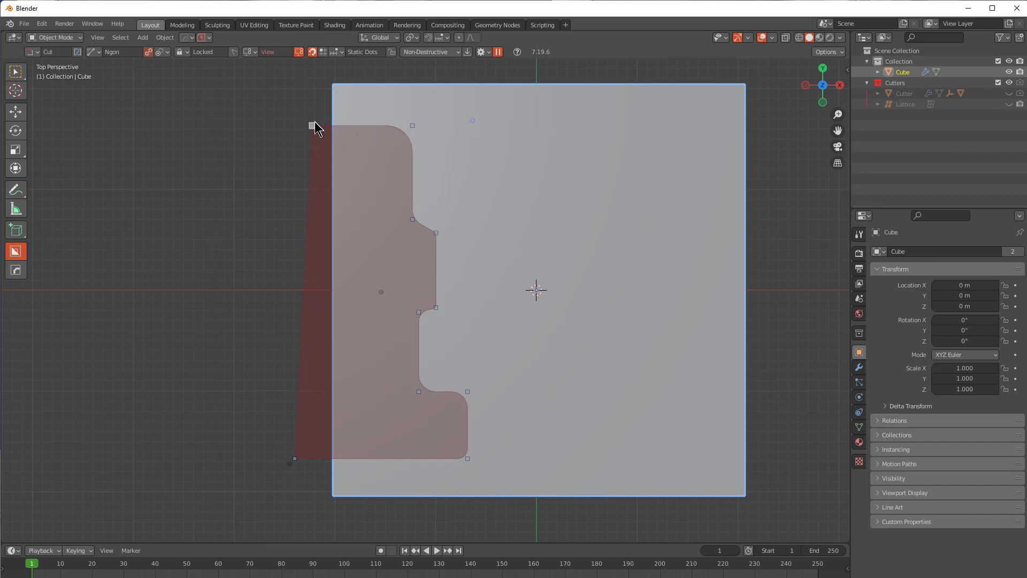
middle_click(355, 134)
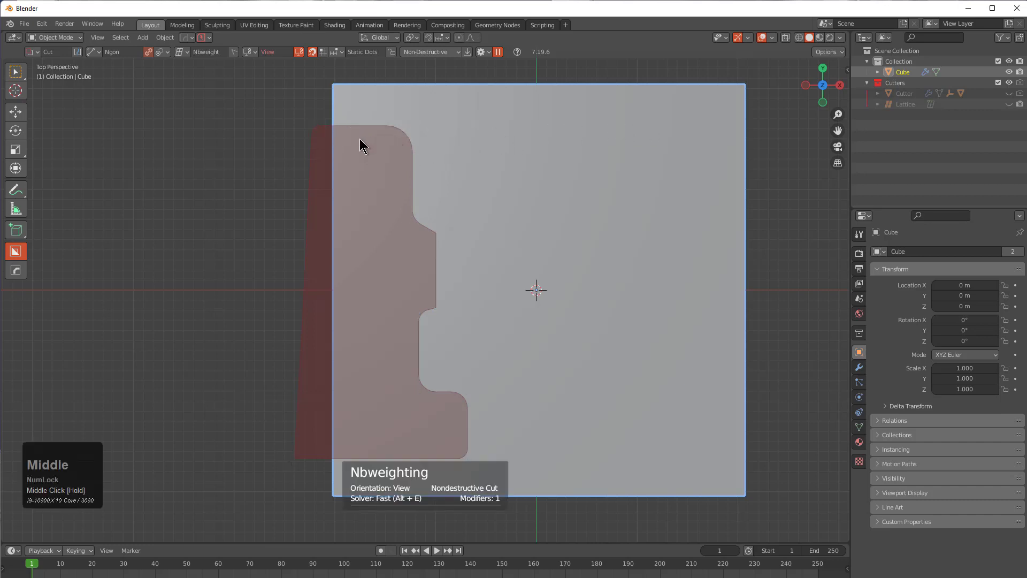
middle_click(463, 126)
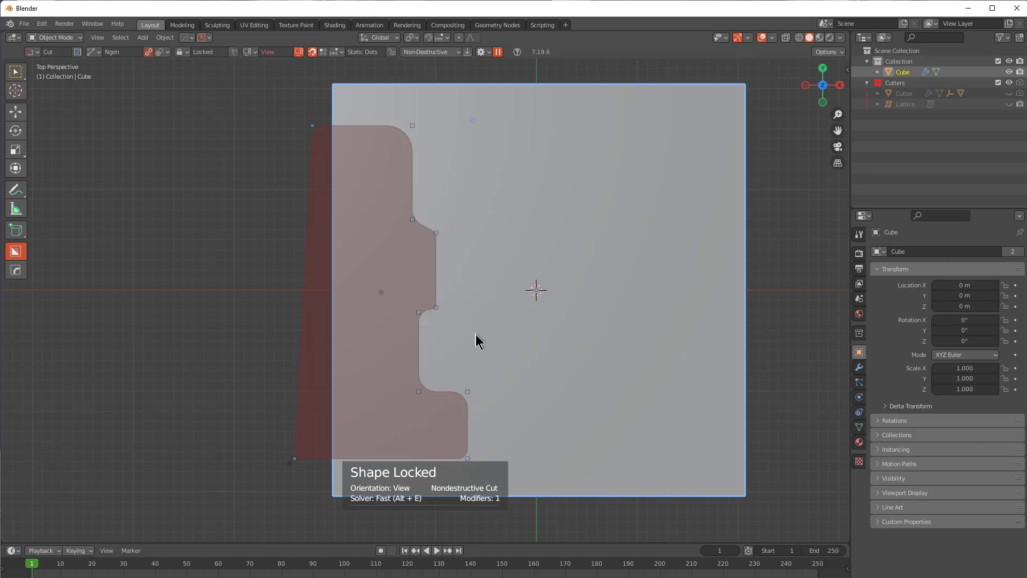
- Extrude the rounded Ngon down into the slab and finish the cut
middle_click_drag(466, 339, 498, 280)
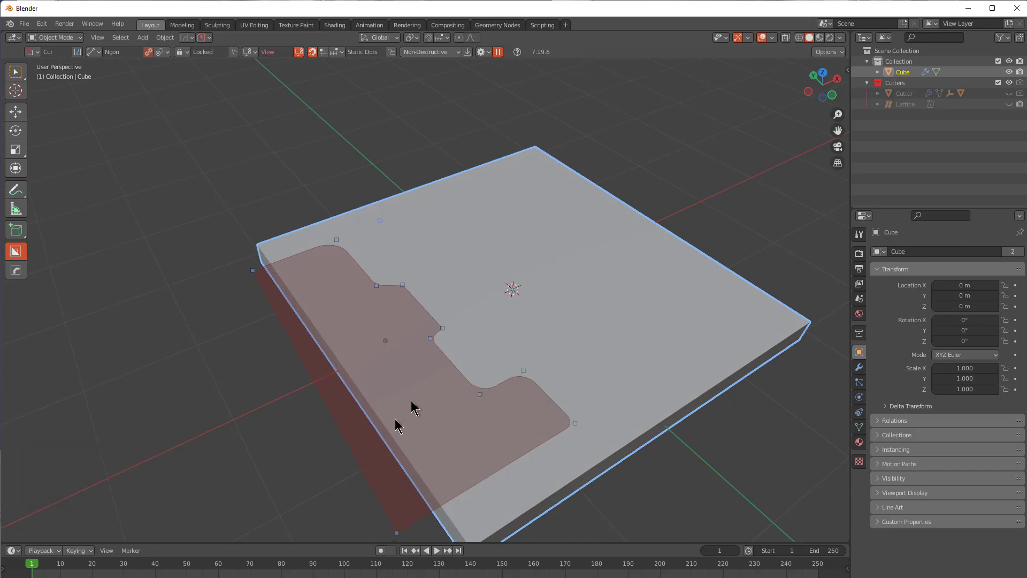
left_click(384, 347)
left_click_drag(384, 348, 382, 294)
left_click(322, 282)
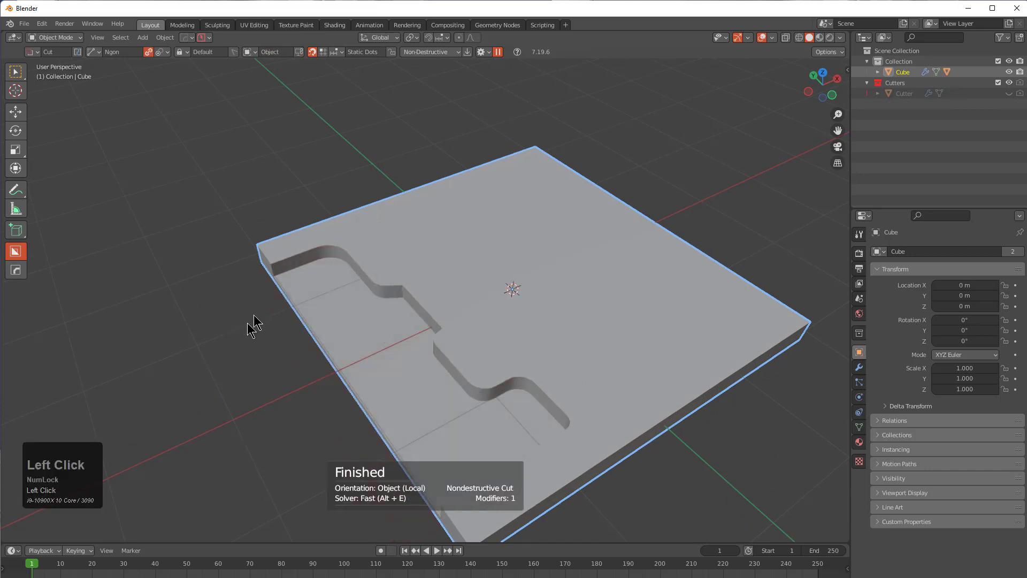
- Return to top view and set the viewport to Eevee HQ
middle_click_drag(451, 309, 447, 355, "alt")
key("q")
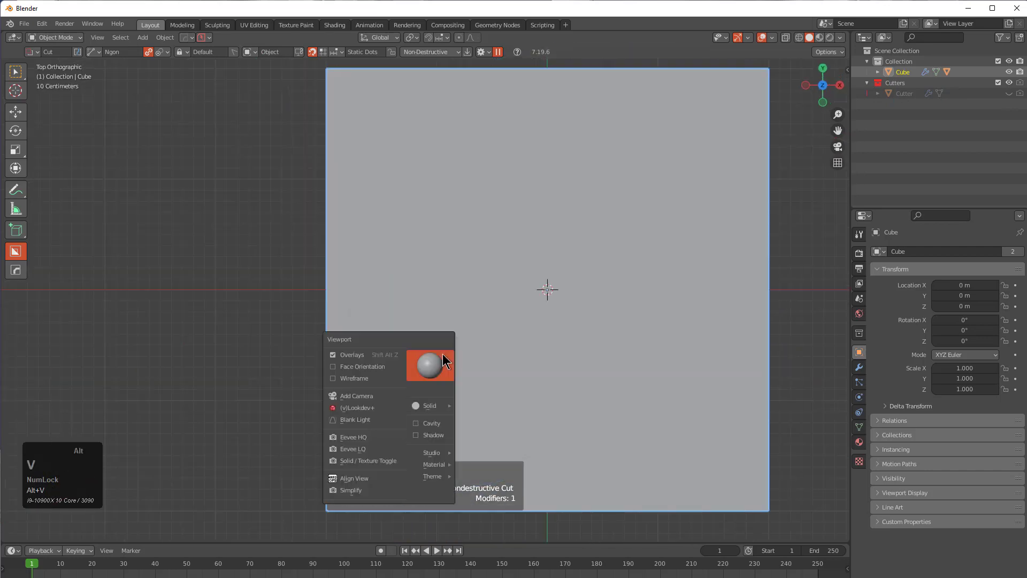
left_click(442, 354)
key("KP_5")
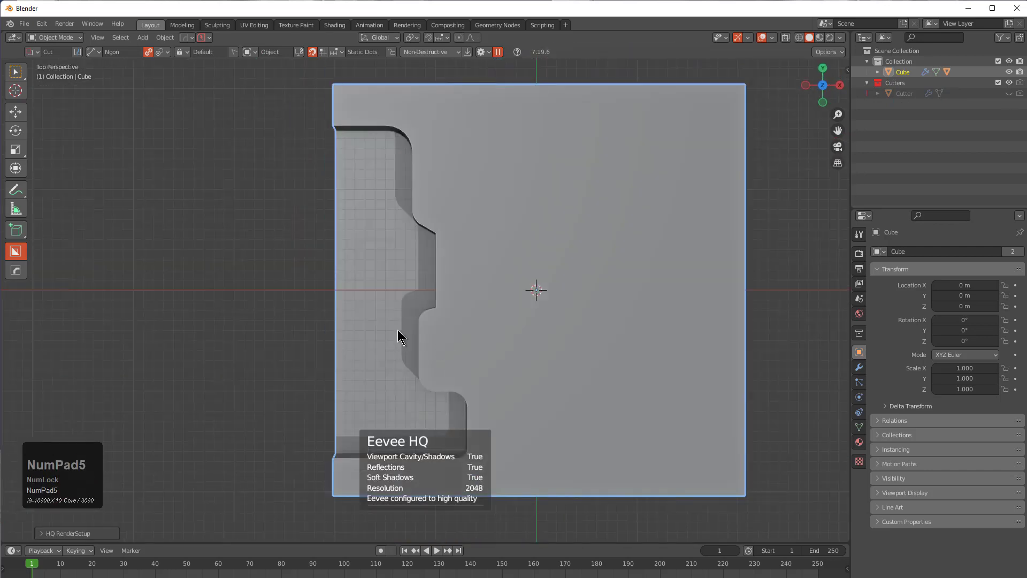
- In orthographic top view, start an Ngon cutter beyond the slab's left edge, outlining a raised upper tab and a stepped-in right side
key("KP_5")
left_click_drag(287, 174, 470, 166)
left_click(482, 143)
left_click(562, 141)
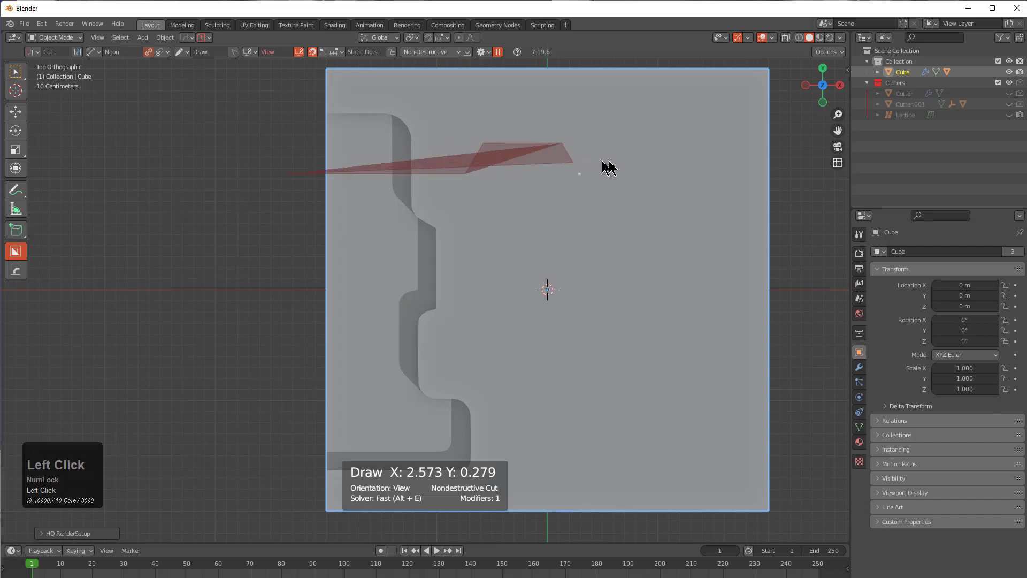
left_click(652, 224)
left_click(651, 284)
left_click(614, 305)
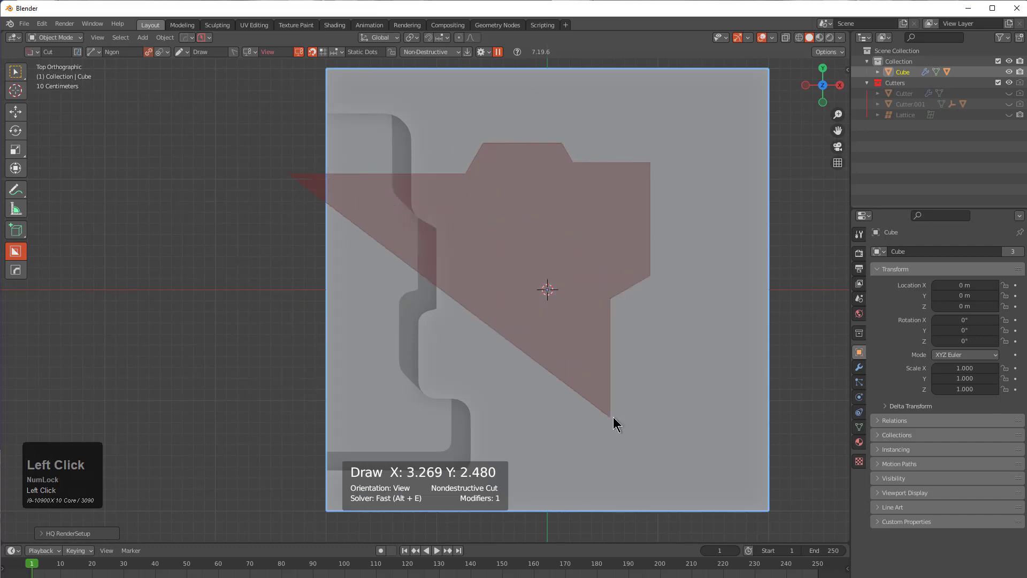
- Complete the Ngon with a protruding foot and a corner beyond the slab, lock it, and move the foot's lower corner to make its side vertical
left_click(614, 416)
left_click(640, 428)
left_click(653, 477)
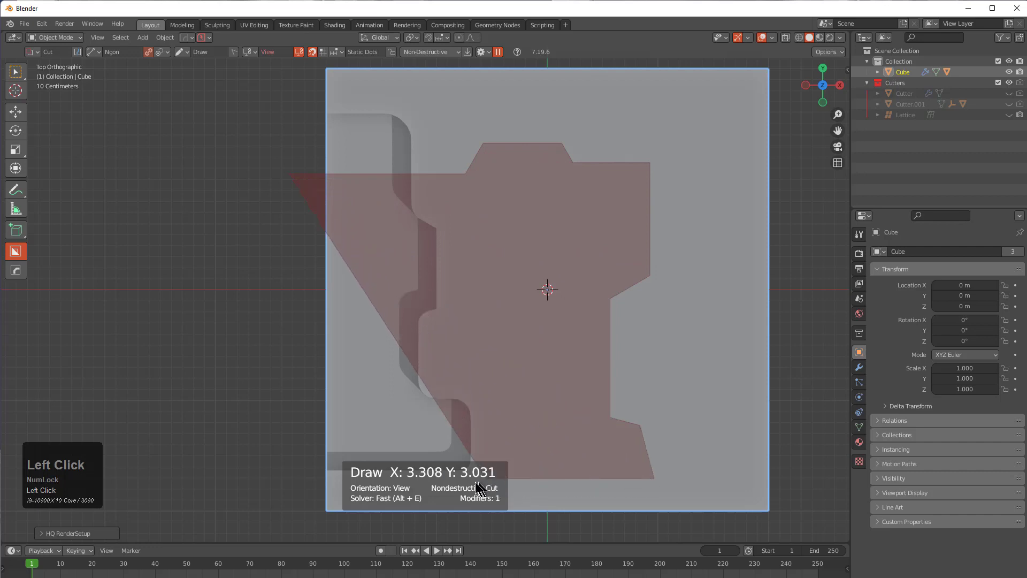
left_click(235, 452)
right_click(158, 249)
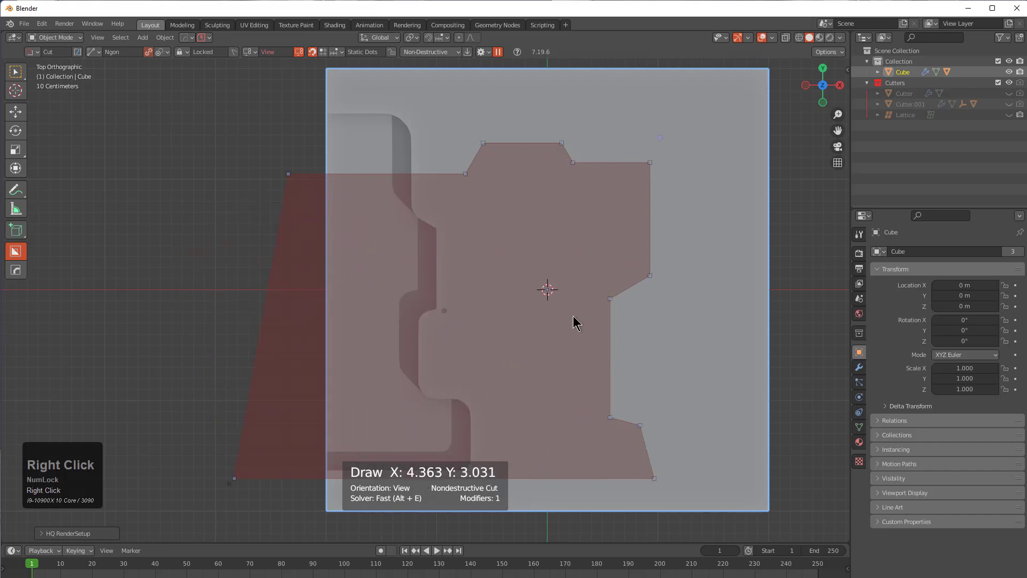
left_click_drag(655, 485, 640, 481)
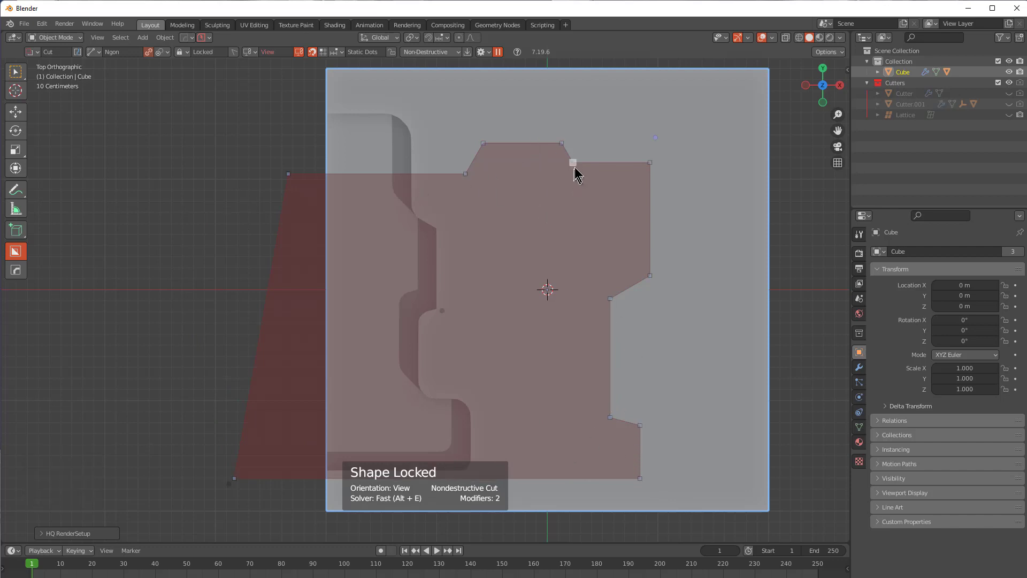
- Try rounding the Ngon's raised tab corners and its upper corner beyond the slab, and switch to the overall bevel
middle_click_drag(560, 147, 662, 135)
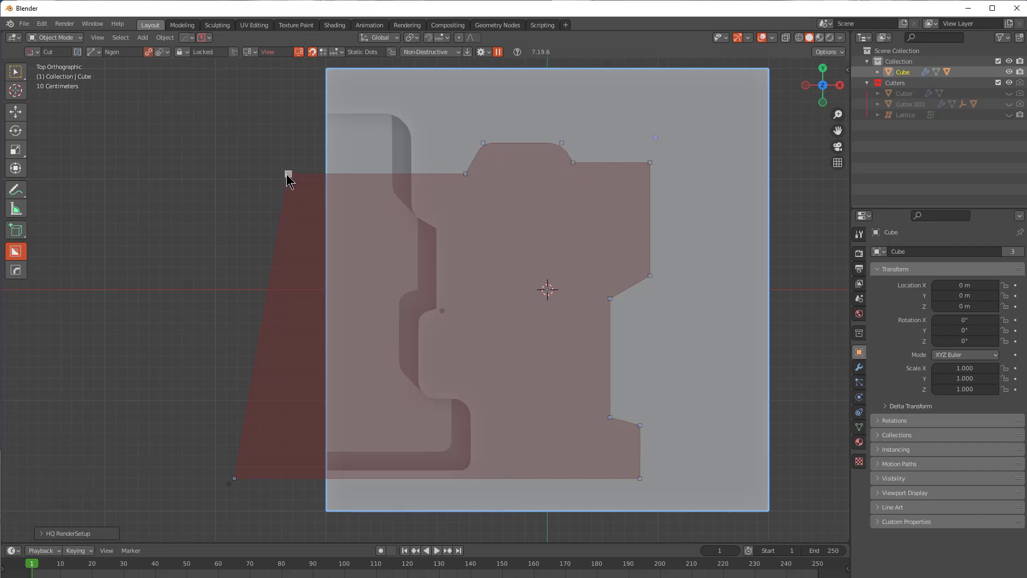
middle_click_drag(287, 174, 483, 184)
middle_click_drag(740, 181, 847, 185)
middle_click_drag(295, 184, 605, 188)
middle_click_drag(292, 173, 405, 164)
key("b")
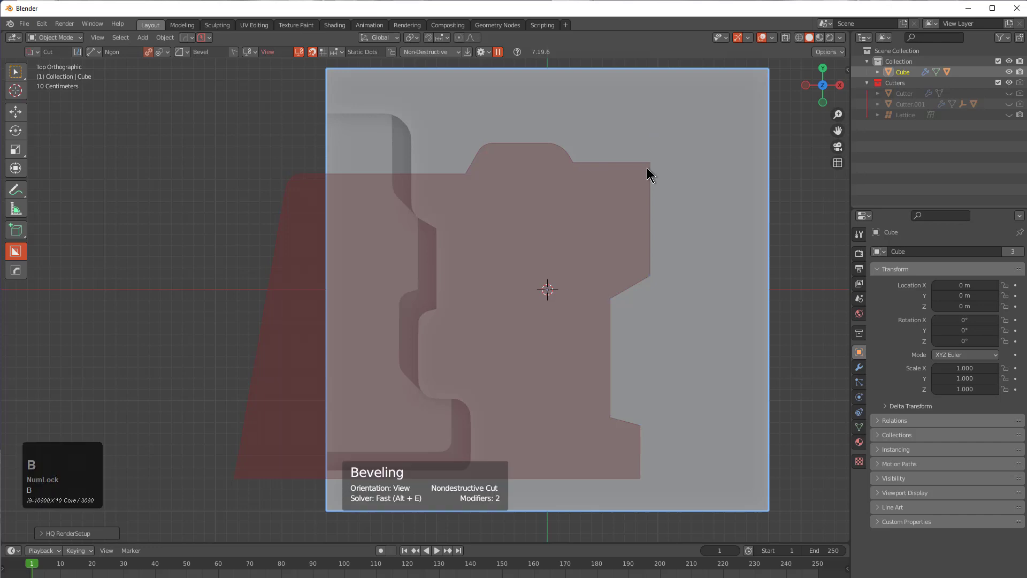
left_click(647, 168)
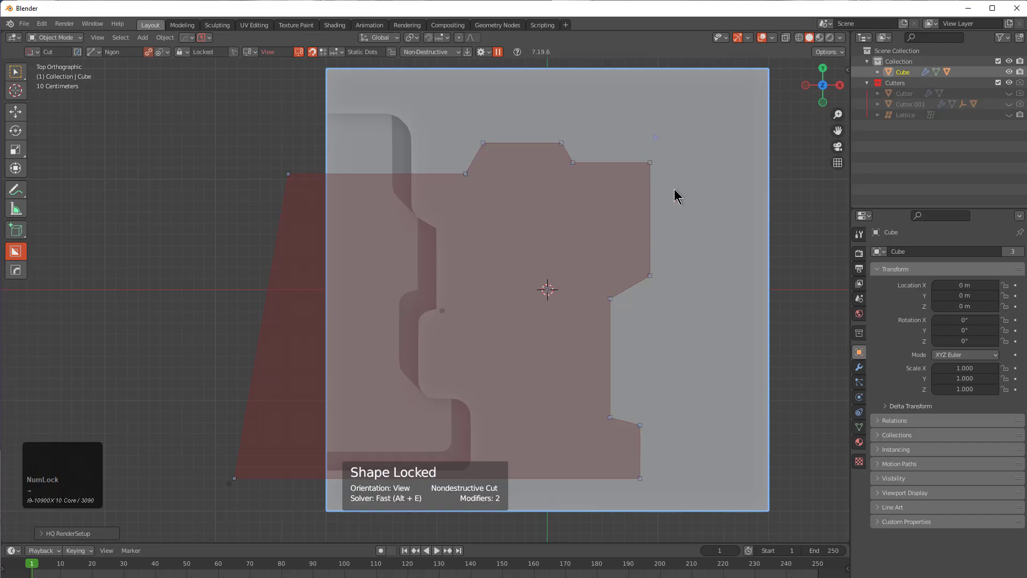
- Round the Ngon's upper right corner with a large radius and its tab and lower foot corners with smaller ones, and shift the cutter slightly
middle_click_drag(651, 166, 702, 188)
middle_click_drag(562, 143, 615, 167)
middle_click(496, 149)
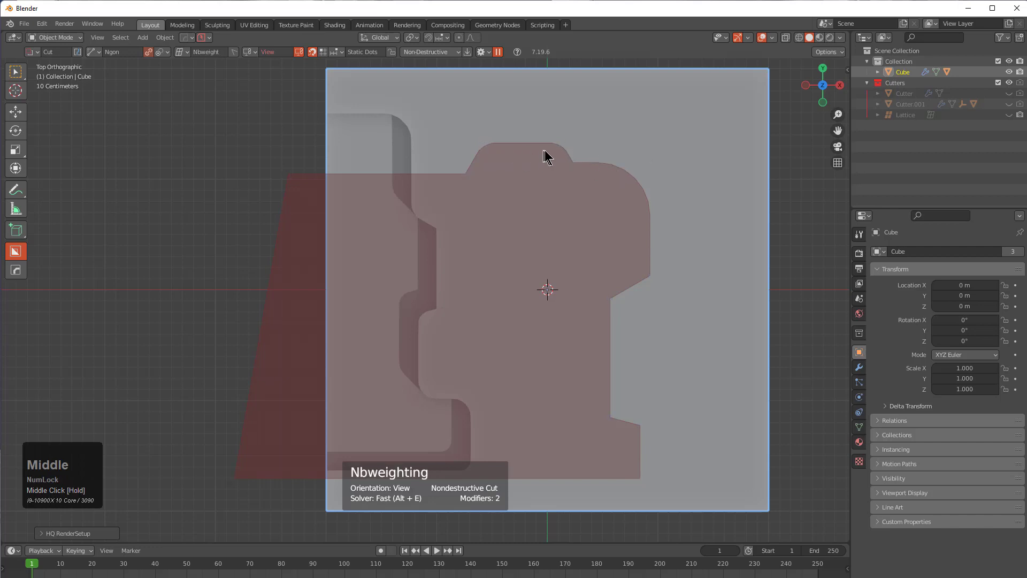
middle_click_drag(532, 156, 488, 160)
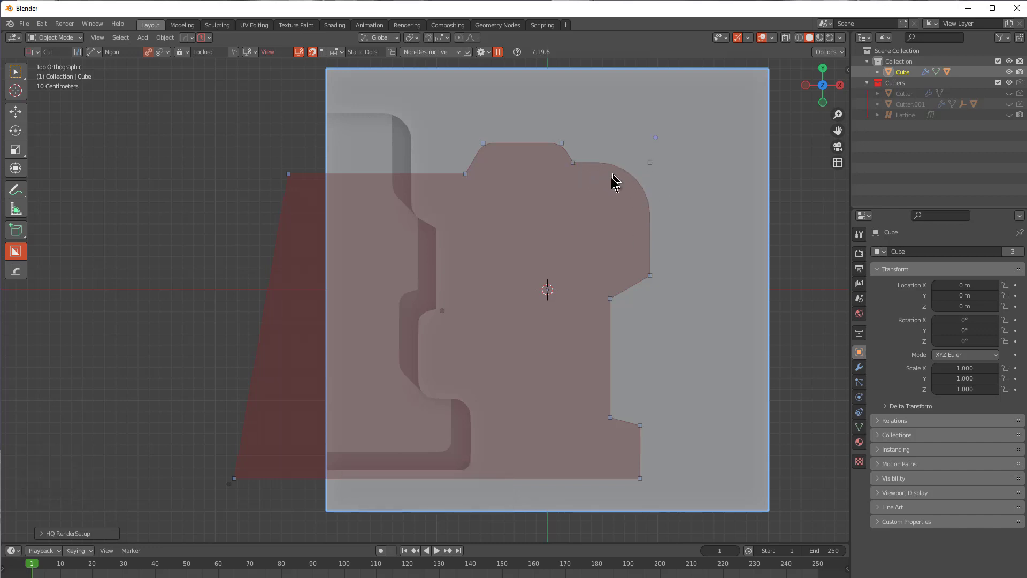
middle_click(640, 477)
key("g")
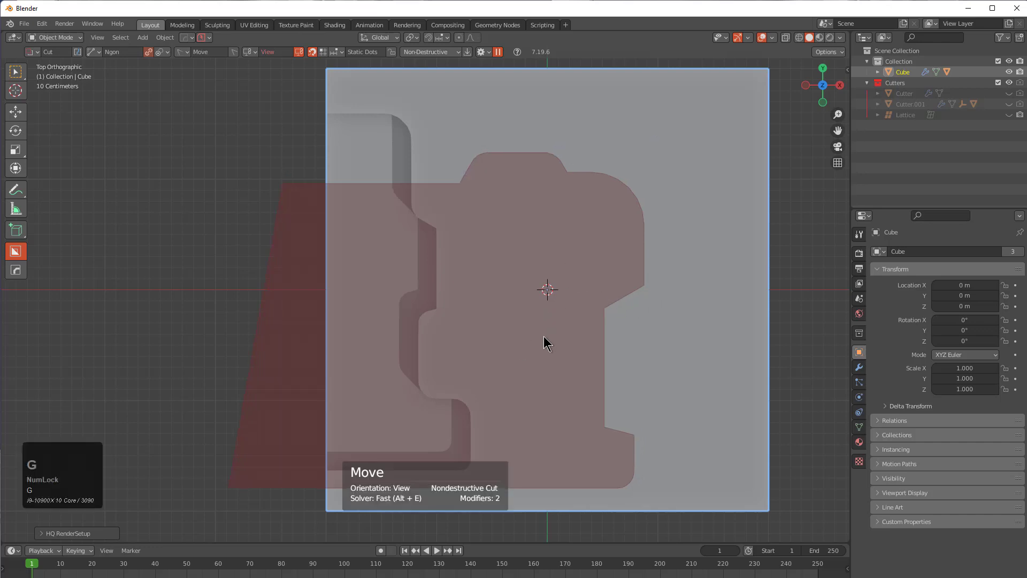
left_click(543, 339)
- Extrude the rounded Ngon shallowly down into the slab and finish the cut
middle_click_drag(543, 339, 576, 274)
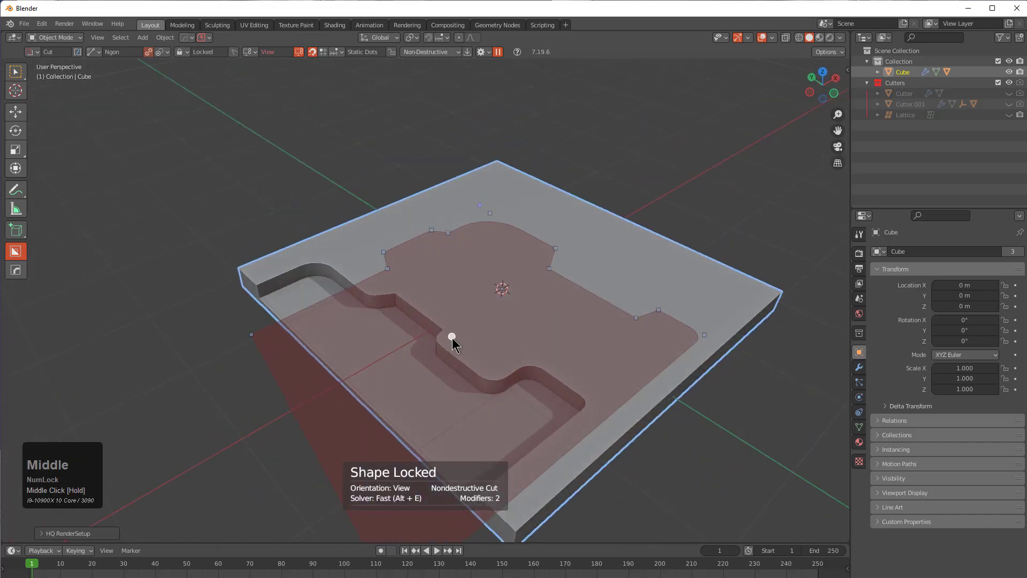
left_click_drag(452, 338, 456, 345)
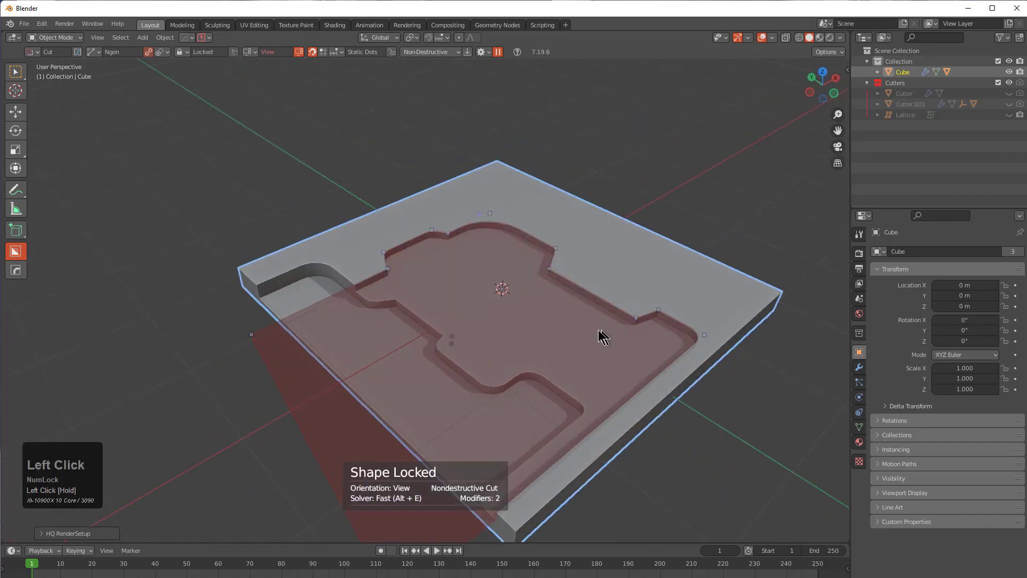
middle_click_drag(598, 337, 497, 317)
left_click(517, 285)
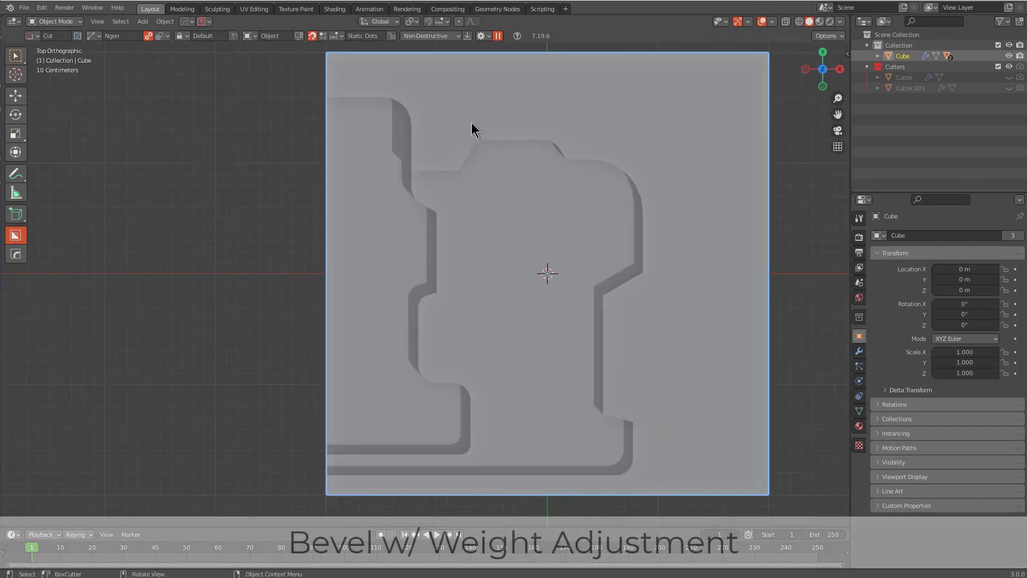
- Draw an Ngon over the slab's upper right area with a raised upper part and an angled step on its right side, and lock it
left_click(471, 123)
left_click(605, 123)
left_click(619, 97)
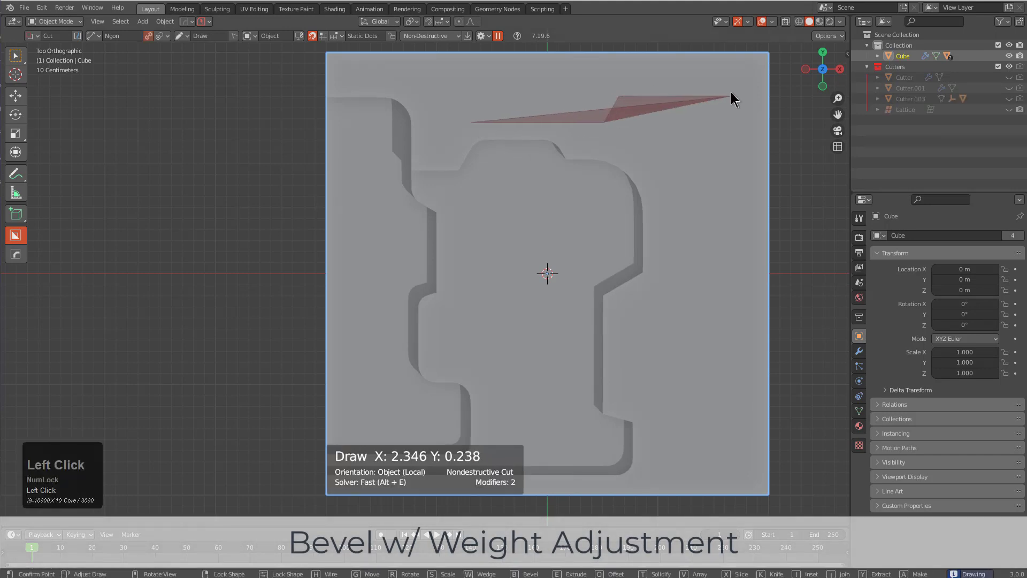
left_click(731, 97)
left_click(731, 257)
left_click(707, 280)
left_click(707, 348)
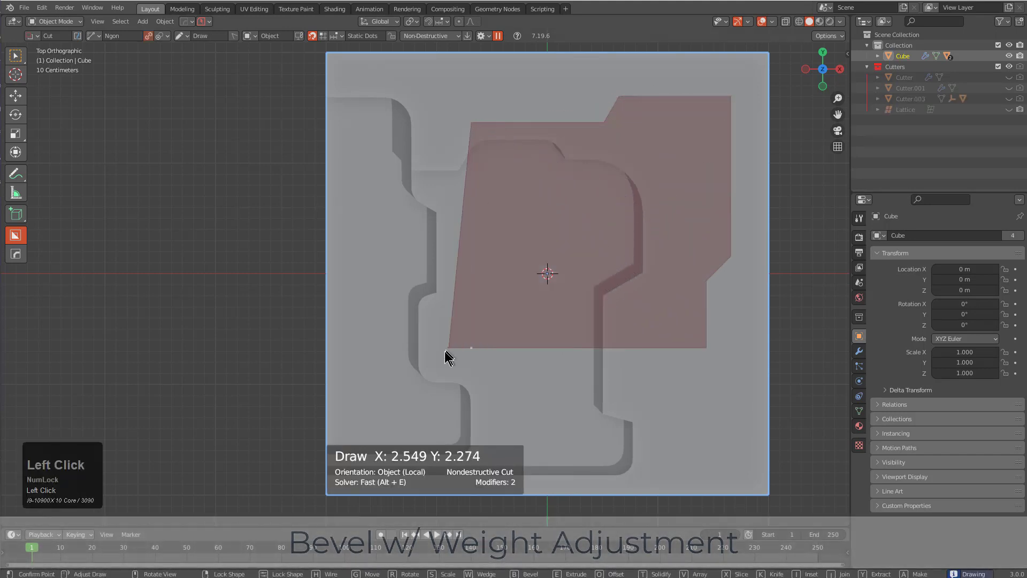
left_click(467, 349)
right_click(349, 259)
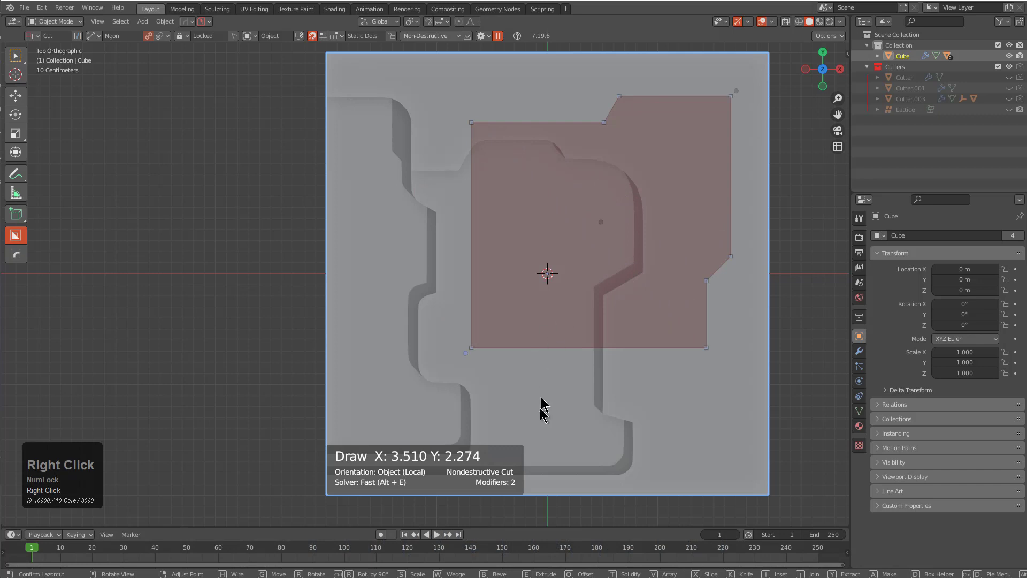
- Bevel all corners of the locked Ngon slightly and adjust the bevel weights of its two inner corners and upper right corner
left_click_drag(464, 354, 172, 344)
key("KP_1")
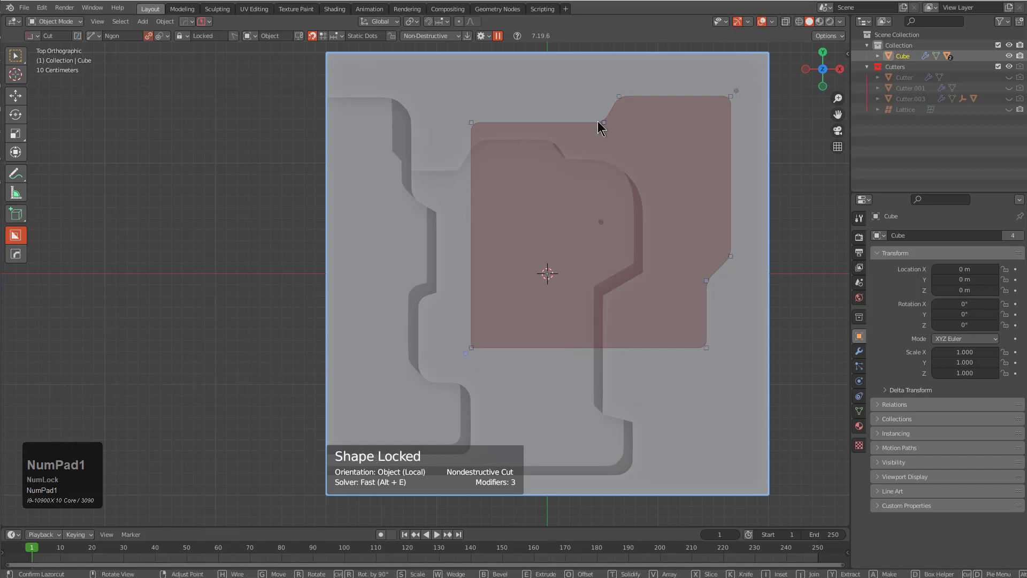
middle_click_drag(596, 128, 154, 162)
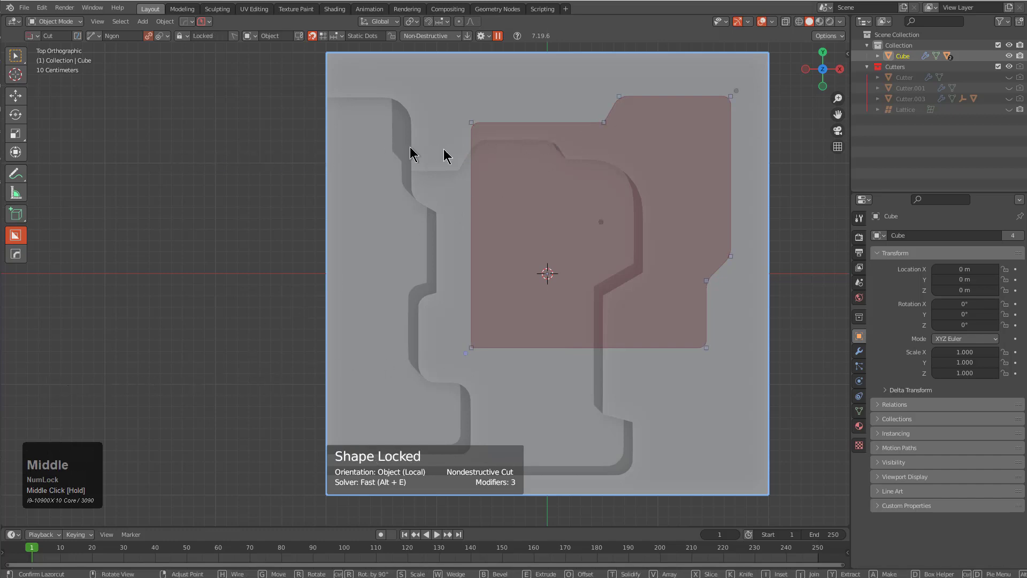
middle_click_drag(701, 279, 273, 268)
middle_click_drag(728, 98, 758, 98)
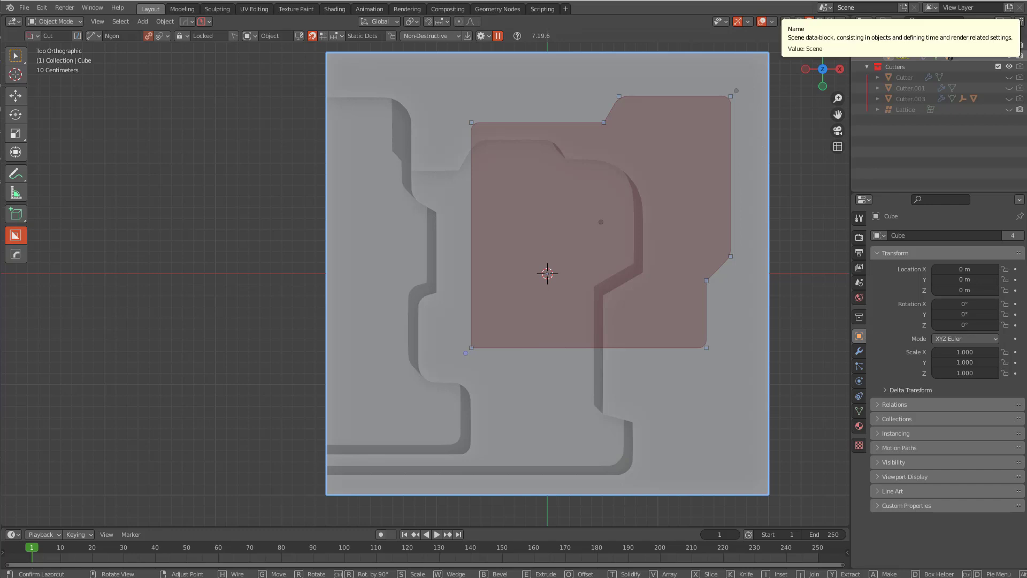
- Return the locked Ngon to drawing and remove its last points back to the upper right corner
middle_click_drag(617, 211, 621, 203)
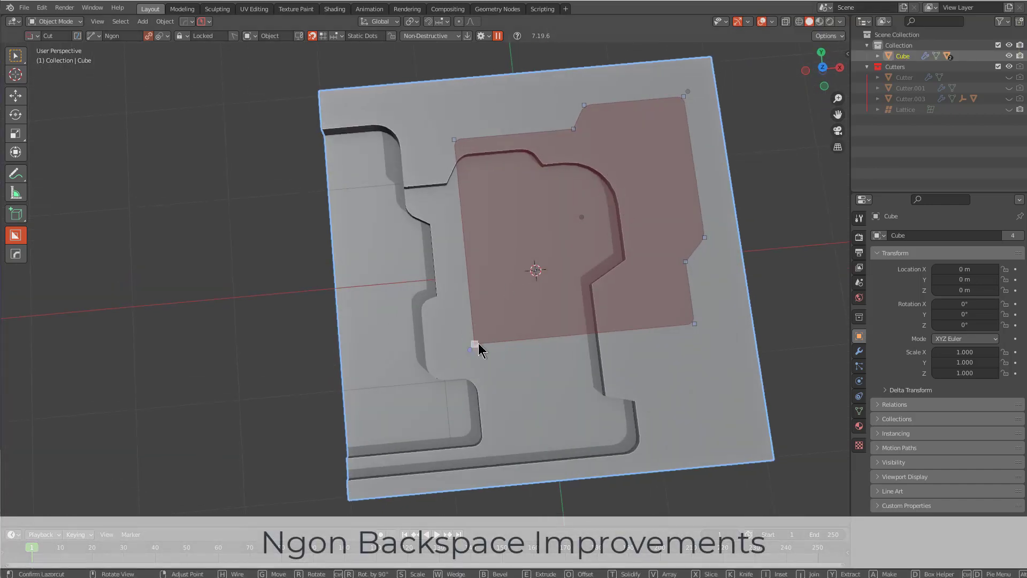
key("BackSpace")
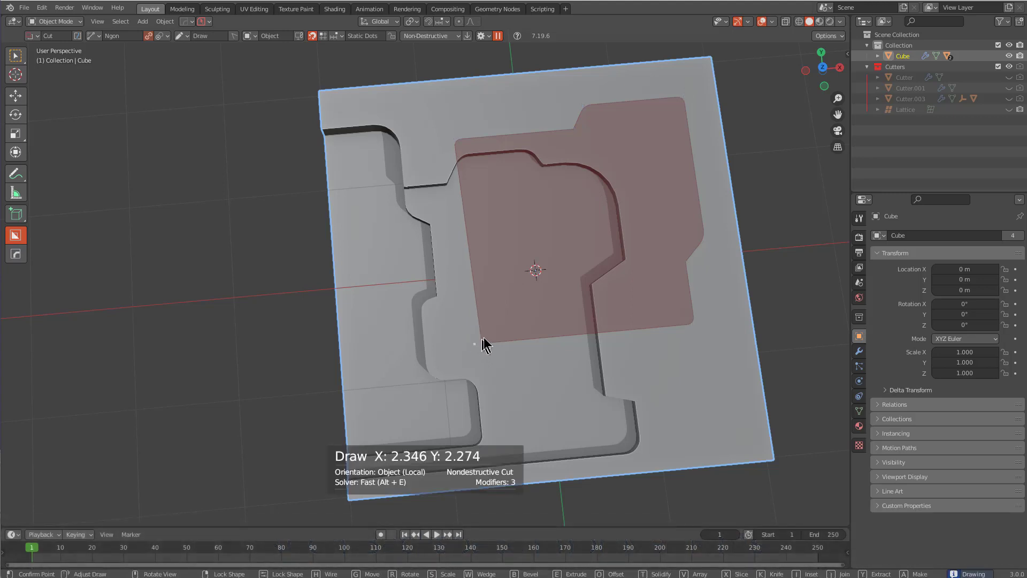
right_click(538, 335)
left_click(680, 329)
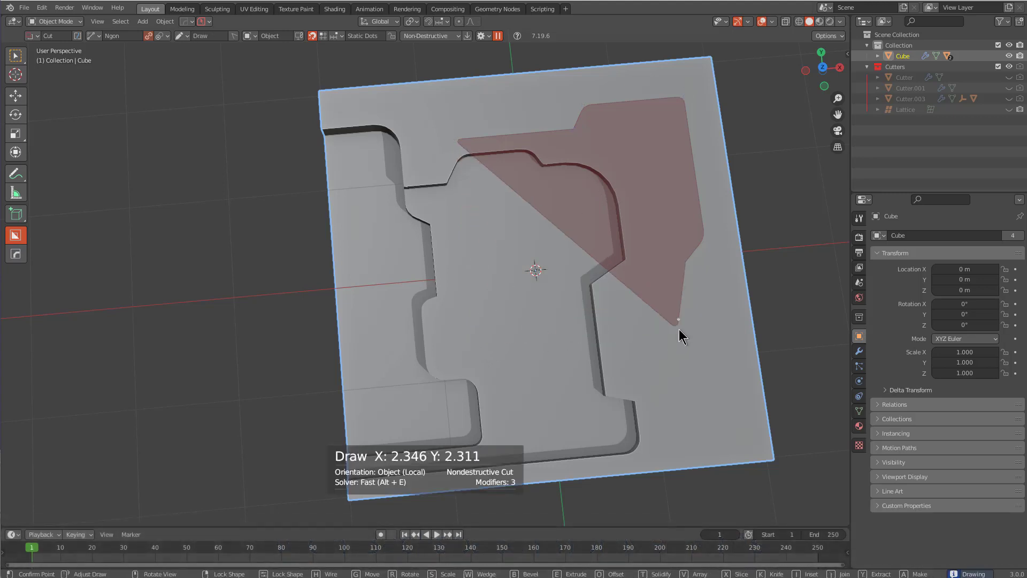
right_click(695, 322)
left_click(685, 266)
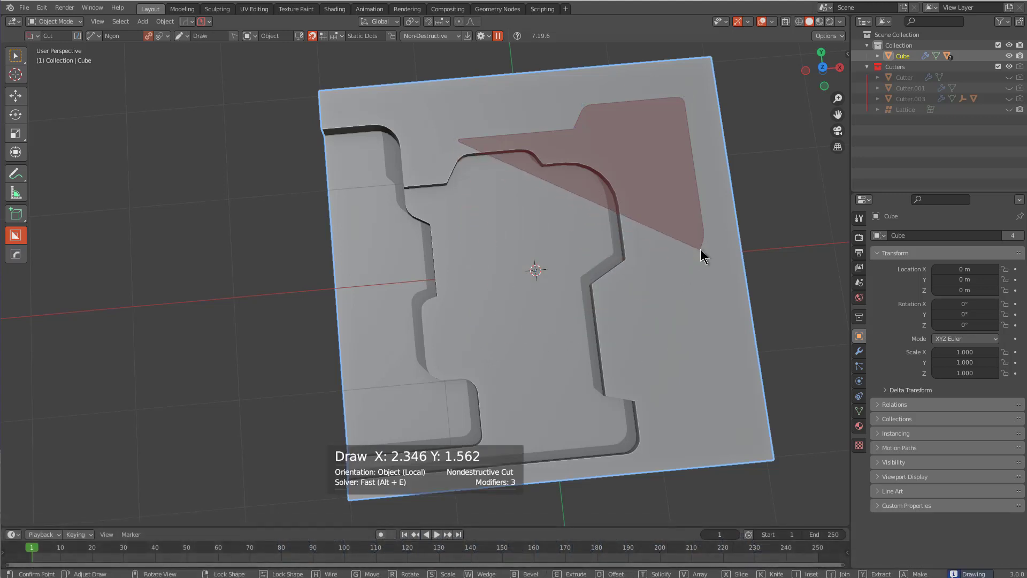
right_click(703, 252)
left_click(706, 241)
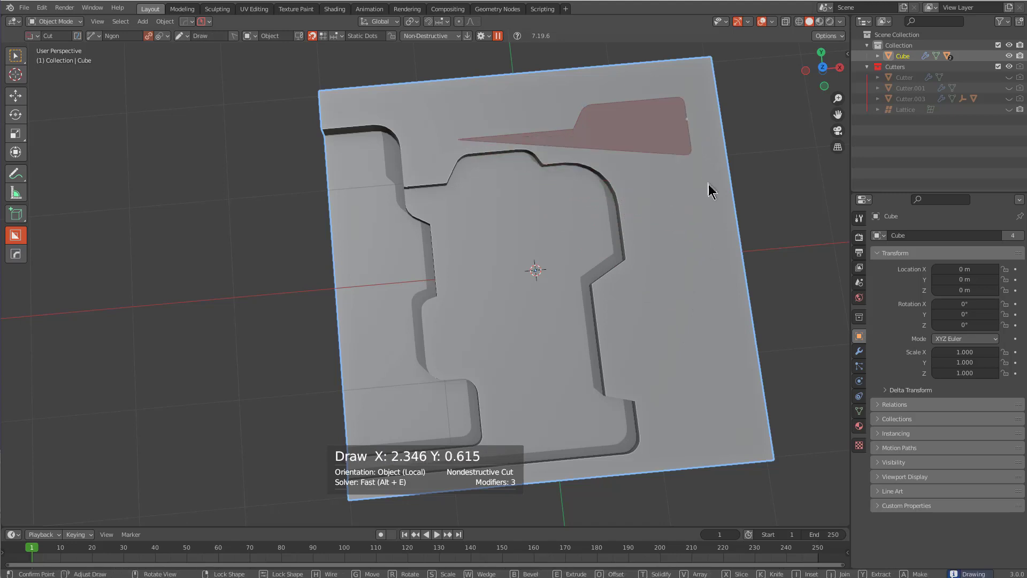
- Redraw the Ngon's right side with an inward step and a protruding foot, add the lower left corner and lock the shape
left_click(705, 206)
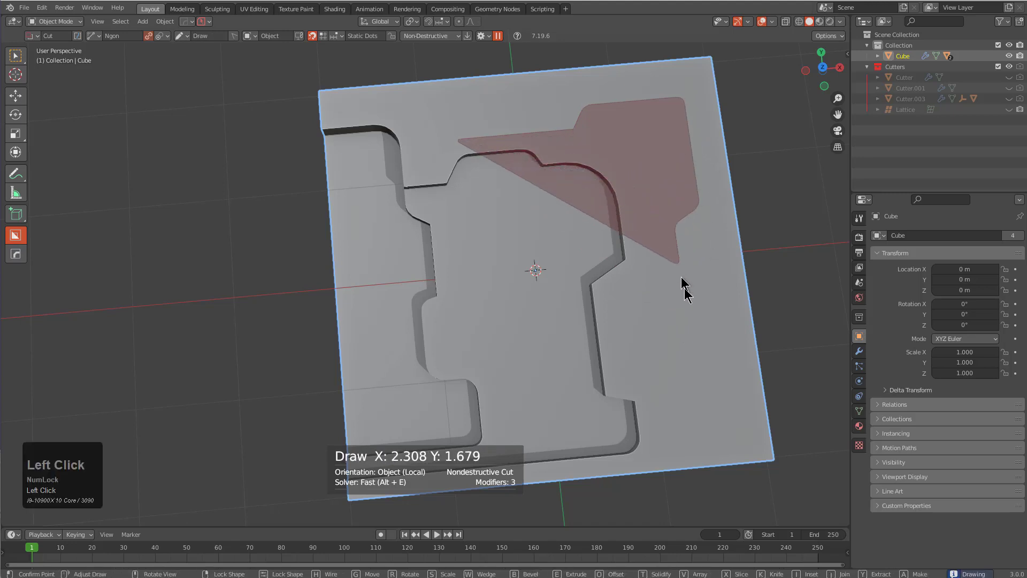
left_click(718, 369)
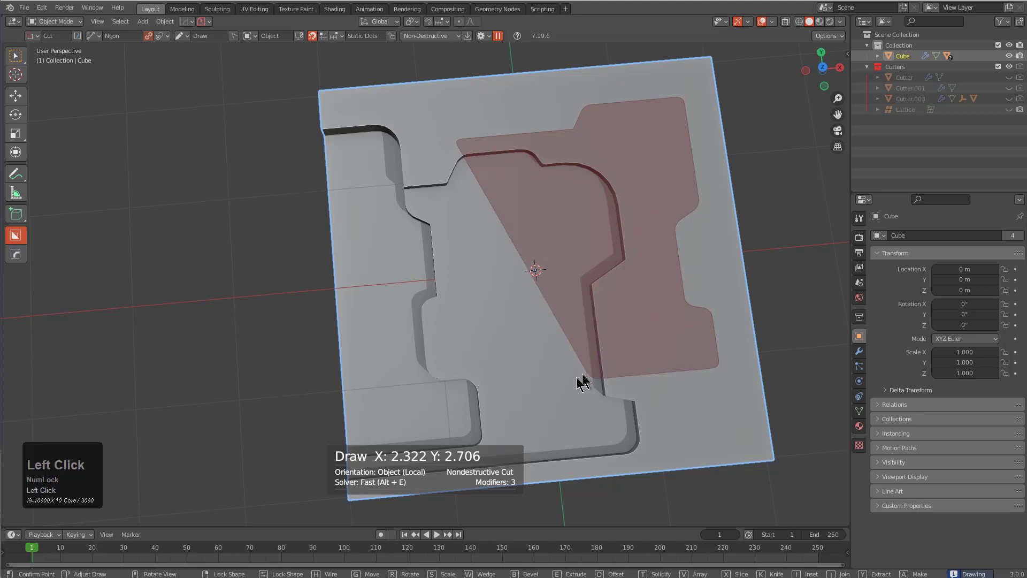
left_click(482, 391)
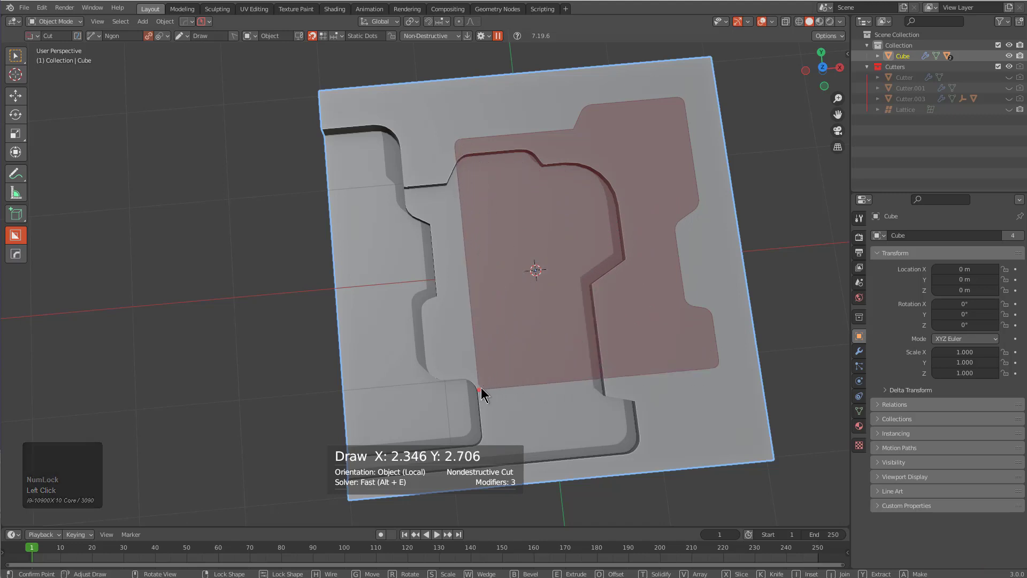
right_click(417, 260)
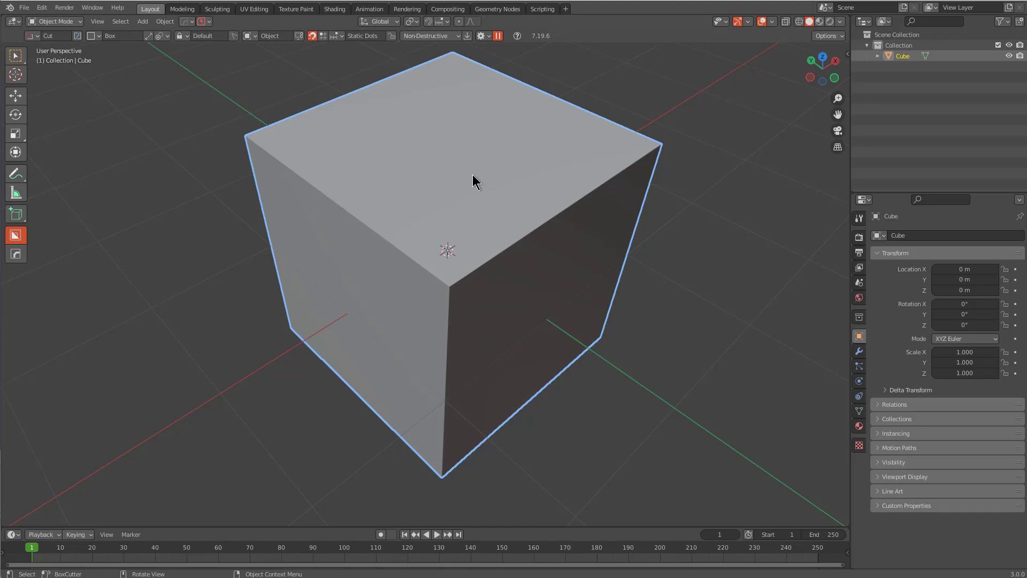
- Enable Wedge for the box cutter and cut a wedge along the cube's front left top edge, extruded about 0.34
key("d")
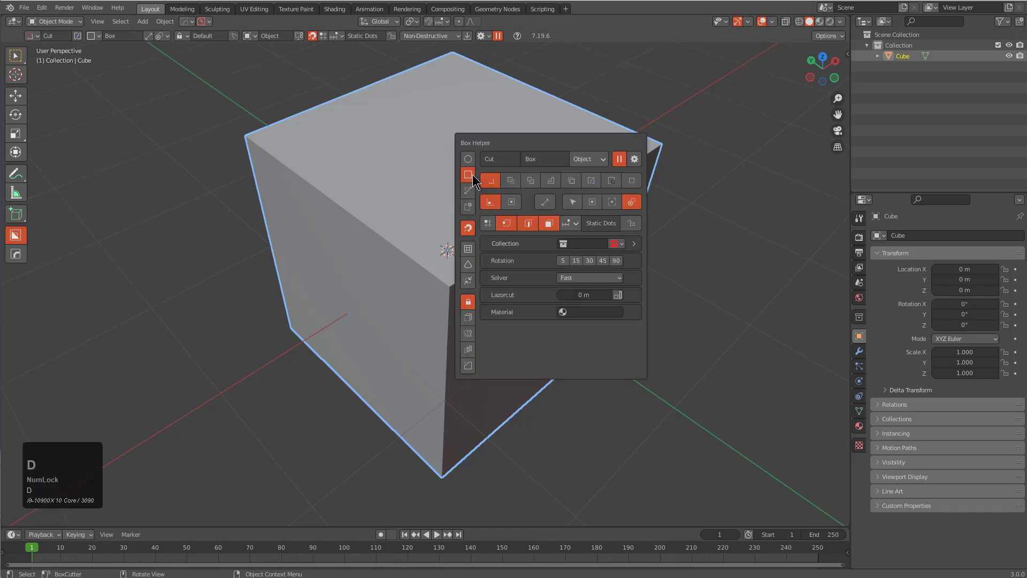
left_click(467, 266)
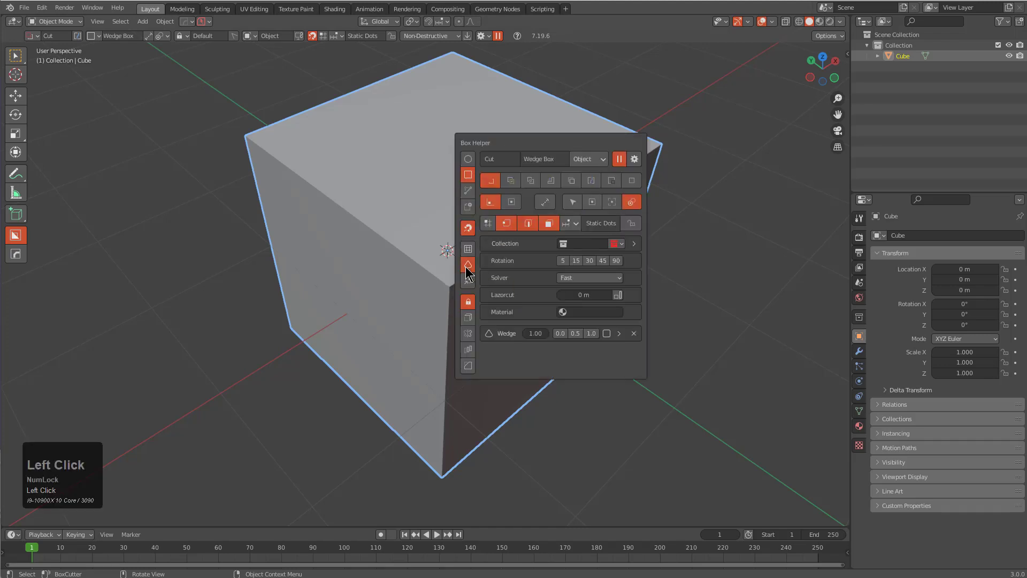
mouse_move(323, 174)
left_mouse_down()
mouse_move(457, 335)
mouse_move(467, 385)
mouse_move(451, 328)
mouse_move(432, 367)
mouse_move(436, 386)
mouse_move(431, 358)
mouse_move(434, 378)
left_mouse_up()
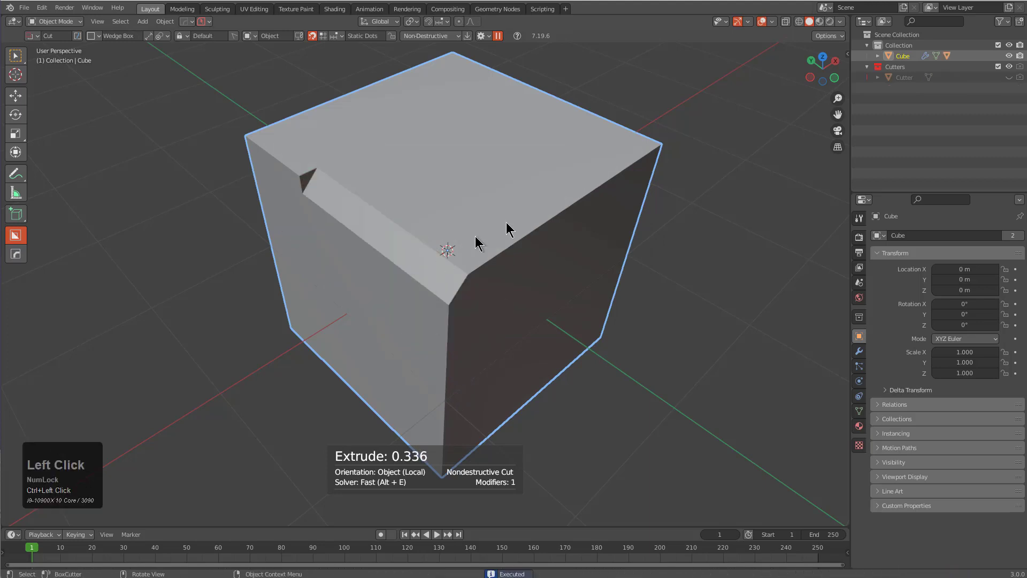
- Cut two separate wedges along the adjacent top edge of the cube
left_click_drag(580, 183, 495, 267)
left_click(493, 320)
middle_click_drag(572, 252, 538, 262)
left_click_drag(577, 239, 779, 243)
left_click(735, 321)
middle_click_drag(722, 325, 538, 327)
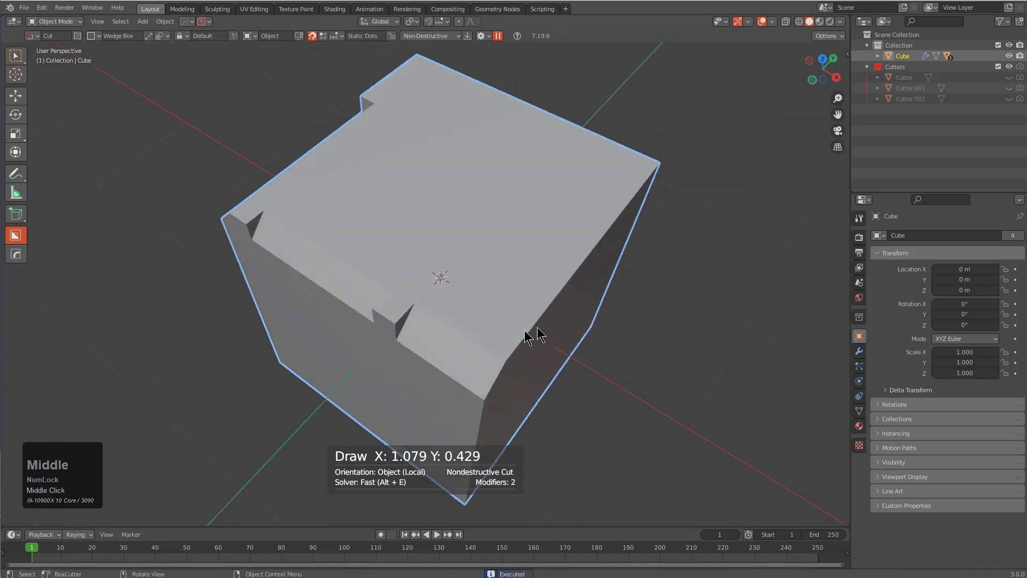
- Continue around the cube by cutting two separate wedges along its third top edge
mouse_move(501, 324)
left_mouse_down()
mouse_move(593, 295)
mouse_move(672, 246)
left_mouse_up()
left_click(654, 320)
mouse_move(654, 320)
middle_mouse_down()
mouse_move(644, 259)
mouse_move(557, 314)
middle_mouse_up()
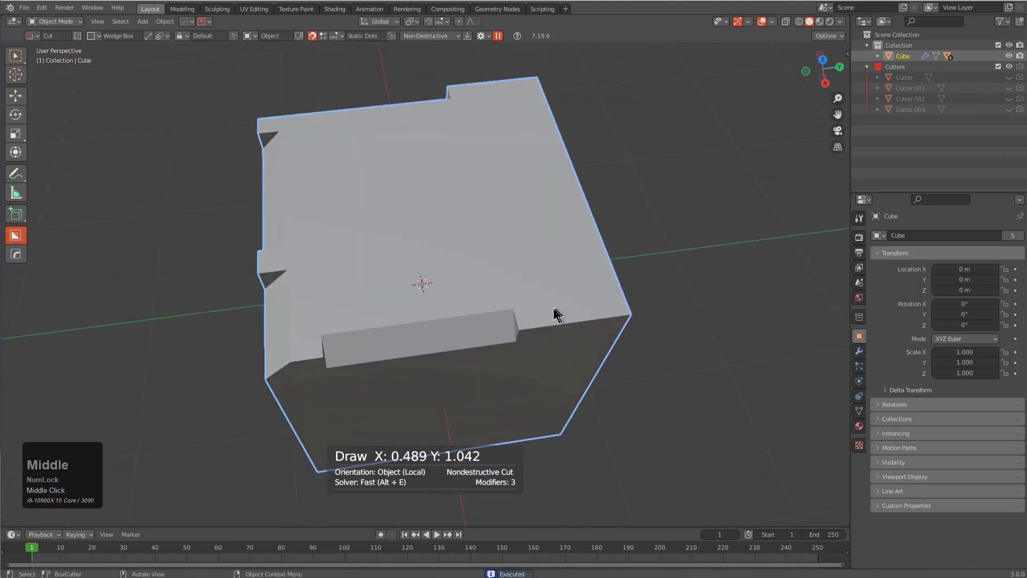
mouse_move(548, 313)
left_mouse_down()
mouse_move(679, 309)
mouse_move(698, 328)
left_mouse_up()
left_click(668, 359)
middle_click_drag(650, 340, 582, 328)
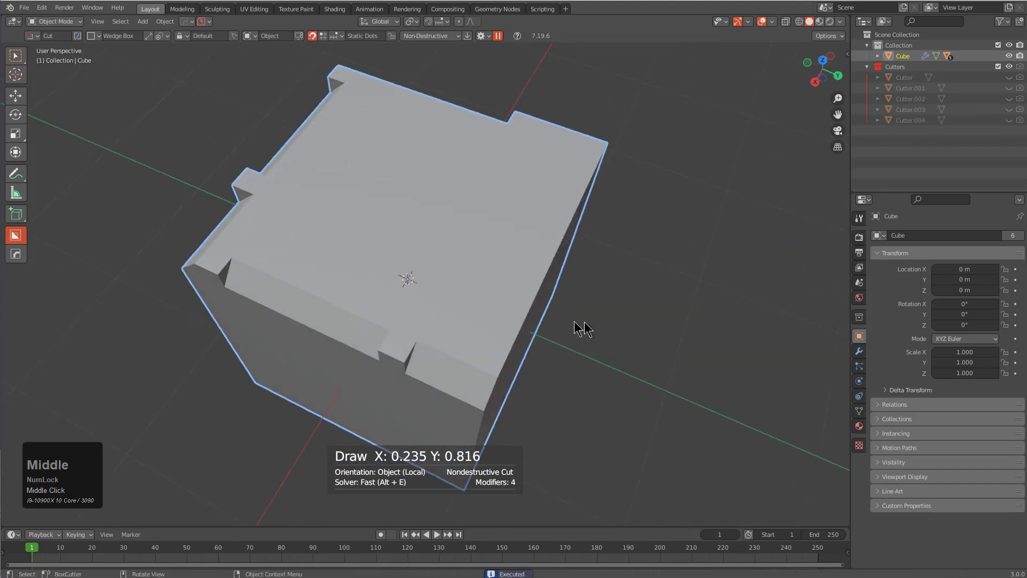
- Cut two separate wedges along the cube's fourth top edge, extruded about 0.395 and 0.478
left_click_drag(491, 344, 613, 249)
left_click(602, 328)
mouse_move(602, 328)
middle_mouse_down()
mouse_move(580, 321)
mouse_move(529, 247)
middle_mouse_up()
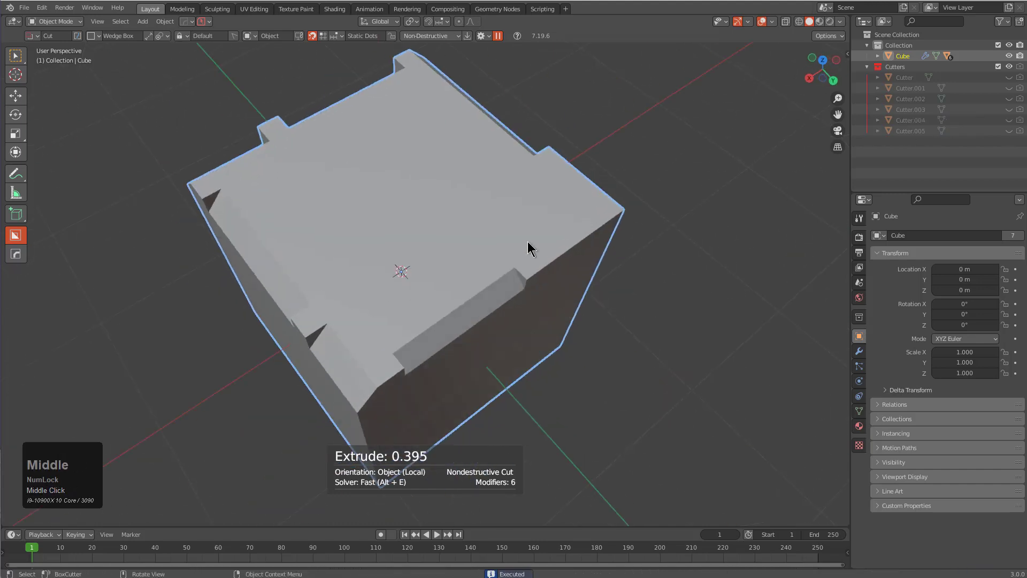
left_click_drag(535, 238, 746, 178)
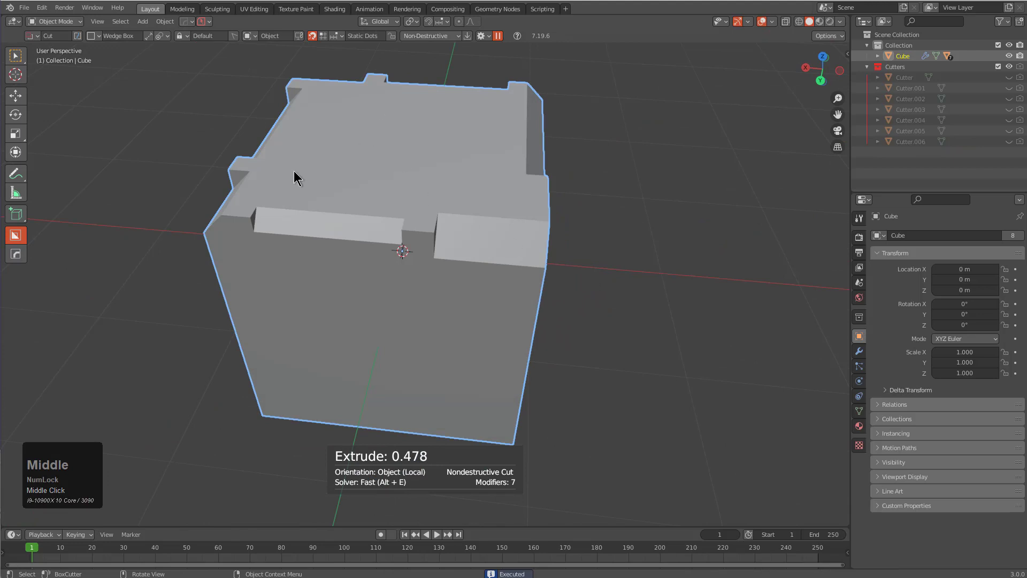
- Switch the cutter to the Custom shape with Auto Proportions and cut it into the cube's top face, extruded about 0.166
middle_click_drag(464, 274, 514, 291)
key("d")
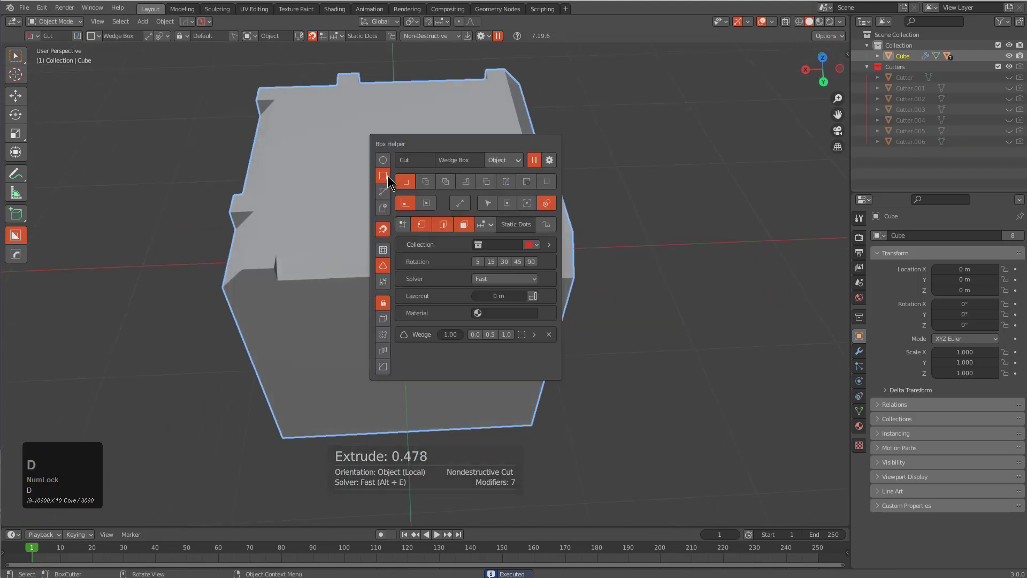
left_click(383, 209)
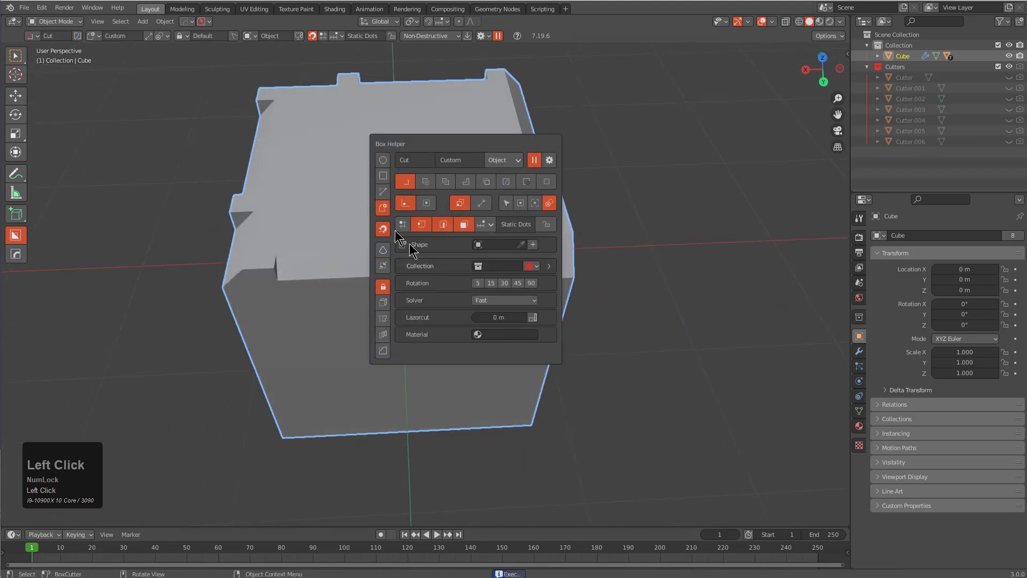
left_click(459, 206)
middle_click_drag(332, 126, 313, 130)
mouse_move(313, 130)
left_mouse_down()
mouse_move(516, 226)
mouse_move(534, 248)
mouse_move(533, 300)
mouse_move(524, 276)
left_mouse_up()
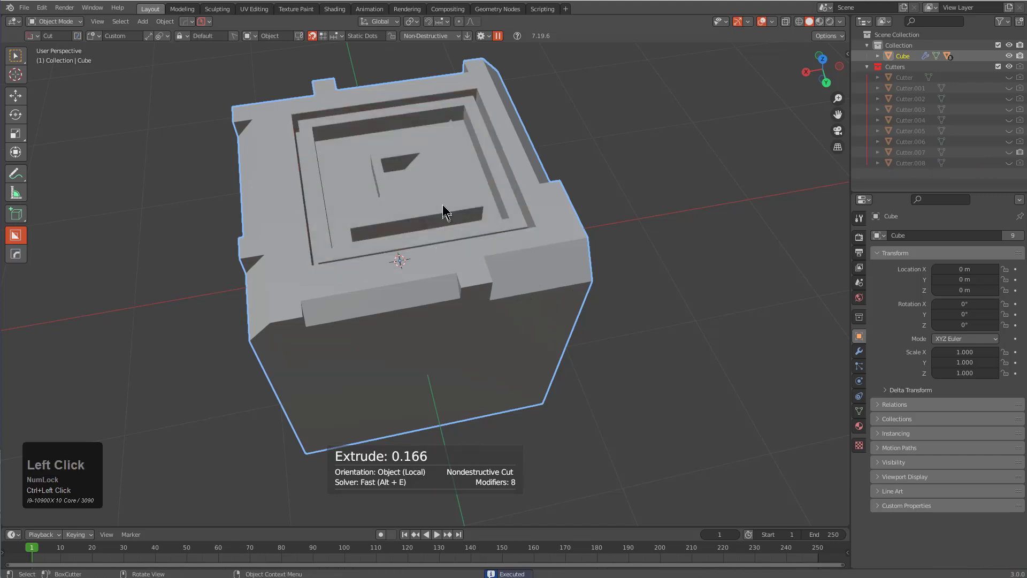
- Return to the box cutter with Wedge enabled, draw a tall cut at the cube's front vertical edge extruded about 0.192, and lock it
key("d")
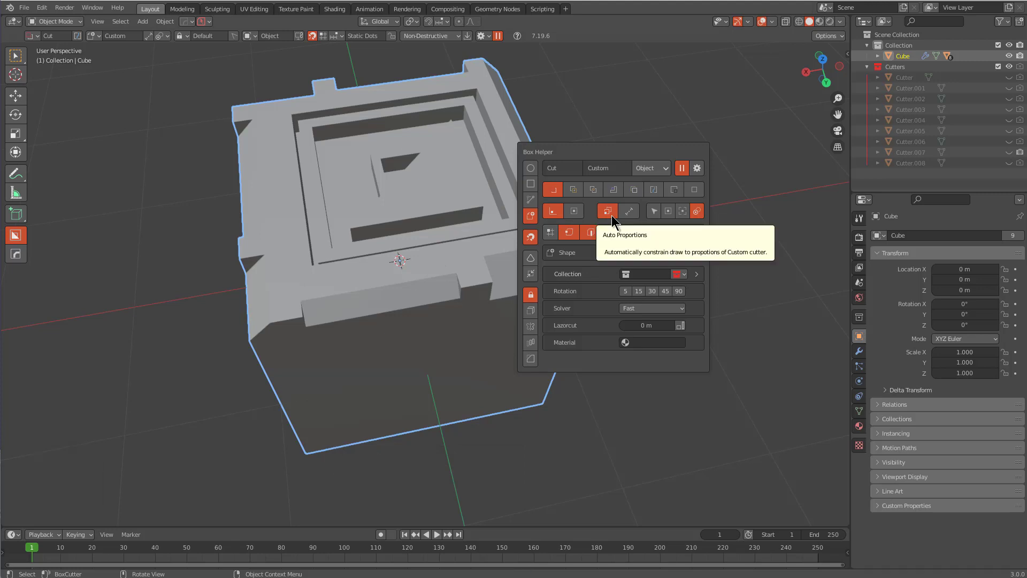
left_click(530, 186)
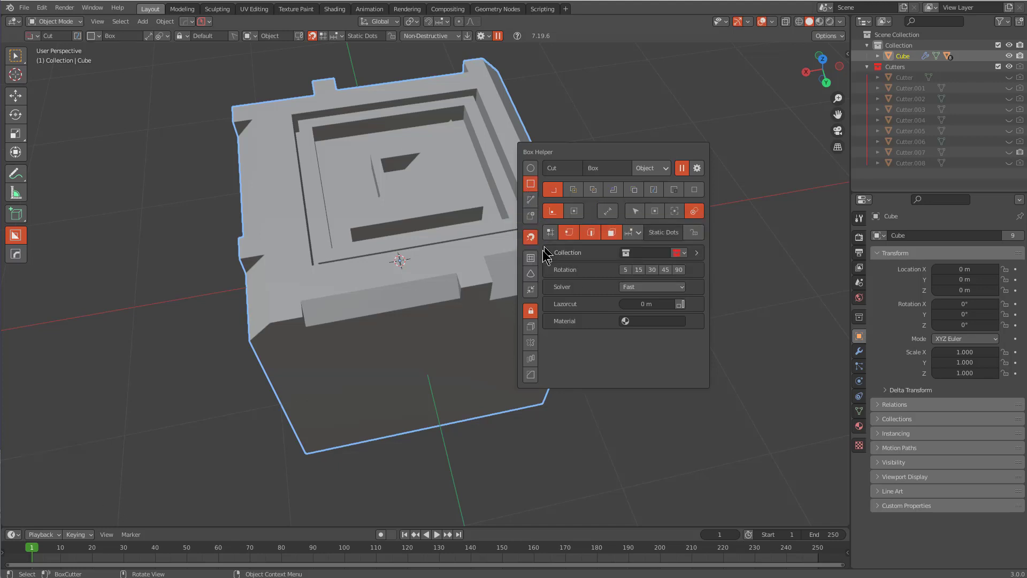
left_click(530, 273)
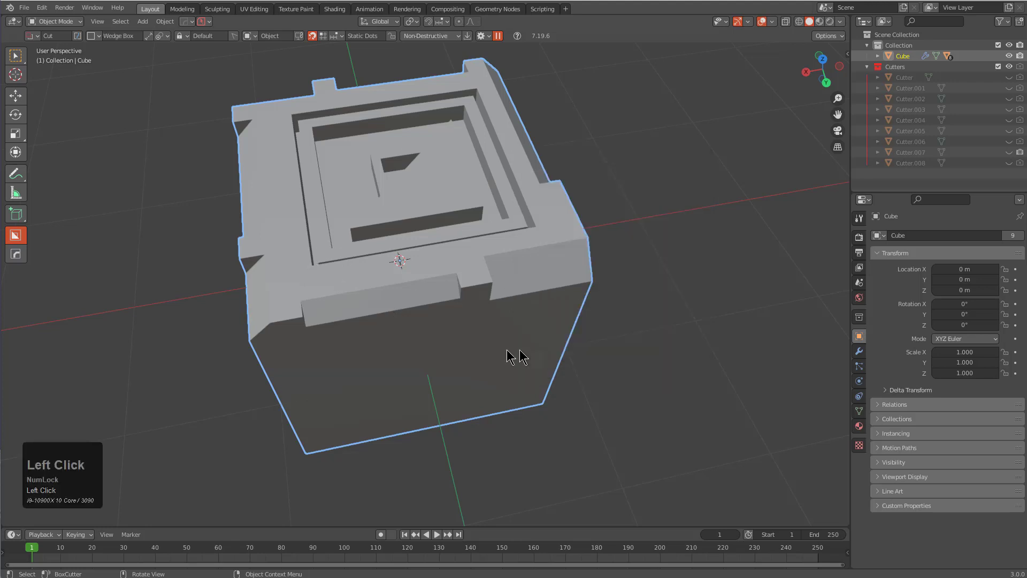
middle_click_drag(513, 356, 458, 314)
mouse_move(463, 279)
left_mouse_down()
mouse_move(470, 431)
mouse_move(499, 412)
left_mouse_up()
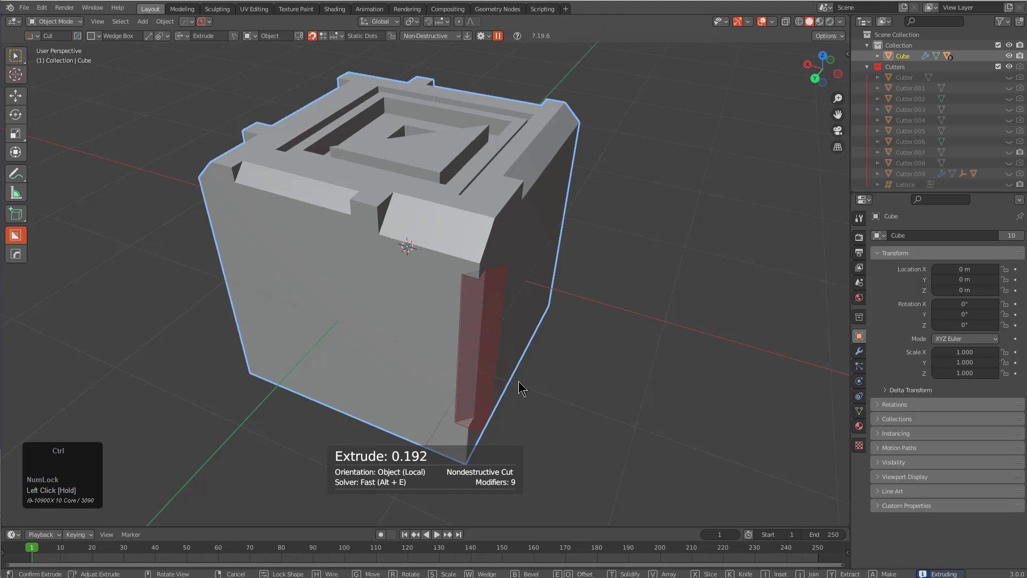
key("ctrl+Tab")
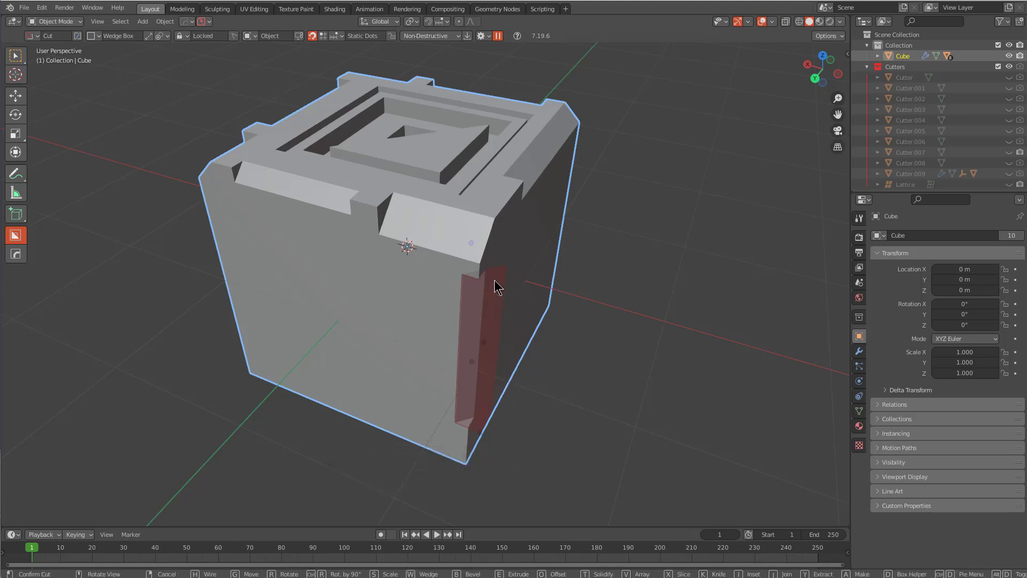
- Cycle the wedge direction until it slopes across the vertical edge, enable the checkbox in the Wedge settings and confirm the cut
key("w")
key("w")
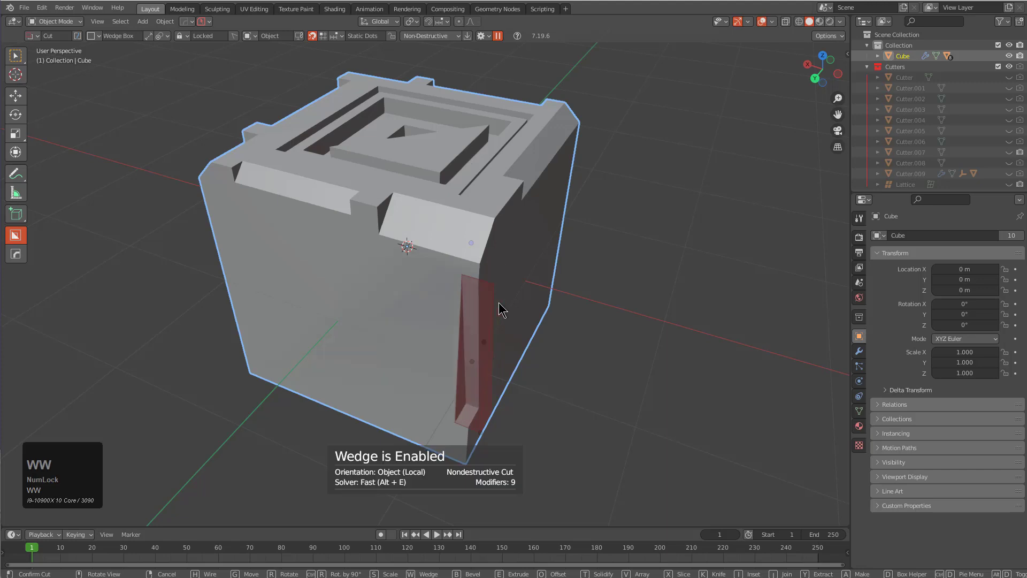
middle_click_drag(495, 281, 381, 262)
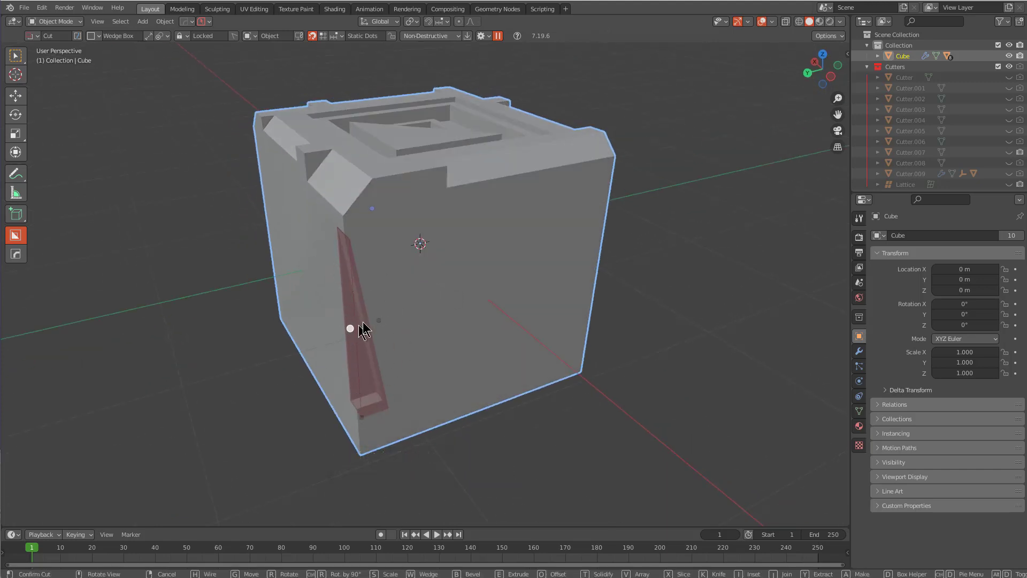
middle_click_drag(367, 328, 447, 323)
key("w")
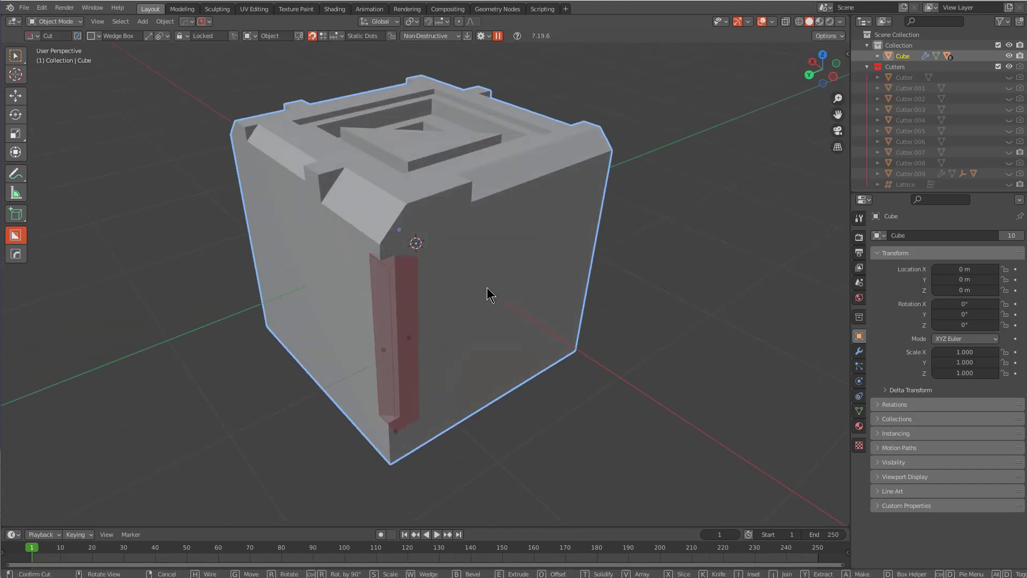
middle_click_drag(466, 283, 477, 289)
key("d")
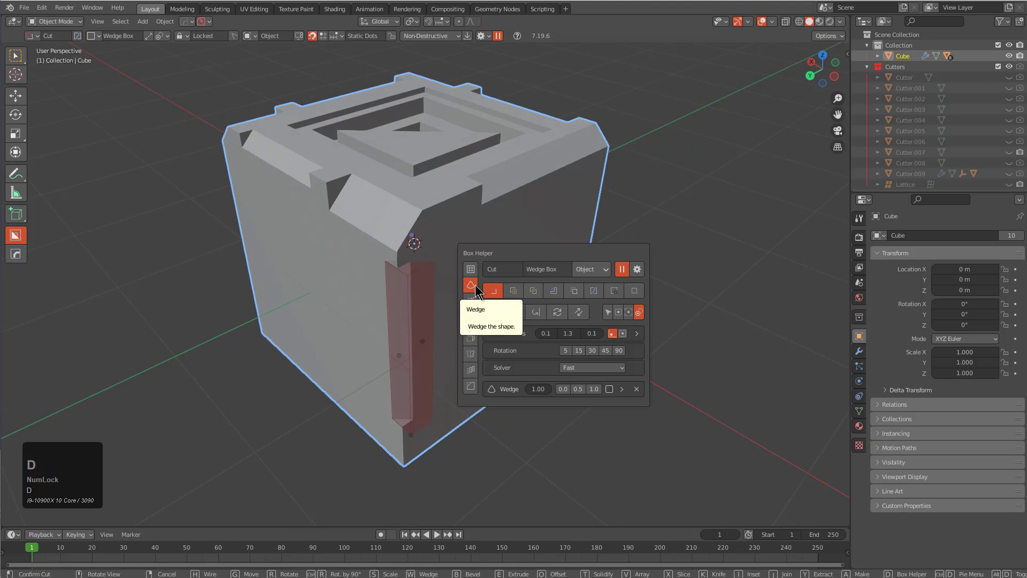
left_click(610, 390)
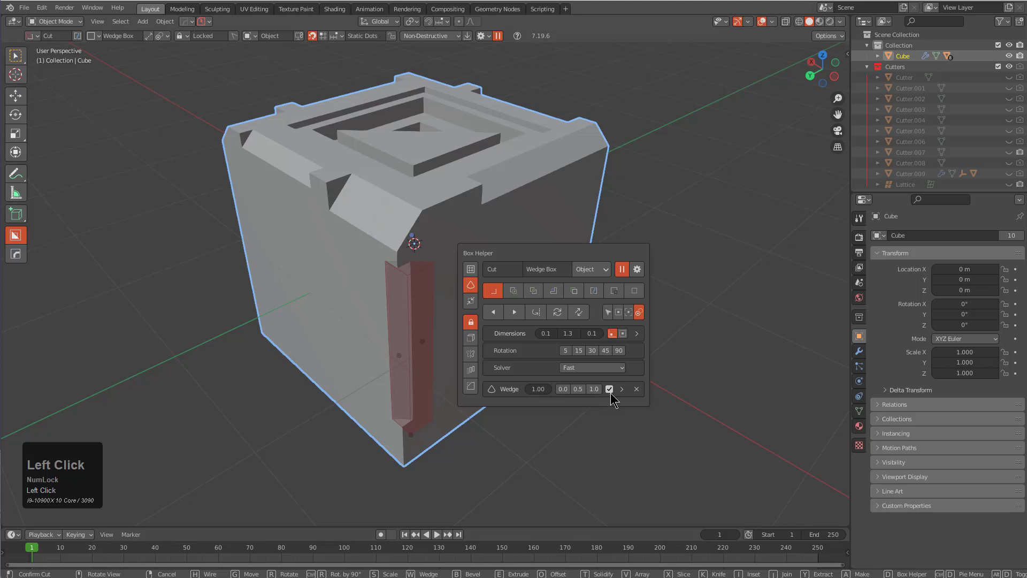
left_click(382, 292)
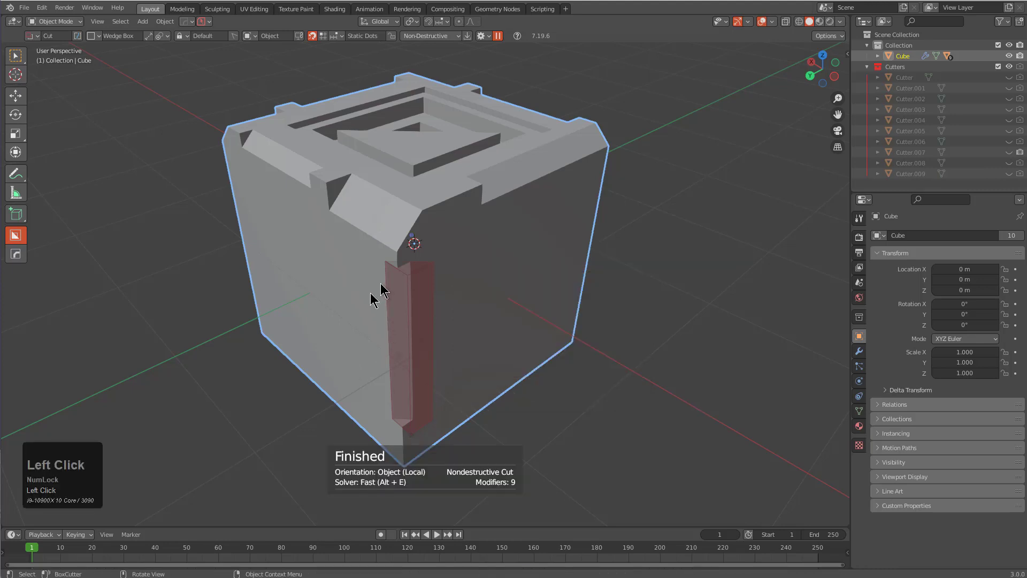
- Cut two wedges along the cube's front bottom edge, drawn about 1.108 by 0.388 and 0.919 by 0.375
mouse_move(382, 292)
middle_mouse_down()
mouse_move(404, 298)
mouse_move(369, 415)
middle_mouse_up()
left_click_drag(358, 416, 506, 474)
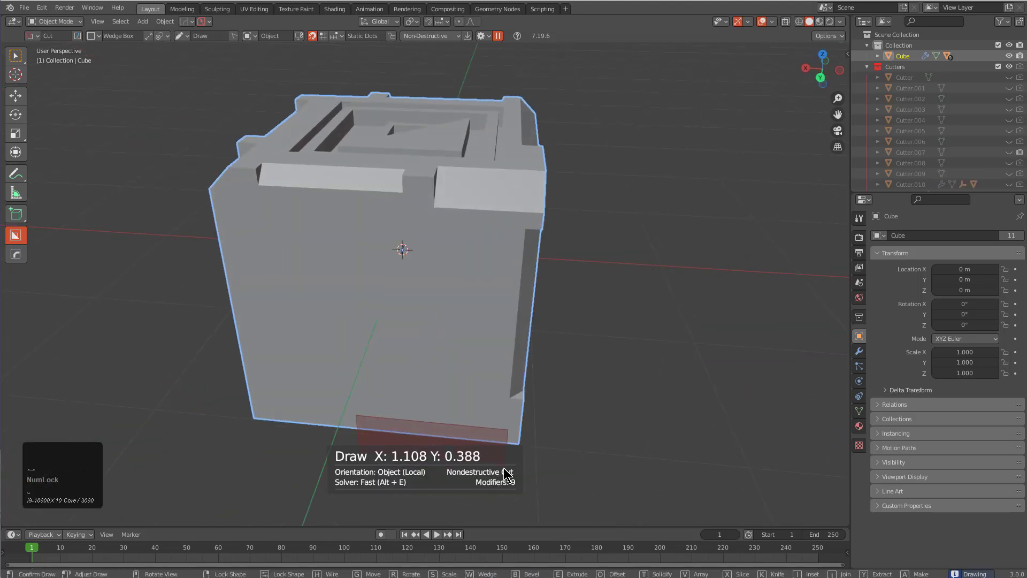
mouse_move(506, 473)
middle_mouse_down()
mouse_move(402, 413)
mouse_move(418, 321)
middle_mouse_up()
left_click(420, 345)
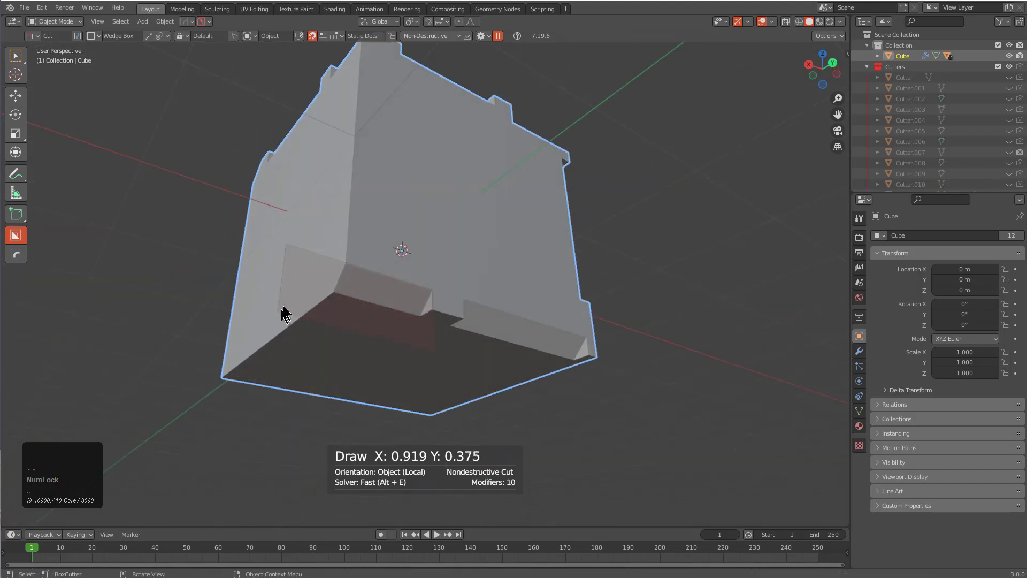
- Cut two wedges along the adjacent vertical edge, drawn about 0.450 by 0.939 and 0.294 by 0.678
middle_click_drag(284, 313, 364, 360)
left_click_drag(365, 360, 287, 245)
middle_click_drag(287, 245, 379, 317)
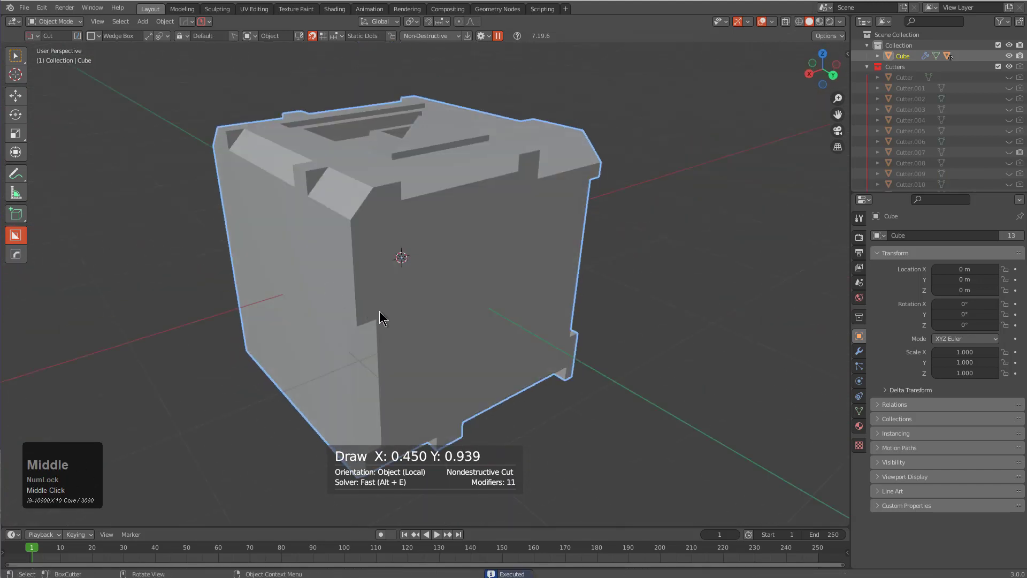
left_click_drag(360, 311, 306, 179)
middle_click_drag(306, 180, 323, 254)
- Turn to the neighbouring side and cut an upper and a lower wedge along its uncut vertical edge
key("KP_1")
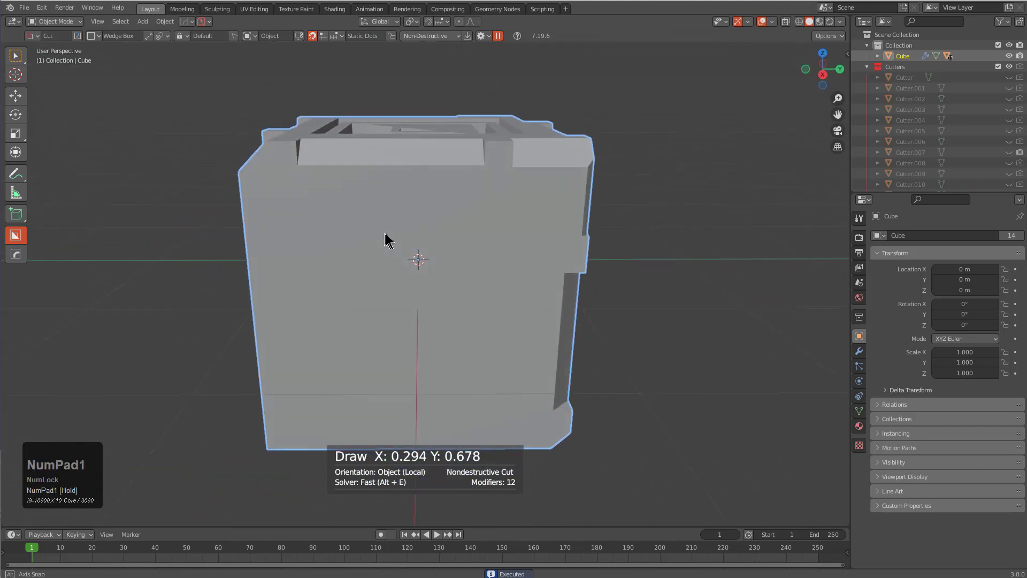
middle_click_drag(386, 234, 411, 245)
left_click_drag(328, 218, 277, 385)
mouse_move(346, 423)
middle_mouse_down()
mouse_move(362, 419)
mouse_move(385, 355)
middle_mouse_up()
left_click_drag(385, 356, 334, 472)
- Cut two wedges along this side's bottom edge, the second drawn past the corner at about 1.793 by 0.585
left_click_drag(529, 408, 398, 470)
left_click(398, 469)
left_click_drag(532, 403, 695, 419)
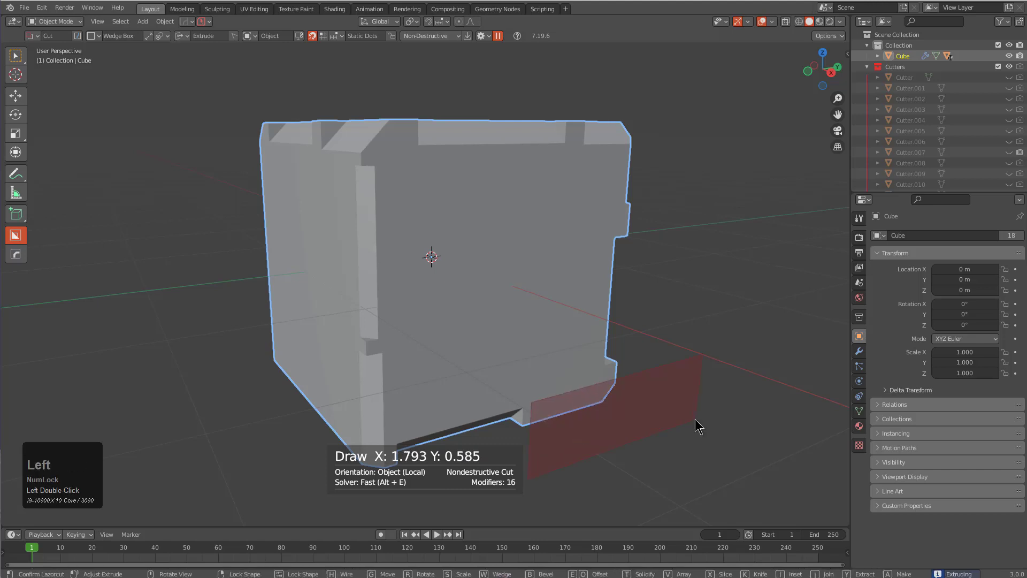
left_click(695, 419)
- Wedge the next bottom edge around the cube, leaving a small foot in the middle, with a cut about 1.246 by 0.428
mouse_move(490, 351)
middle_mouse_down()
mouse_move(528, 356)
mouse_move(551, 411)
middle_mouse_up()
mouse_move(556, 425)
left_mouse_down()
mouse_move(432, 451)
mouse_move(340, 431)
mouse_move(247, 456)
left_mouse_up()
key("space")
key("space")
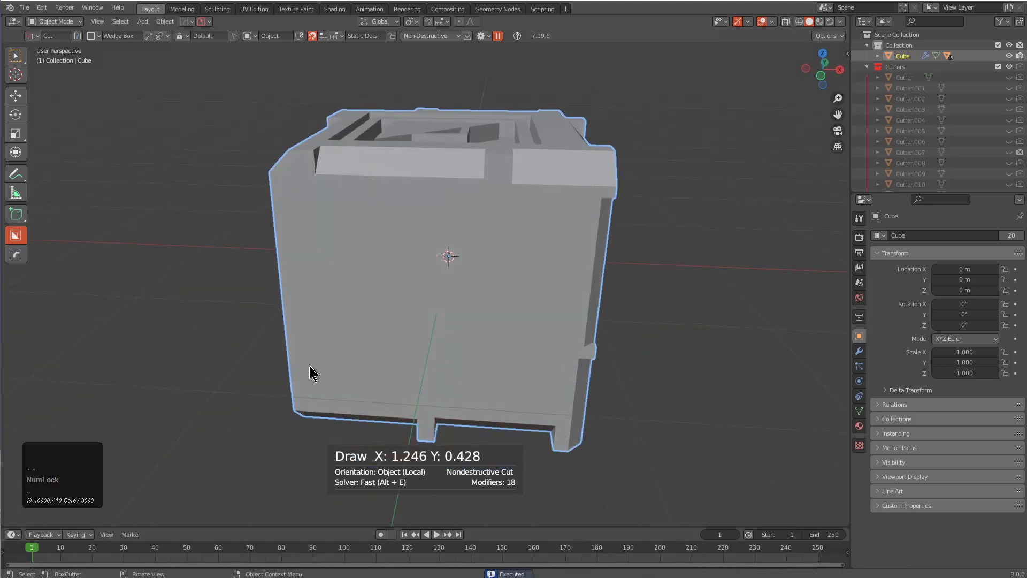
- Cut a lower and an upper wedge along the last uncut vertical edge, the upper about 0.233 by 0.717
left_click_drag(298, 375, 250, 295)
key("space")
left_click_drag(292, 271, 242, 155)
key("space")
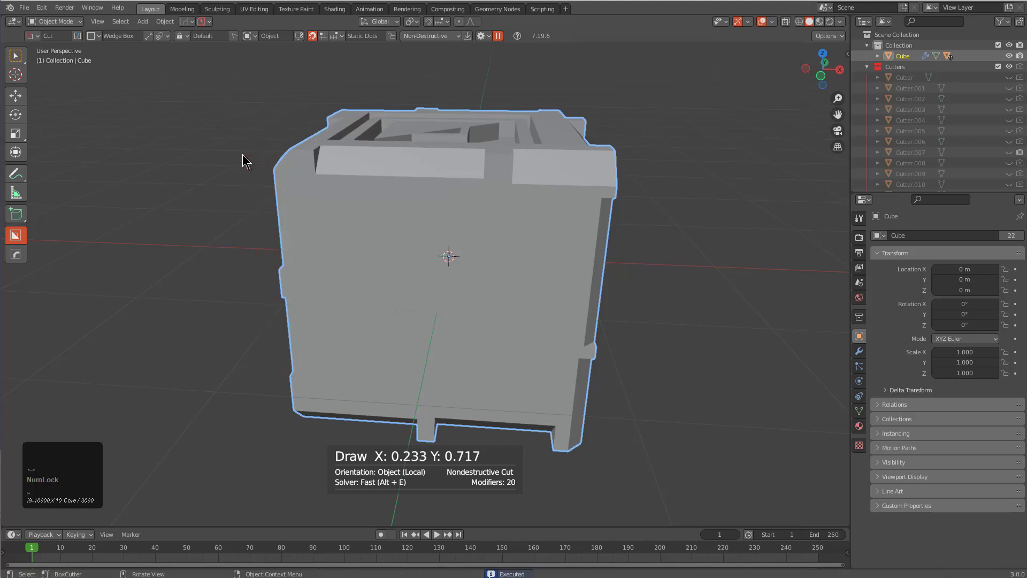
- Cut two wedges along the last bottom edge, about 1.112 by 0.509 and 1.600 by 0.915, and one on the remaining top edge section
middle_click_drag(243, 160, 475, 461)
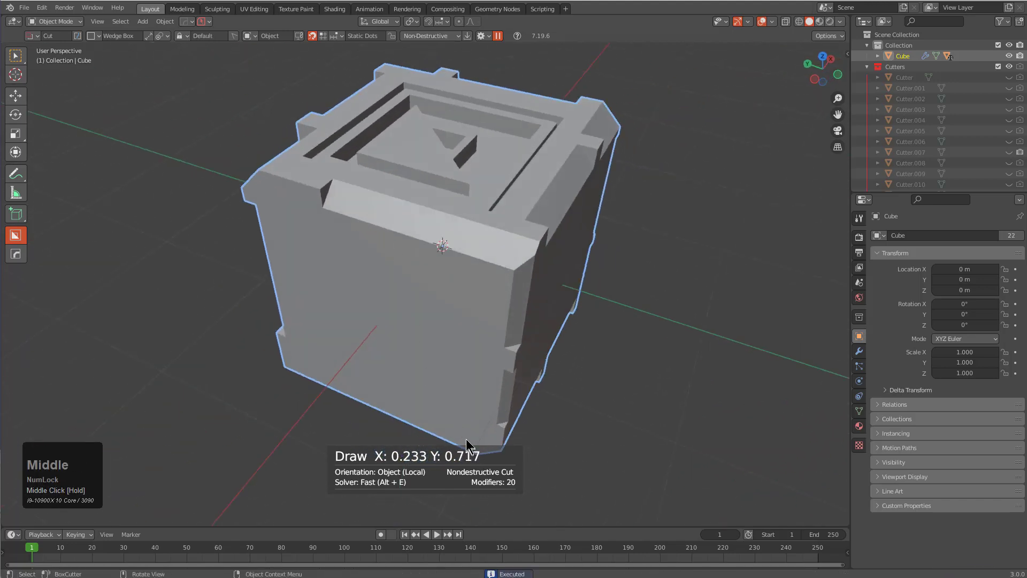
left_click_drag(412, 420, 522, 500)
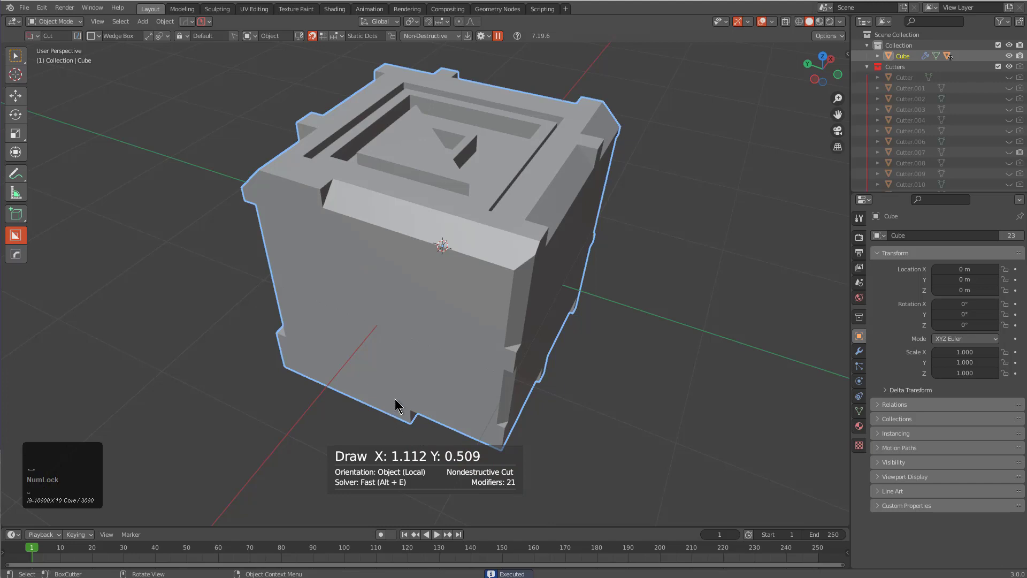
left_click_drag(396, 407, 277, 392)
middle_click_drag(278, 392, 390, 319)
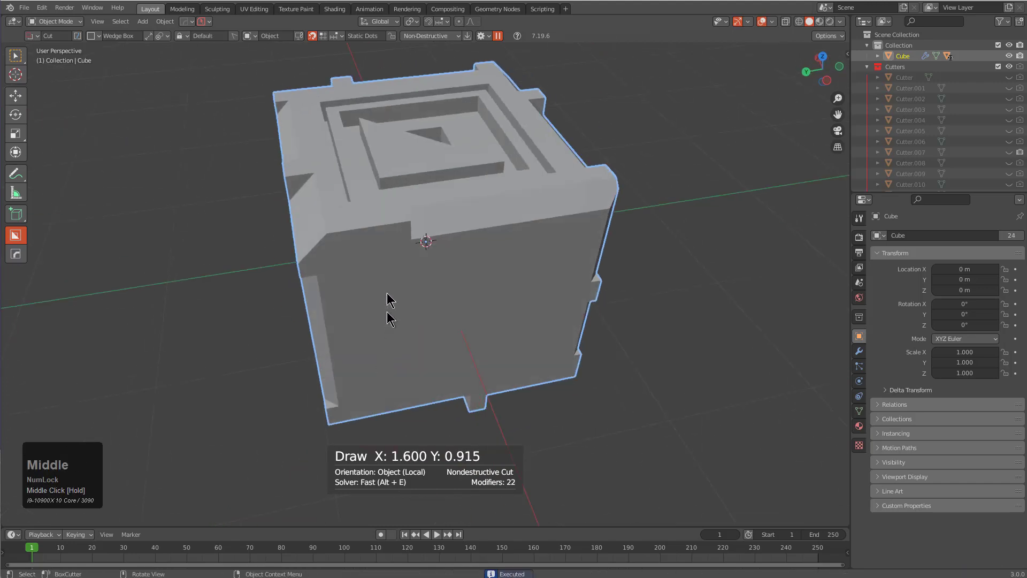
left_click_drag(395, 233, 271, 225)
- Cut a small wedge into the near side of the recessed frame on the top face and configure Eevee to high quality
middle_click_drag(270, 224, 353, 262)
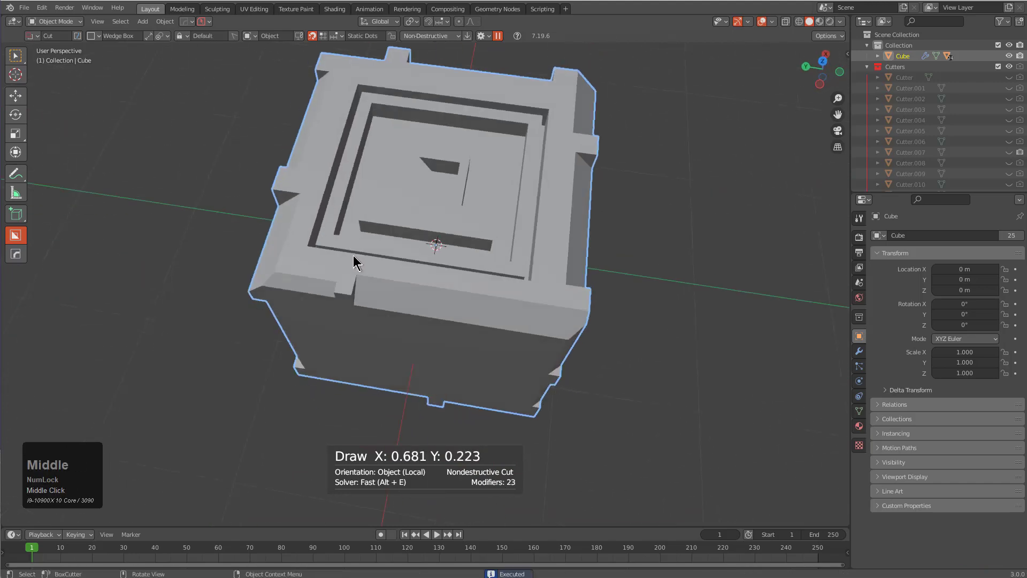
left_click_drag(368, 239, 470, 251)
key("v")
key("e")
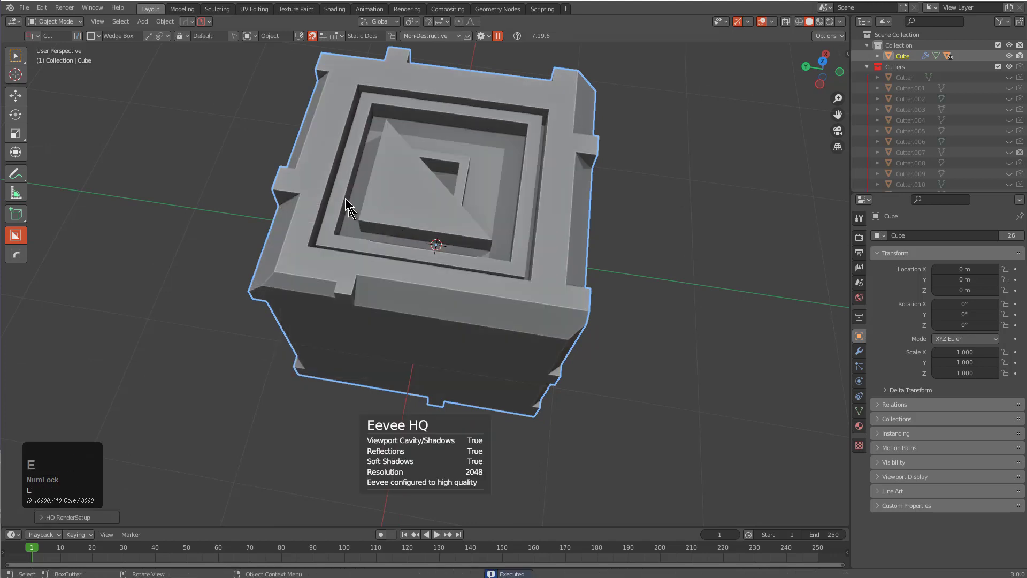
- Cut small wedges into all sides of the recessed square frame on the cube's top face
left_click_drag(358, 138, 357, 231)
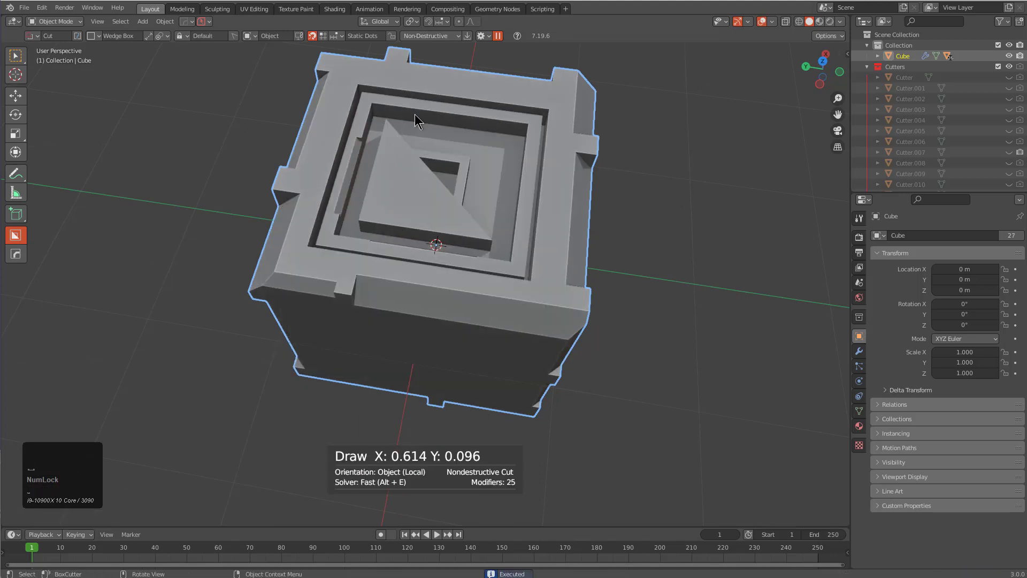
left_click_drag(419, 103, 468, 120)
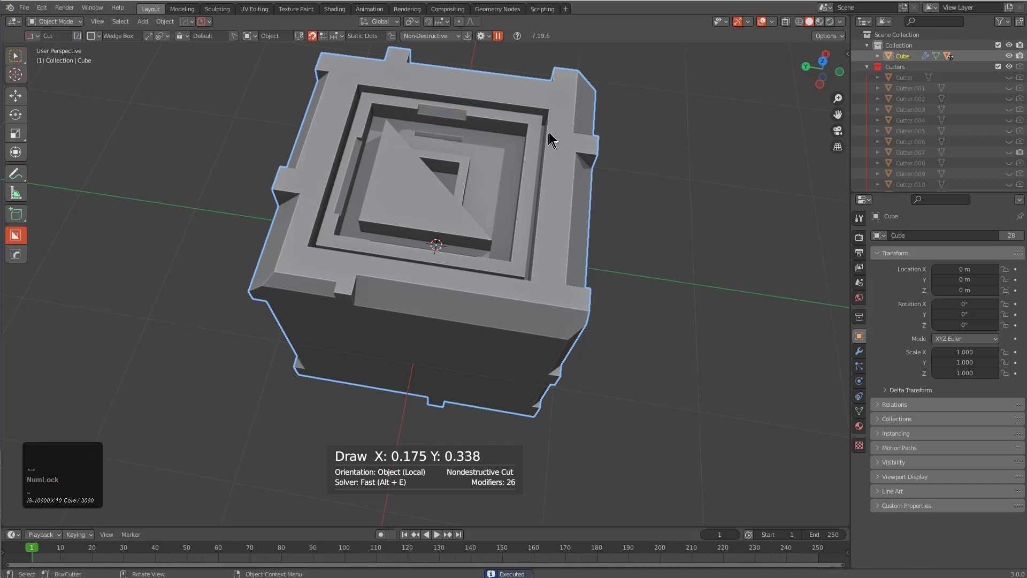
left_click_drag(551, 140, 536, 217)
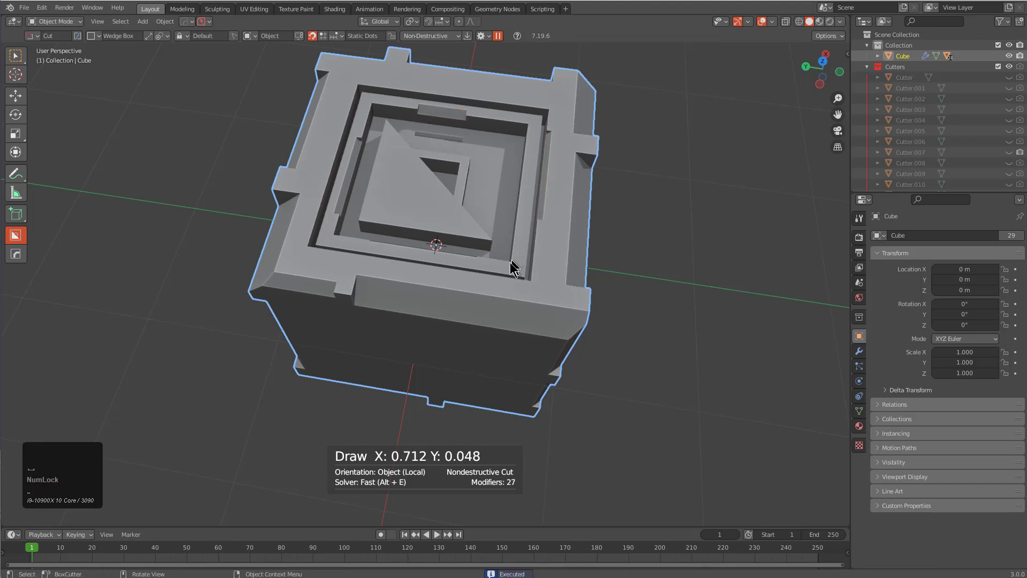
left_click_drag(475, 265, 508, 277)
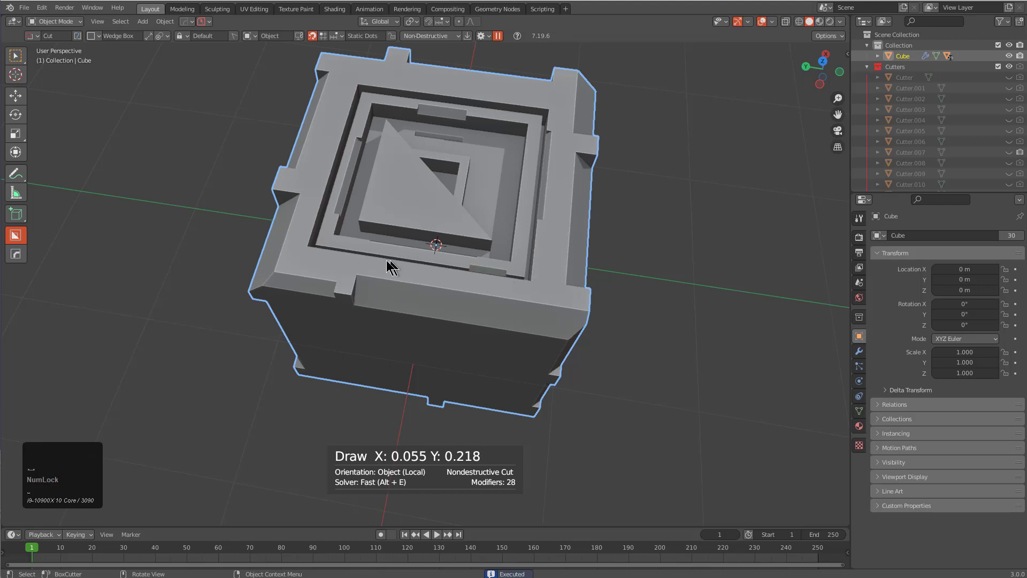
mouse_move(396, 259)
left_mouse_down()
mouse_move(435, 259)
mouse_move(412, 265)
mouse_move(424, 259)
left_mouse_up()
key("Escape")
key("space")
- Cut shallow wedges along the near edge and the adjoining side edge of the raised block inside the recess
left_click_drag(388, 221, 461, 241)
double_click(462, 240)
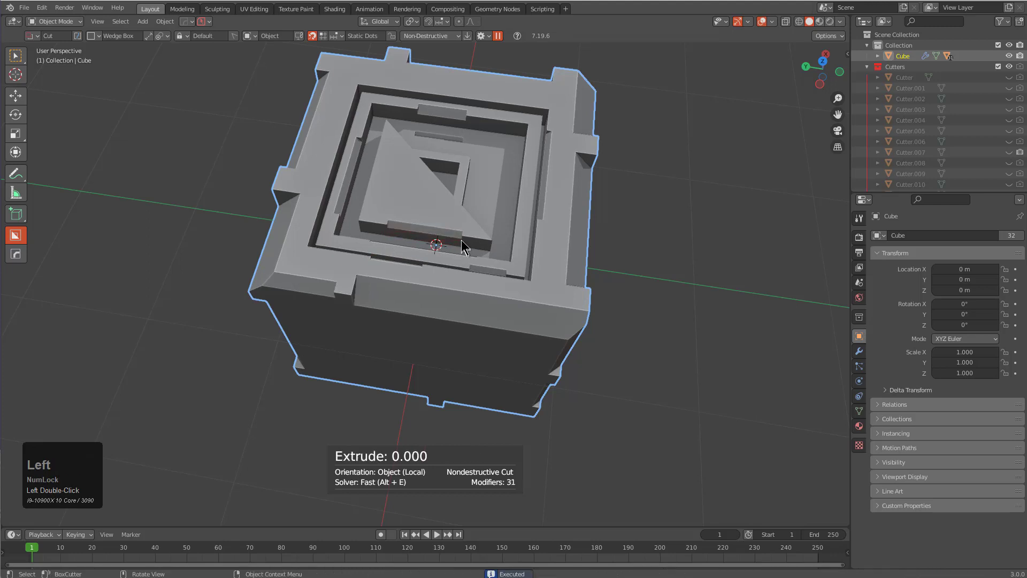
left_click_drag(386, 148, 361, 208)
double_click(361, 207)
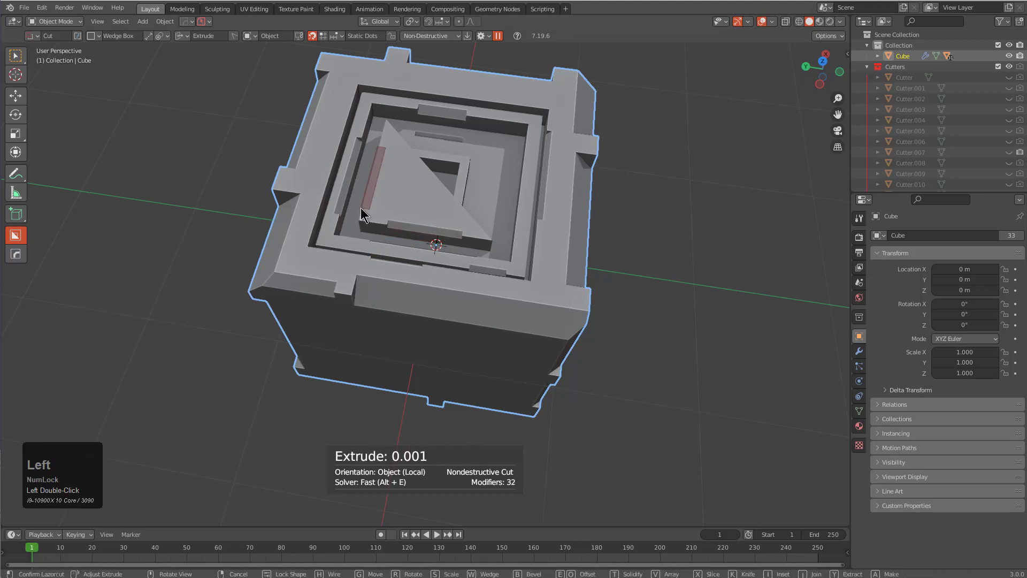
- Cut two shallow wedges along the far side of the stepped recess and one into its adjoining outer side edge
left_click_drag(499, 115, 515, 127)
double_click(515, 126)
left_click_drag(480, 92, 532, 110)
double_click(532, 110)
left_click(348, 105)
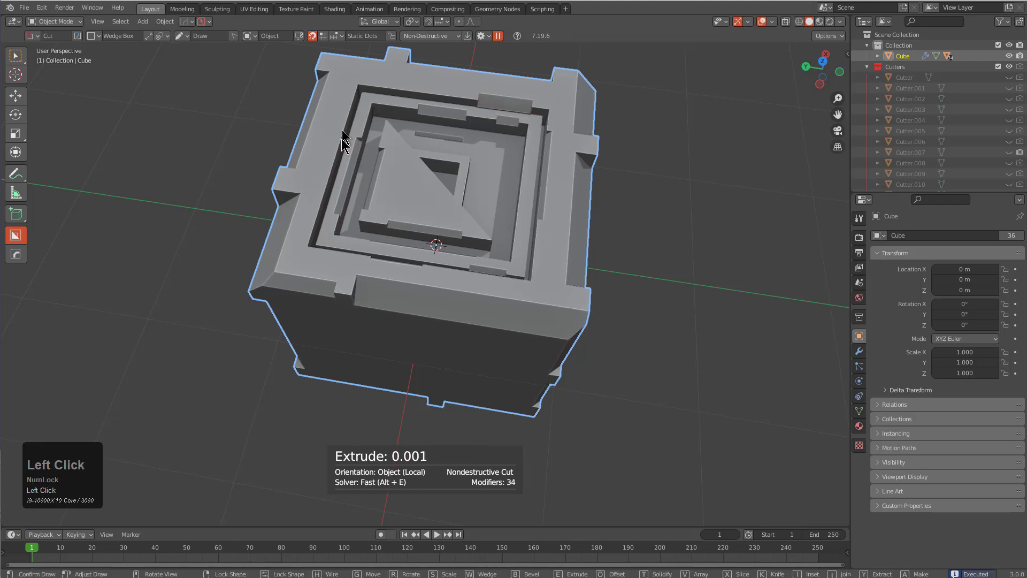
double_click(341, 158)
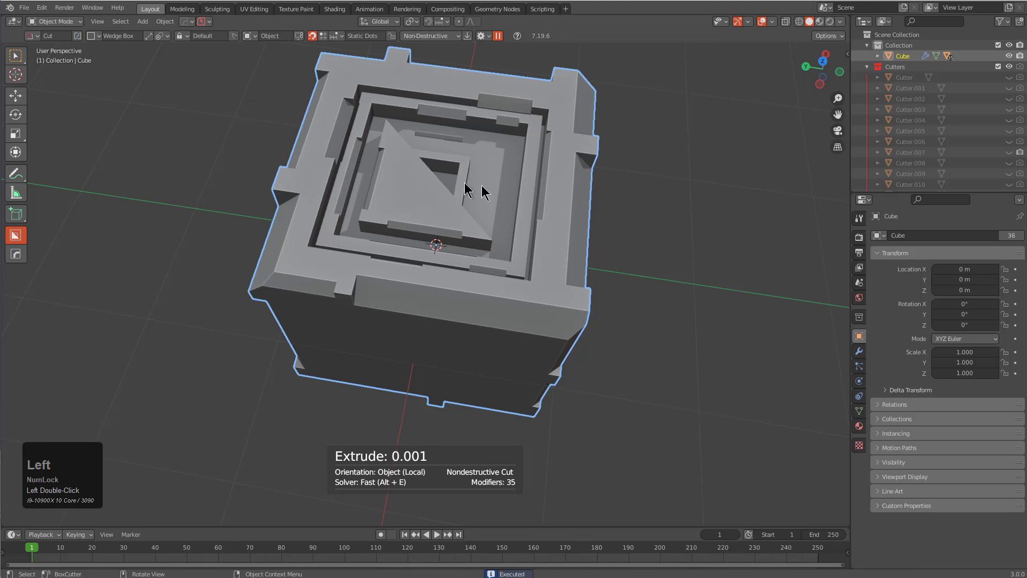
- Cut a small wedge into the recess's opposite side edge and wedges on two outer top edges, the first about 0.284 by 0.811
left_click_drag(544, 235, 534, 268)
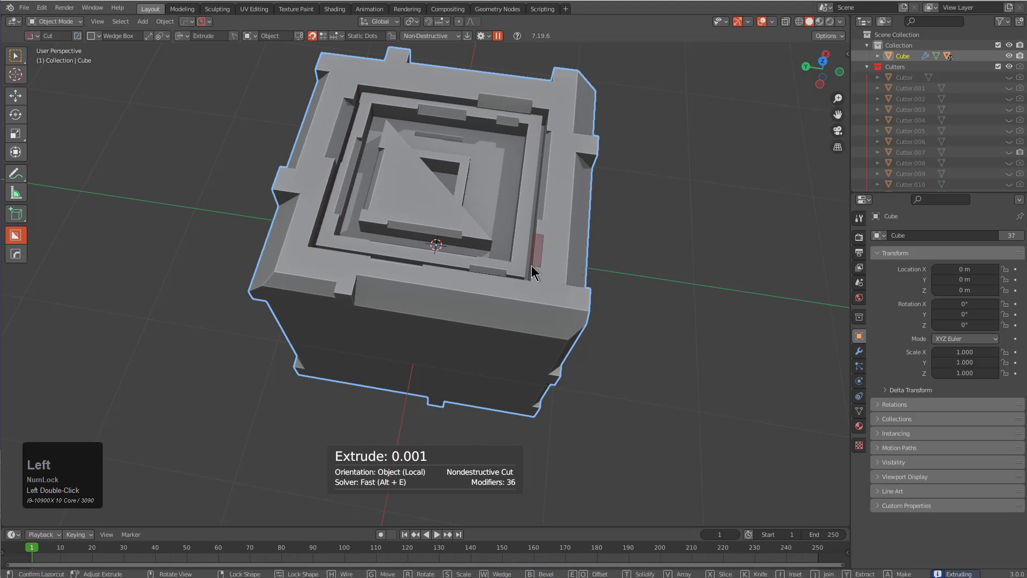
double_click(534, 268)
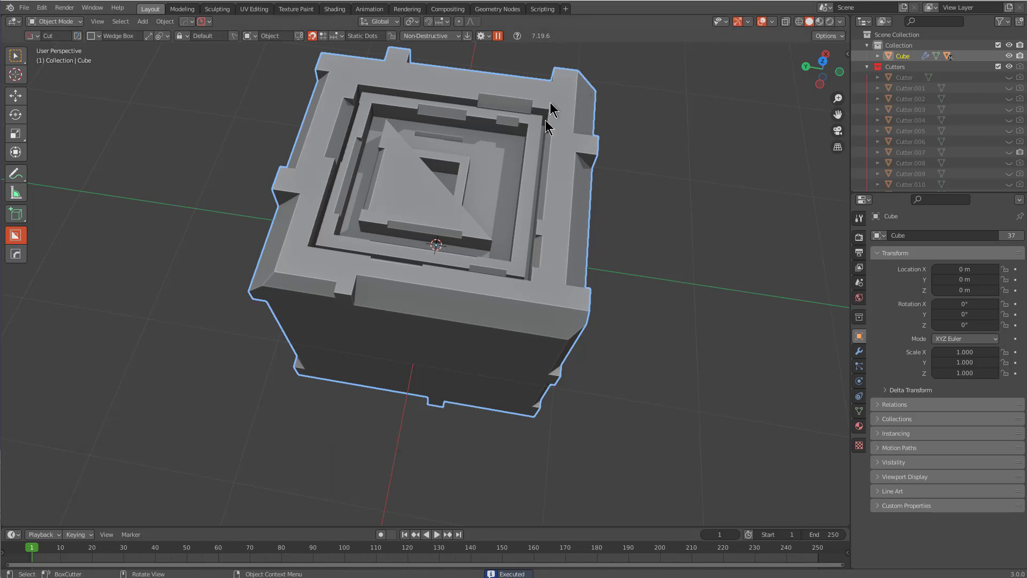
left_click_drag(517, 81, 404, 43)
double_click(404, 42)
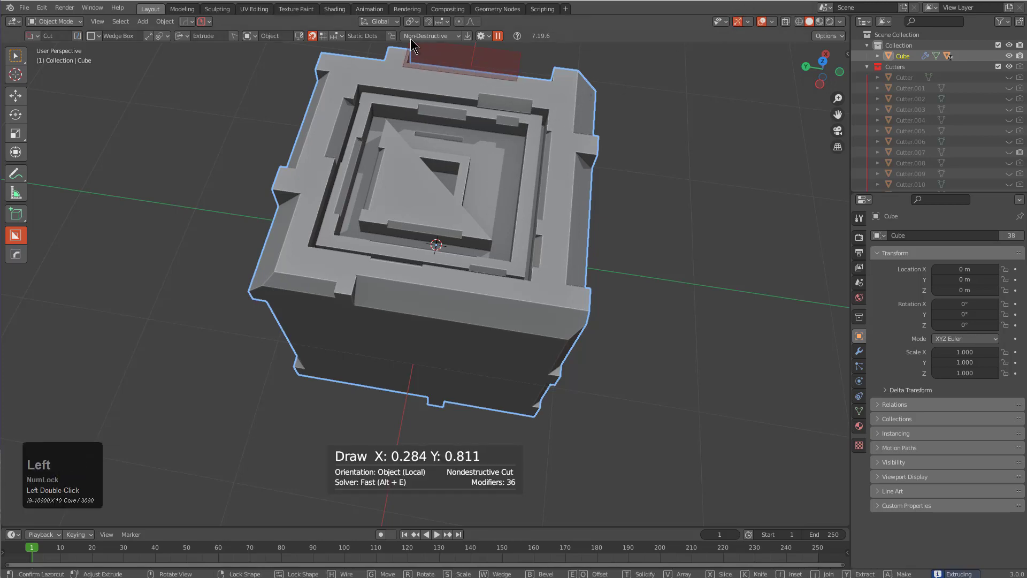
mouse_move(485, 99)
middle_mouse_down()
mouse_move(339, 79)
mouse_move(600, 215)
middle_mouse_up()
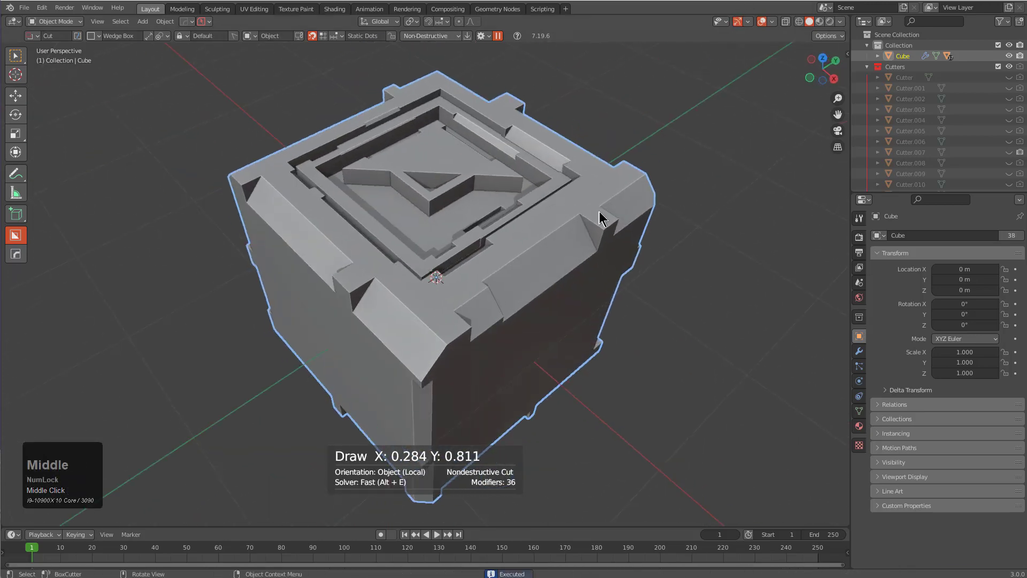
left_click_drag(613, 225, 580, 257)
double_click(580, 257)
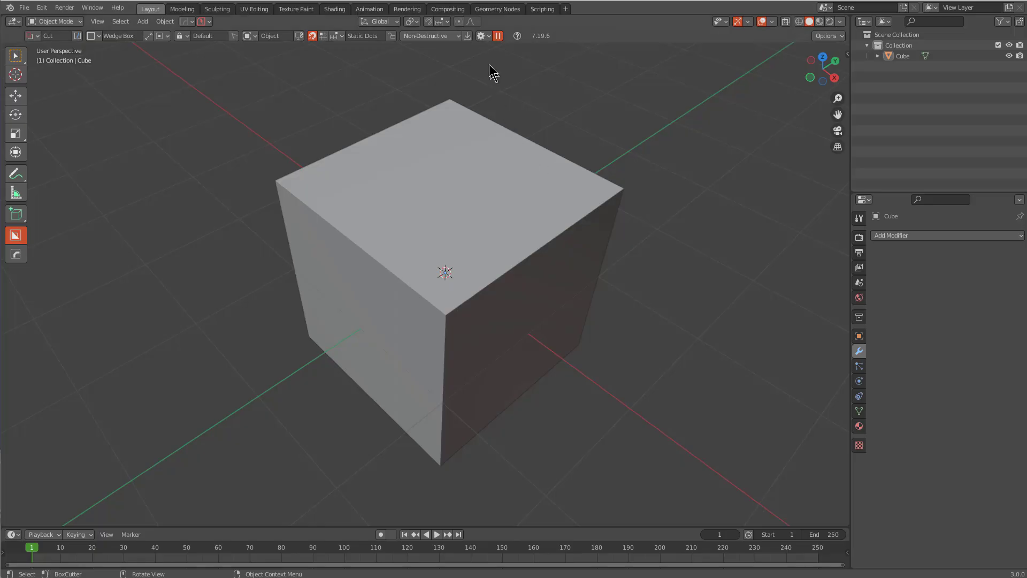
- Examine the Sort Modifiers options in BoxCutter's Behavior settings, including the bevel ignore options, Ignore Flag and Stop Flag
left_click(483, 36)
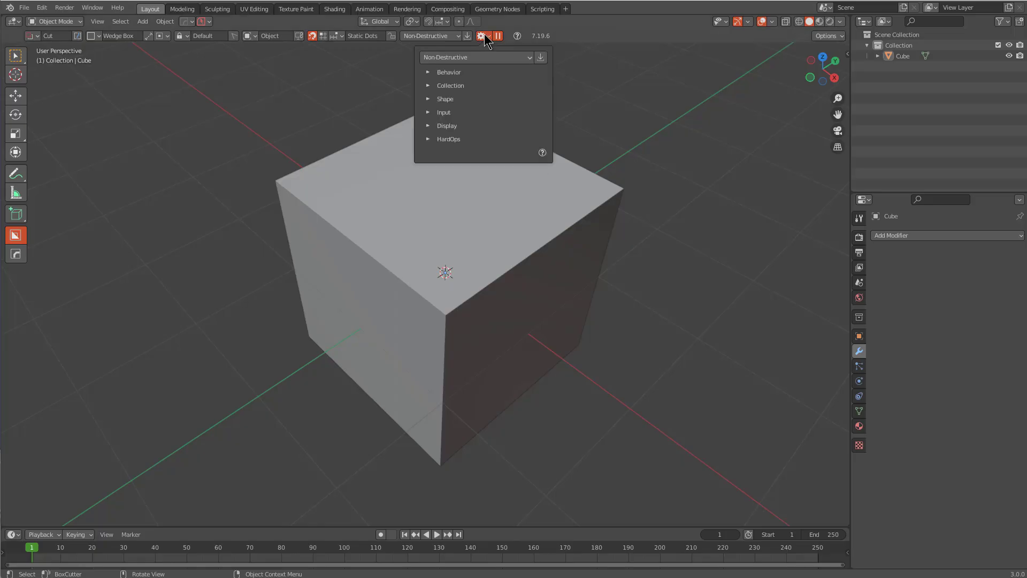
left_click(445, 73)
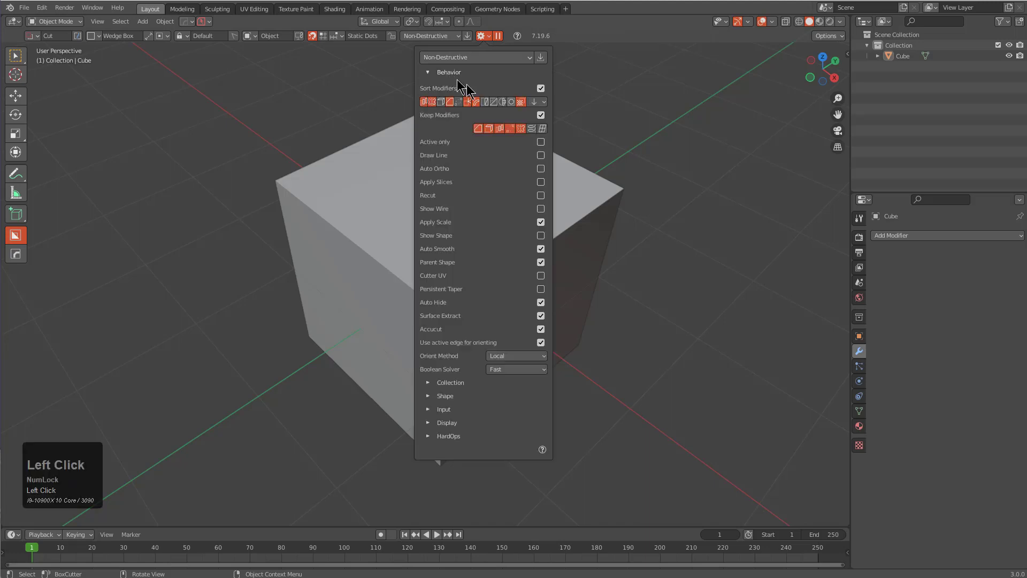
left_click(536, 103)
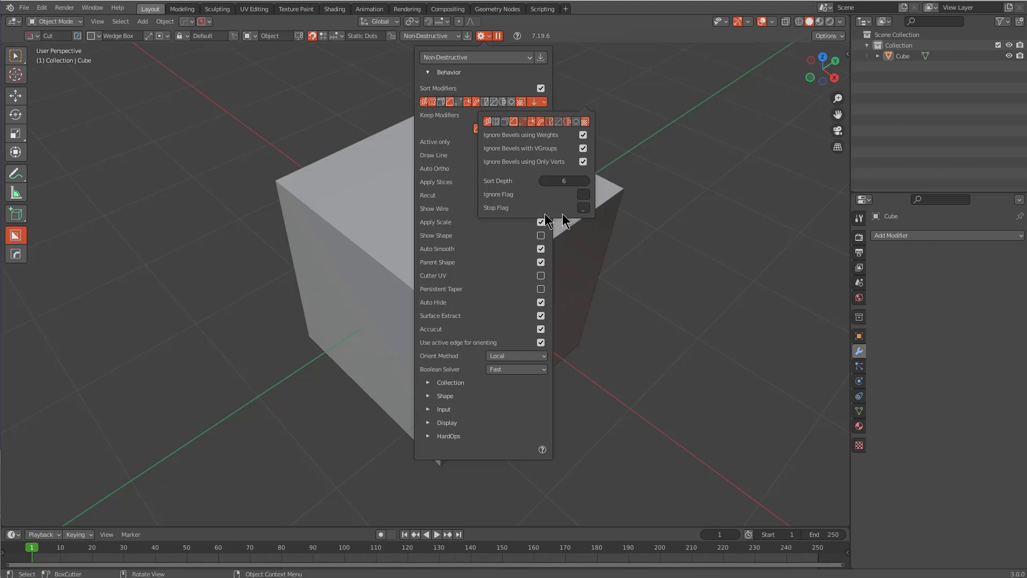
- Add a 10-segment HardOps bevel about 0.3835 m wide to the plain cube
middle_click_drag(503, 257, 492, 250)
key("q")
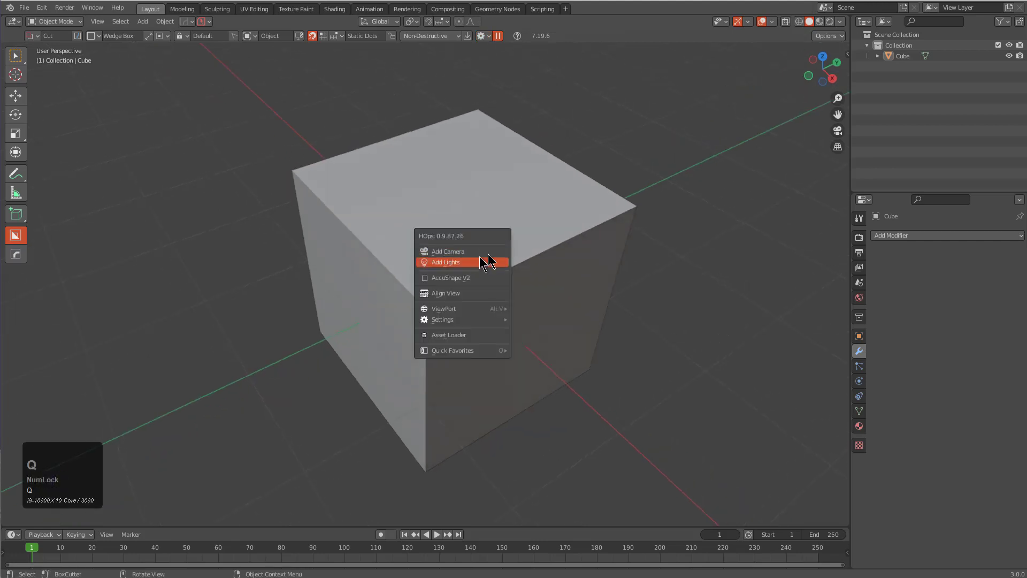
left_click(543, 232)
key("q")
left_click(540, 243)
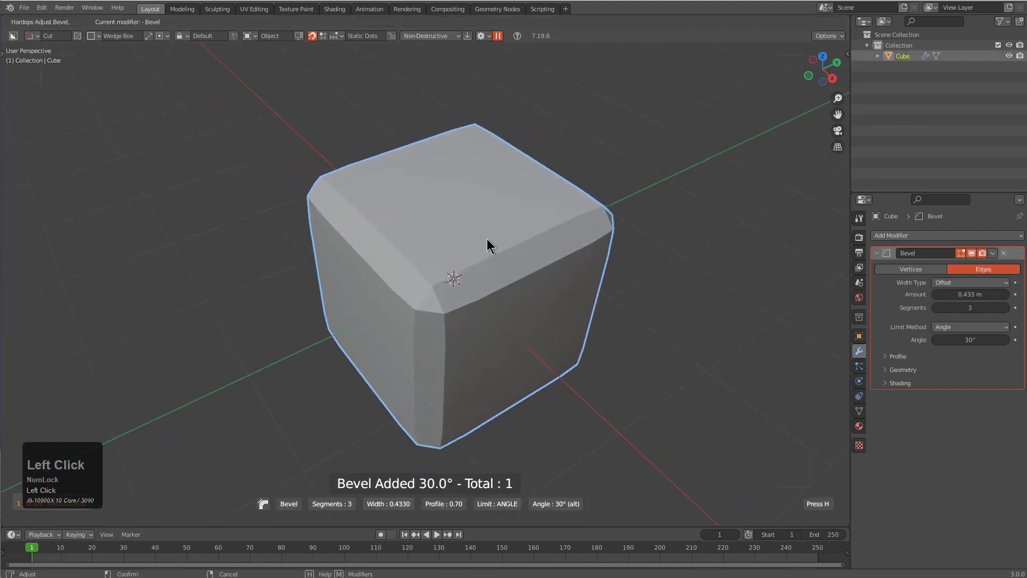
scroll(486, 239, "up", 7)
left_click(486, 239)
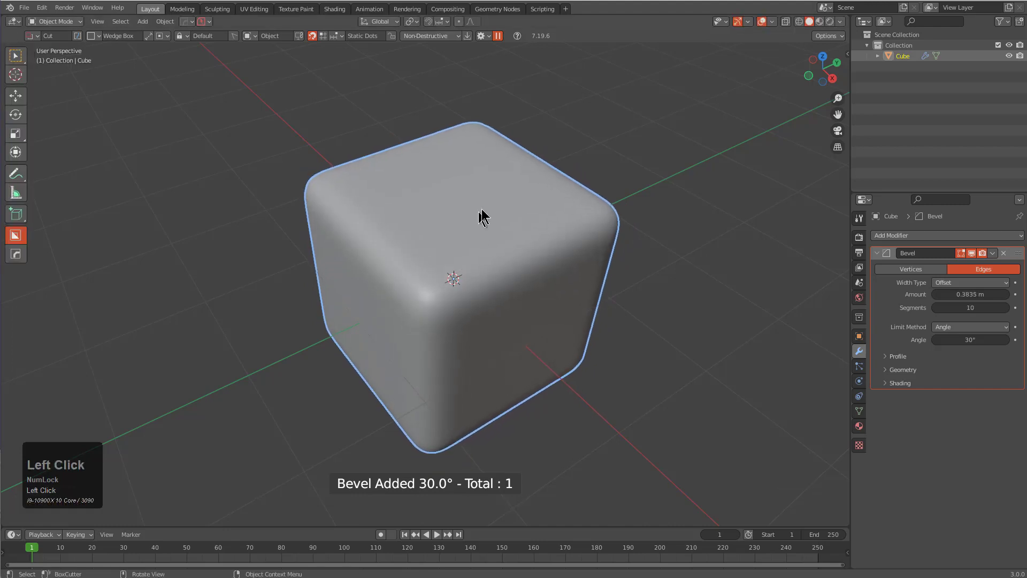
- Cut a box without the wedge out of the beveled cube's near top corner
left_click_drag(482, 217, 399, 375)
key("w")
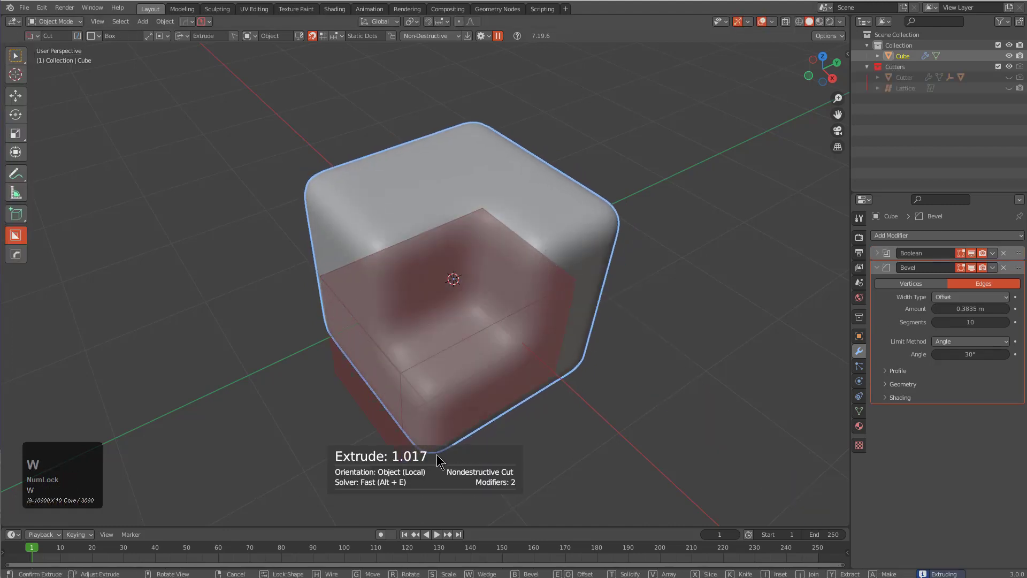
left_click(456, 335)
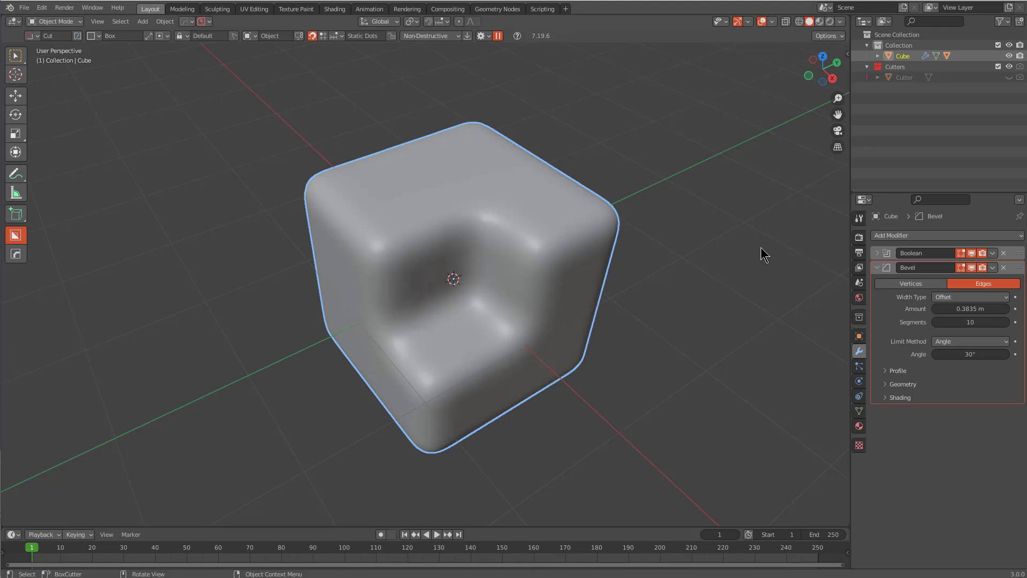
- Rename the cube's Bevel modifier to _Bevel
left_click(918, 266)
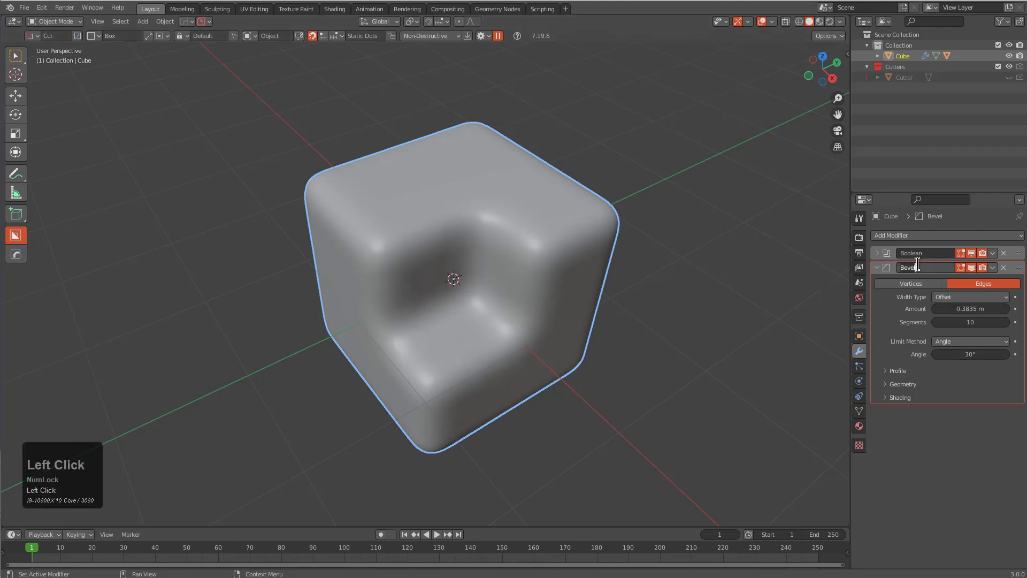
key("Home")
type("_")
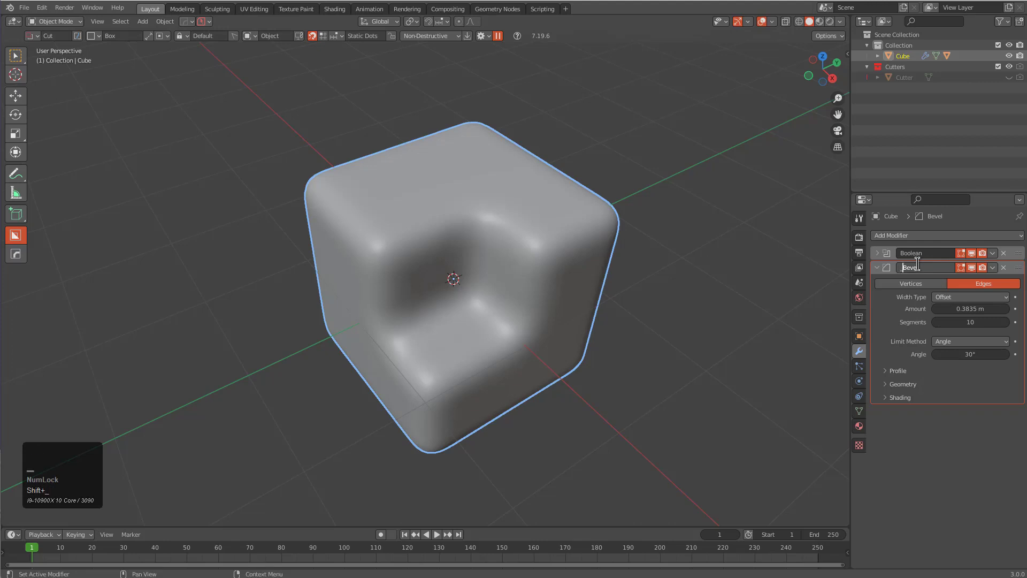
key("Return")
- Review the modifier sort flags and cut a box about 1.005 by 0.601 and 0.608 deep from the cube's top side edge
scroll(525, 254, "up", 1)
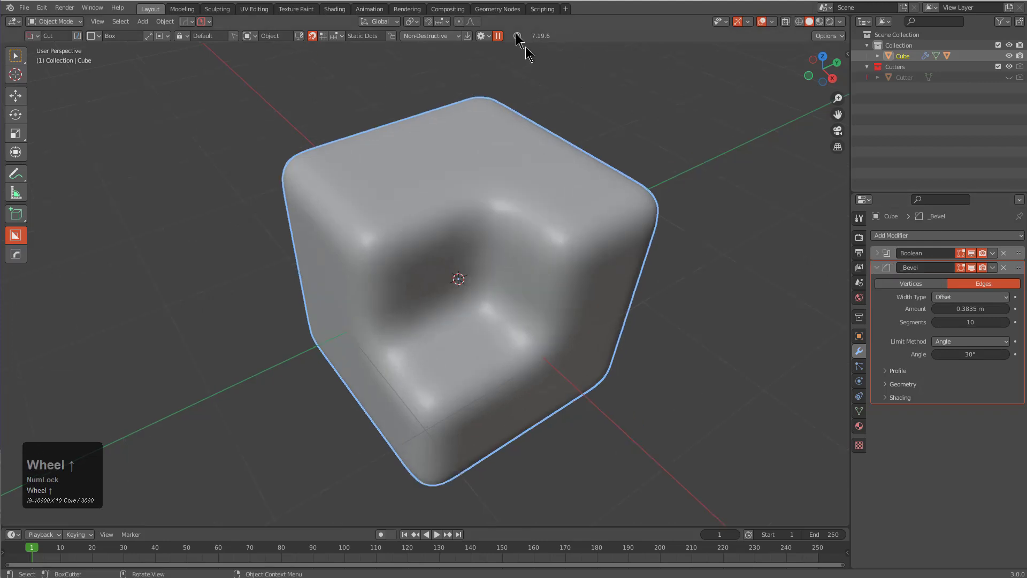
left_click(481, 36)
left_click(542, 100)
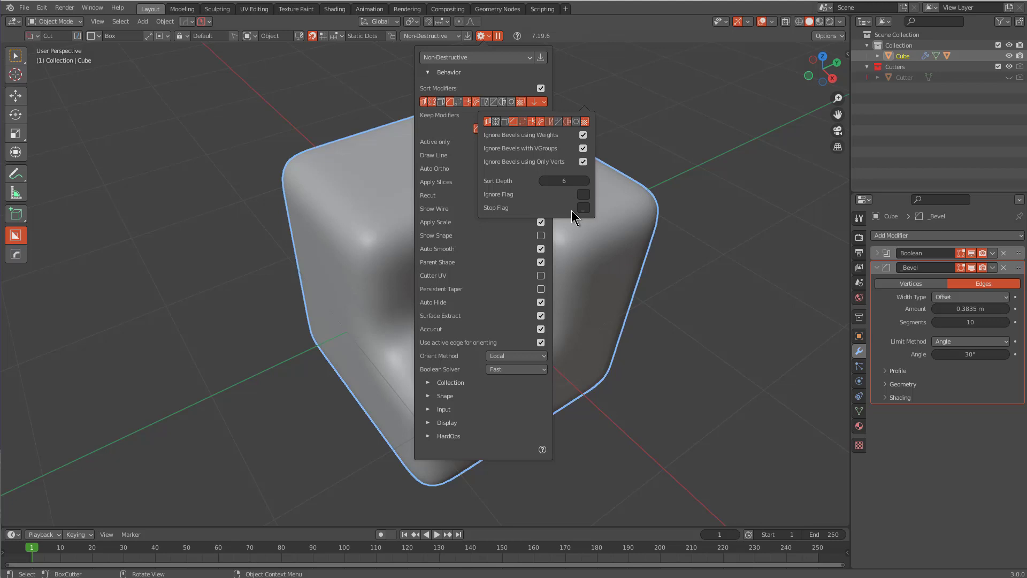
left_click_drag(374, 167, 376, 287)
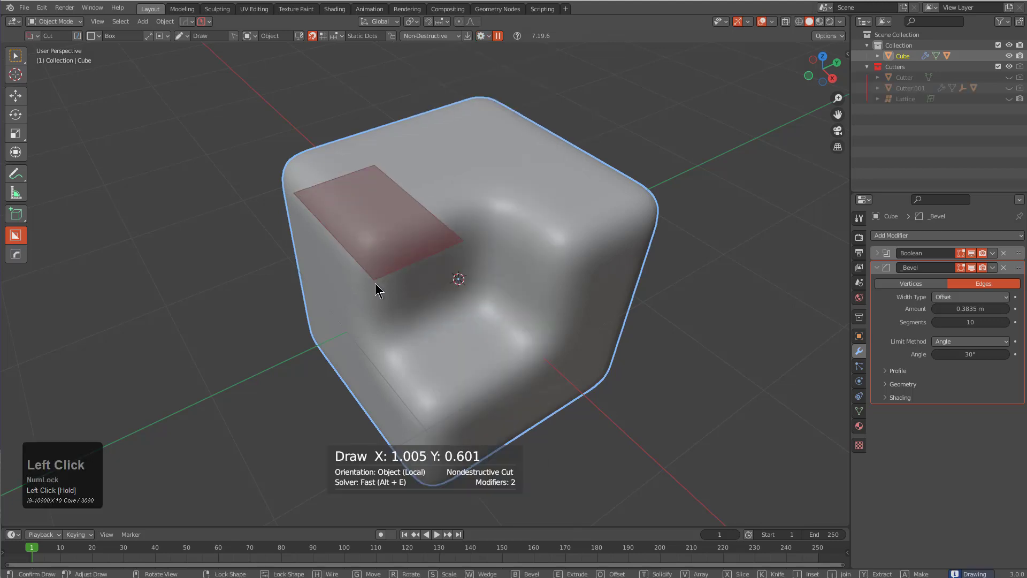
left_click(376, 361)
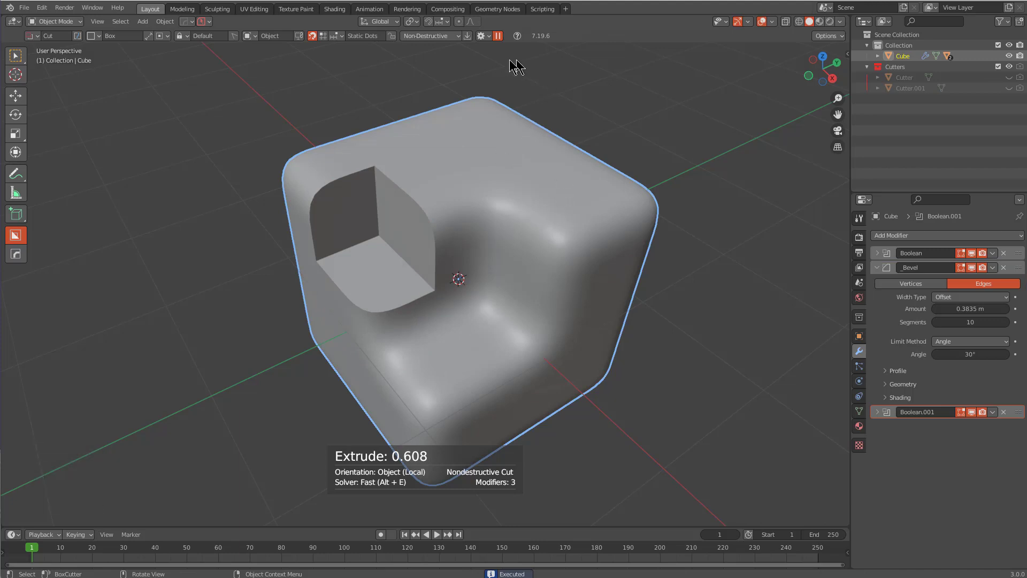
- Try a second box cut about 0.597 deep into the top face beside the sharp notch and undo it
left_click(487, 38)
mouse_move(537, 106)
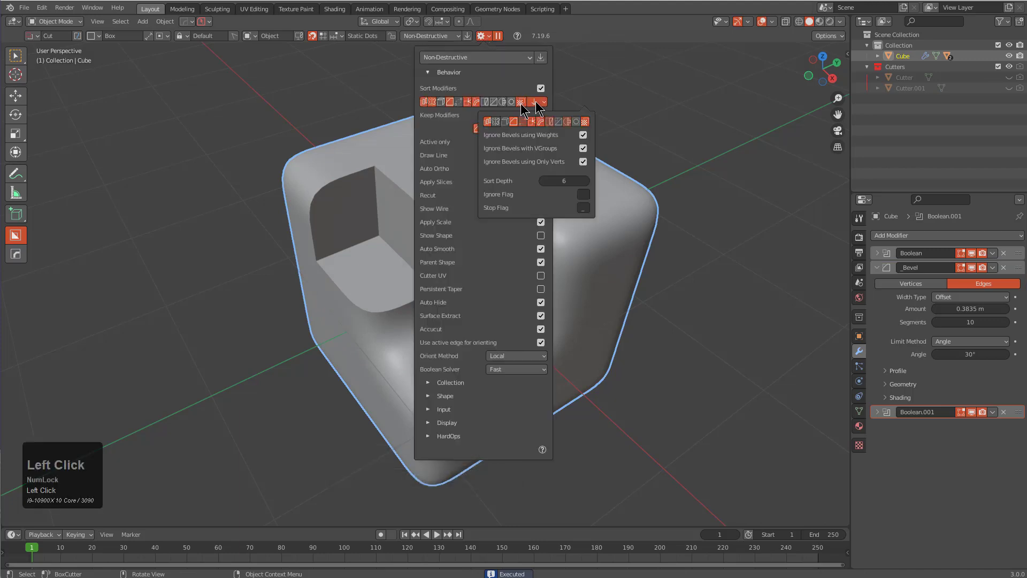
mouse_move(514, 153)
left_mouse_down()
mouse_move(492, 273)
mouse_move(494, 390)
left_mouse_up()
left_click(494, 389)
scroll(510, 281, "down", 2)
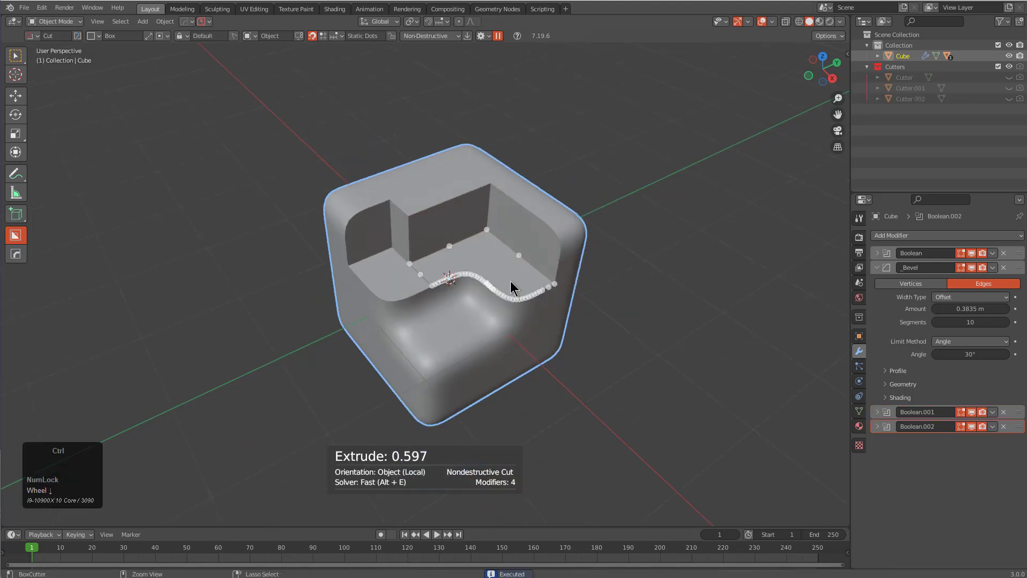
key("ctrl+z")
- Add an Array modifier to the cube with HardOps to duplicate it alongside the original
key("q")
mouse_move(444, 320)
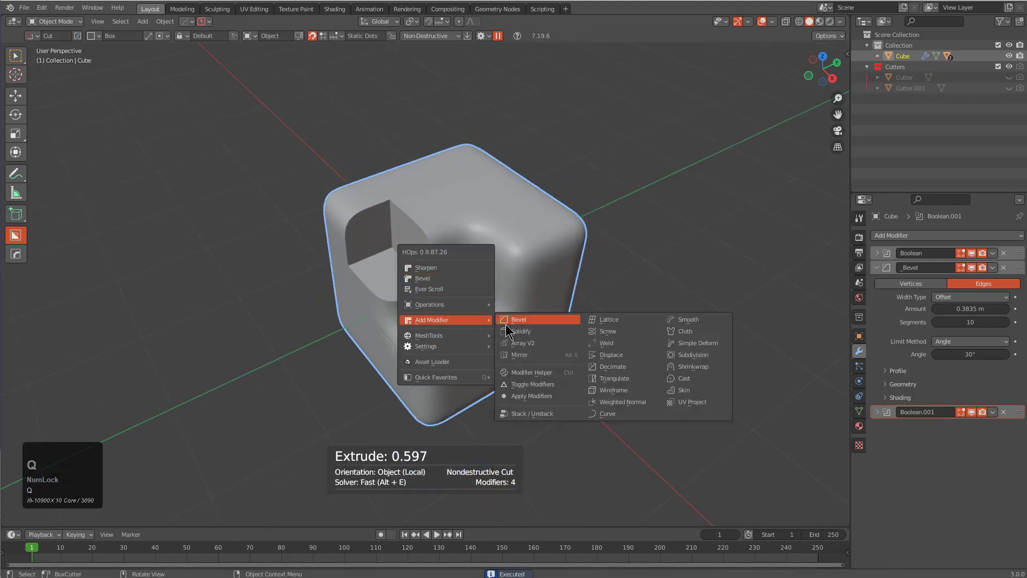
left_click(516, 343)
left_click(504, 289)
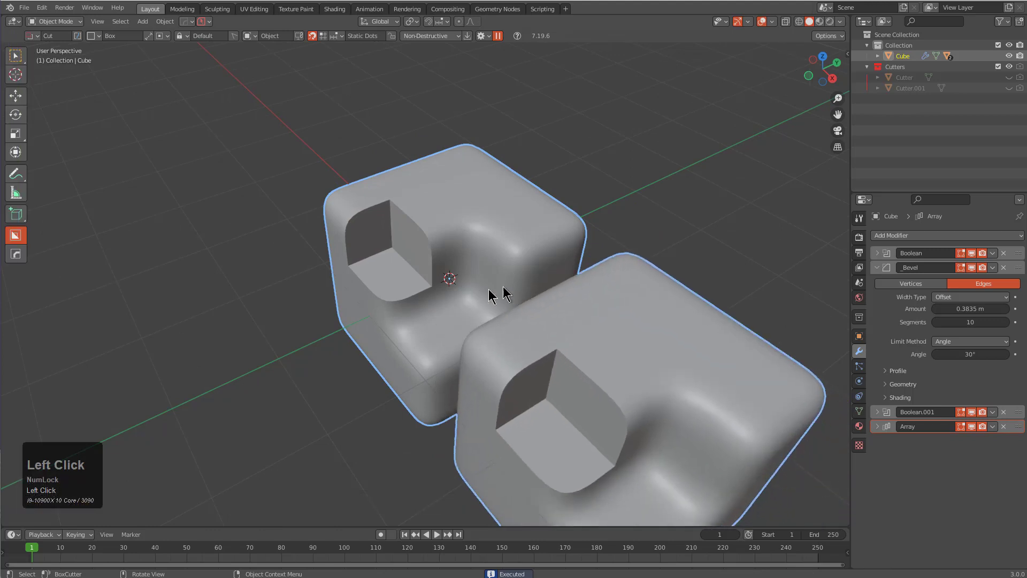
- Cut a box about 0.195 deep into the original cube's top face and a narrow slot about 1.410 deep down its front
middle_click_drag(503, 288, 486, 230)
scroll(485, 230, "down", 1)
scroll(385, 181, "up", 2)
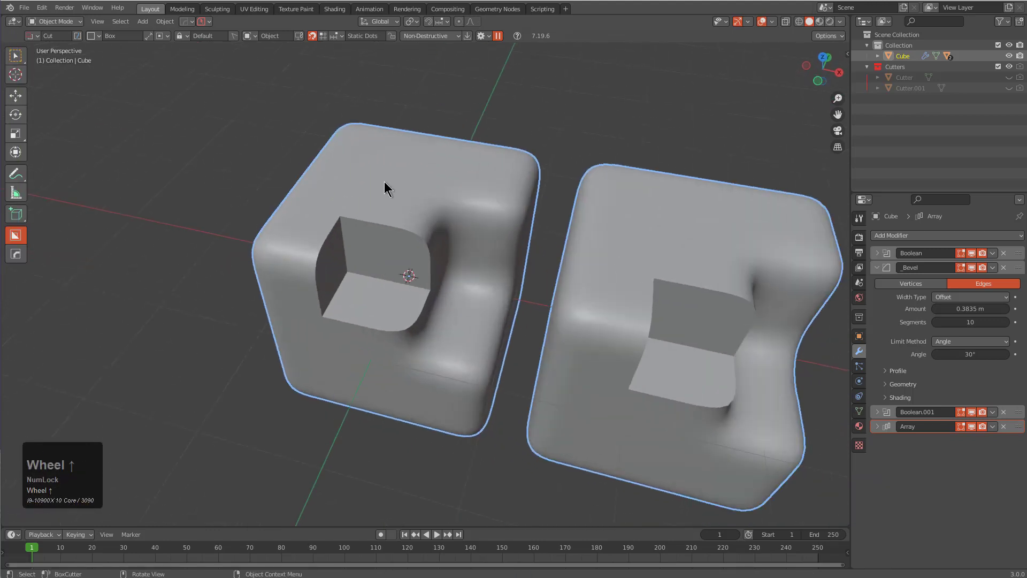
mouse_move(384, 181)
left_mouse_down()
mouse_move(428, 277)
mouse_move(451, 284)
left_mouse_up()
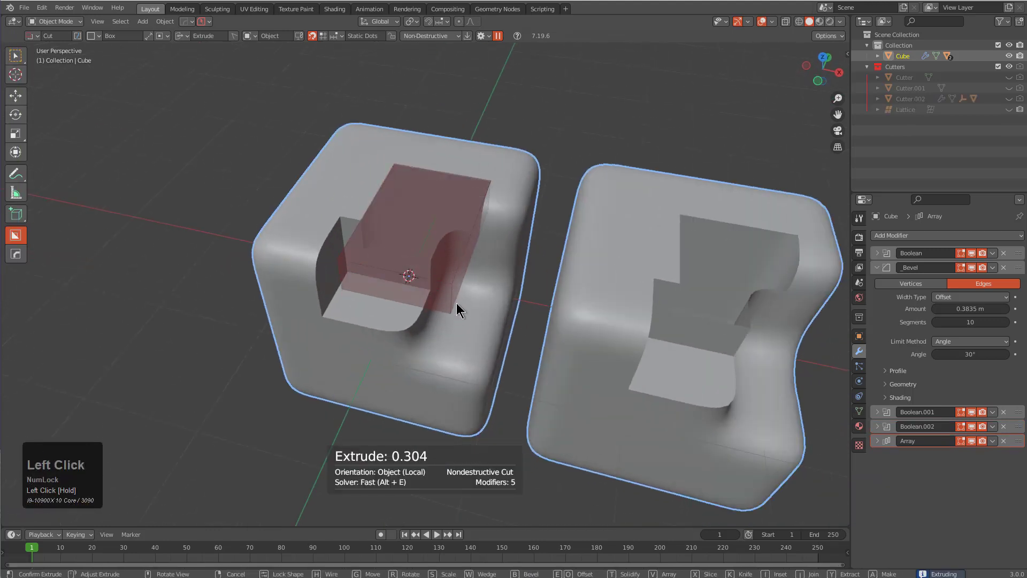
left_click(457, 300)
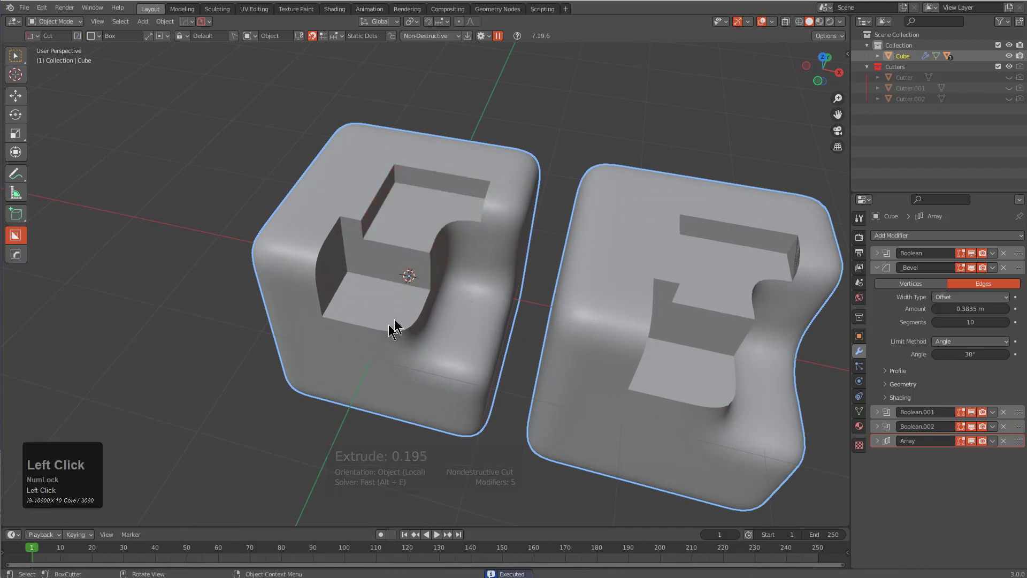
left_click_drag(367, 300, 364, 345)
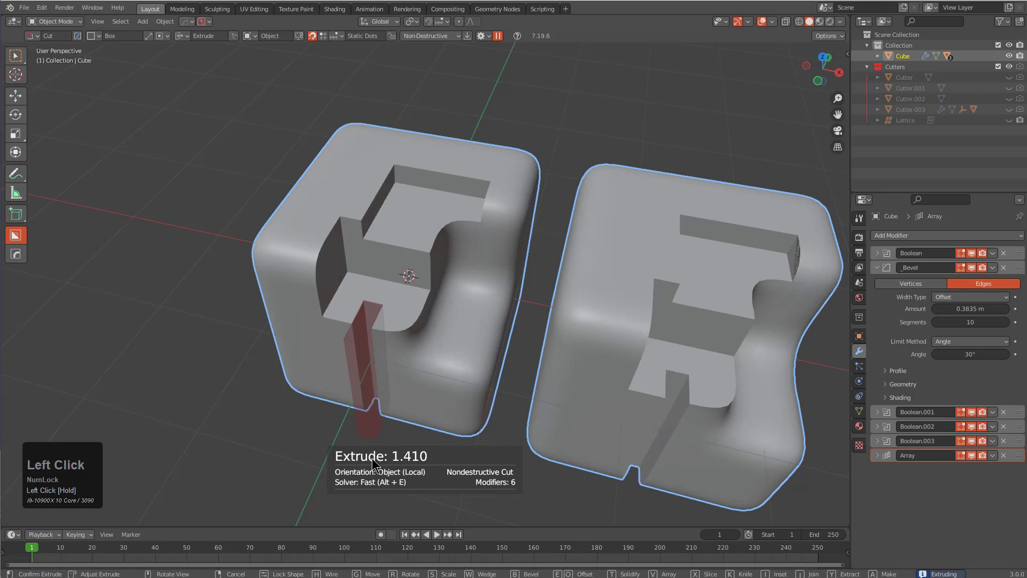
left_click_drag(371, 458, 371, 458)
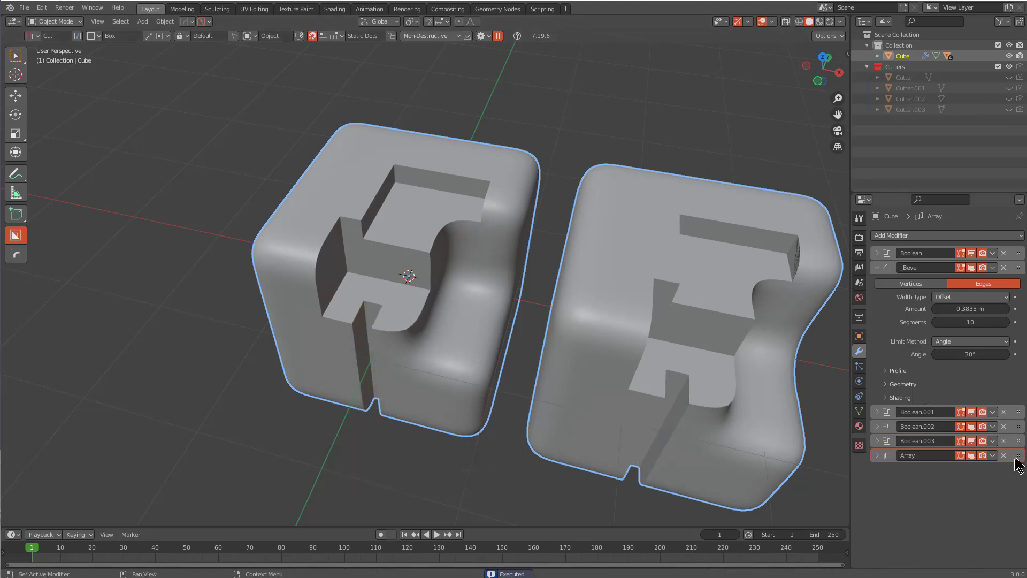
- Move the Array modifier above _Bevel and cut a box about 1.196 deep from the original cube's outer top side
left_click_drag(1017, 456, 1007, 268)
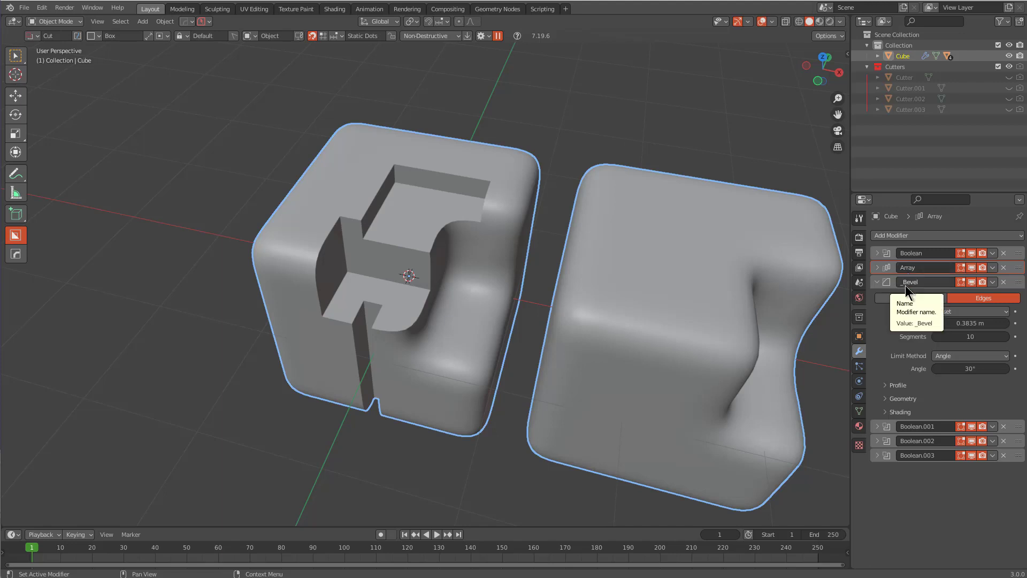
mouse_move(327, 199)
middle_mouse_down()
mouse_move(374, 197)
mouse_move(321, 188)
middle_mouse_up()
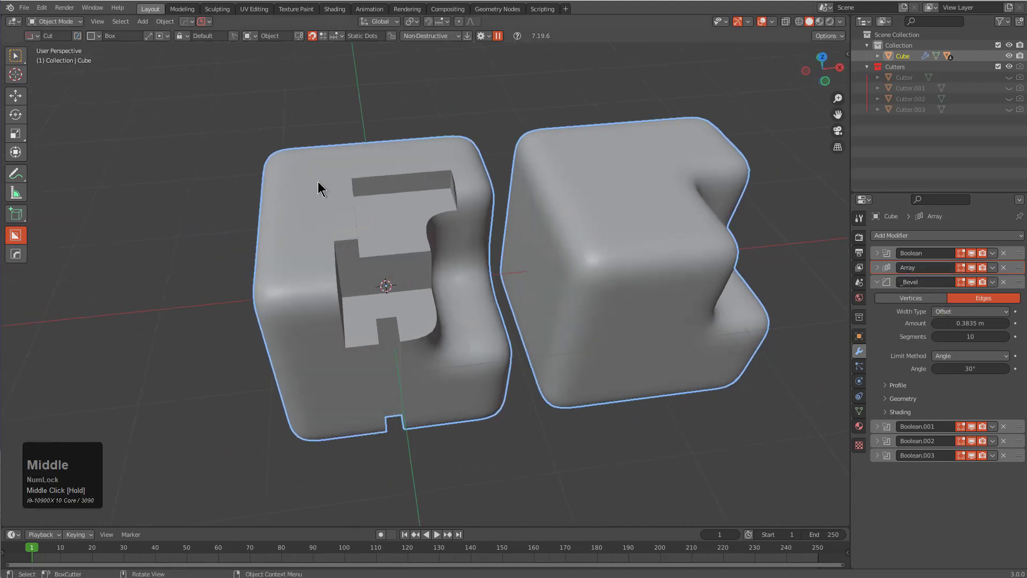
left_click_drag(319, 183, 207, 247)
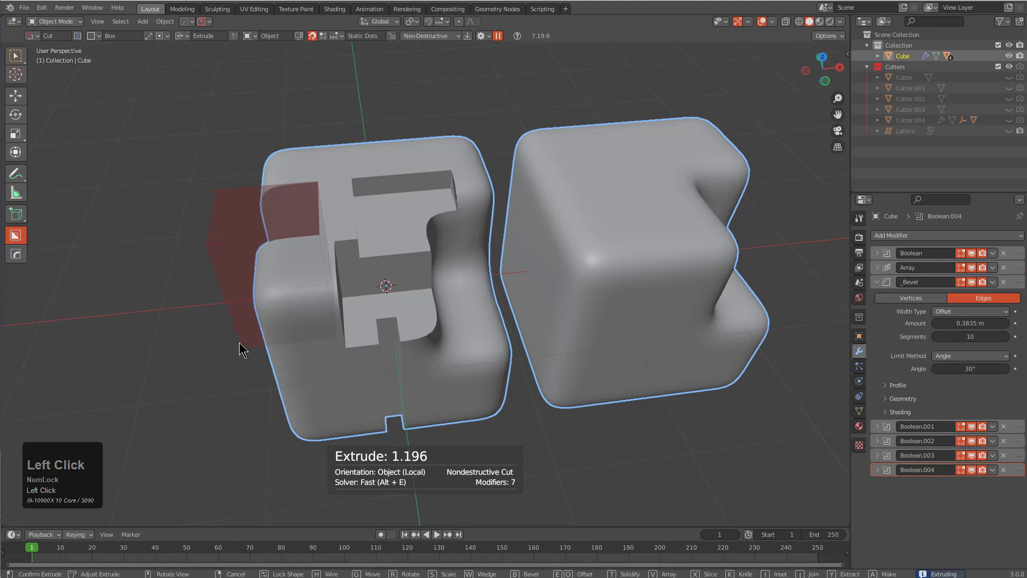
left_click(240, 346)
- Cut another deep box out of the original cube's near outer corner, beside the previous side cut
middle_click_drag(242, 344, 338, 281)
left_click_drag(345, 271, 351, 383)
left_click(350, 462)
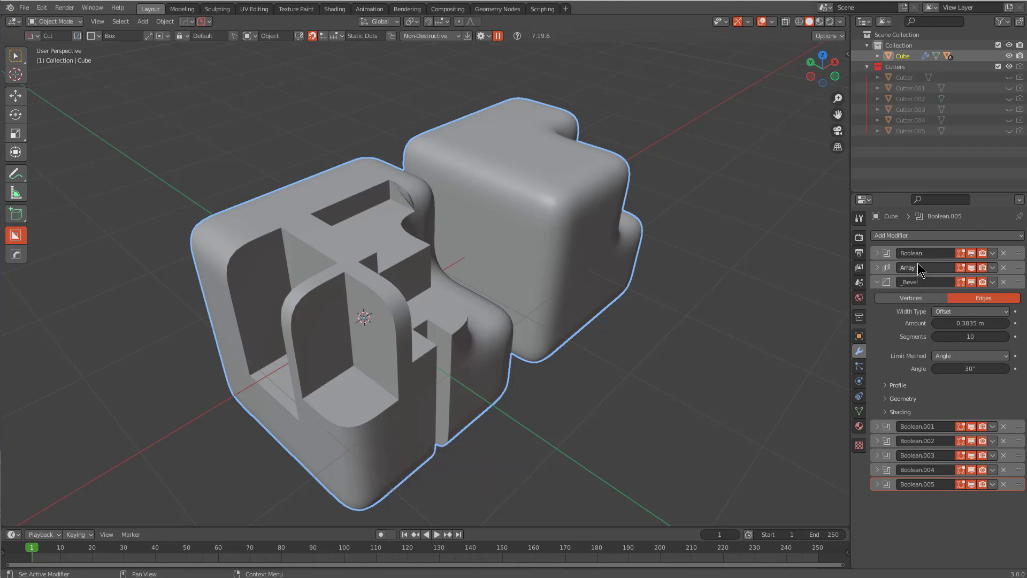
middle_click_drag(387, 303, 351, 314)
scroll(349, 158, "up", 2)
left_click(363, 149)
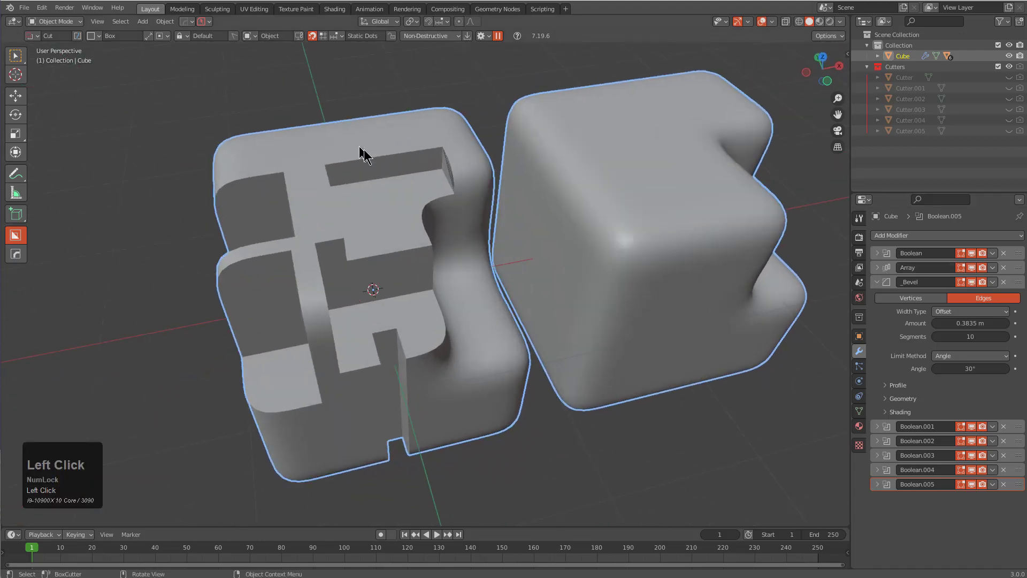
- Cut a box into the original cube's top face across the narrow recess, and open the Sort Modifiers options in BoxCutter's settings
left_click_drag(364, 149, 421, 168)
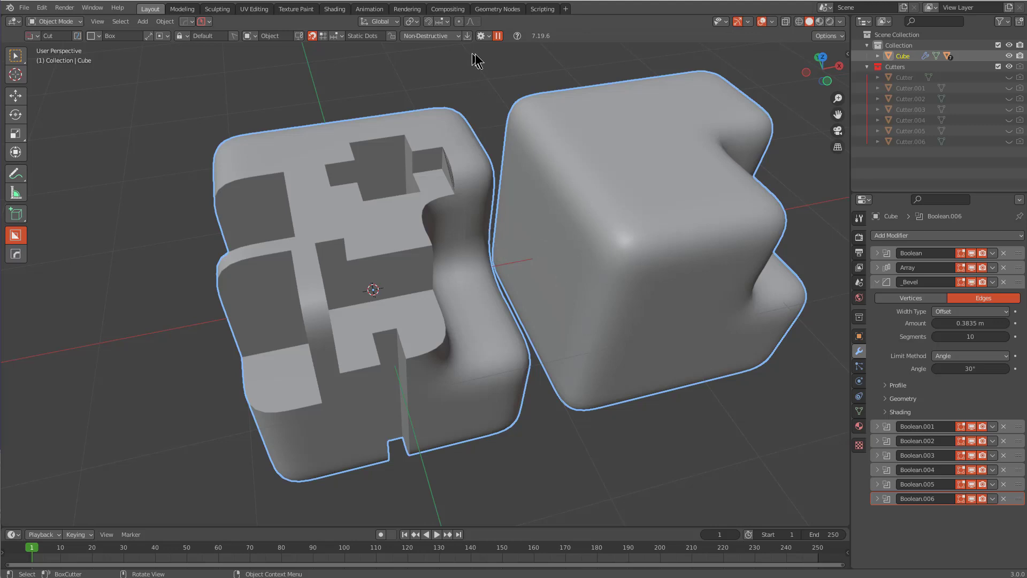
left_click(481, 35)
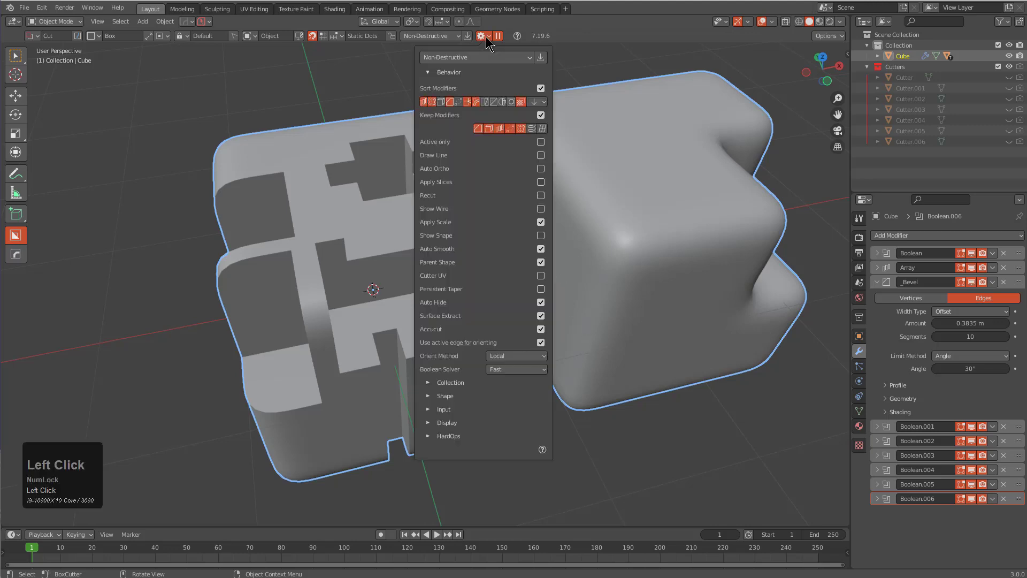
left_click(541, 103)
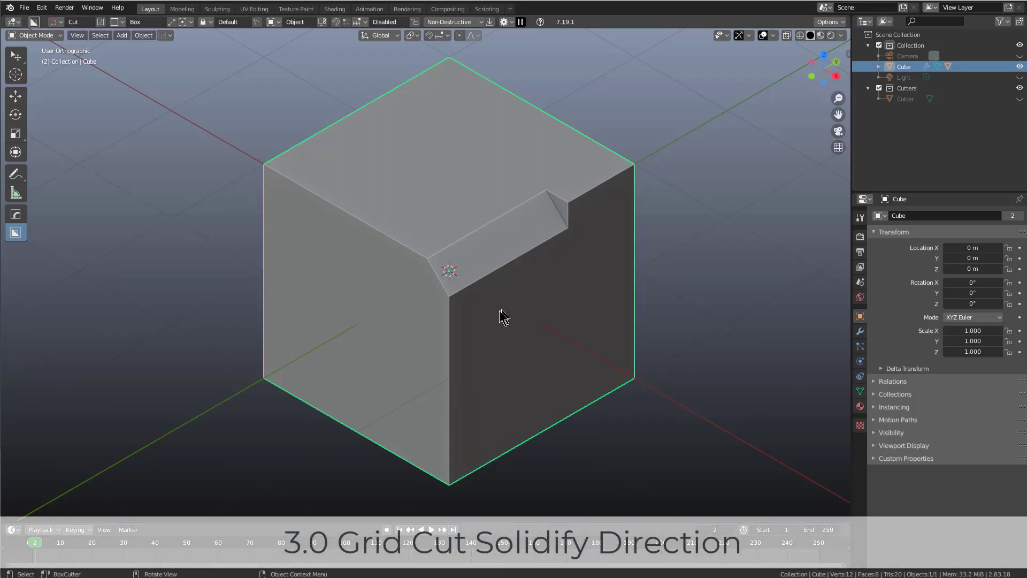
- Draw a box cutter about 1.4 by 1.6 on the cube's side face below the angled notch, lock it and convert it to a grid
mouse_move(465, 303)
left_mouse_down()
mouse_move(592, 399)
mouse_move(600, 342)
left_mouse_up()
key("Tab")
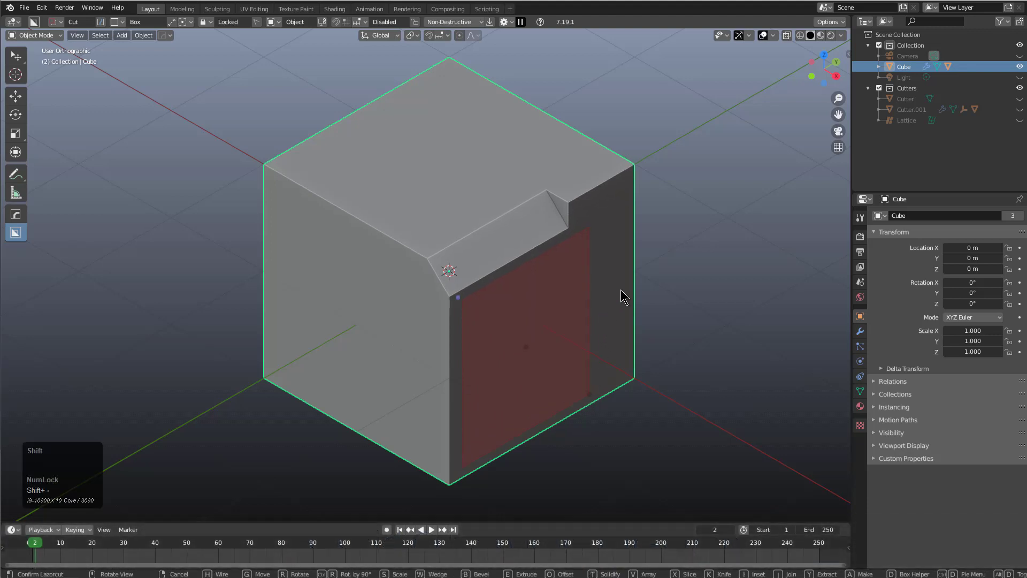
key("shift+d")
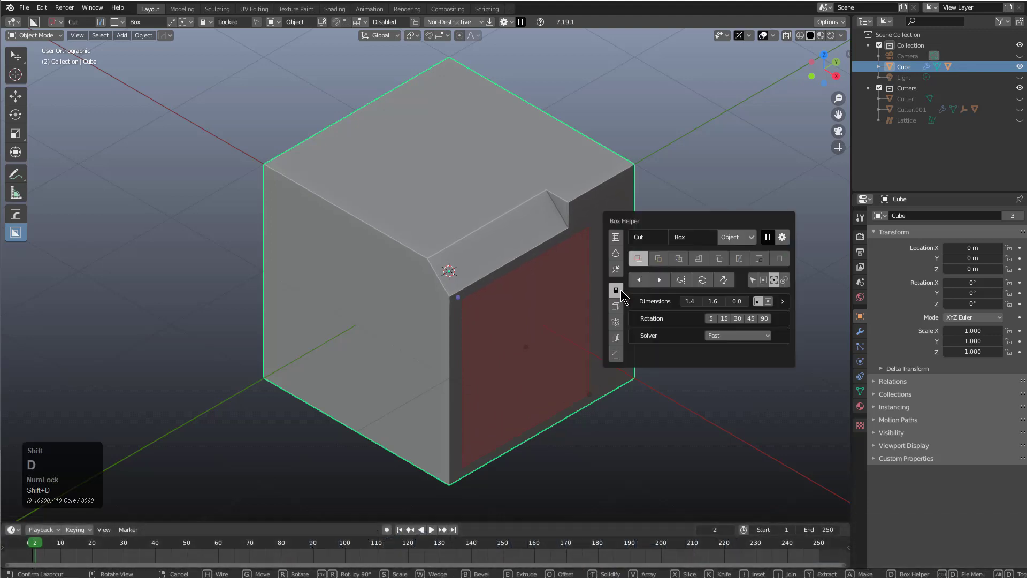
left_click(616, 240, "shift")
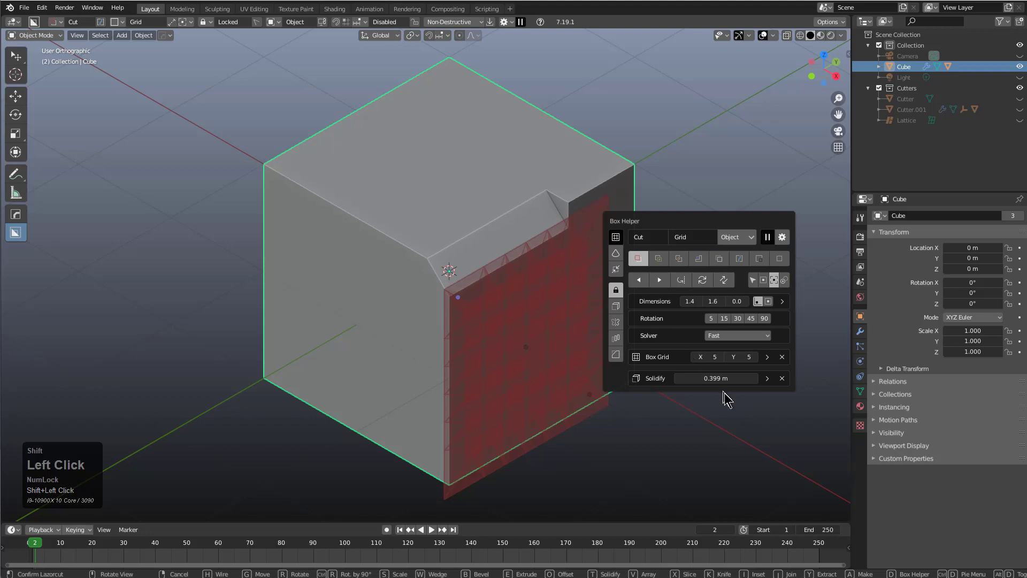
middle_click_drag(527, 350, 476, 297)
scroll(530, 298, "up", 3)
middle_click_drag(567, 321, 496, 199, "shift")
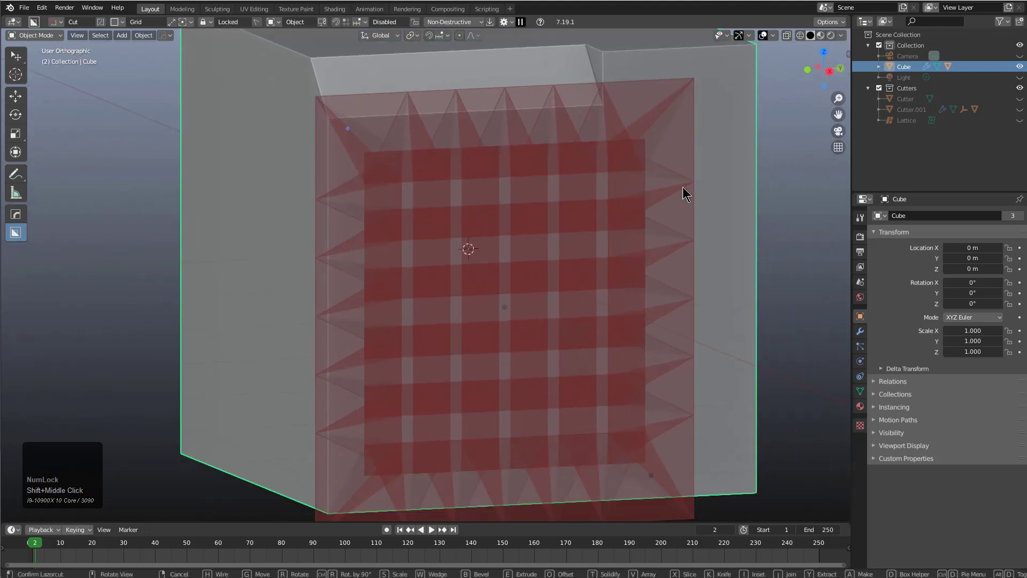
- Reduce the grid cutter's Solidify thickness to thin bars and extrude it inward to cut the grid into the cube's side
key("d")
left_click_drag(785, 329, 711, 328, "shift")
middle_click_drag(562, 270, 515, 300)
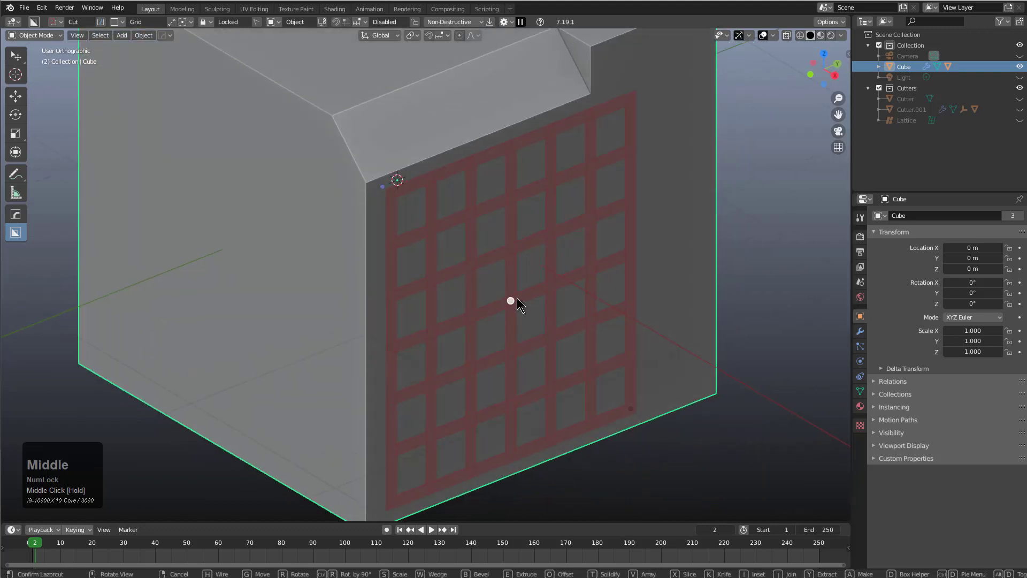
left_click_drag(515, 301, 583, 178)
middle_click_drag(583, 177, 580, 238)
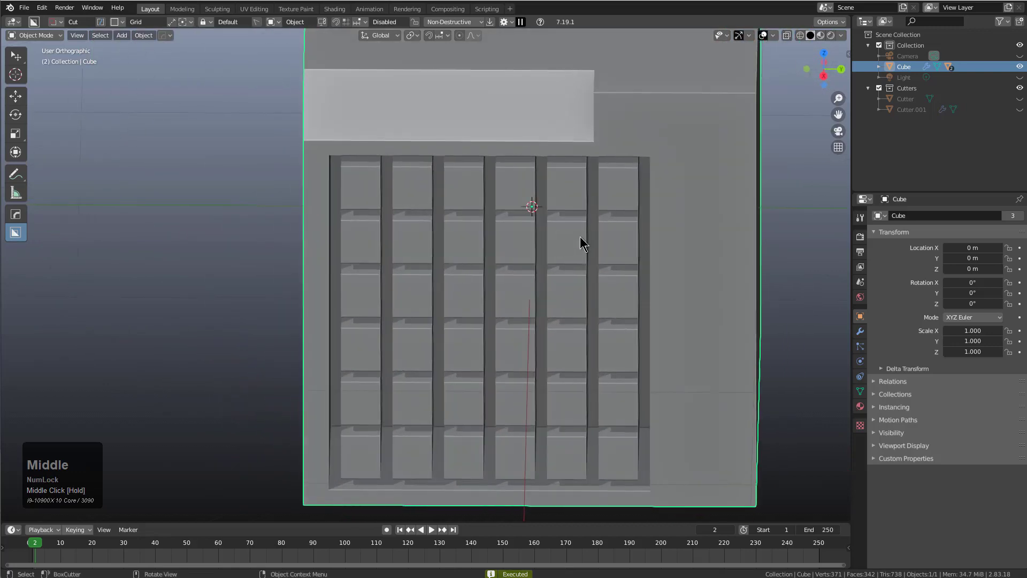
scroll(580, 238, "down", 1)
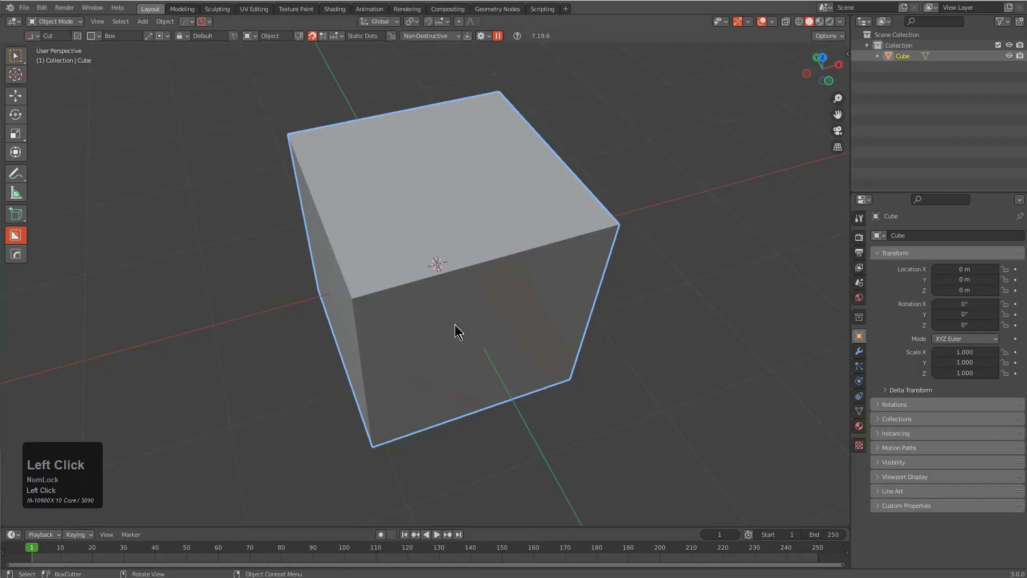
- Draw a locked box cutter about 1.4 by 1.4 and 0.524 deep on the new cube's front face, convert it to a grid and adjust its Solidify thickness
middle_click_drag(455, 326, 452, 288)
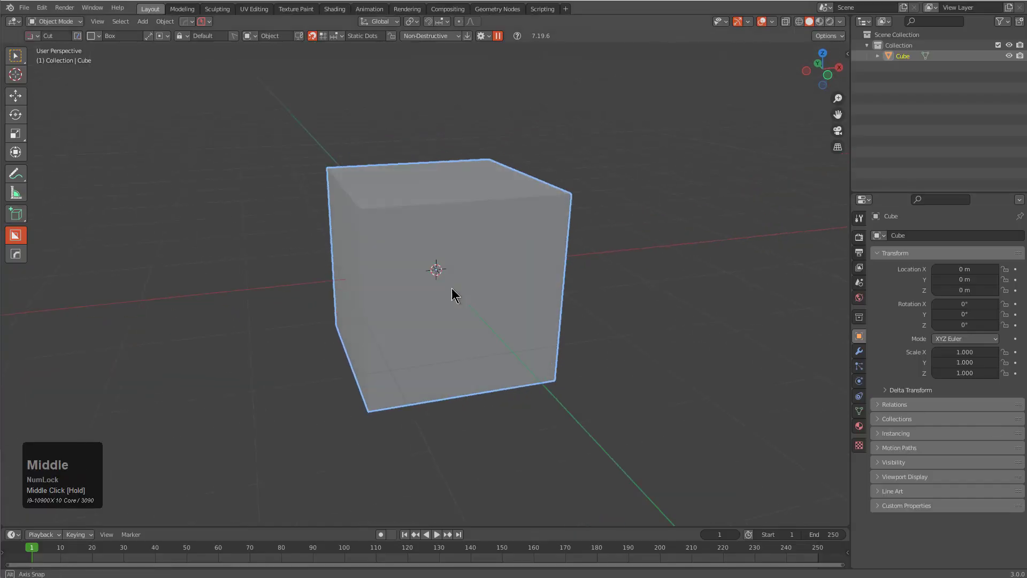
scroll(465, 288, "up", 3)
mouse_move(365, 184)
left_mouse_down()
mouse_move(534, 315)
mouse_move(619, 390)
mouse_move(609, 398)
left_mouse_up()
key("Tab")
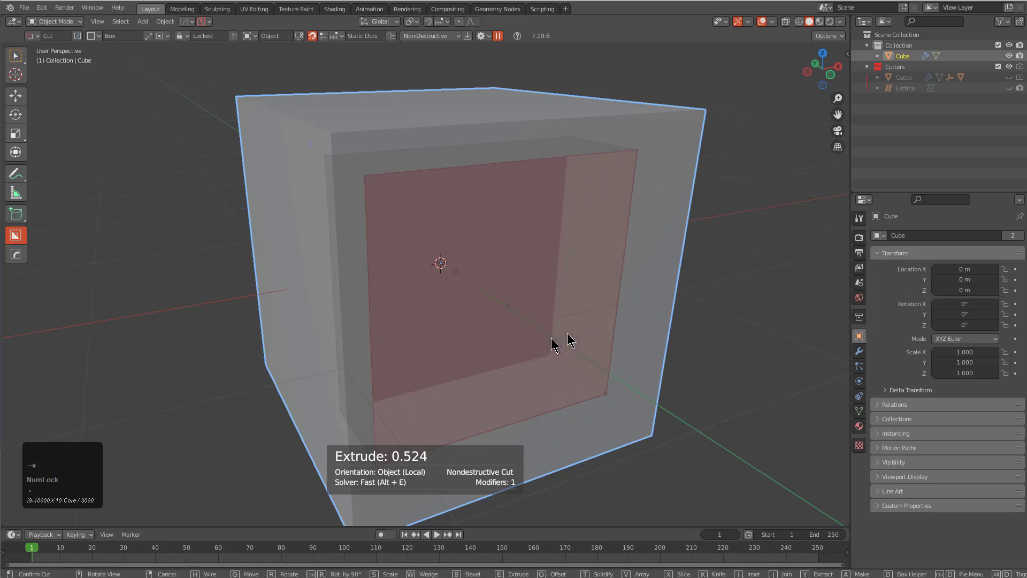
key("d")
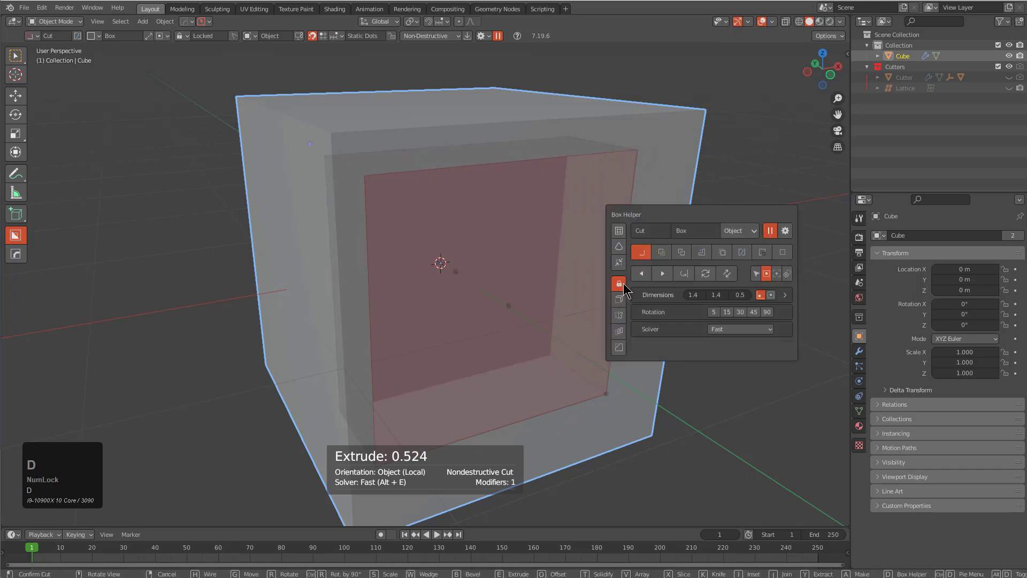
left_click(619, 230)
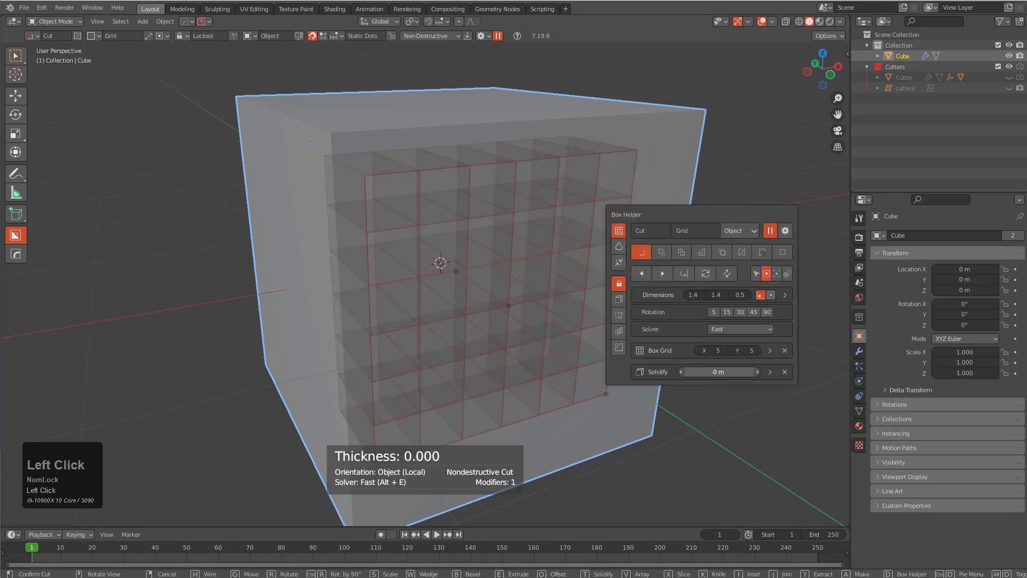
mouse_move(719, 372)
left_mouse_down()
mouse_move(774, 371)
mouse_move(636, 372)
mouse_move(756, 372)
mouse_move(732, 371)
left_mouse_up()
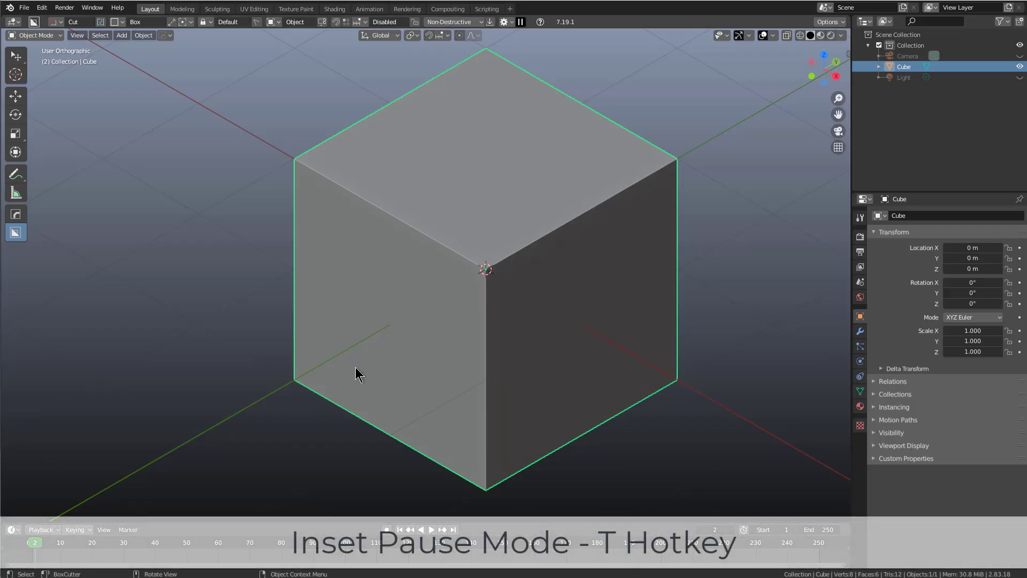
- Inset a large box around the cube's near top corner and pause BoxCutter's live mode
left_click_drag(355, 367, 669, 173)
key("i")
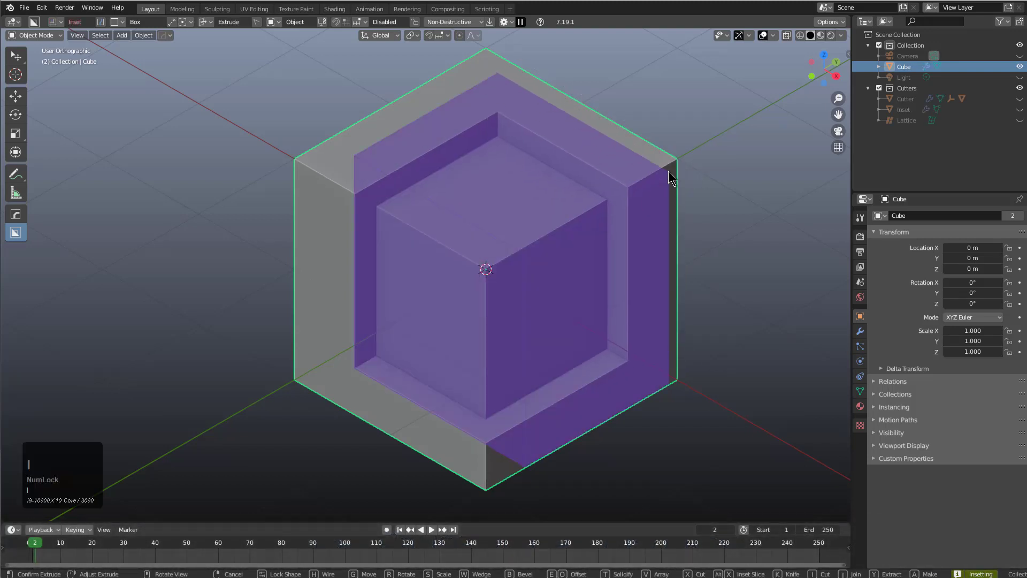
left_click(671, 169)
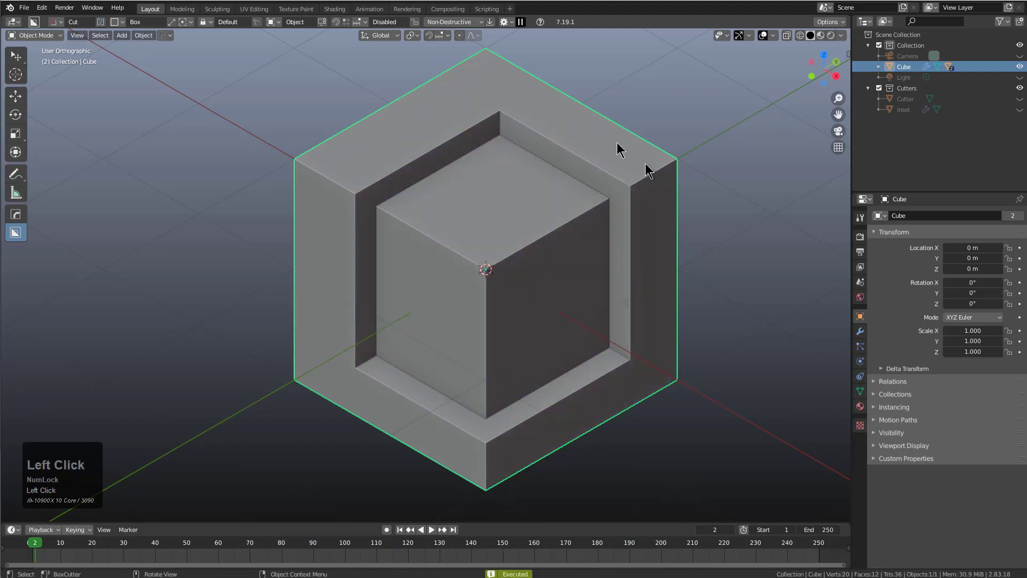
left_click(521, 22)
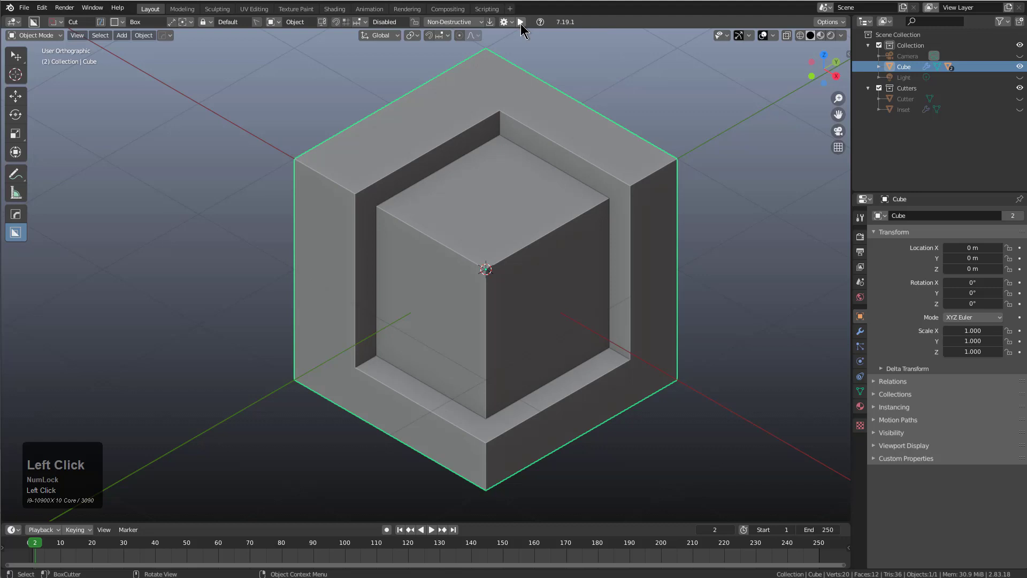
- Inset a smaller box within the raised inner block while live mode is paused, and undo it
mouse_move(500, 150)
left_mouse_down()
mouse_move(470, 273)
mouse_move(487, 323)
mouse_move(495, 416)
mouse_move(505, 364)
mouse_move(504, 415)
mouse_move(507, 403)
mouse_move(525, 444)
mouse_move(526, 430)
left_mouse_up()
key("i")
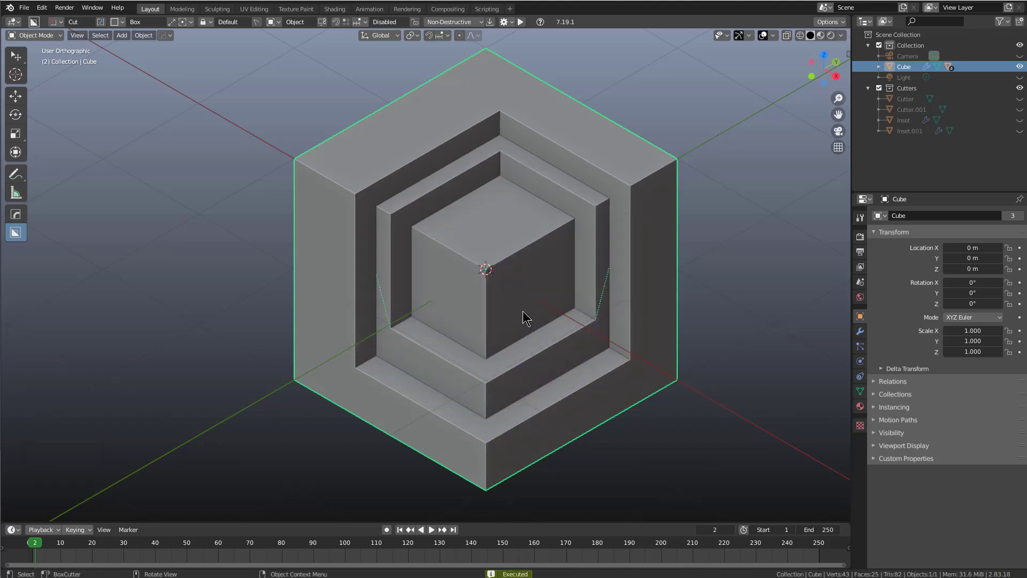
key("ctrl+z")
- Try the nested inset on the inner block again, including a thickness adjustment, and undo the result
left_click_drag(500, 171, 500, 425)
key("i")
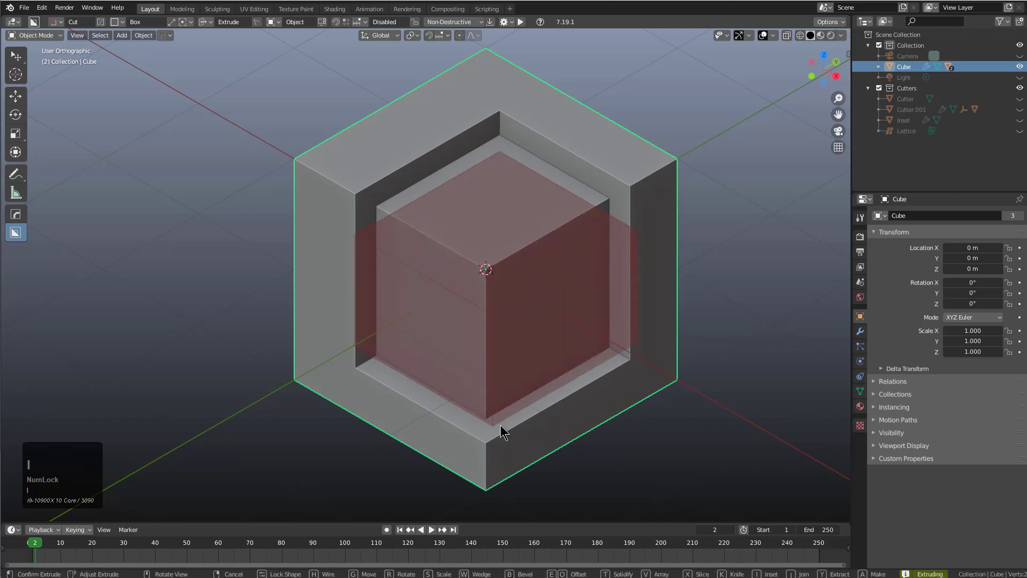
key("t")
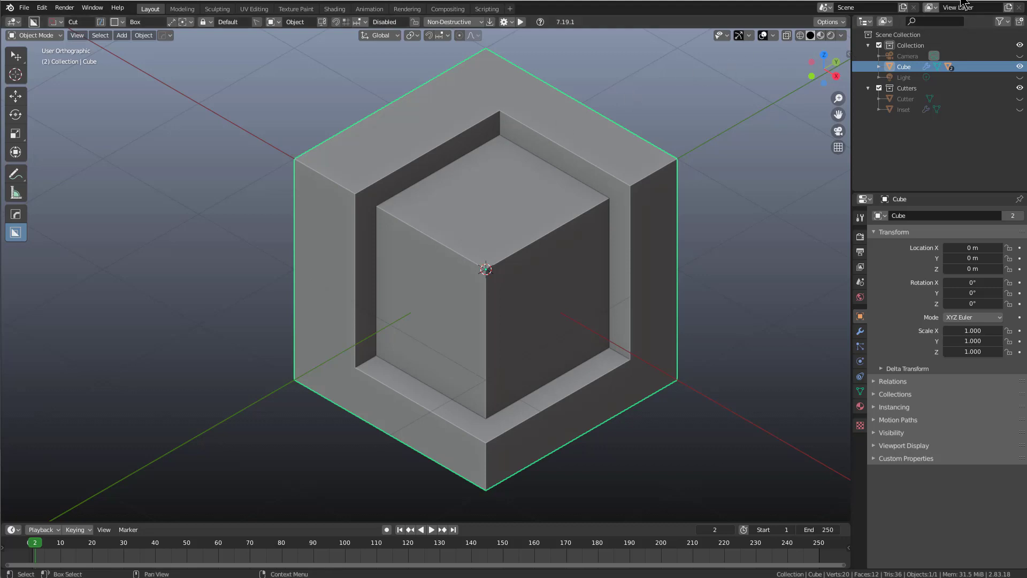
left_click_drag(497, 161, 494, 403)
key("i")
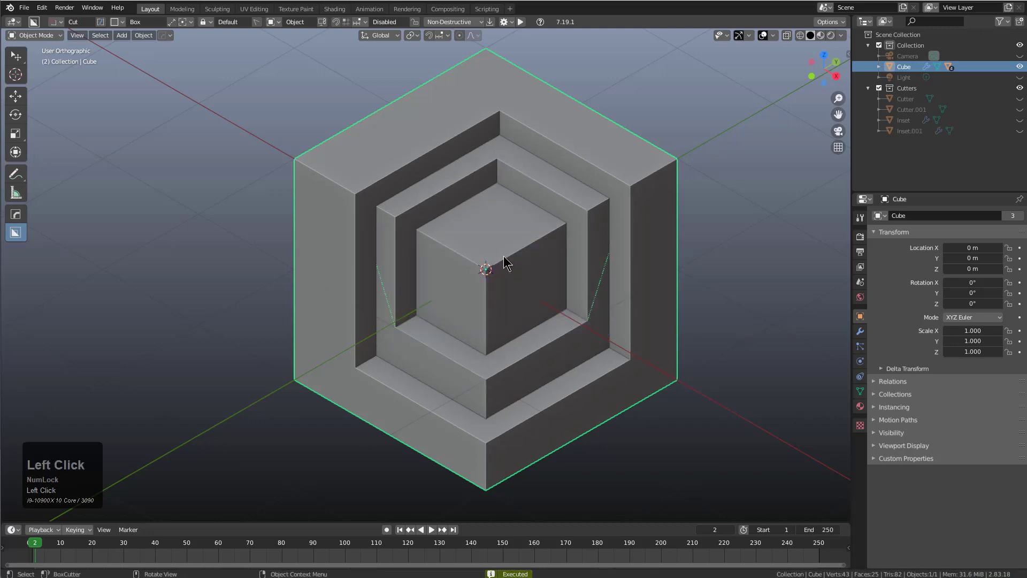
key("ctrl+z")
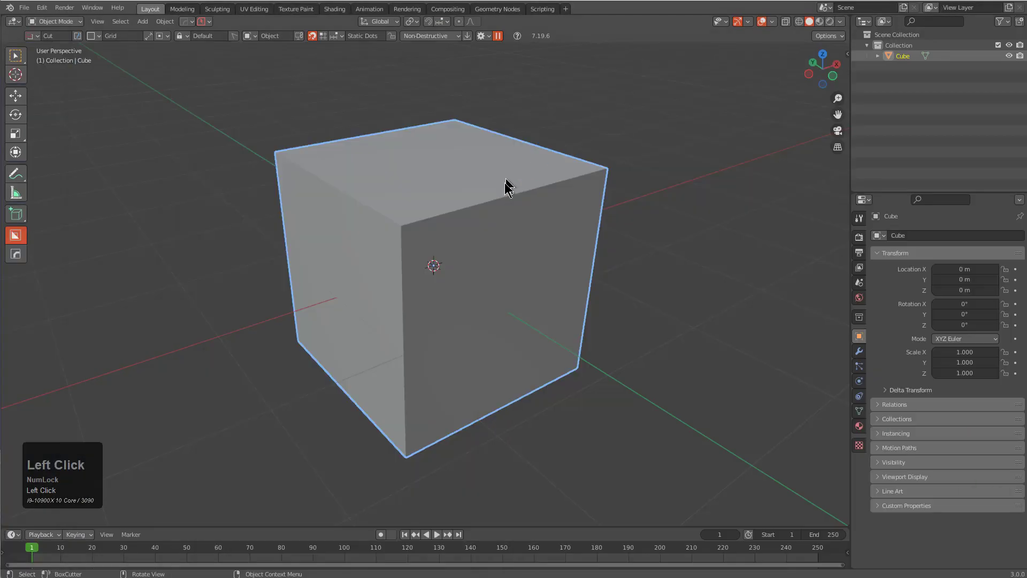
- Switch the cutter from Grid back to a plain Box for the new cube
middle_click_drag(511, 187, 513, 200)
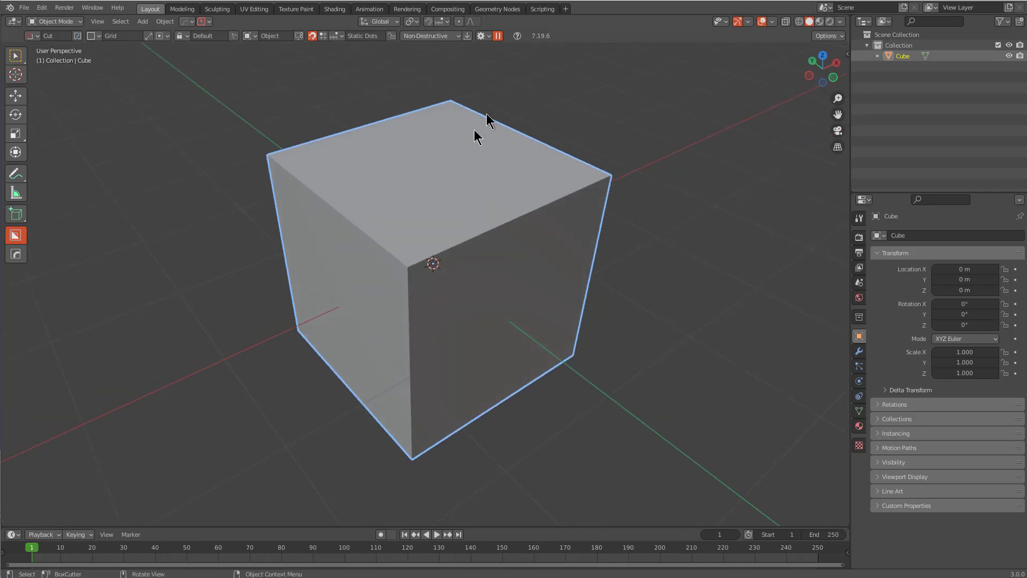
left_click(461, 149)
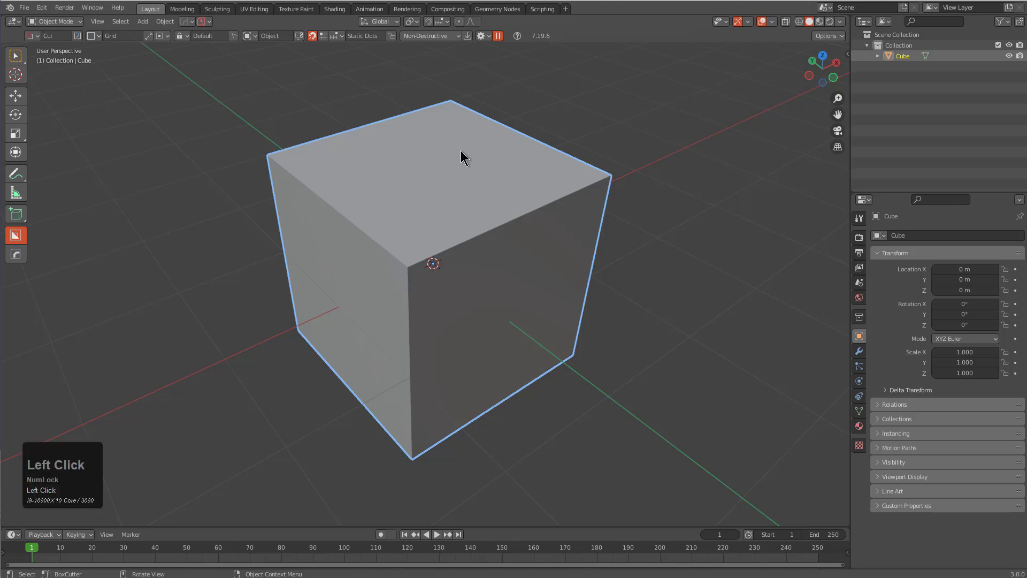
key("d")
left_click(458, 225)
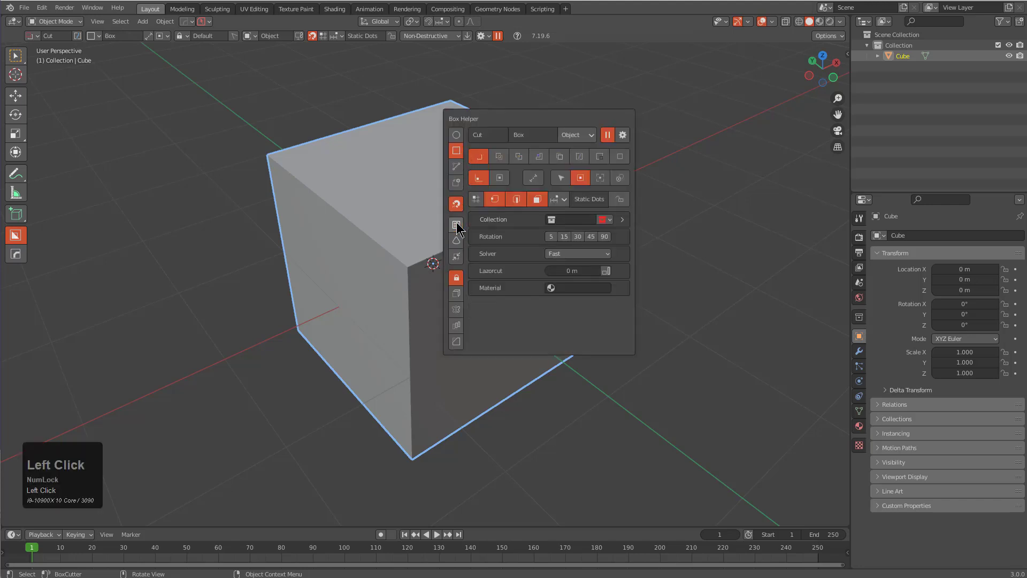
- Draw a box about 0.752 deep over the cube's top, turn it into an inset with a Solidify thickness of about -0.326, and apply it
mouse_move(424, 179)
left_mouse_down()
mouse_move(408, 316)
mouse_move(412, 443)
mouse_move(420, 368)
mouse_move(426, 378)
left_mouse_up()
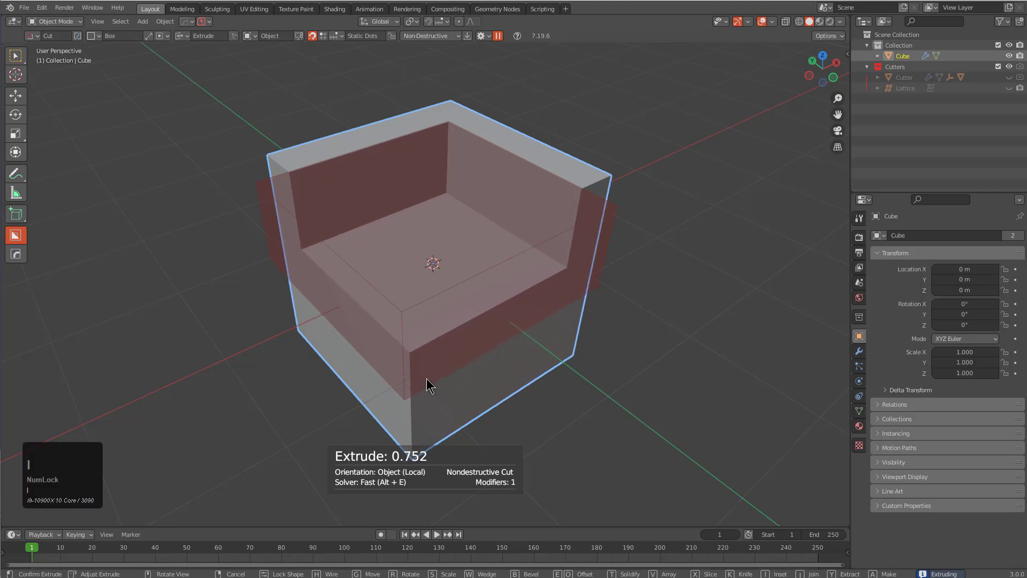
key("i")
key("t")
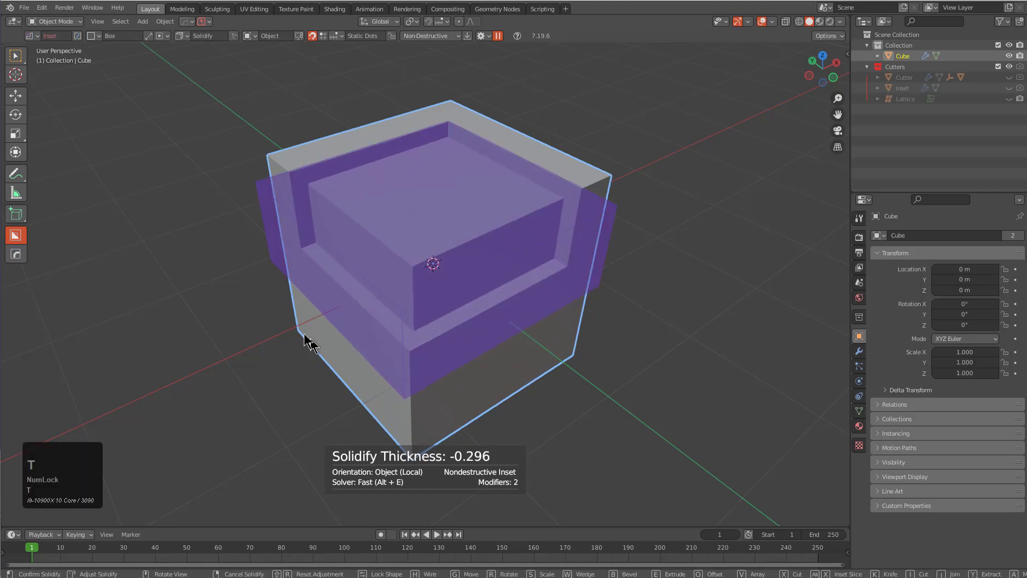
left_click(319, 310)
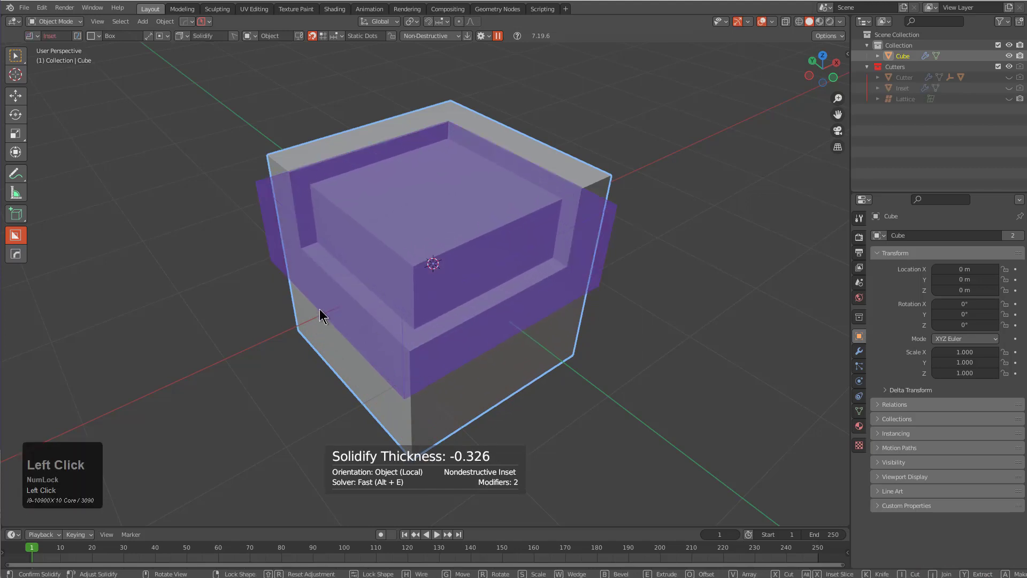
left_click(499, 258)
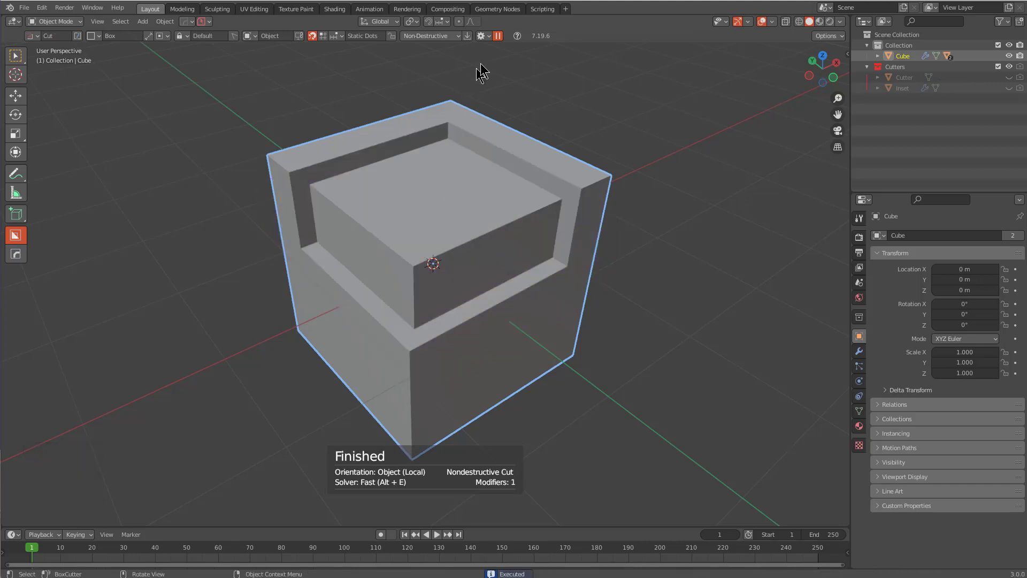
- Pause live mode and draw an inset box about 1.936 deep over the raised inner block, with thickness adjustment active
left_click(497, 36)
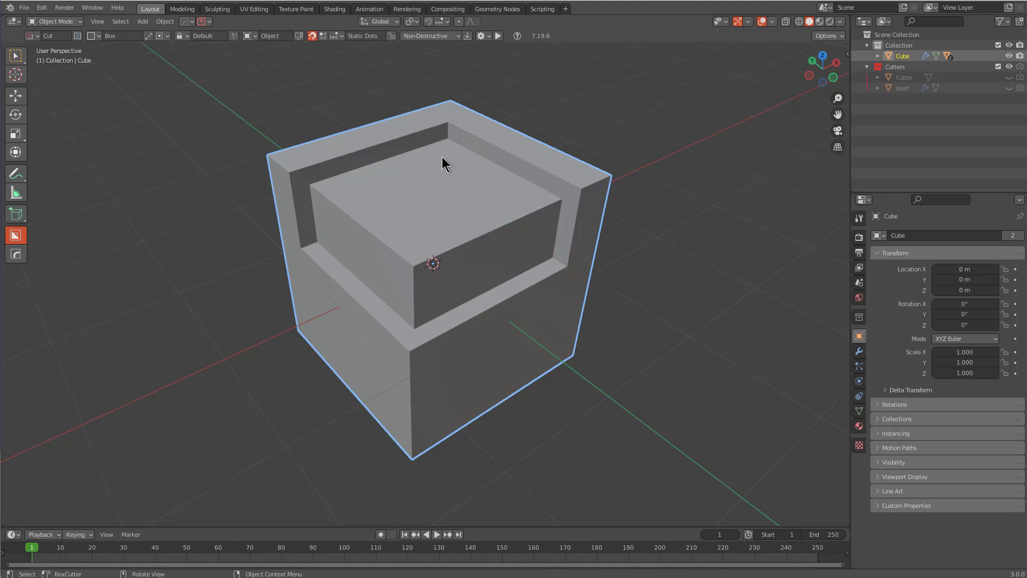
mouse_move(442, 155)
left_mouse_down()
mouse_move(404, 270)
mouse_move(420, 436)
mouse_move(434, 473)
left_mouse_up()
key("i")
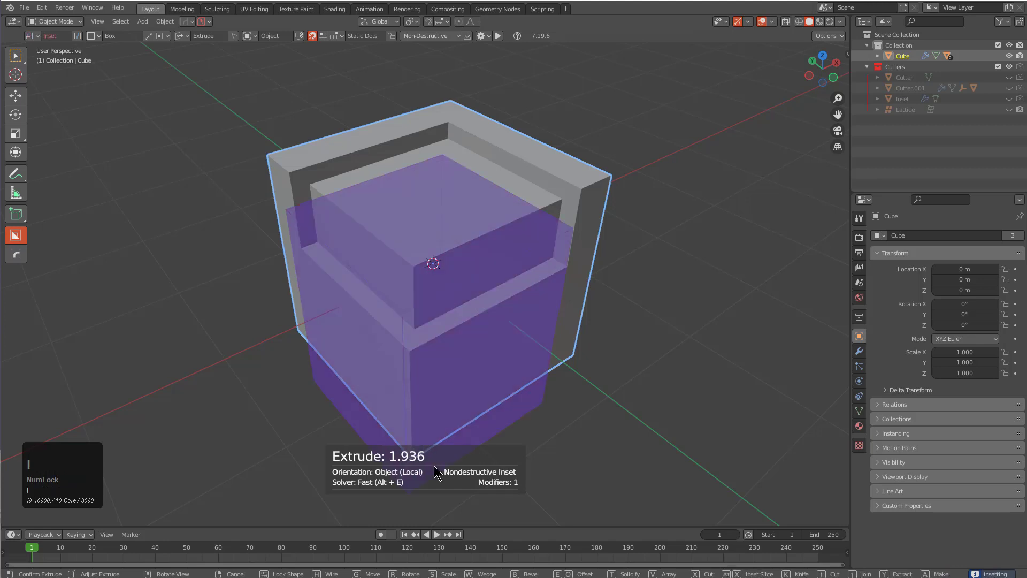
key("t")
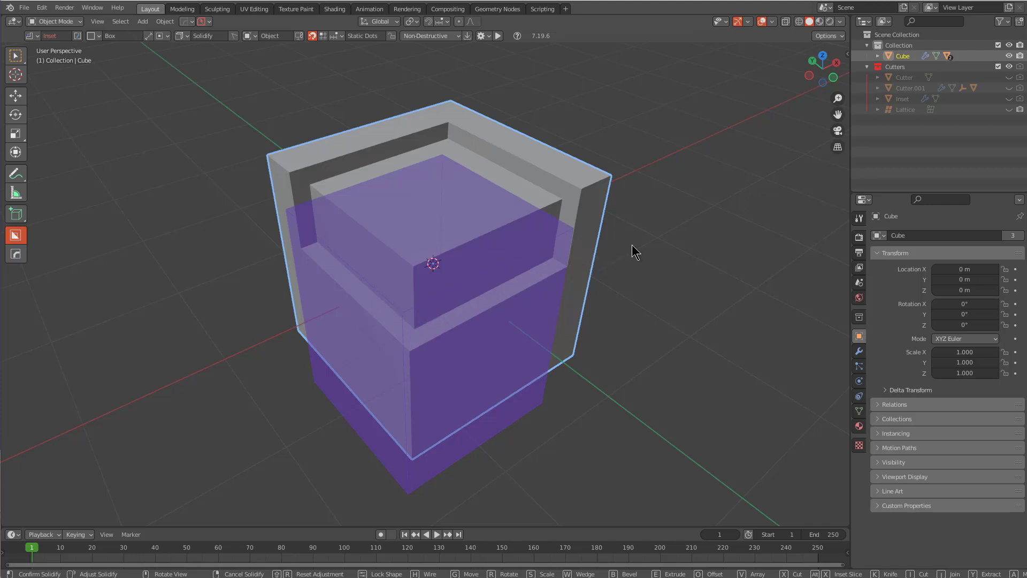
- Lock the nested inset's shape, set its Solidify thickness to about -0.151, and apply the inset
key("d")
middle_click_drag(635, 243, 611, 260)
key("d")
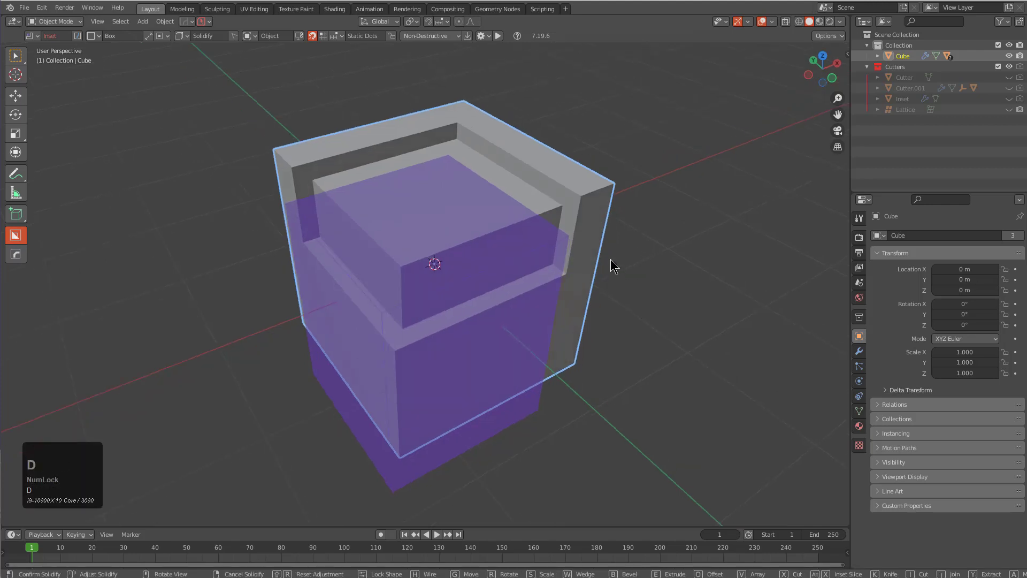
key("Tab")
key("d")
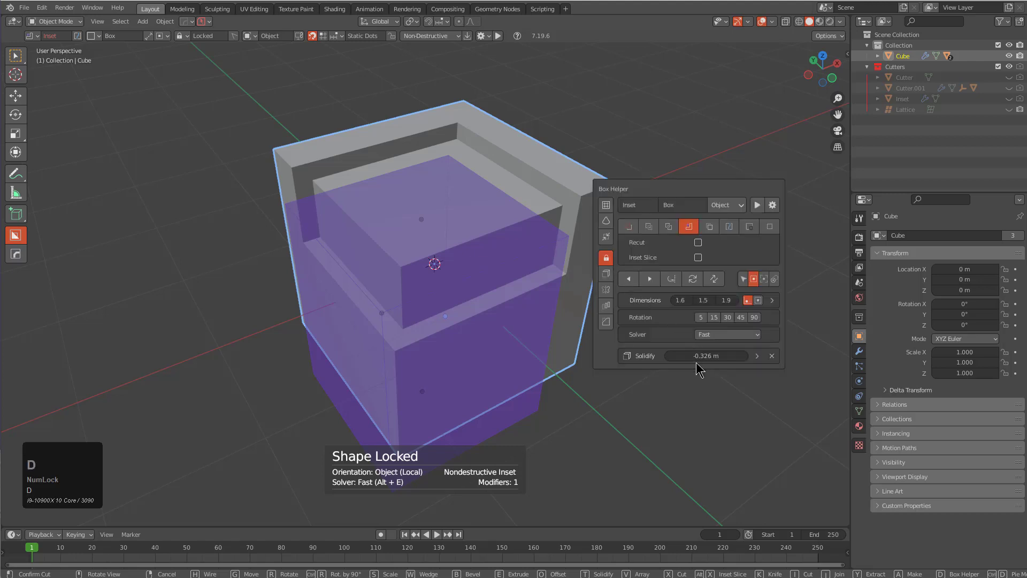
left_click_drag(696, 358, 704, 358, "shift")
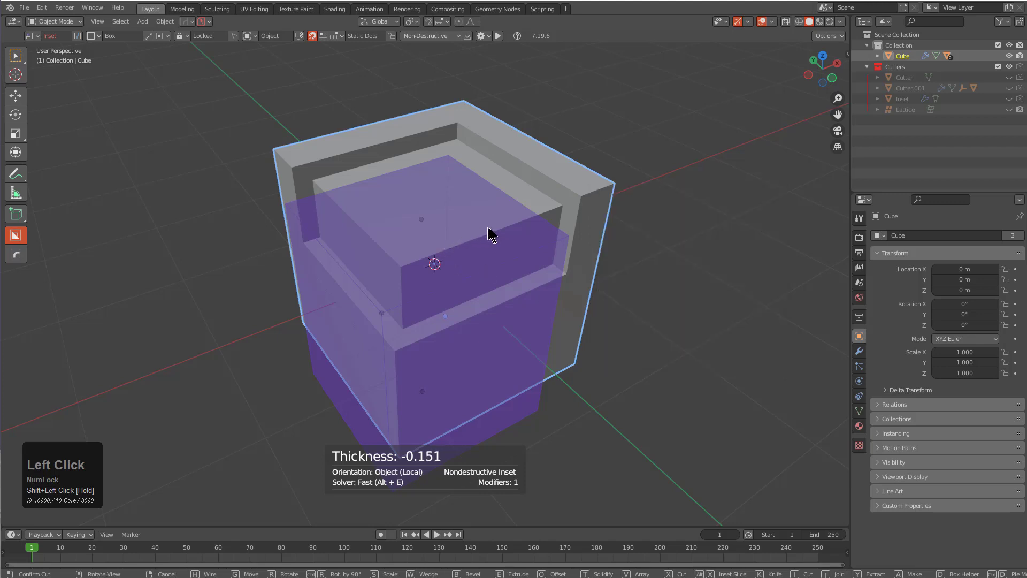
left_click(518, 224)
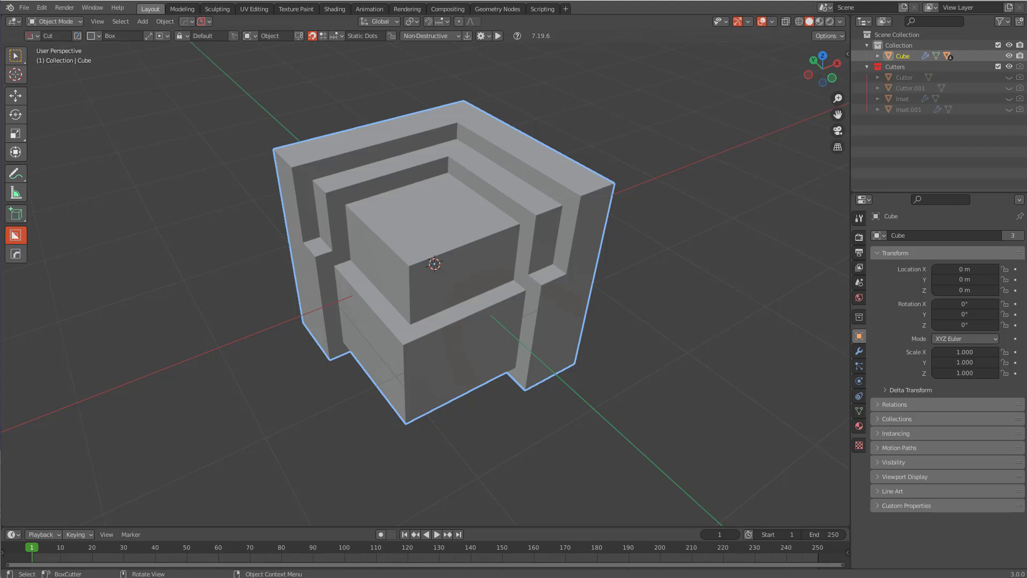
- Draw a cut box over the inner block's top edge, taper it, lock the shape, and reduce its depth to about 0.1
scroll(535, 146, "up", 5)
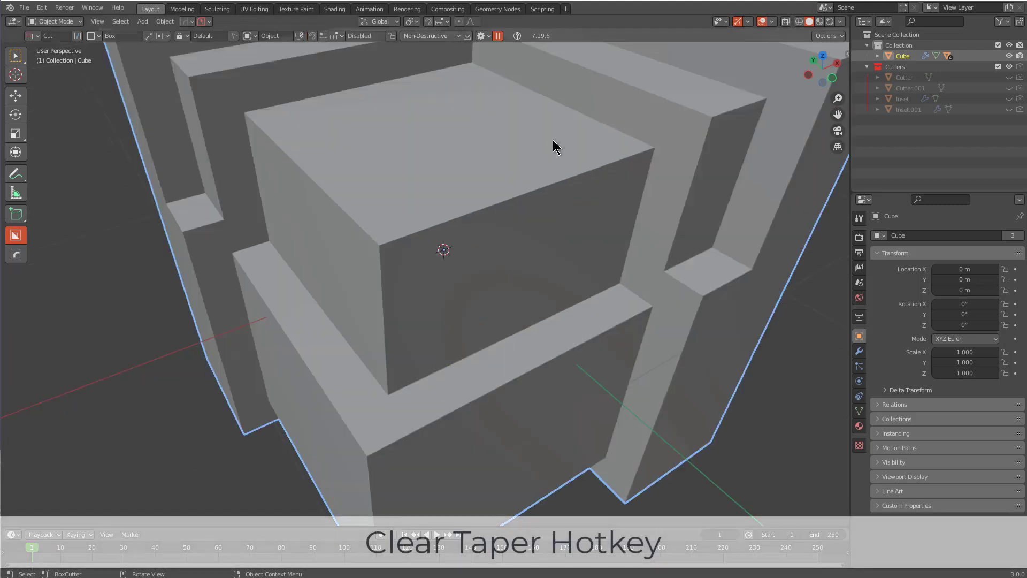
mouse_move(553, 140)
left_mouse_down()
mouse_move(435, 263)
mouse_move(449, 273)
left_mouse_up()
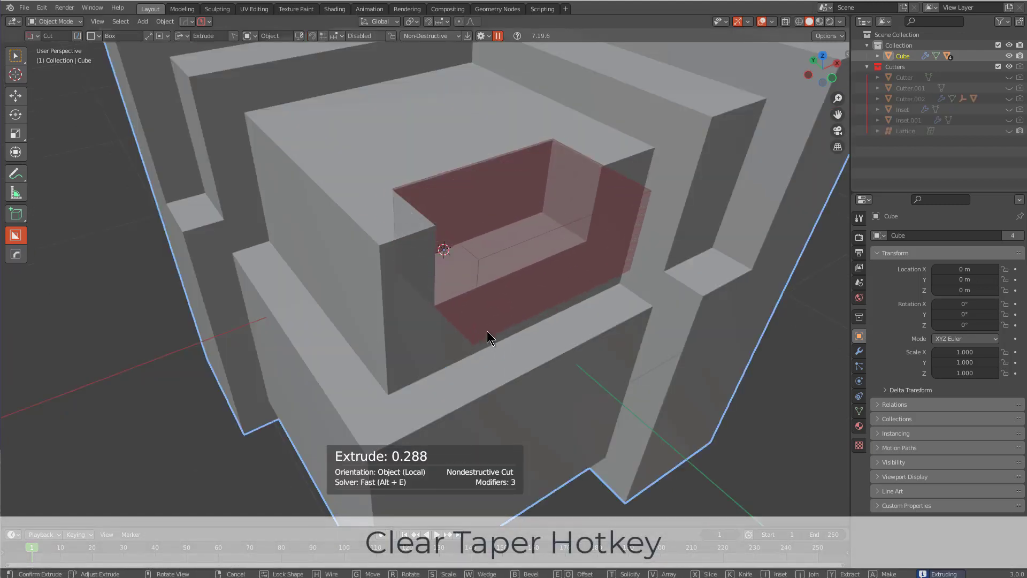
key("shift+t")
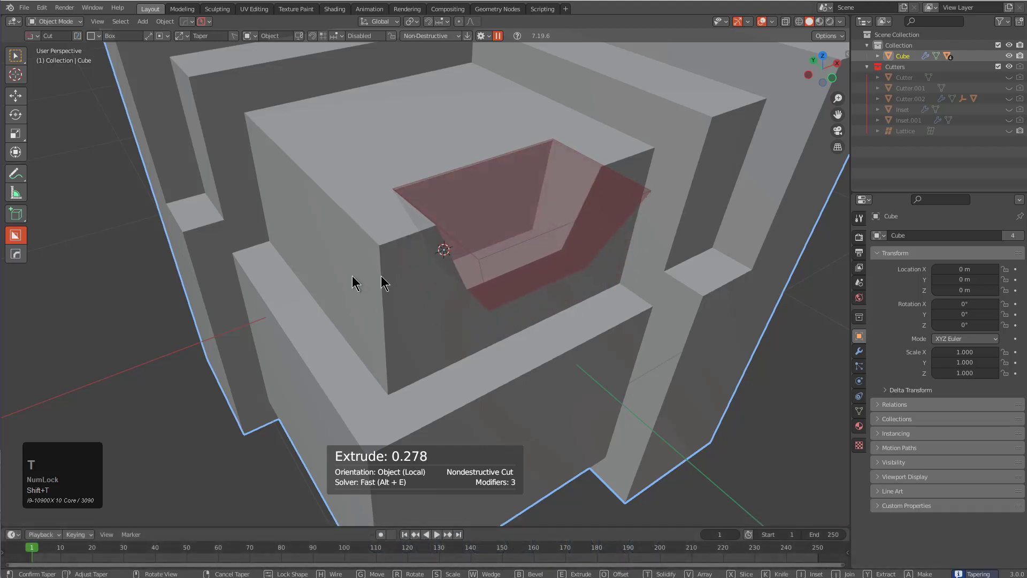
key("Tab")
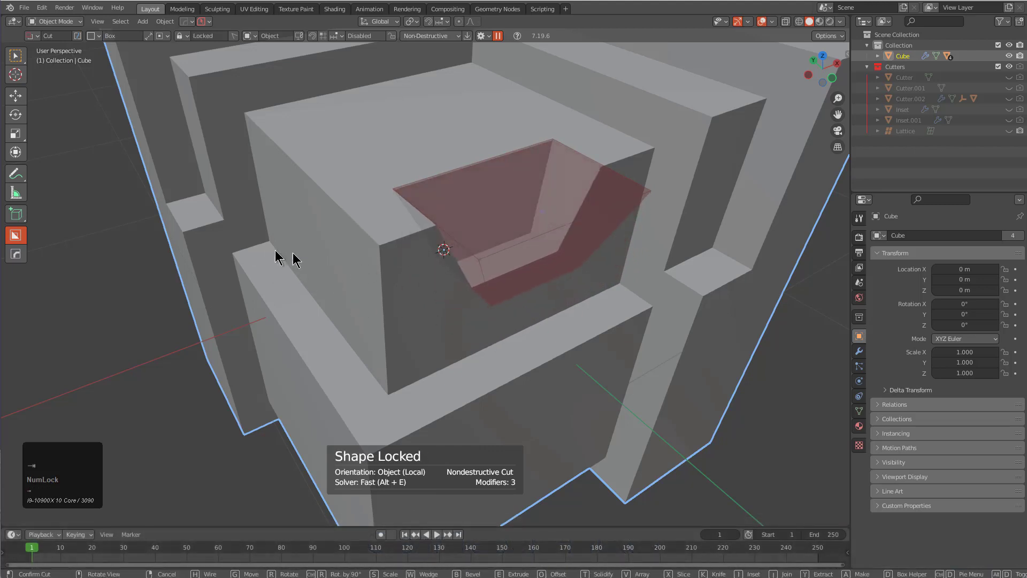
middle_click_drag(578, 298, 541, 304)
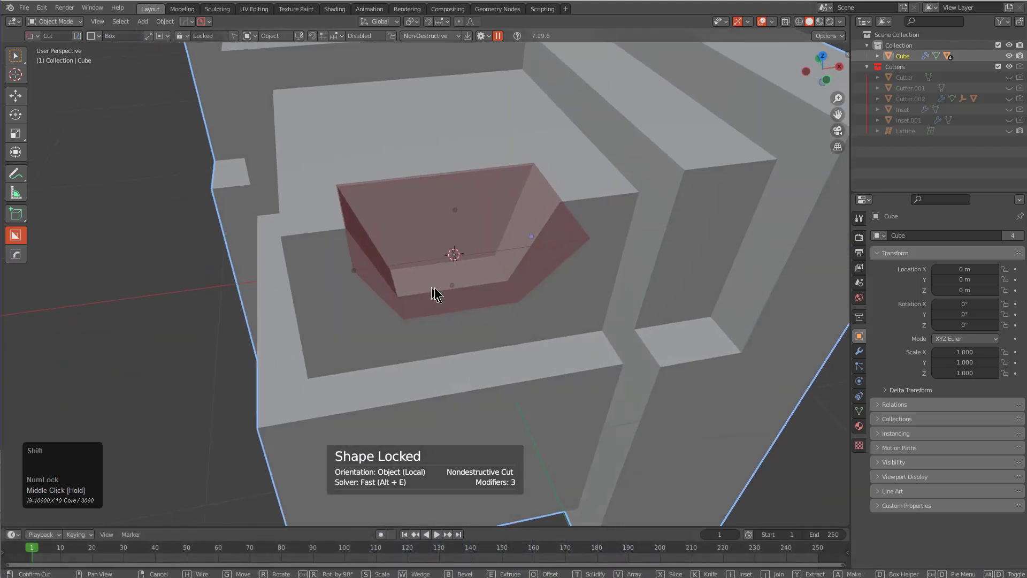
left_click_drag(452, 285, 469, 264, "shift")
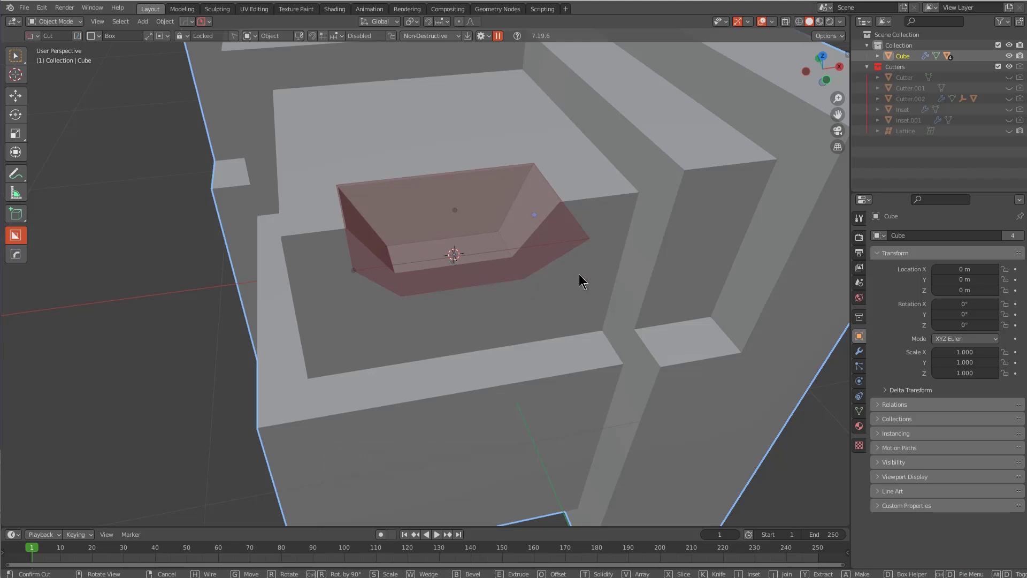
- Remove the taper modifier from the locked cutter, and taper the cutter again
key("d")
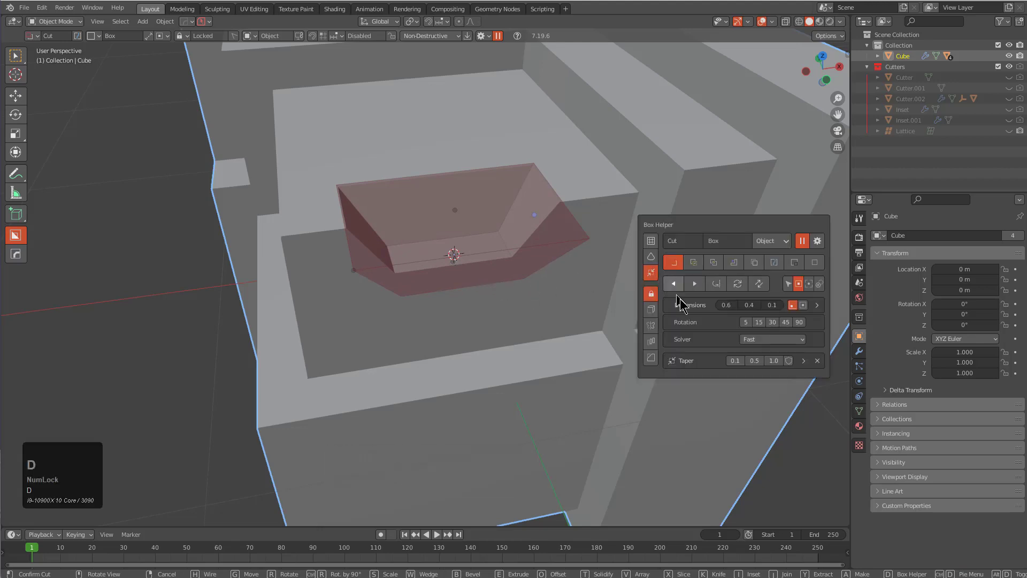
left_click(817, 361)
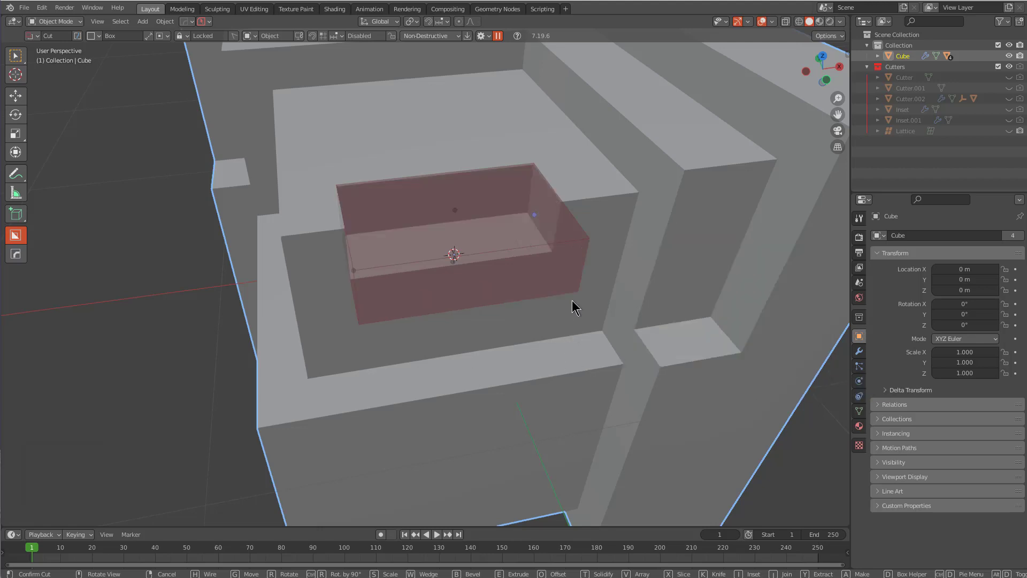
middle_click_drag(583, 305, 595, 315)
key("t")
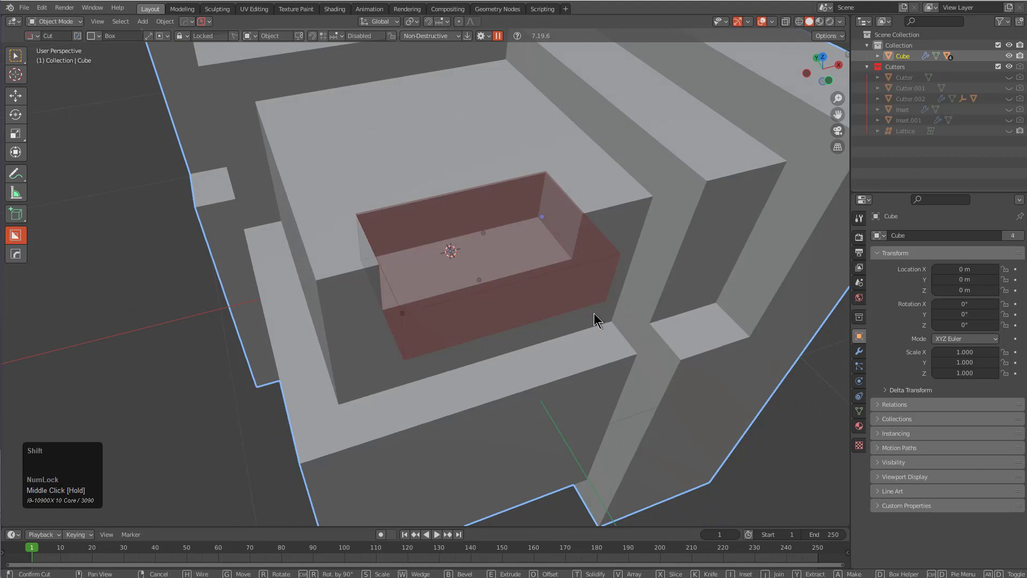
left_click(375, 283)
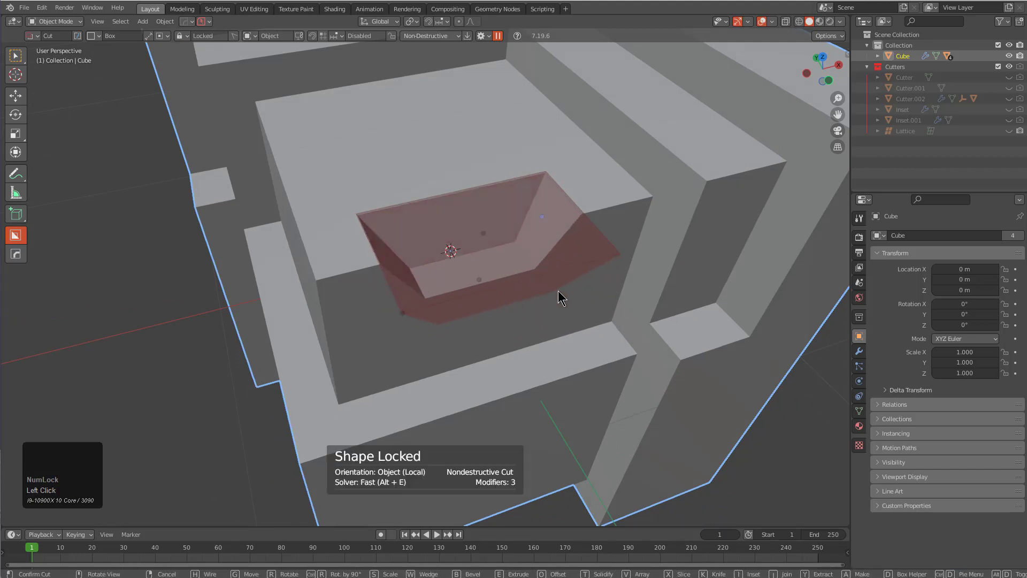
- Clear the taper from the locked cutter
key("shift")
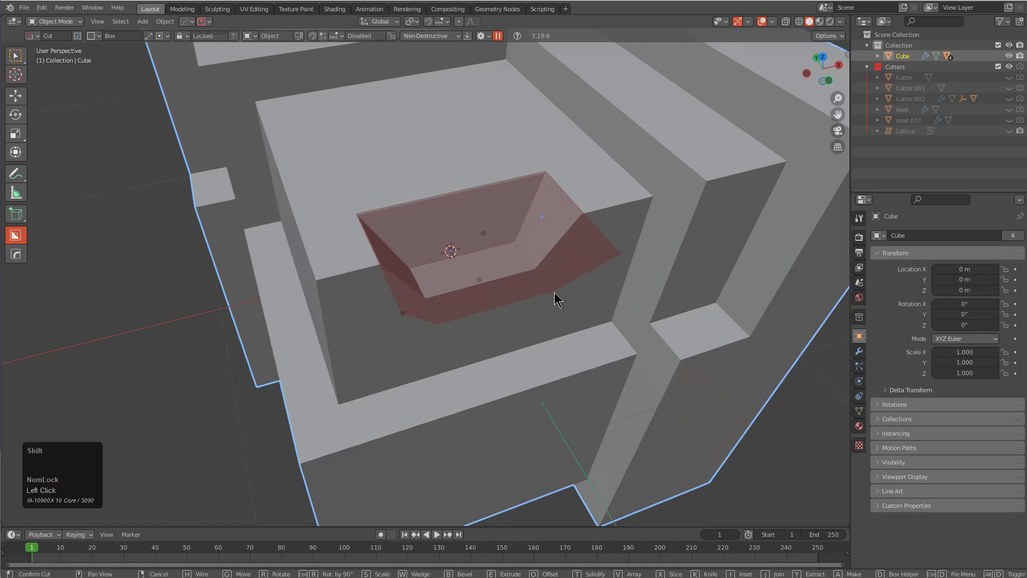
key("shift+t")
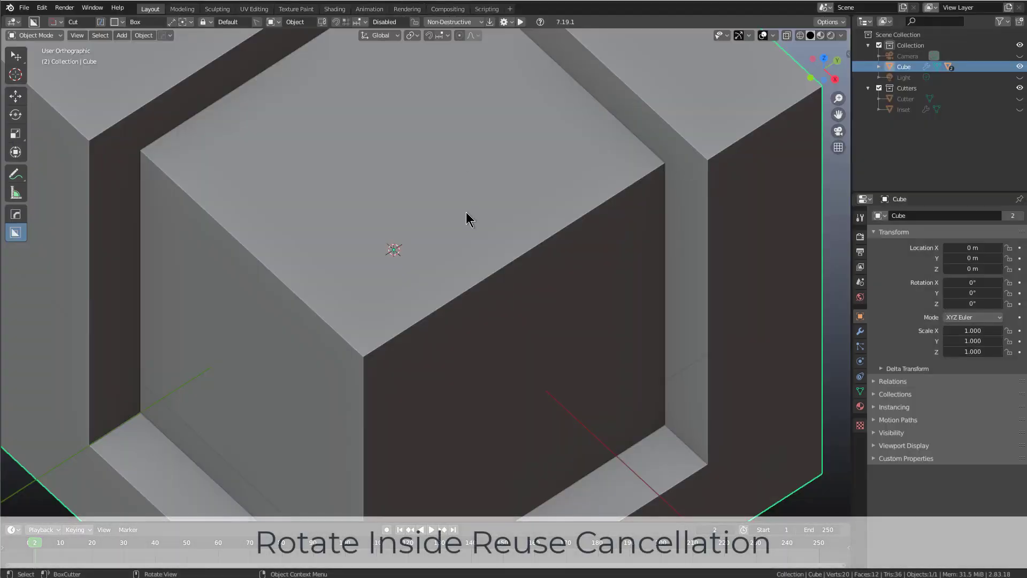
- Cut a box notch into the inner block across the top face's front edge
mouse_move(456, 238)
middle_mouse_down()
mouse_move(444, 265)
mouse_move(432, 266)
middle_mouse_up()
left_click_drag(321, 230, 457, 292)
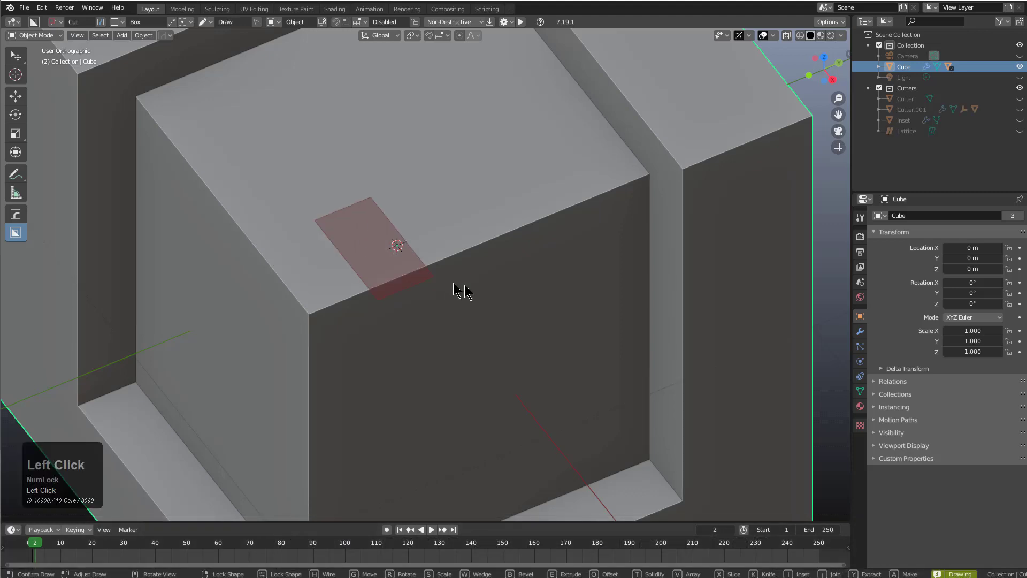
left_click(526, 365)
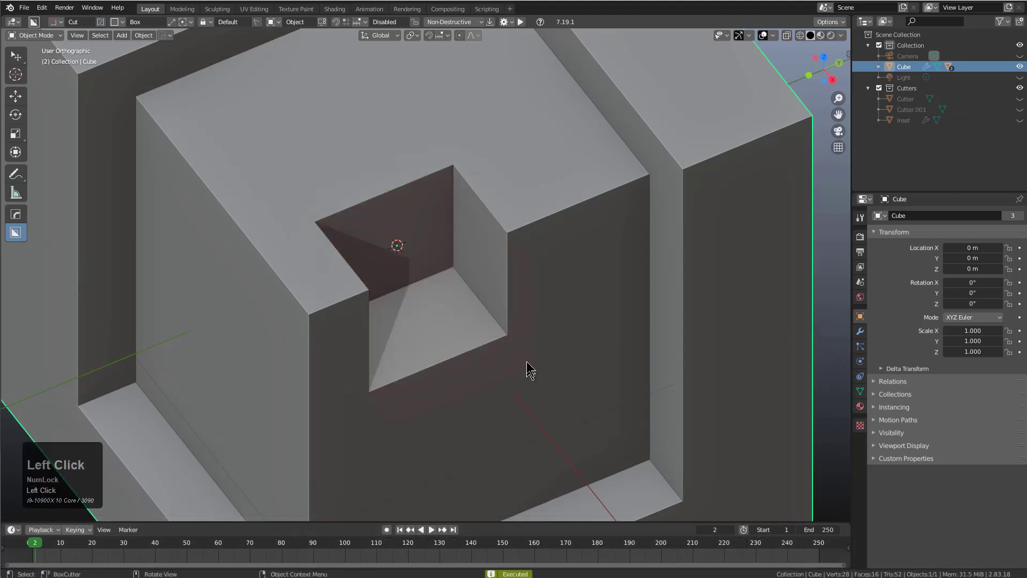
- Turn on live mode and make a shallow wedge box cut along the front edge, extending past both sides of the notch
left_click(521, 22)
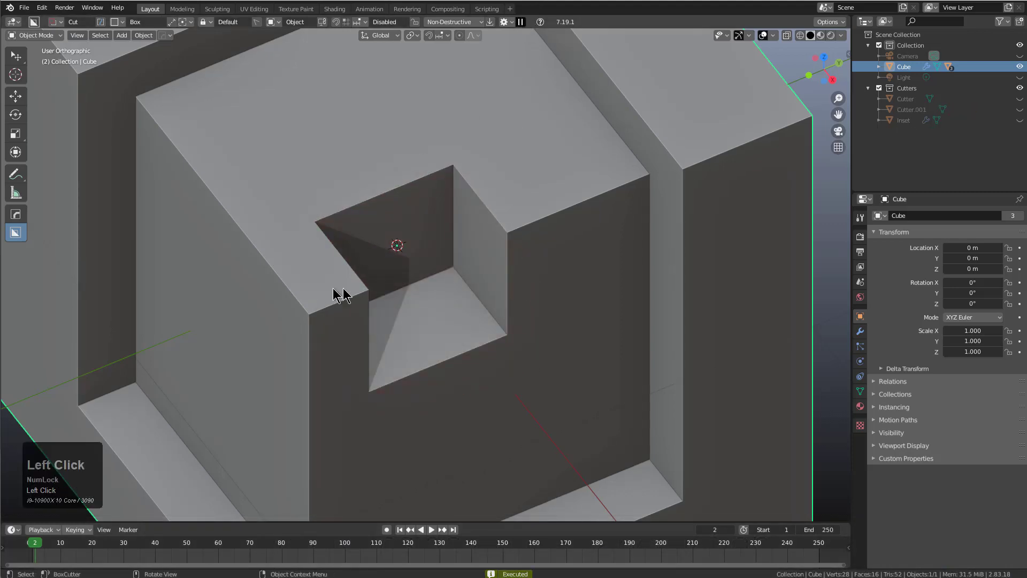
left_click_drag(333, 289, 566, 231)
key("w")
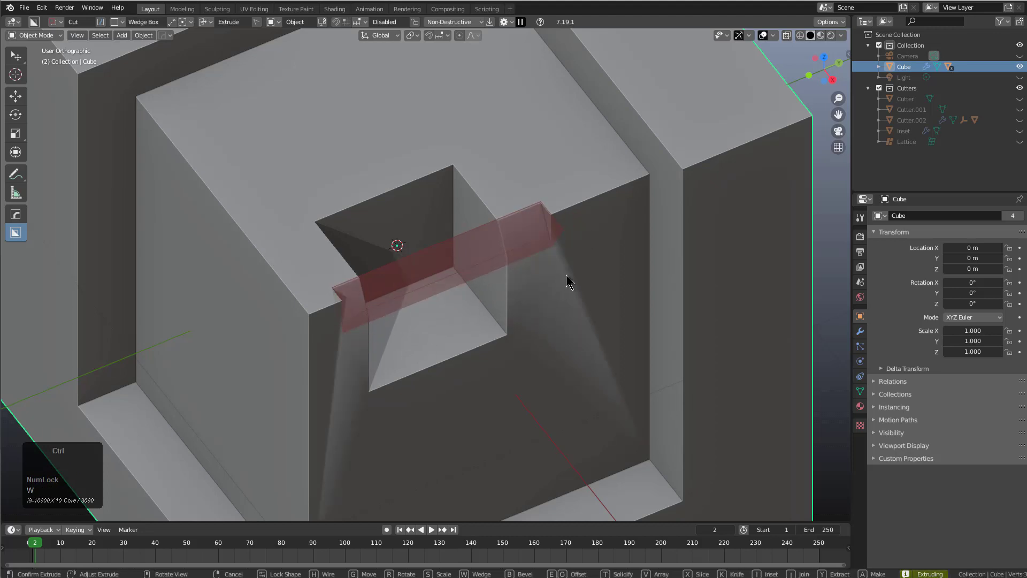
left_click(566, 274)
- Apply Autosmooth to the cube in additive mode
key("q")
left_click(605, 210, "ctrl")
scroll(605, 210, "down", 1)
left_click(604, 210)
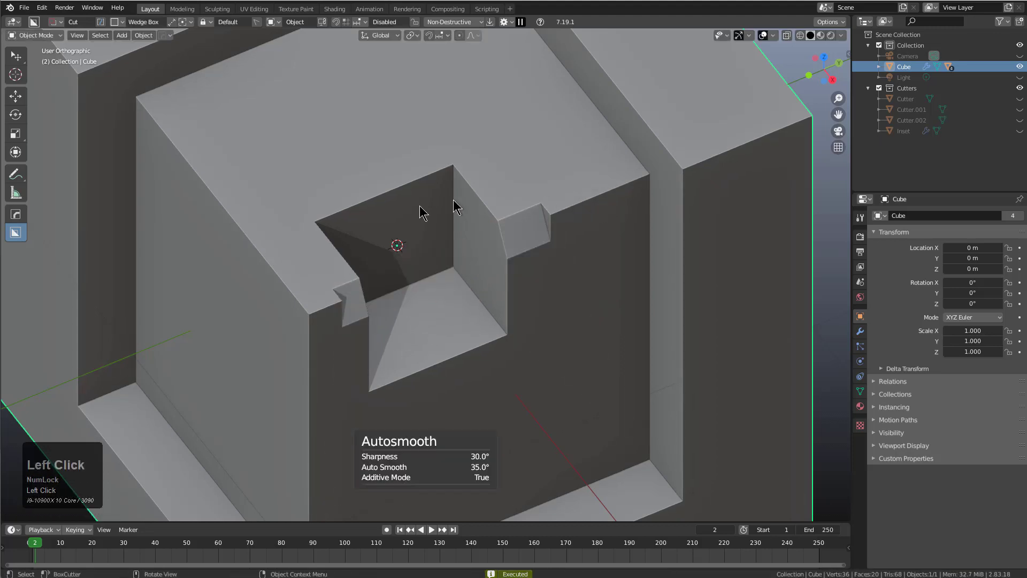
- Switch the cutter to a 32-sided Circle and join a cylinder across the inside of the notch
key("d")
left_click(458, 209)
mouse_move(488, 254)
left_mouse_down()
mouse_move(495, 265)
mouse_move(337, 337)
left_mouse_up()
key("j")
- Switch the cutter back to Box and make a wedge cut along the notch's back edge
key("d")
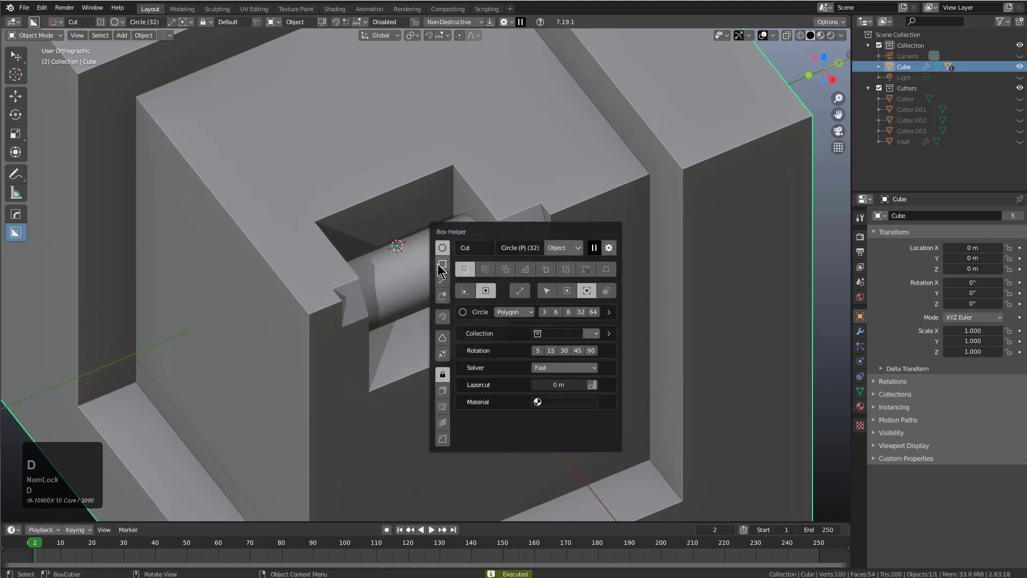
left_click(442, 265)
left_click_drag(326, 198, 447, 189)
key("w")
left_click(450, 201, "ctrl")
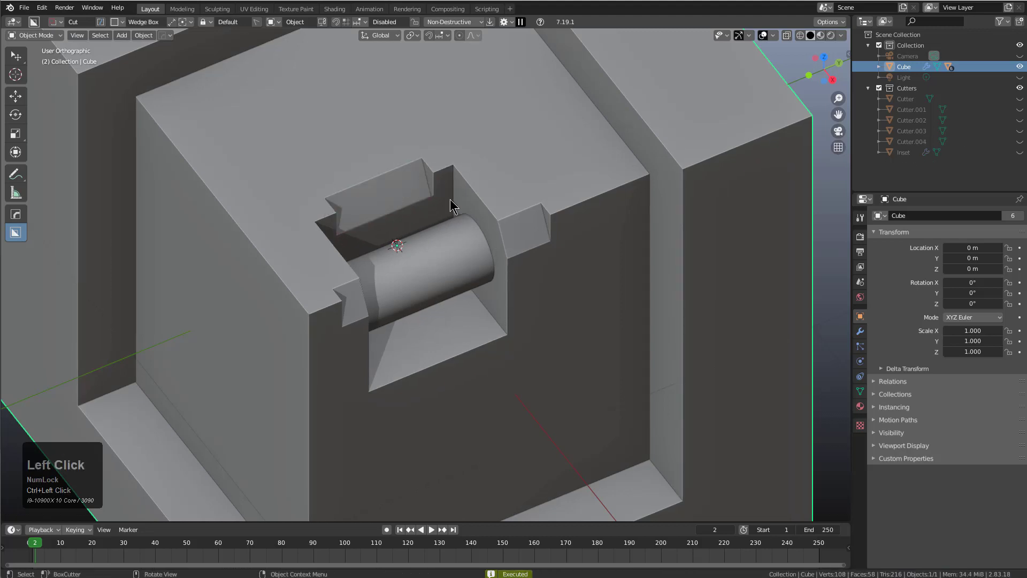
- Draw a narrow wedge box across both side edges of the notch and apply it as a Lazorcut
mouse_move(453, 206)
middle_mouse_down()
mouse_move(489, 211)
mouse_move(514, 172)
middle_mouse_up()
mouse_move(527, 161)
left_mouse_down()
mouse_move(525, 200)
mouse_move(454, 294)
left_mouse_up()
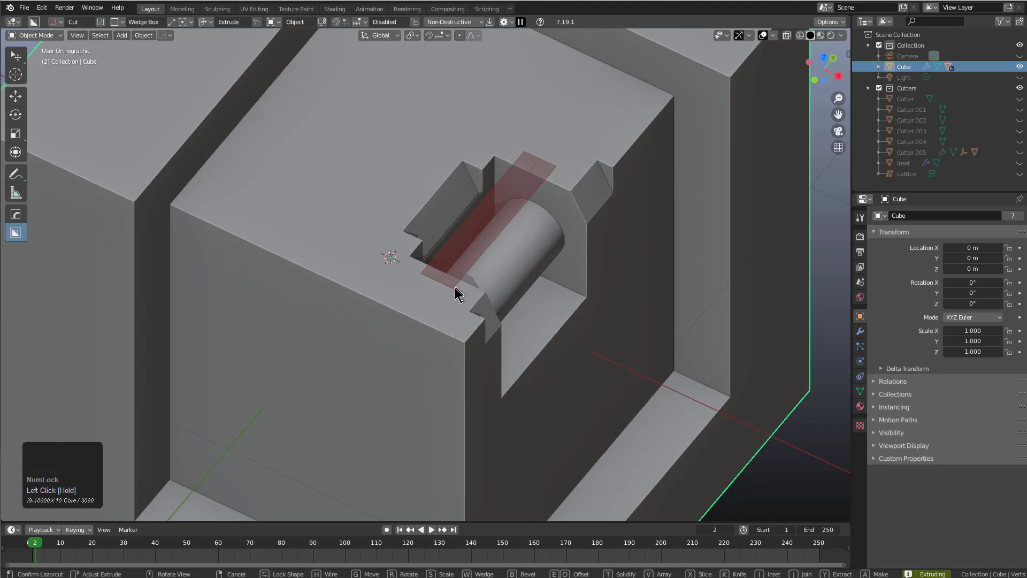
left_click(454, 301)
- Draw a deep plain box without wedge around the whole notch detail and extract its geometry as a custom cutter
scroll(348, 144, "down", 3)
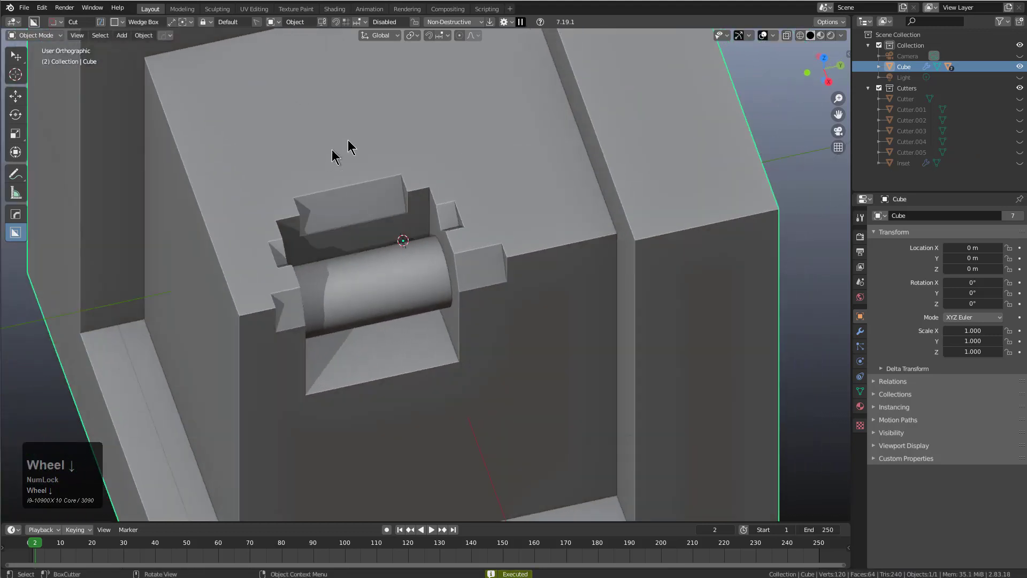
key("d")
left_click(346, 197)
mouse_move(230, 190)
left_mouse_down()
mouse_move(372, 298)
mouse_move(547, 314)
left_mouse_up()
key("w")
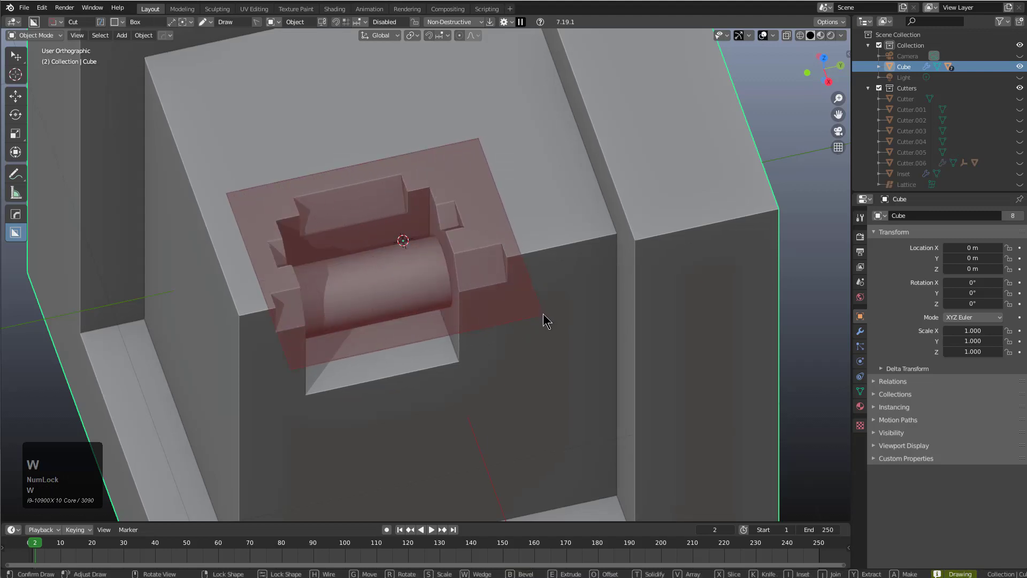
left_click_drag(544, 313, 543, 314)
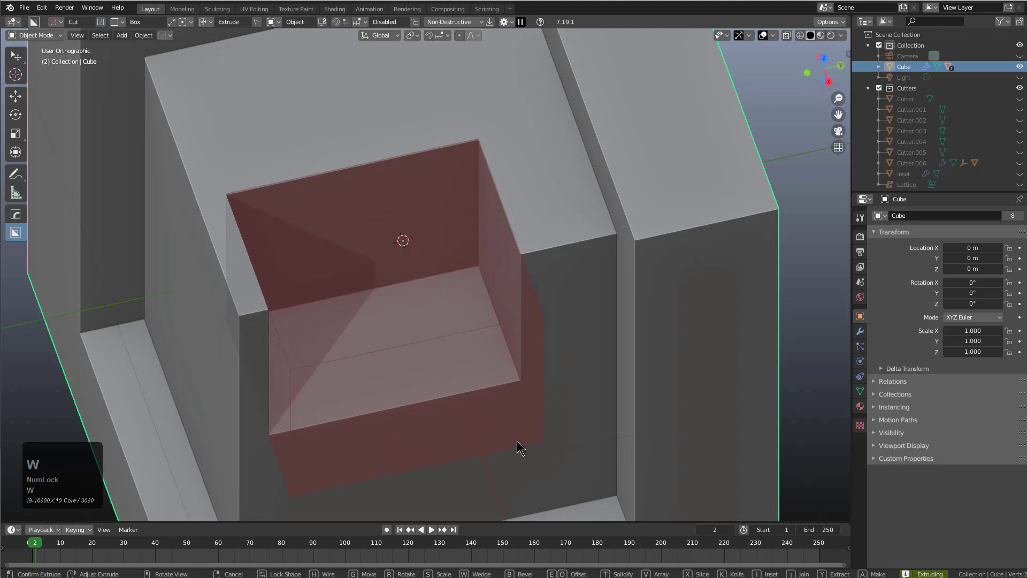
key("y")
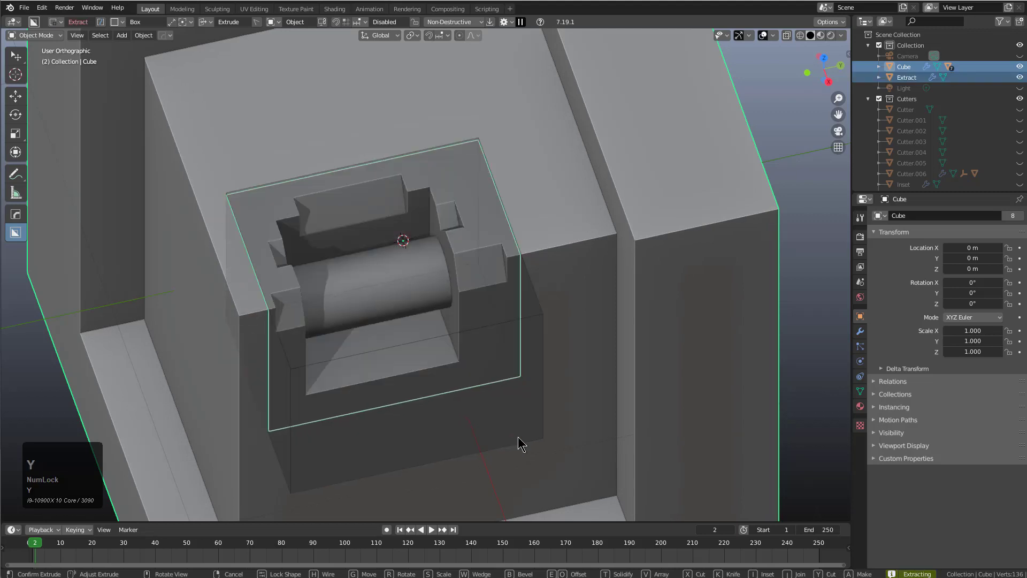
left_click(518, 436)
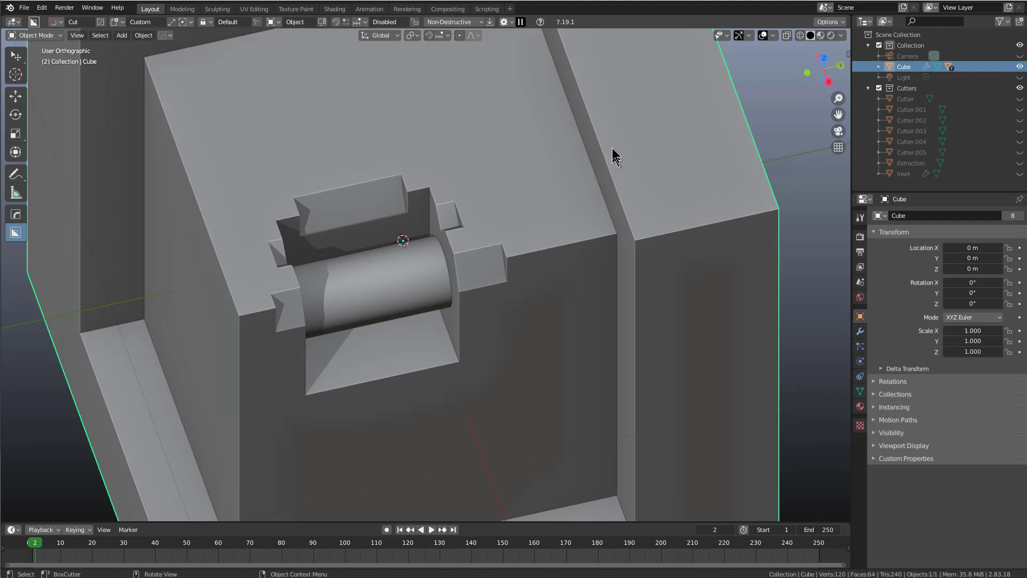
- Draw the extracted custom cutter on the outer wall's top face and rotate it by 90° in a locked state
mouse_move(612, 148)
left_mouse_down()
mouse_move(695, 196)
mouse_move(686, 191)
mouse_move(717, 196)
mouse_move(703, 185)
mouse_move(711, 189)
left_mouse_up()
key("shift+asciitilde")
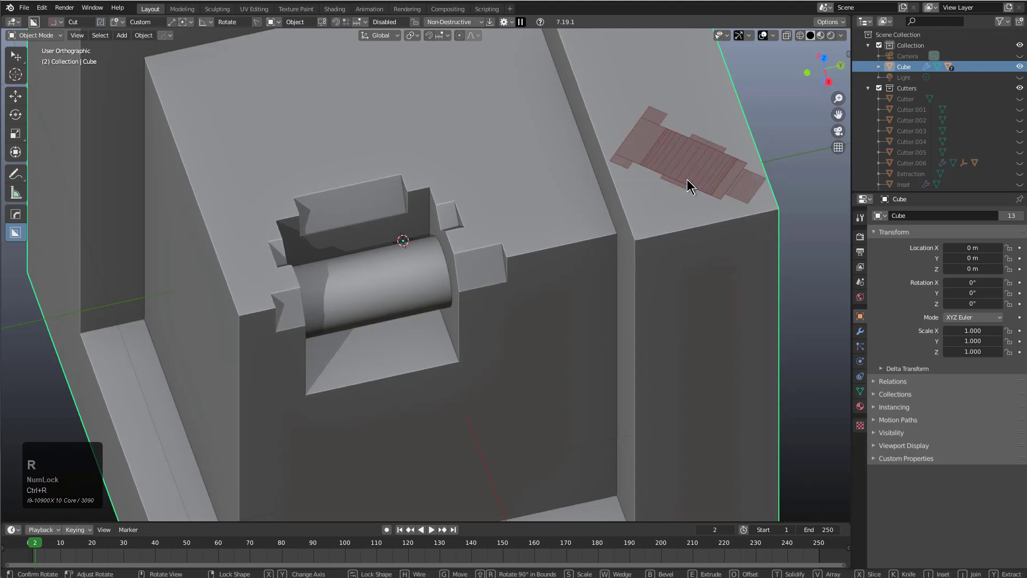
left_click(666, 187)
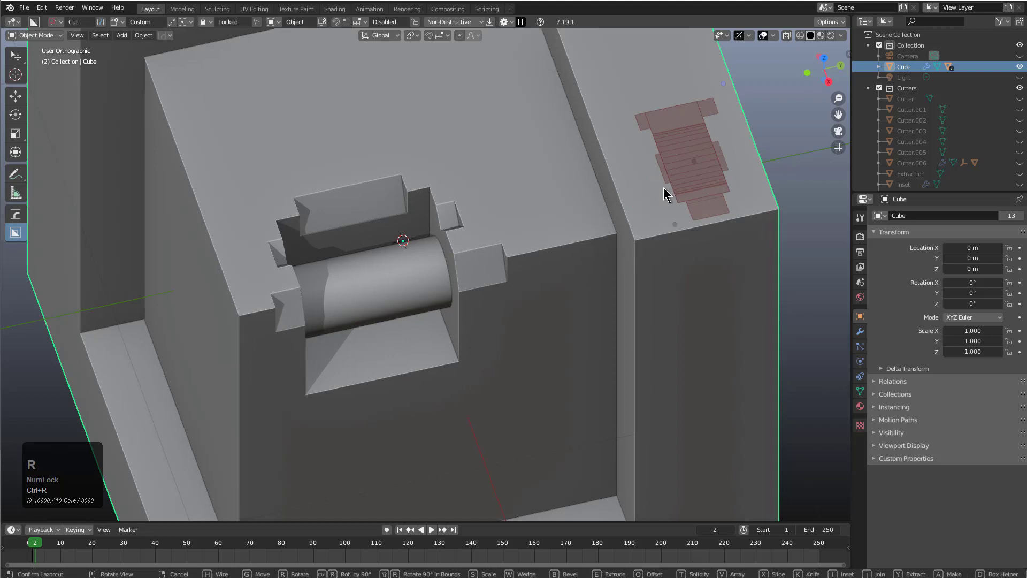
- Rotate the locked custom cutter repeatedly in 90° steps within its bounds until its long tab faces the inner block
key("shift")
key("shift+r")
key("shift+r")
key("shift+r")
key("shift+r")
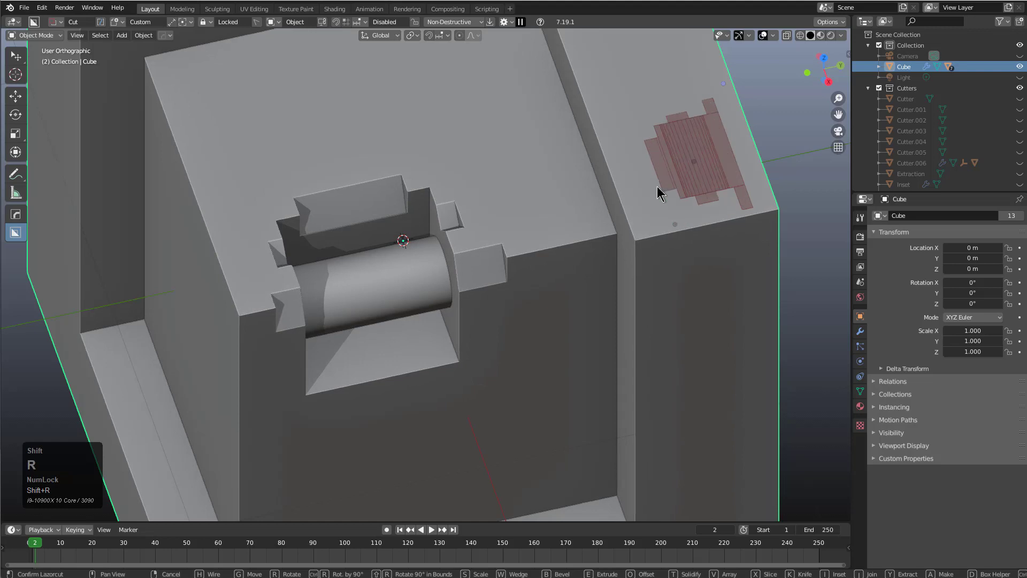
key("shift+r")
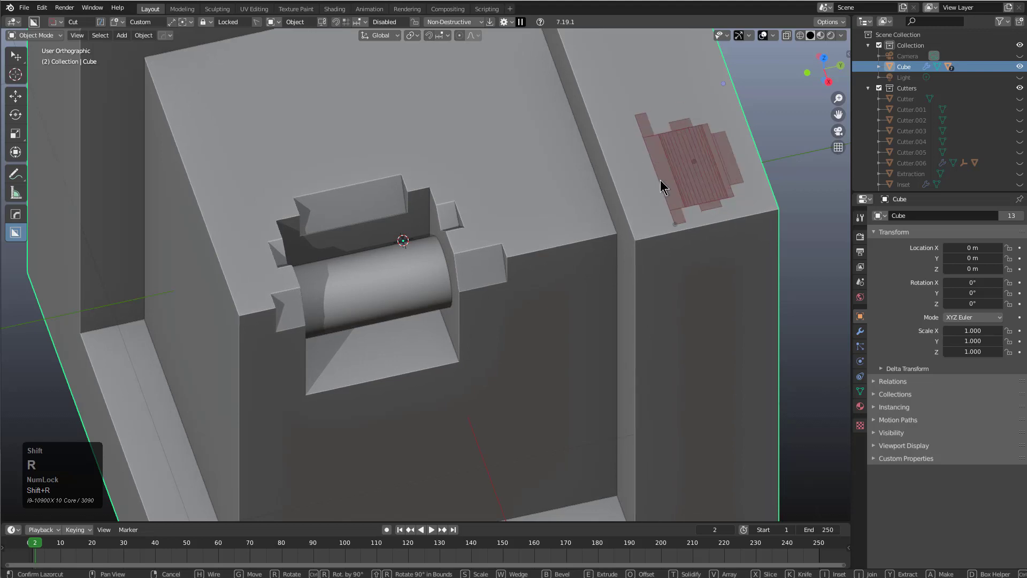
- Apply the rotated custom cutter as a Lazorcut in the outer wall's top face and inspect the recess
left_click_drag(686, 160, 624, 119)
middle_click_drag(624, 119, 457, 289)
scroll(458, 289, "up", 2)
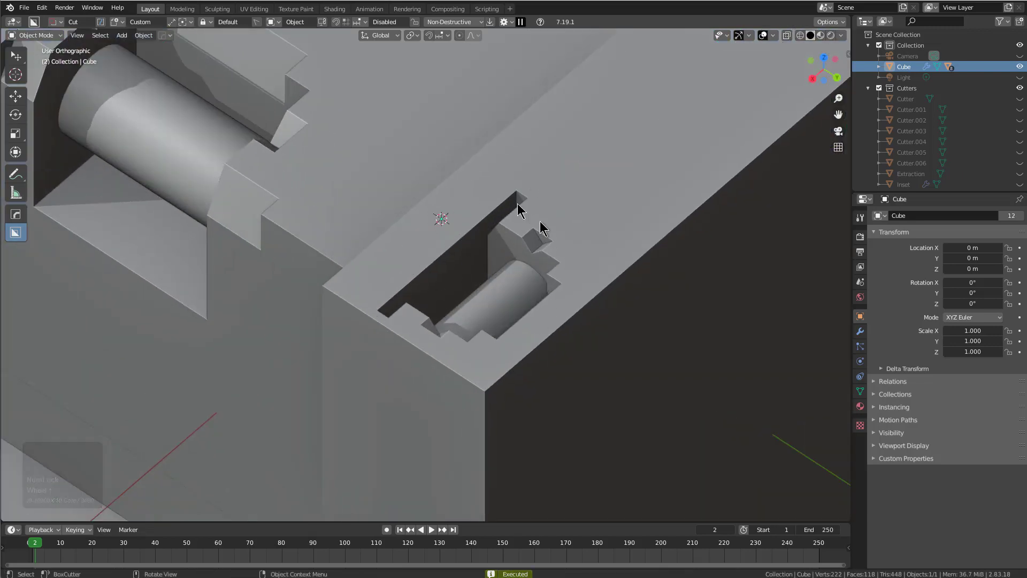
scroll(530, 233, "down", 1)
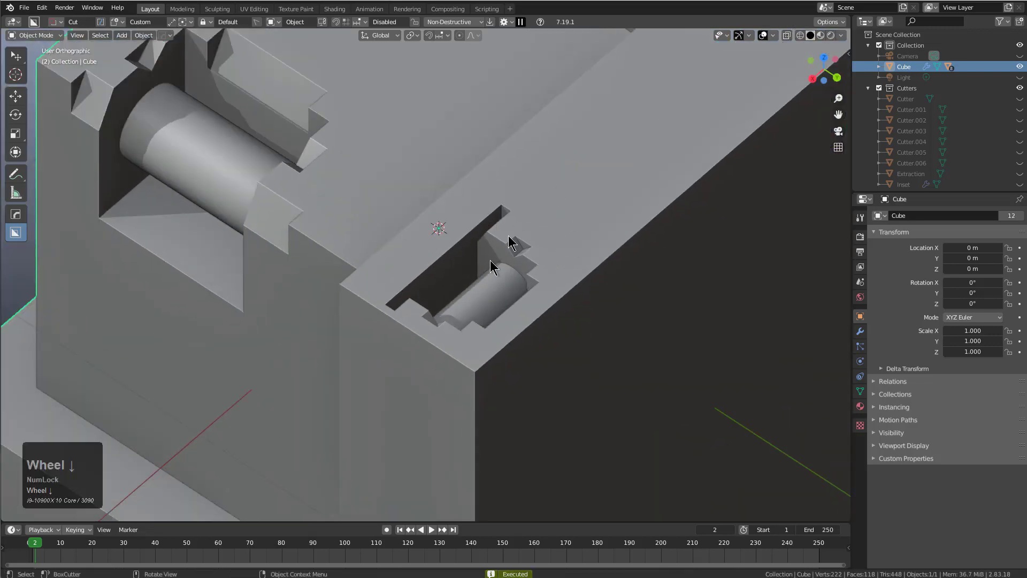
- Draw the extracted custom cutter across the outer wall's upper edge, lock it, and rotate it 90° within its bounds
scroll(488, 271, "down", 1)
middle_click_drag(462, 294, 523, 298)
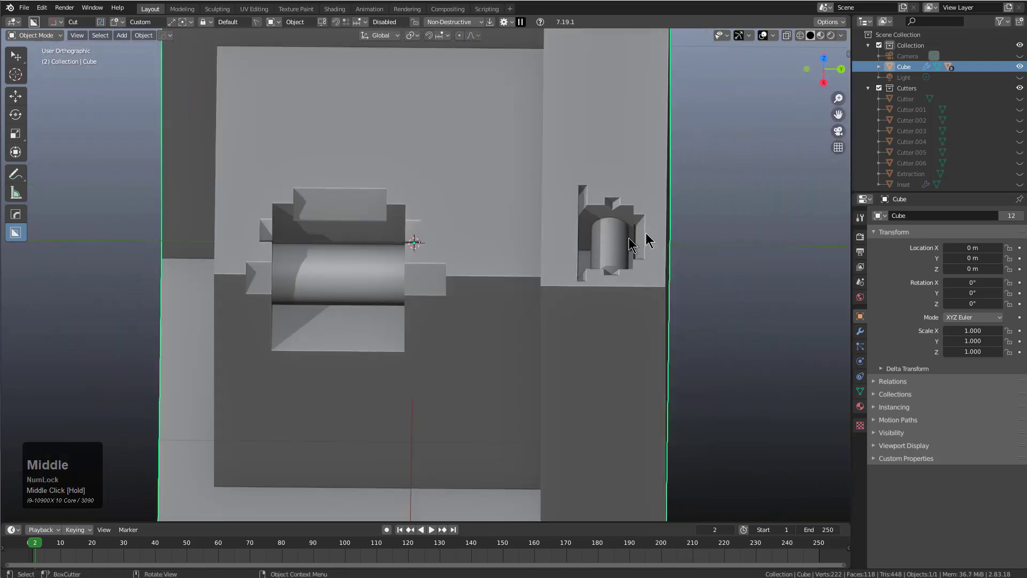
middle_click_drag(649, 241, 571, 248)
scroll(457, 290, "down", 1)
left_click_drag(430, 259, 525, 260)
key("Tab")
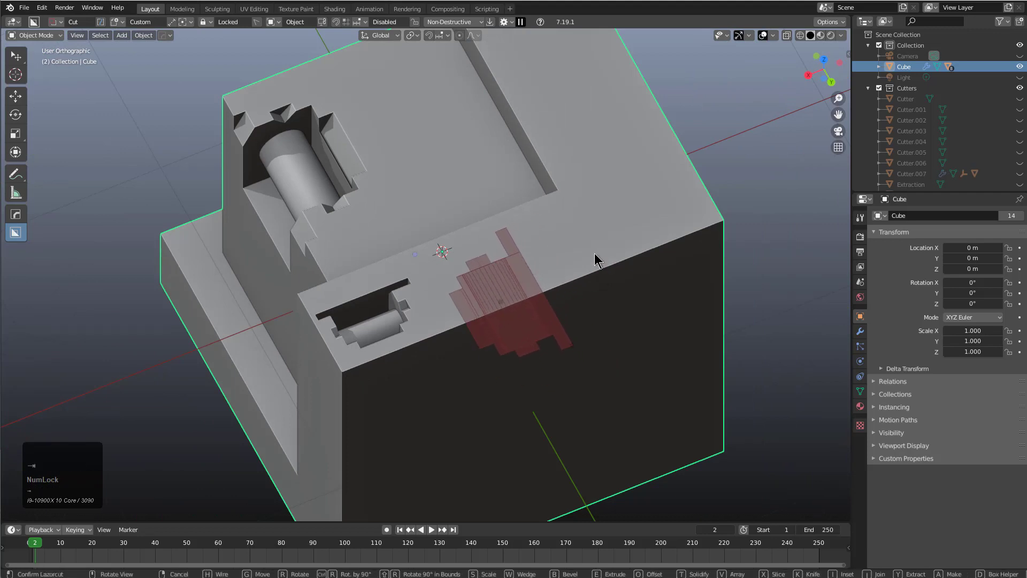
key("shift+grave")
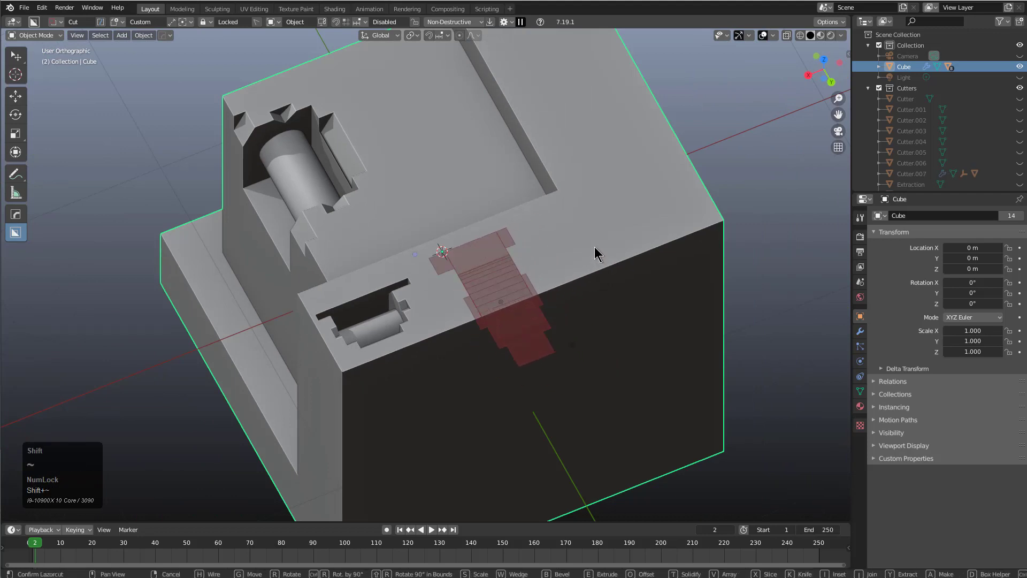
- Extrude the locked custom cutter down into the wall past its outer face and apply the cut
left_click(499, 301)
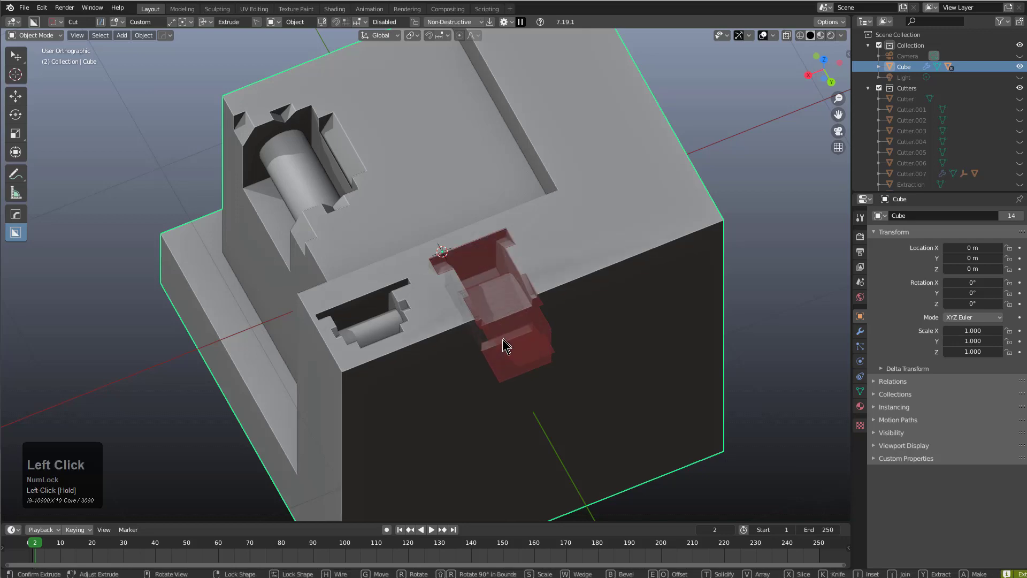
middle_click_drag(500, 367, 539, 171)
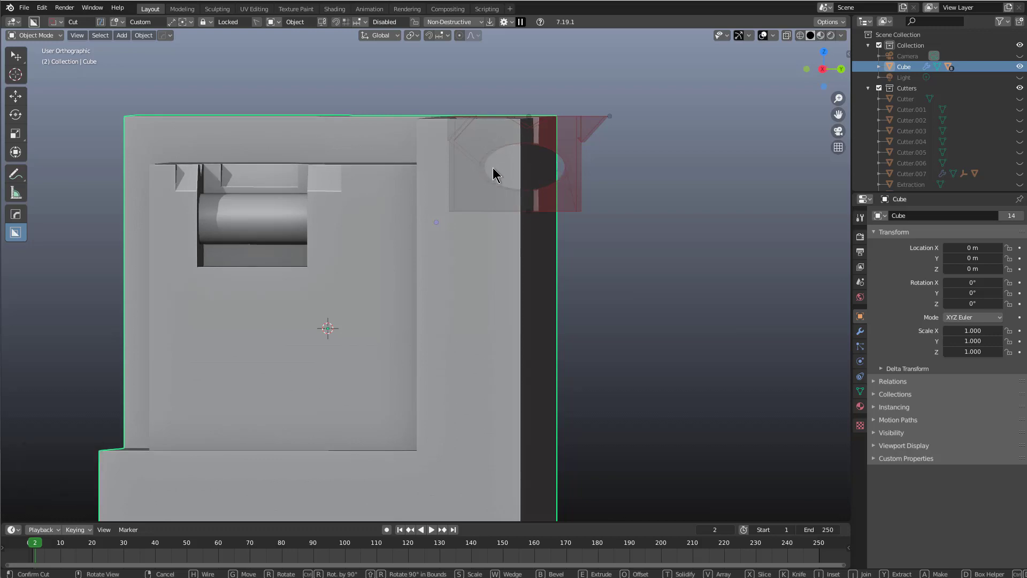
left_click(565, 166)
middle_click_drag(610, 154, 499, 231)
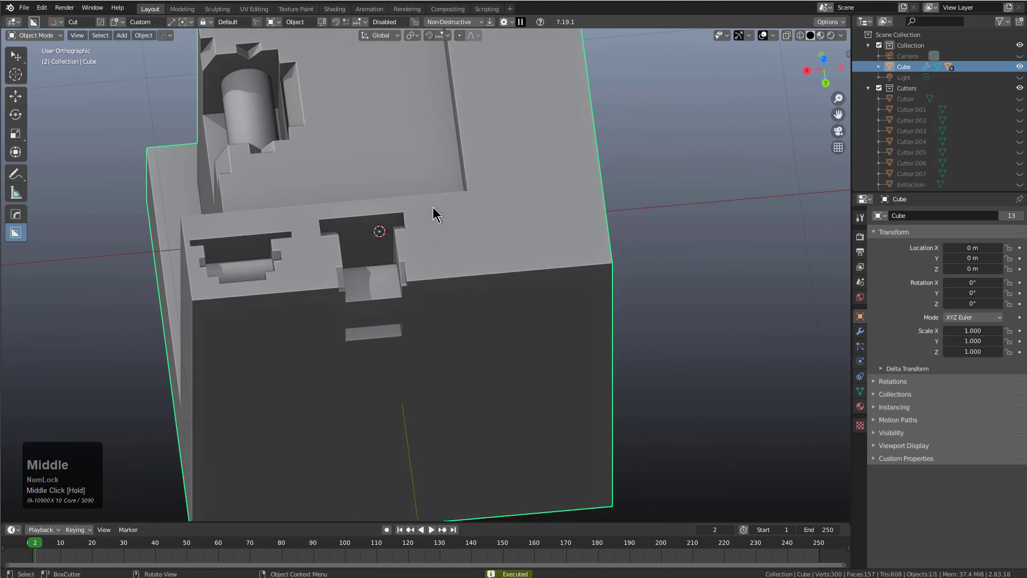
- Draw the custom cutter across the wall's upper edge beside the previous notch, extrude it downward, and apply the cut
mouse_move(440, 204)
left_mouse_down()
mouse_move(516, 247)
mouse_move(504, 252)
left_mouse_up()
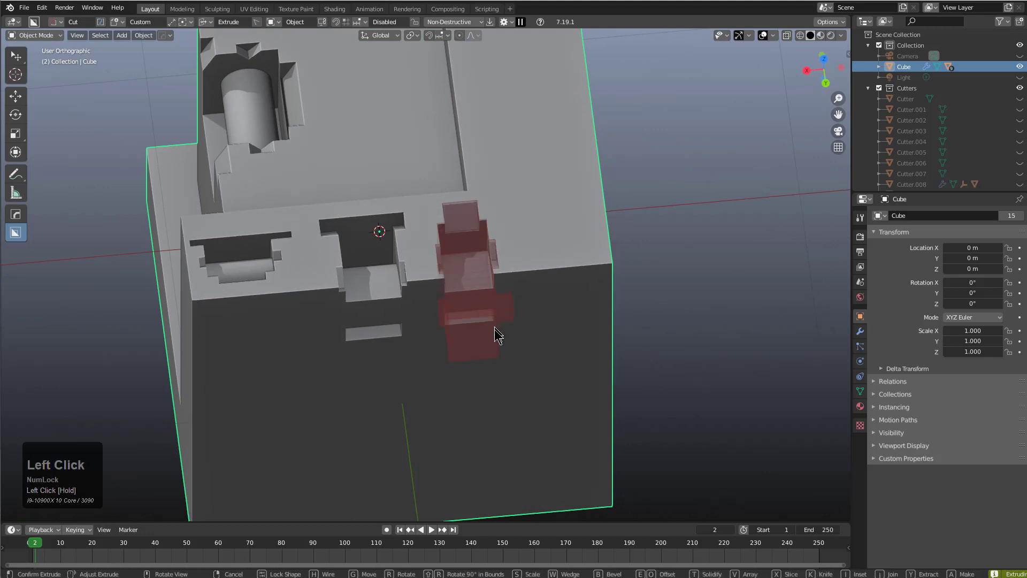
left_click_drag(497, 376, 507, 348)
mouse_move(507, 348)
middle_mouse_down()
mouse_move(601, 273)
mouse_move(528, 199)
mouse_move(489, 210)
mouse_move(496, 131)
middle_mouse_up()
left_click(556, 196)
- Cut a larger instance of the custom cutter into the block's far upper corner and inspect it from the adjacent side
mouse_move(496, 130)
left_mouse_down()
mouse_move(575, 238)
mouse_move(664, 287)
left_mouse_up()
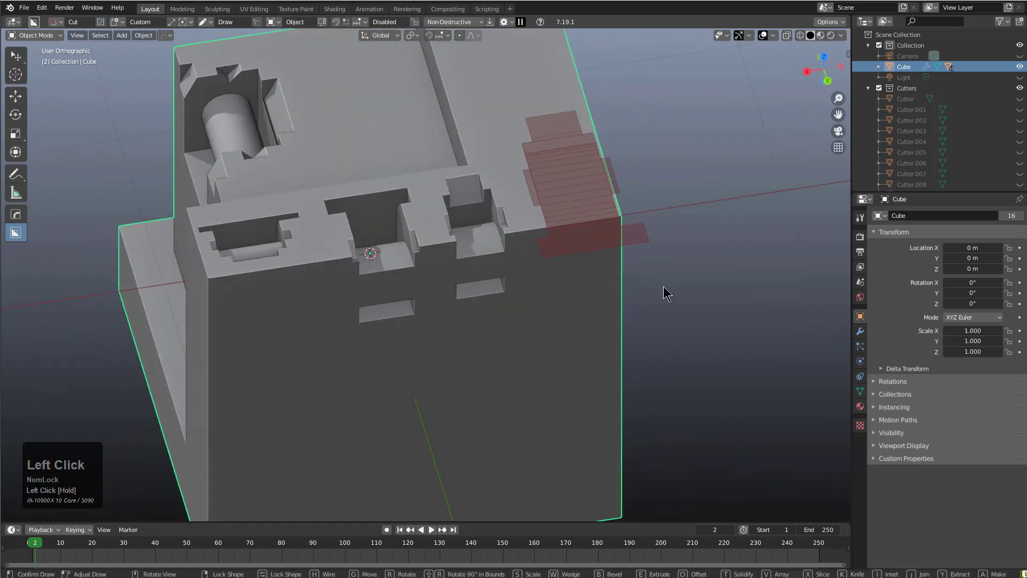
left_click(640, 428)
middle_click_drag(583, 257, 612, 226)
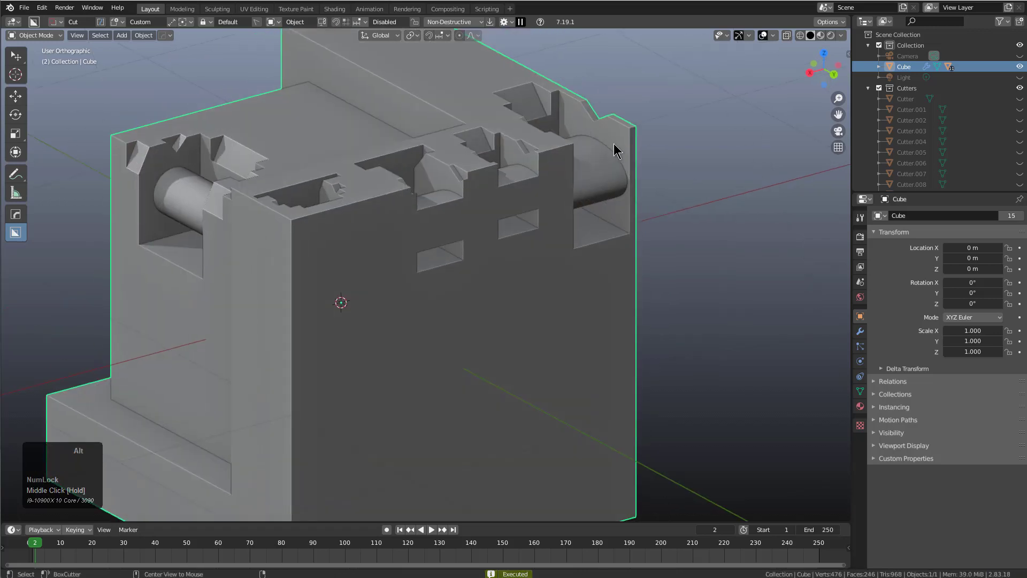
middle_click_drag(615, 155, 439, 270)
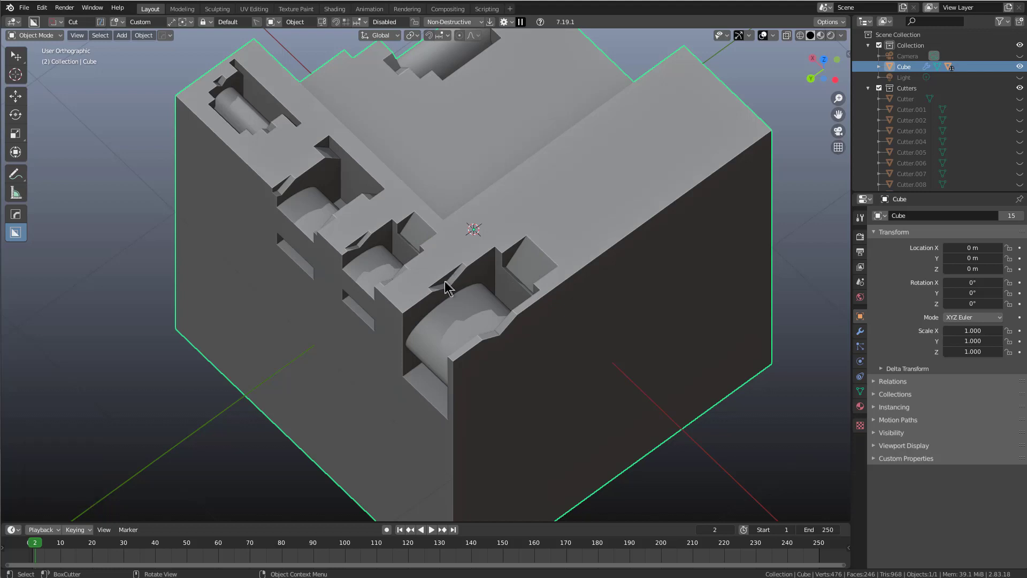
- Draw the custom cutter on the adjacent wall's top face, lock it, rotate it 90° within its bounds, and apply it as a Lazorcut
mouse_move(509, 194)
left_mouse_down()
mouse_move(636, 227)
mouse_move(623, 225)
left_mouse_up()
key("Tab")
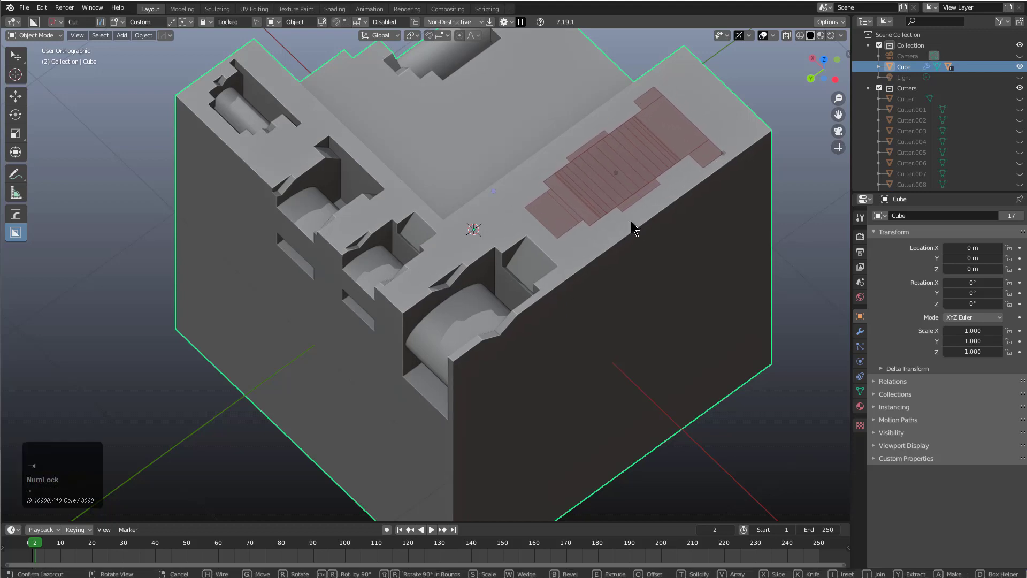
key("shift+grave")
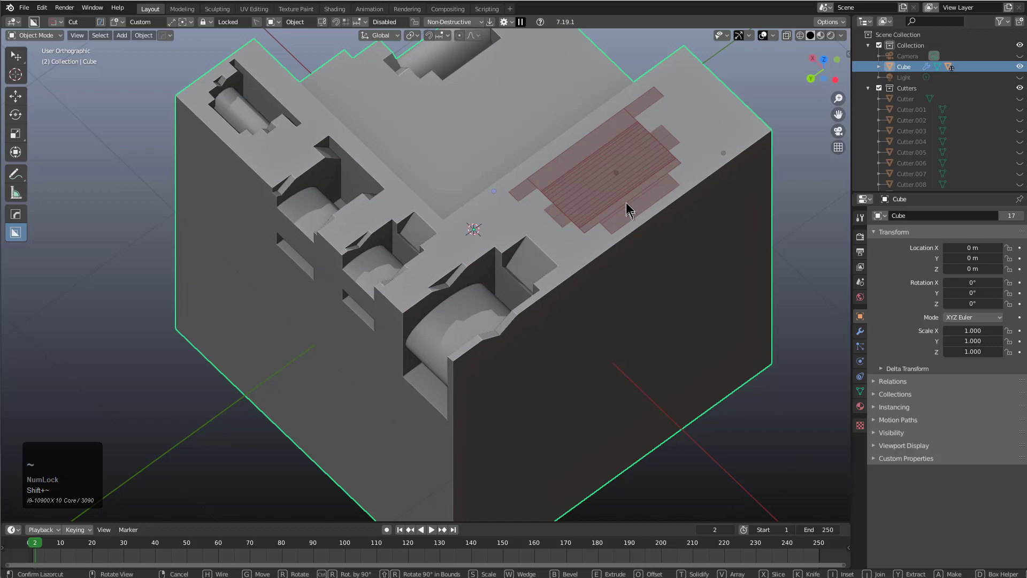
left_click(605, 192)
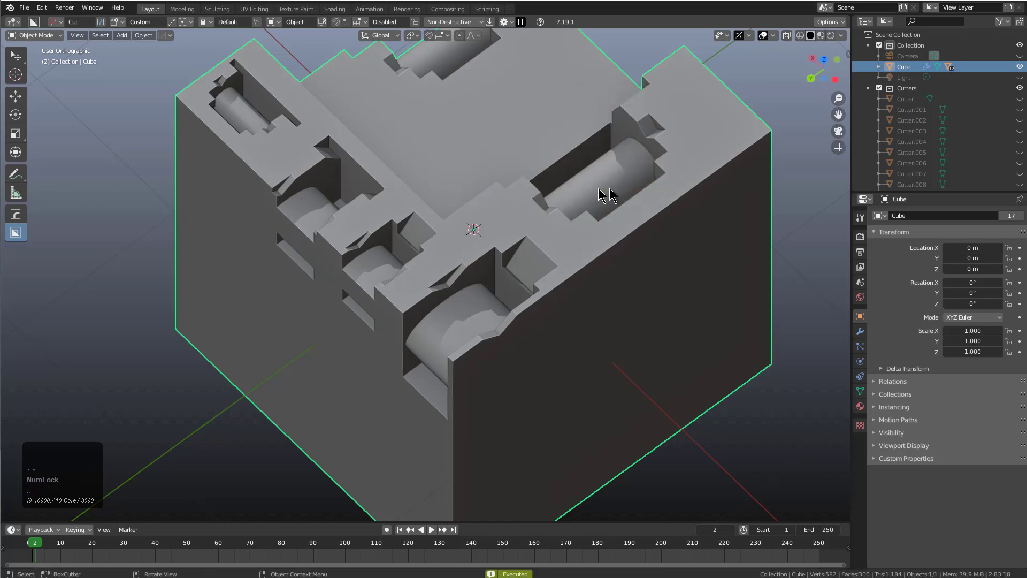
middle_click_drag(605, 193, 715, 199)
middle_click_drag(513, 126, 557, 264, "shift")
scroll(557, 264, "up", 1)
middle_click_drag(372, 231, 404, 213)
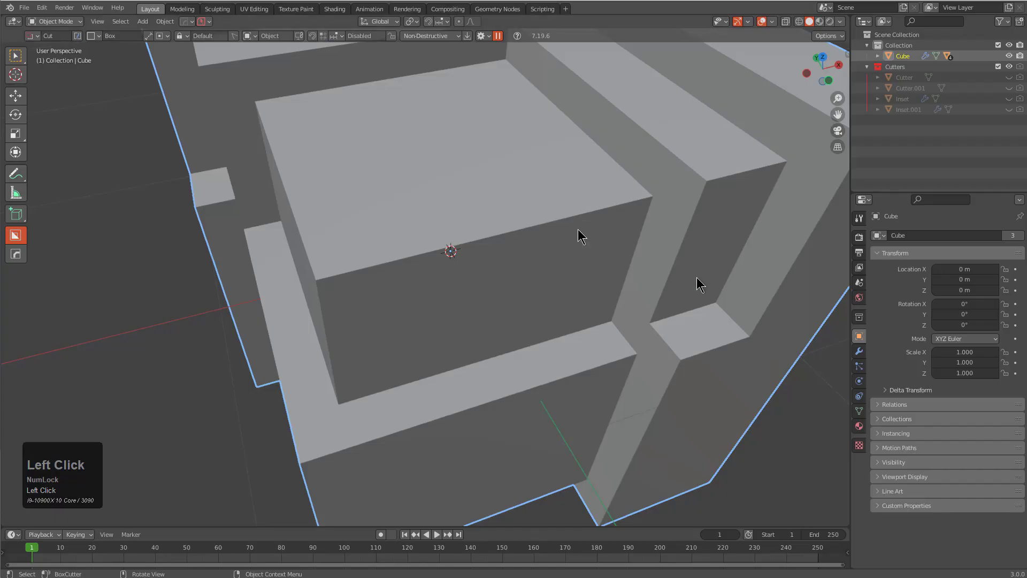
- Cut a box notch about 0.43 deep into the front edge of the inner block's top face
middle_click_drag(578, 229, 488, 236)
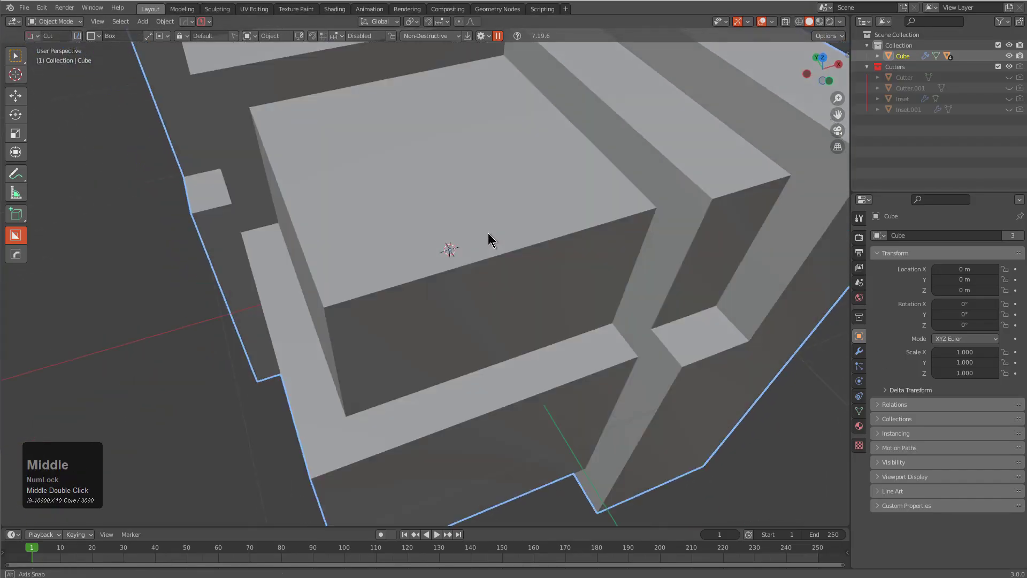
scroll(470, 203, "down", 2)
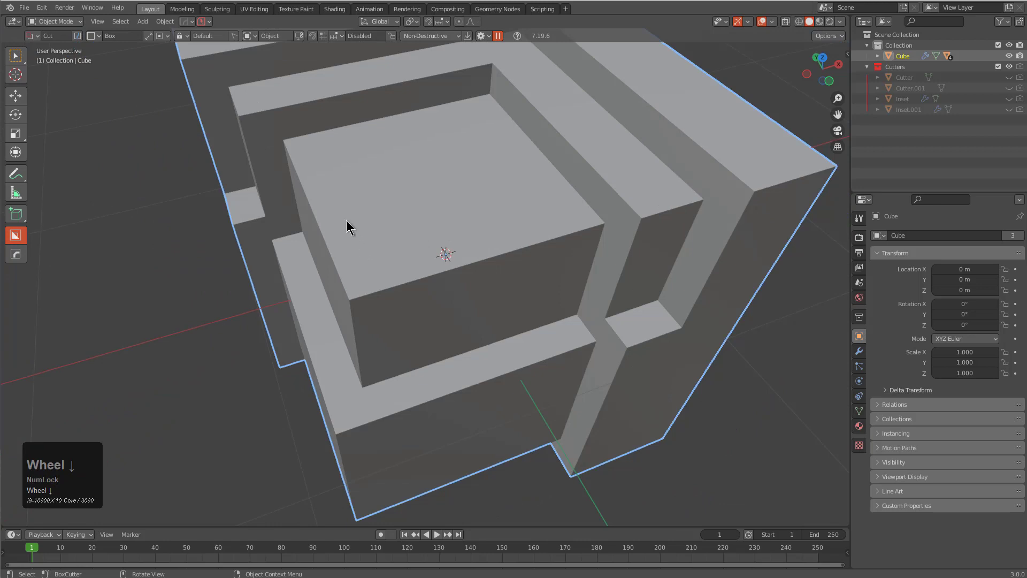
mouse_move(347, 220)
left_mouse_down()
mouse_move(403, 280)
mouse_move(467, 280)
mouse_move(461, 300)
left_mouse_up()
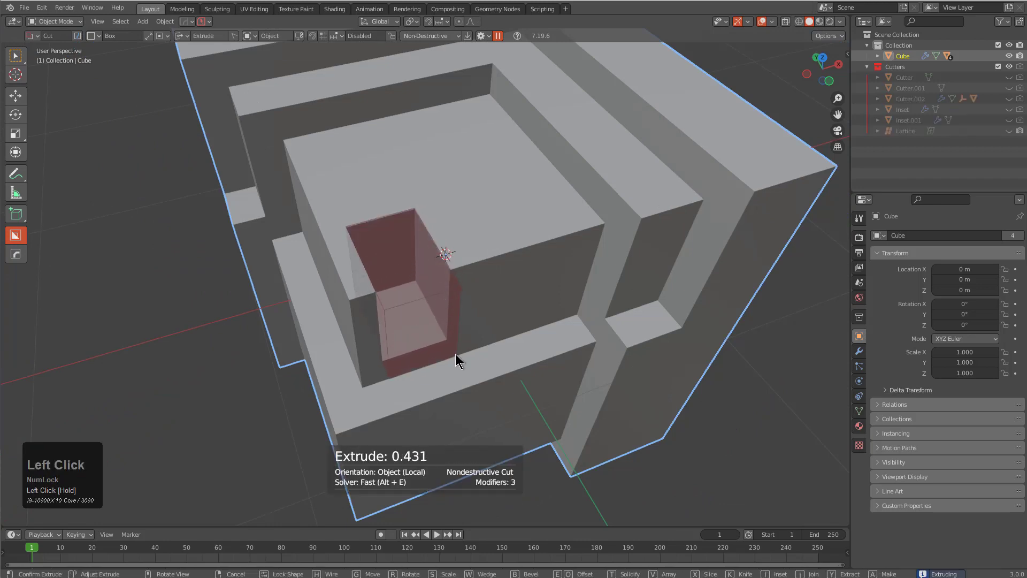
middle_click_drag(455, 354, 405, 287)
scroll(486, 238, "up", 3)
left_click(486, 238)
- Cut a wedge box about 0.078 deep across the notch's open front and another about 0.083 deep along its back edge
mouse_move(487, 238)
left_mouse_down()
mouse_move(301, 384)
mouse_move(301, 414)
left_mouse_up()
key("w")
left_click(300, 421, "ctrl")
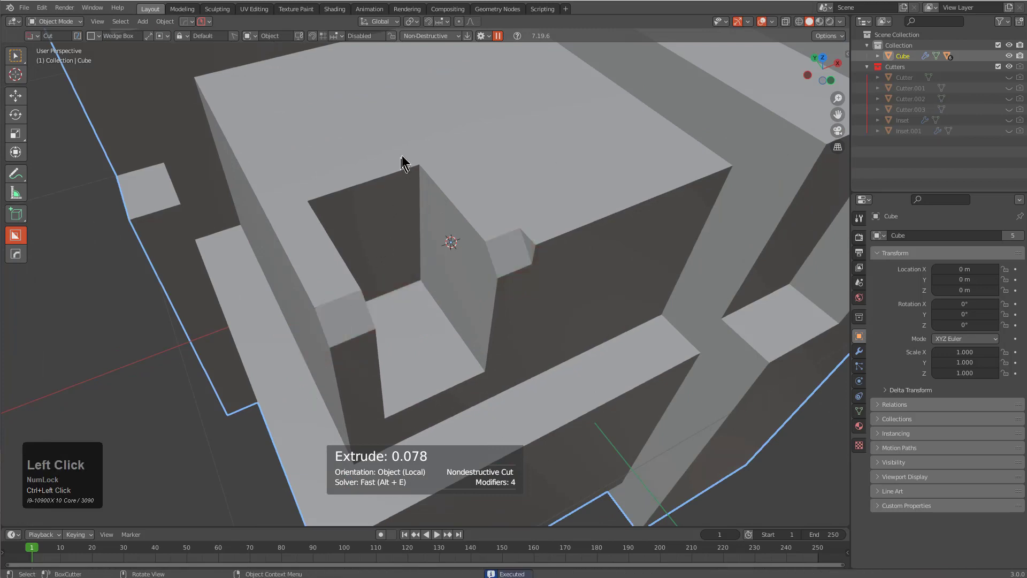
mouse_move(404, 163)
left_mouse_down()
mouse_move(345, 213)
mouse_move(334, 251)
left_mouse_up()
left_click(354, 275)
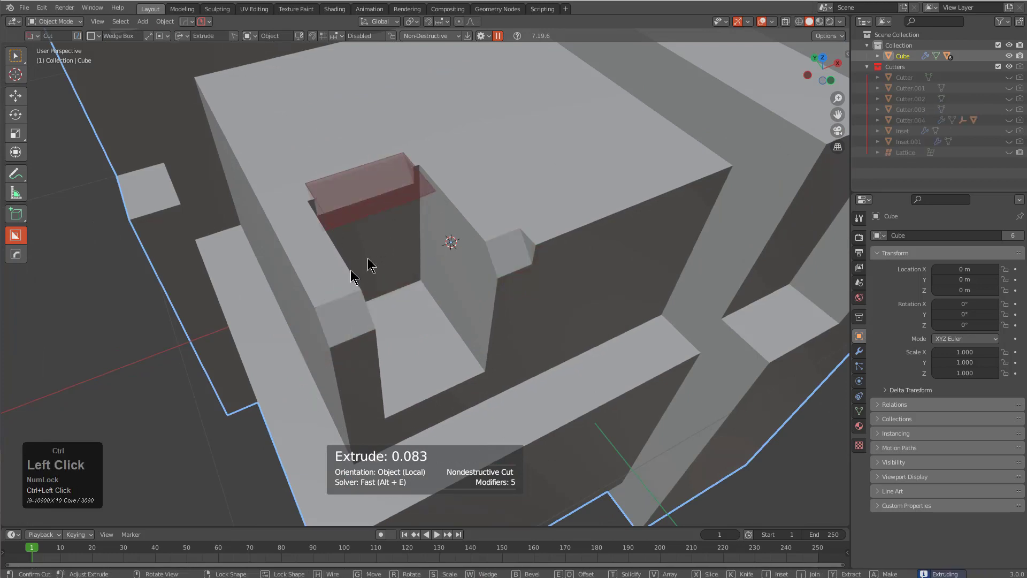
- Set the wedge factor to 0.5 and cut a wedge box about 0.119 deep along the inner block's front upper edge
key("d")
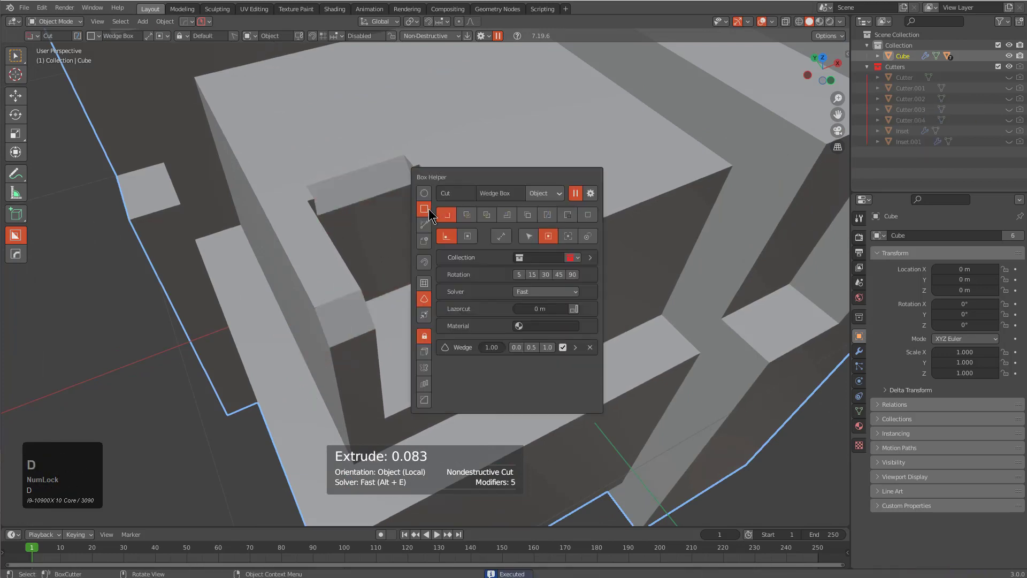
left_click(534, 348)
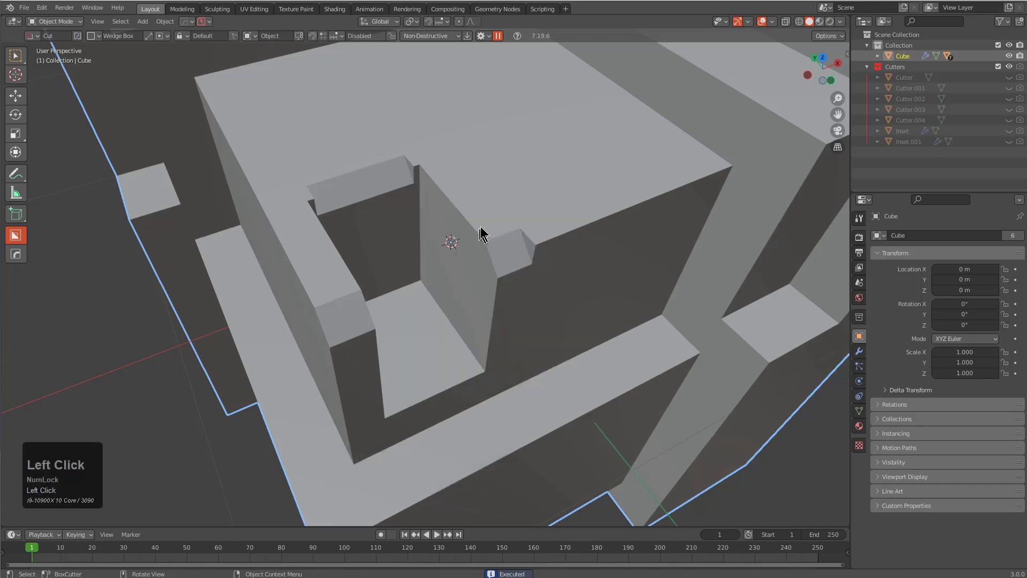
left_click_drag(544, 231, 692, 210)
left_click(683, 259, "ctrl")
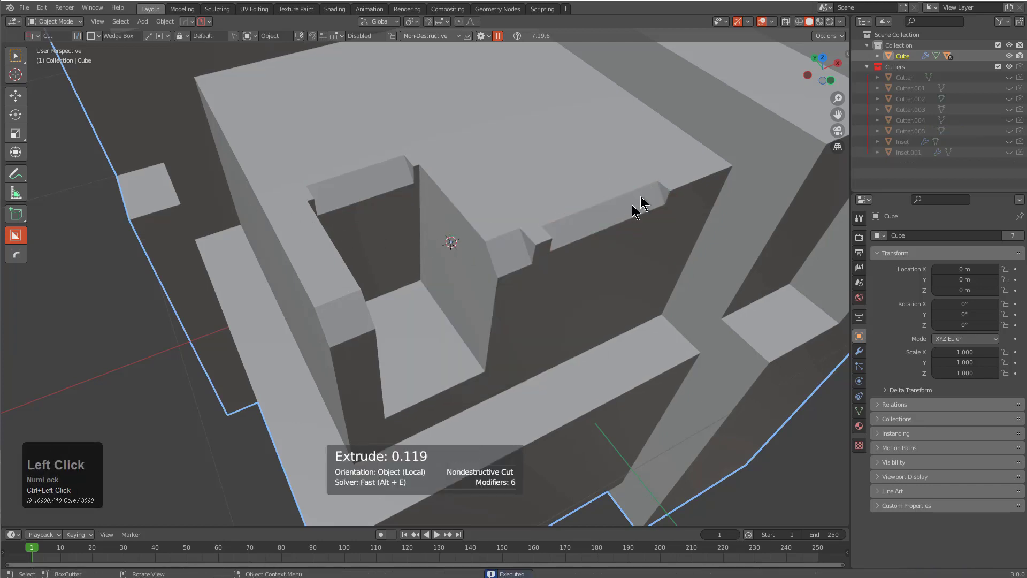
- Draw a 32-sided circle about 0.225 across on the notch's inner side wall and join it as a cylinder extruded about 0.336
key("d")
left_click(487, 223)
left_click_drag(455, 267, 478, 288)
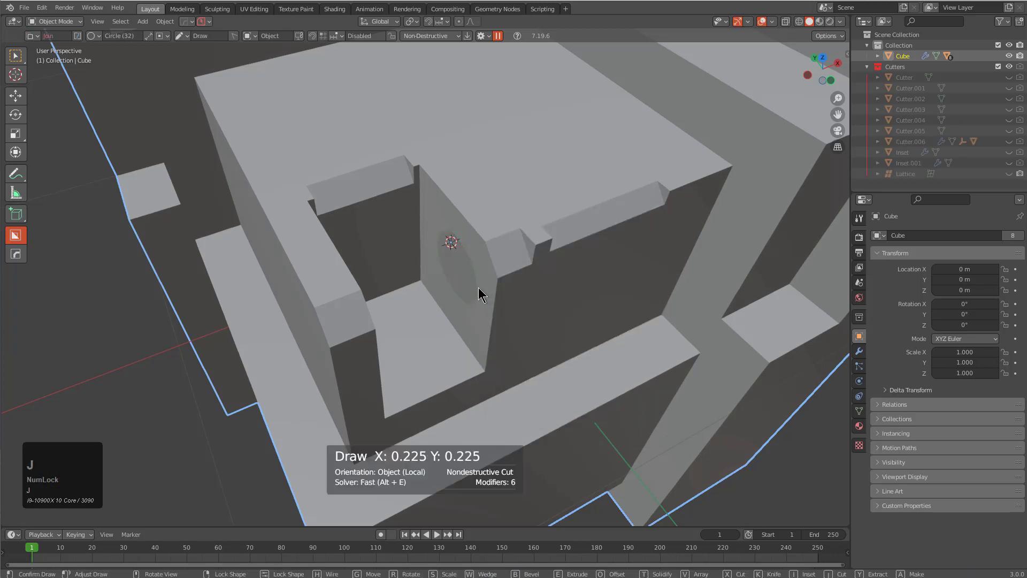
key("j")
left_click(394, 310)
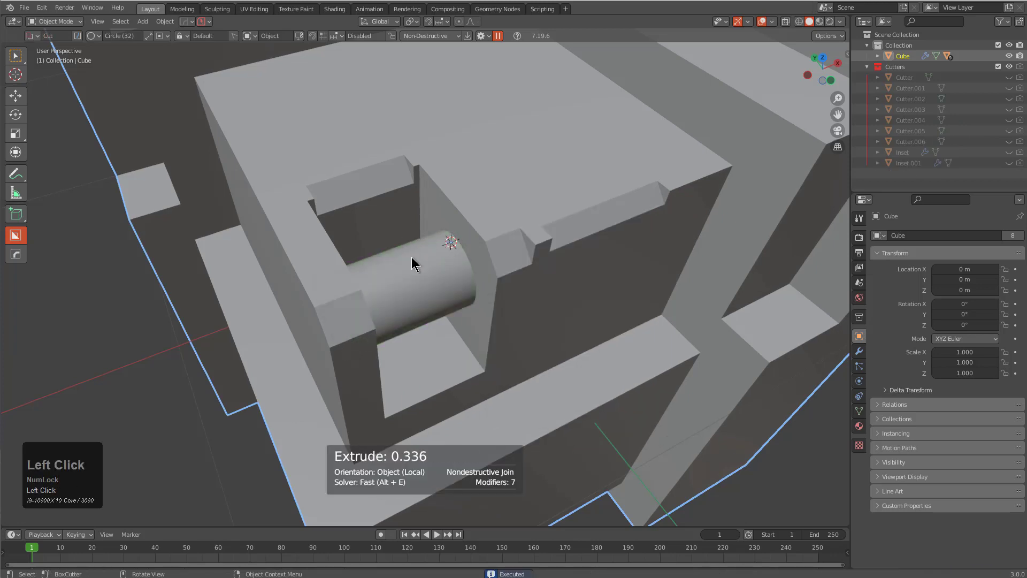
- Draw a circle cutter about 0.381 across at the notch's lower front edge
scroll(365, 354, "down", 2)
mouse_move(381, 355)
left_mouse_down()
mouse_move(456, 355)
mouse_move(446, 356)
left_mouse_up()
key("grave")
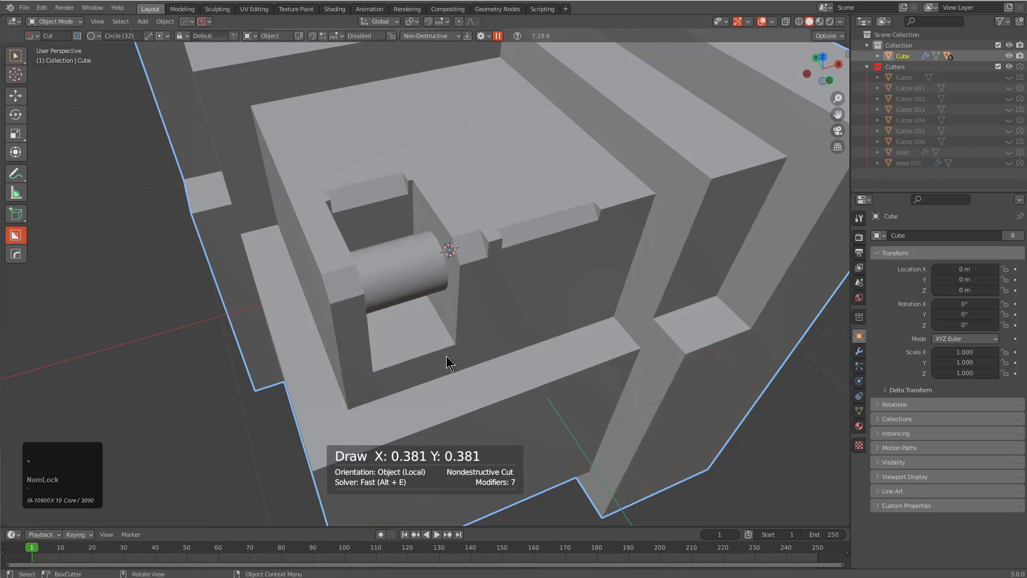
- Cut a wedge-shaped box notch about 0.134 deep at the lower edge of the recess holding the cylinder
key("d")
left_click_drag(381, 363, 451, 356)
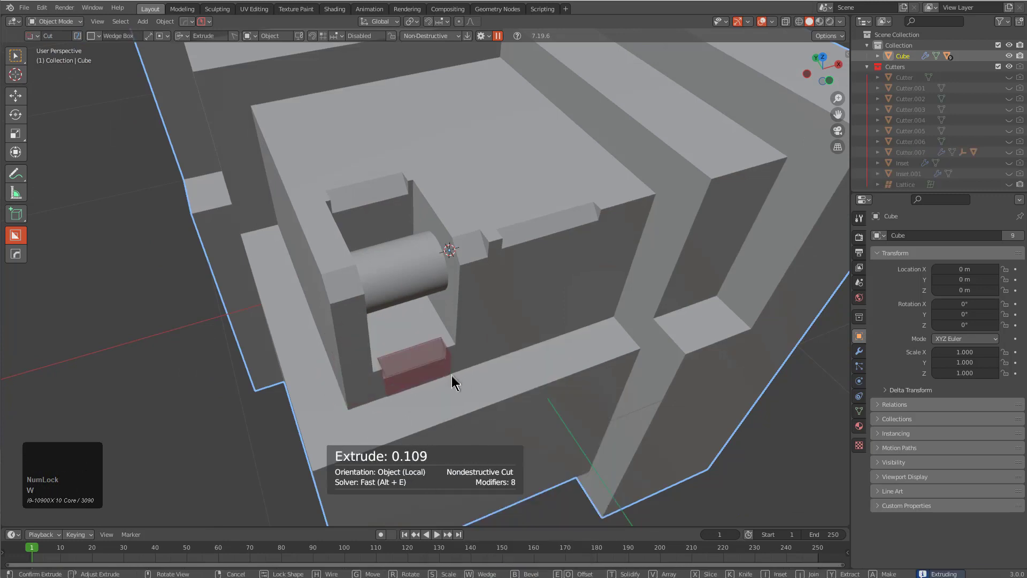
left_click(452, 362, "ctrl")
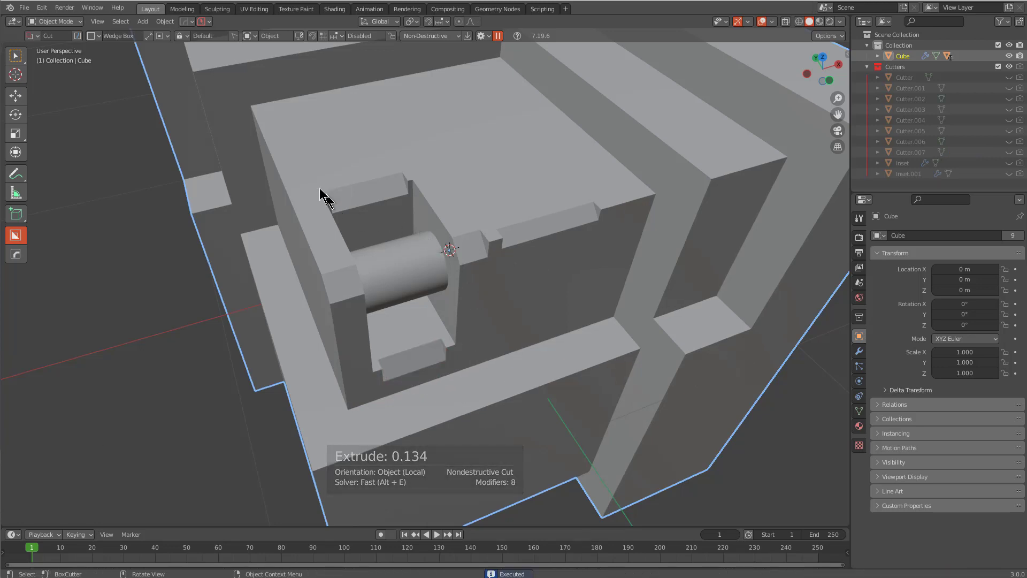
- Extract the whole cylinder recess as a custom cutter shape, using a box around it extruded about 0.537
mouse_move(296, 181)
left_mouse_down()
mouse_move(417, 267)
mouse_move(525, 302)
left_mouse_up()
key("w")
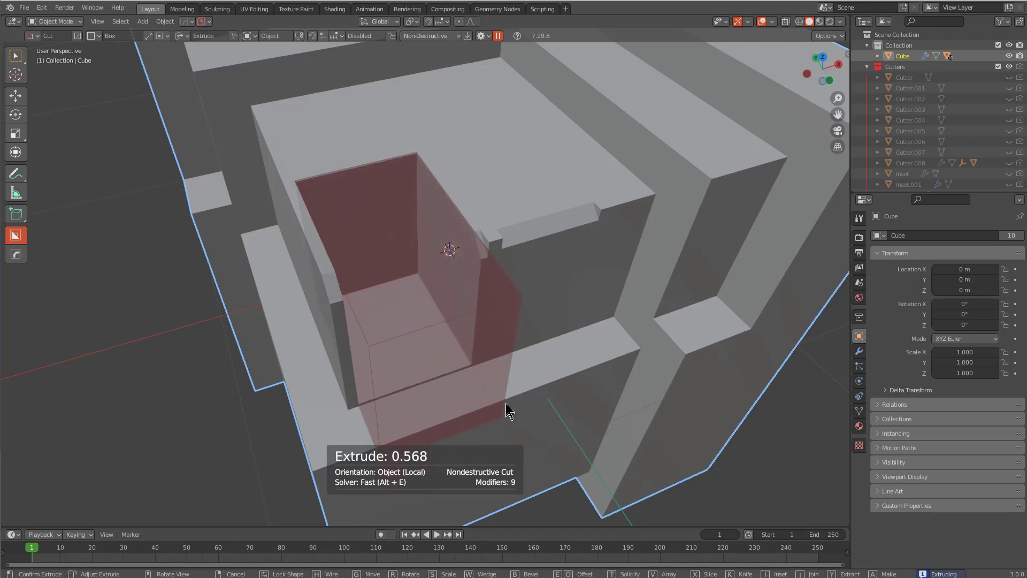
key("y")
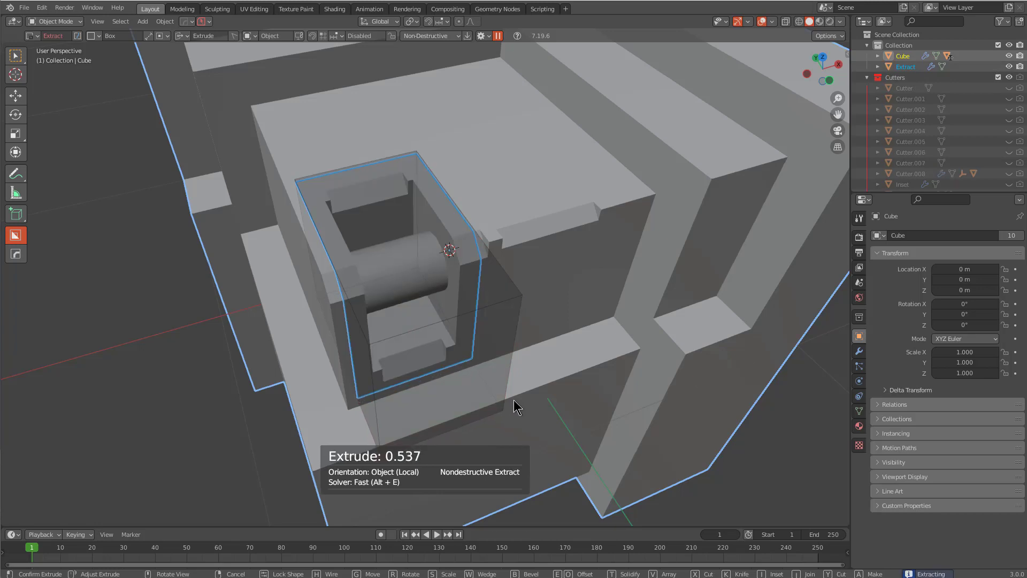
left_click(514, 400)
- Draw the extracted cutter about 0.443 by 0.440 beside the original recess, rotate it 90° and extrude it into the block
middle_click_drag(523, 263, 523, 268)
scroll(448, 222, "up", 1)
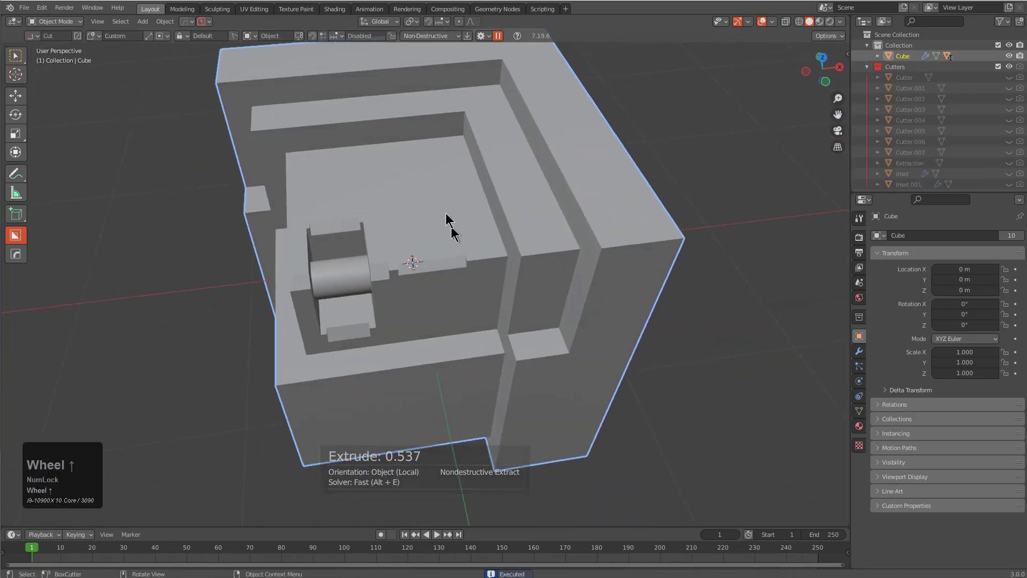
scroll(446, 216, "up", 1)
left_click_drag(397, 218, 528, 281)
key("Tab")
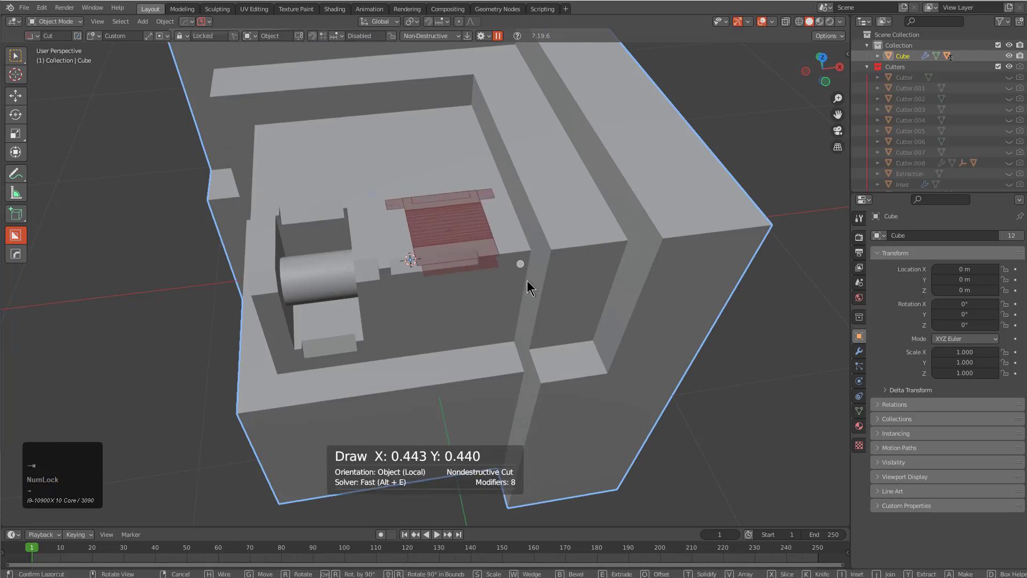
key("shift+grave")
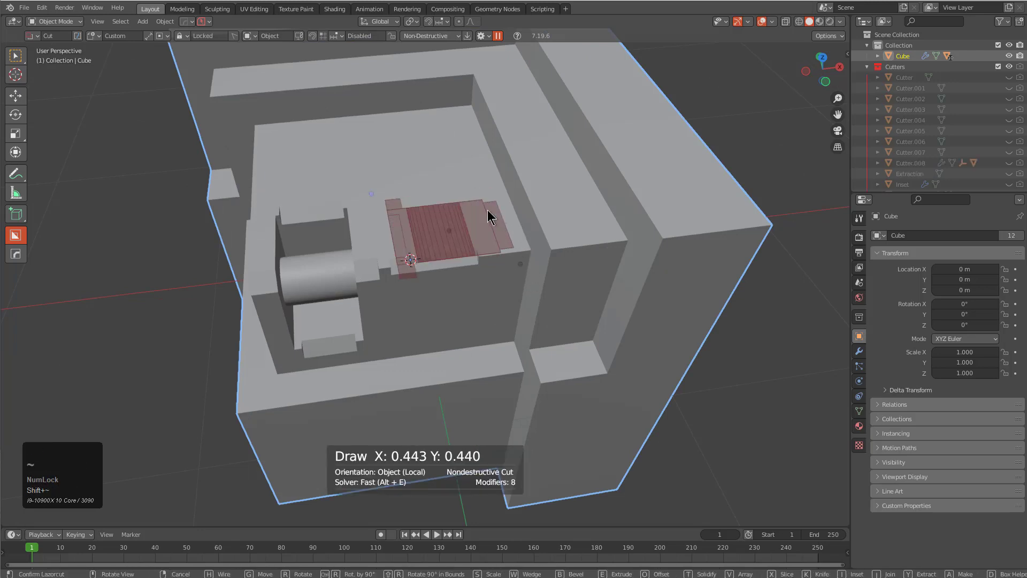
mouse_move(454, 229)
left_mouse_down()
mouse_move(452, 291)
mouse_move(436, 303)
mouse_move(430, 253)
mouse_move(429, 314)
left_mouse_up()
middle_click_drag(428, 314, 482, 306)
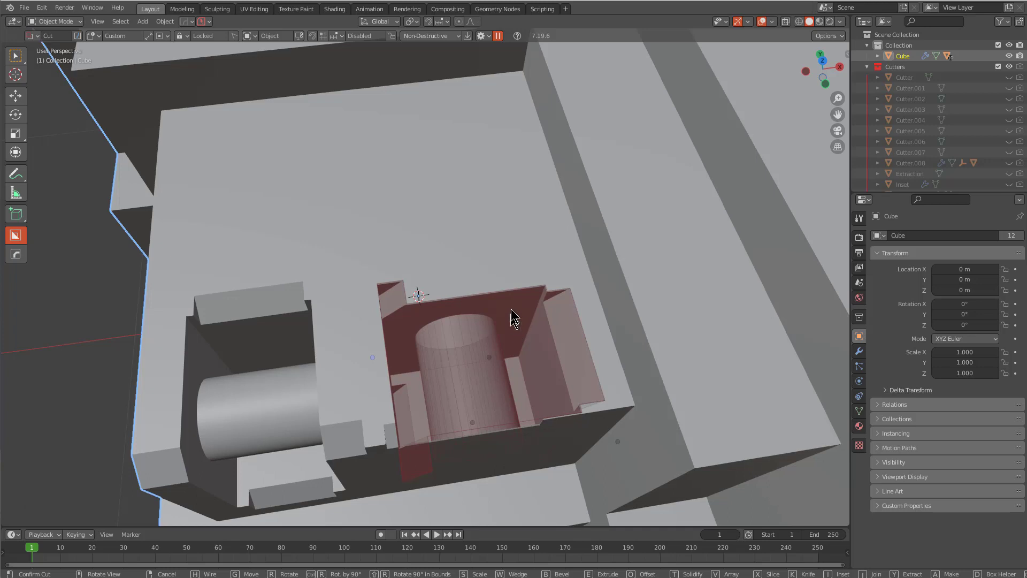
- Move the extruded cutter into position at the inner platform's front edge and apply the cut
scroll(519, 314, "down", 3)
middle_click_drag(518, 314, 539, 340)
key("g")
left_click(549, 357)
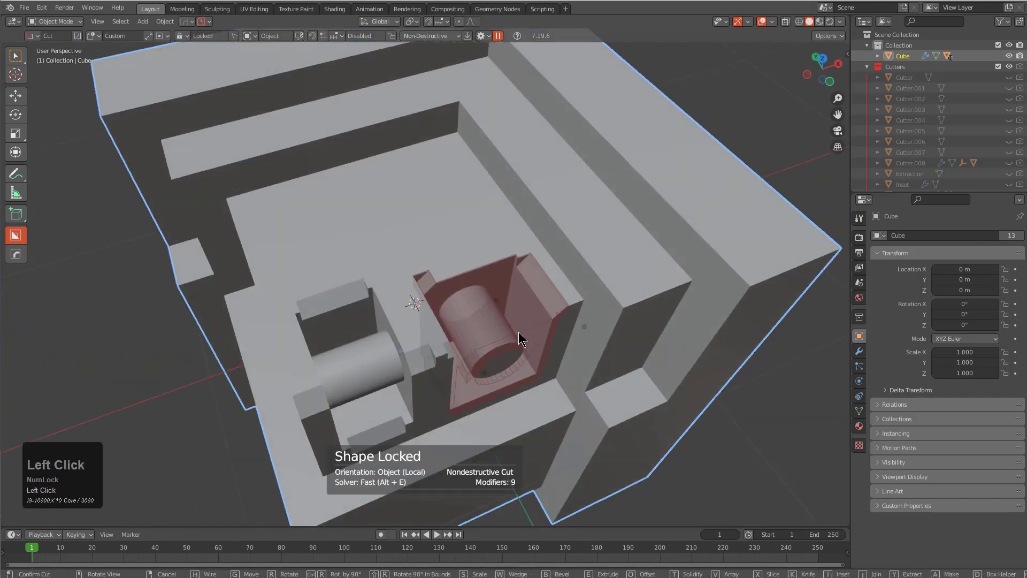
middle_click_drag(518, 332, 490, 296)
left_click(570, 296)
middle_click_drag(569, 295, 464, 288)
left_click(464, 293)
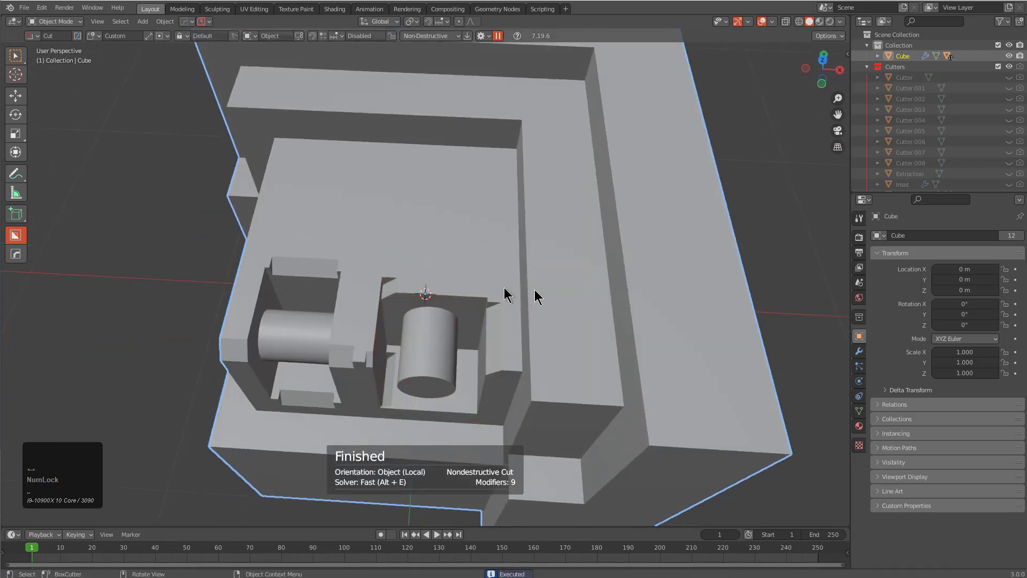
- Draw the extracted cutter about 0.413 by 0.410 on the outer rim, rotate it in 90° increments and move it onto the outer edge
scroll(589, 268, "down", 2)
mouse_move(585, 262)
left_mouse_down()
mouse_move(713, 399)
mouse_move(707, 355)
left_mouse_up()
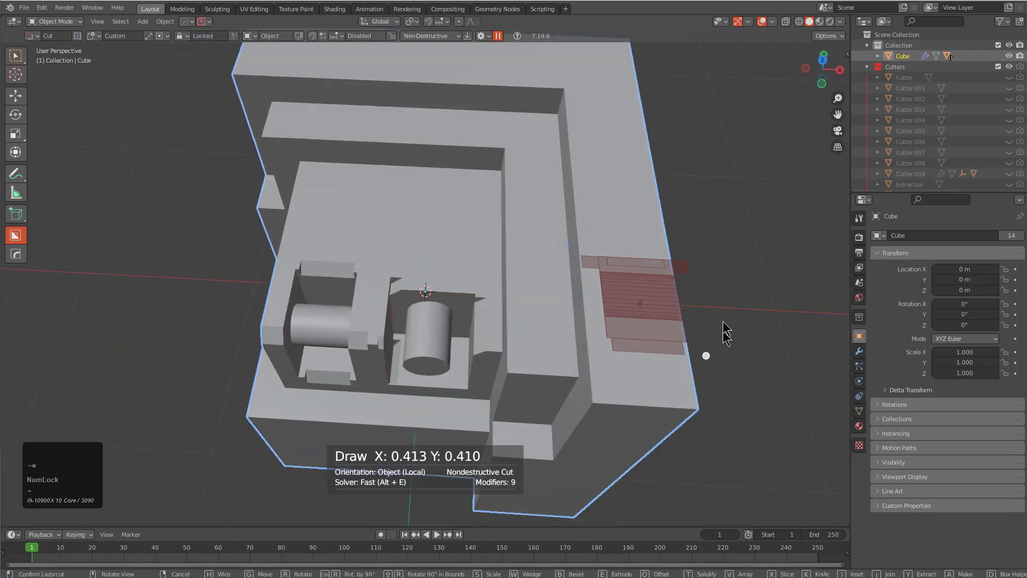
key("ctrl+r")
key("ctrl+r")
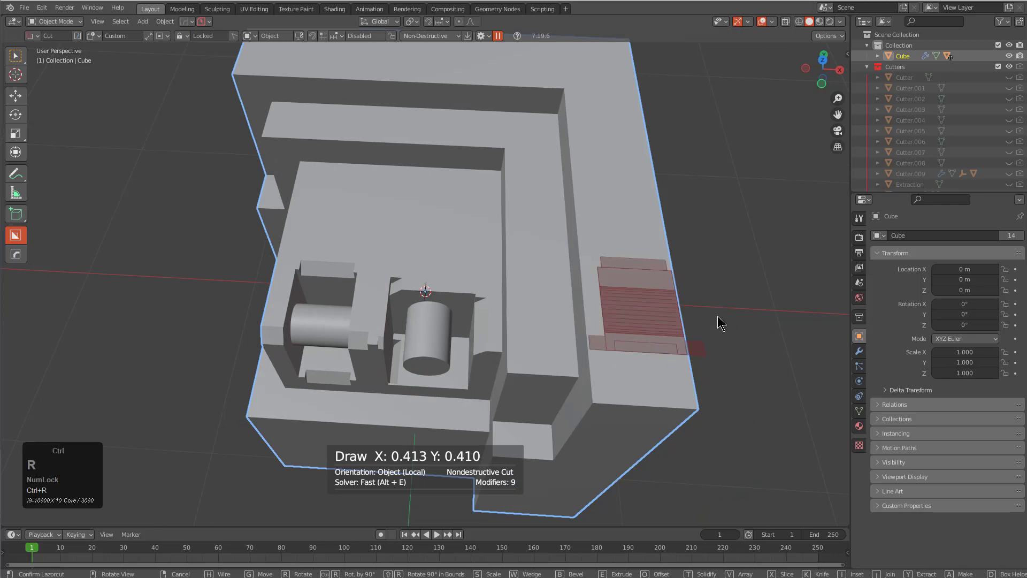
key("ctrl+r")
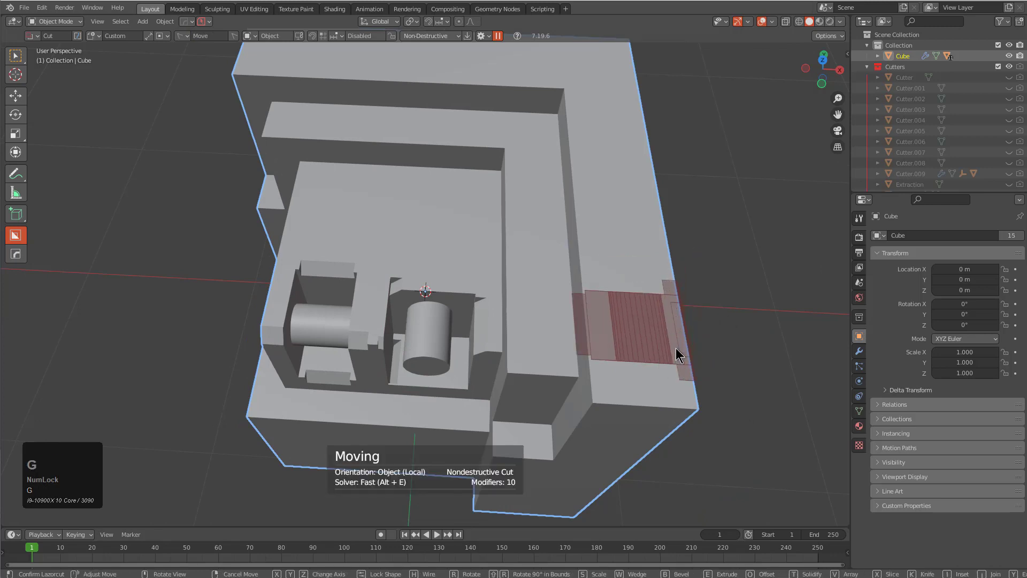
left_click(678, 351)
- Cut another extracted recess about 0.382 by 0.379 beside the outer-rim recess, rotated and moved to the block's outer edge
middle_click_drag(679, 351, 464, 286)
key("alt+z")
scroll(422, 283, "up", 2, "shift")
key("KP_1")
middle_click_drag(471, 366, 315, 222)
scroll(315, 223, "up", 2)
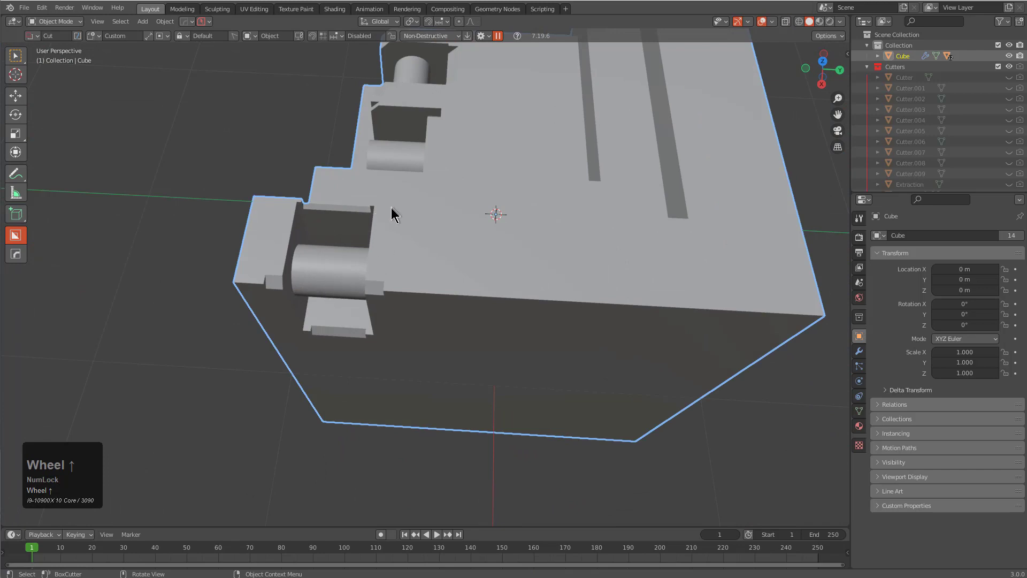
mouse_move(392, 210)
left_mouse_down()
mouse_move(640, 319)
mouse_move(571, 282)
left_mouse_up()
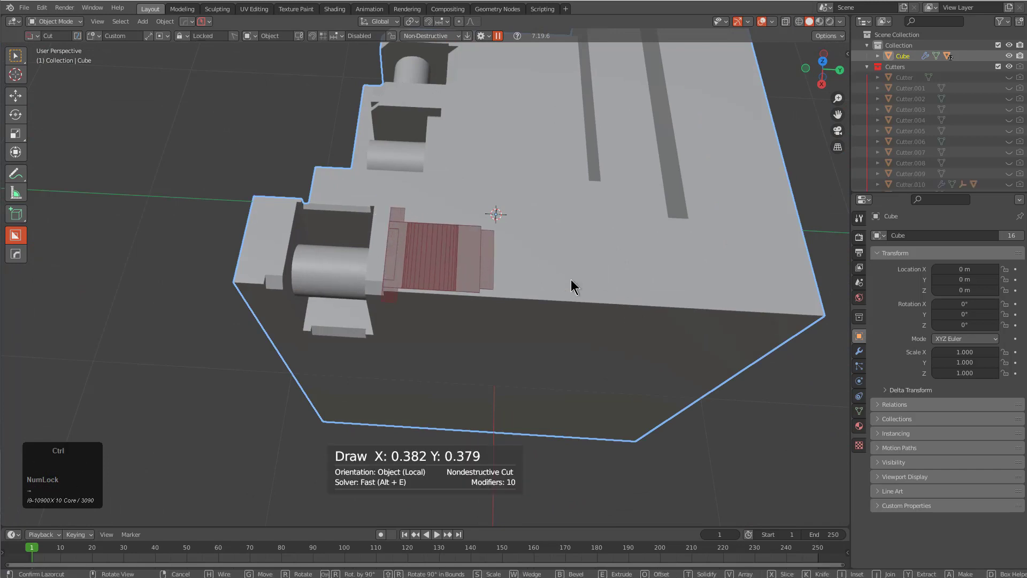
key("r")
key("g")
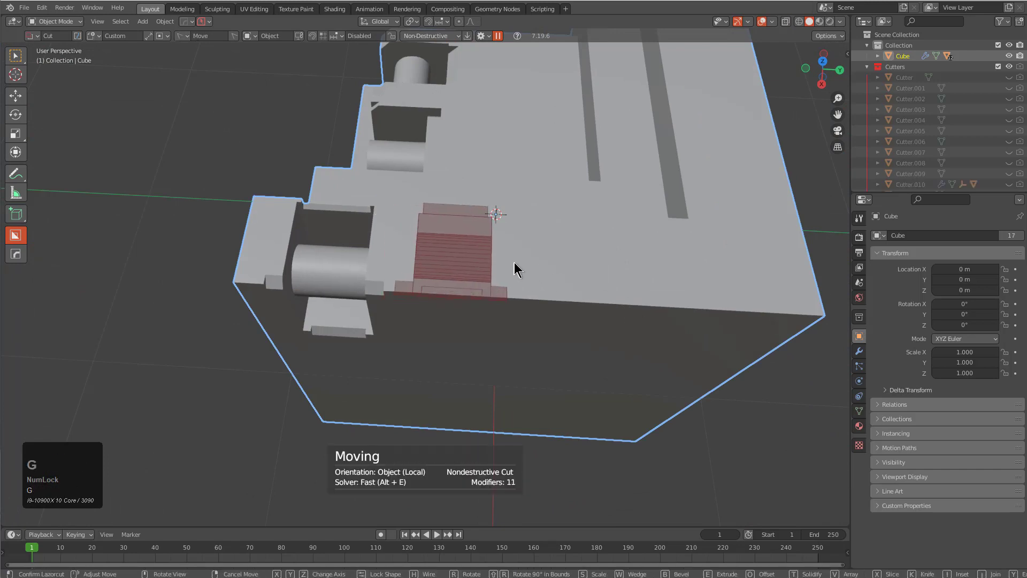
key("space")
- Try cutting the extracted shape, about 0.384 by 0.381, at the inner platform's free corner, inspect it in X-ray and undo it
scroll(524, 270, "down", 4)
middle_click_drag(524, 270, 483, 273)
key("Caps_Lock")
scroll(415, 240, "up", 3)
mouse_move(370, 254)
left_mouse_down()
mouse_move(374, 368)
mouse_move(385, 337)
left_mouse_up()
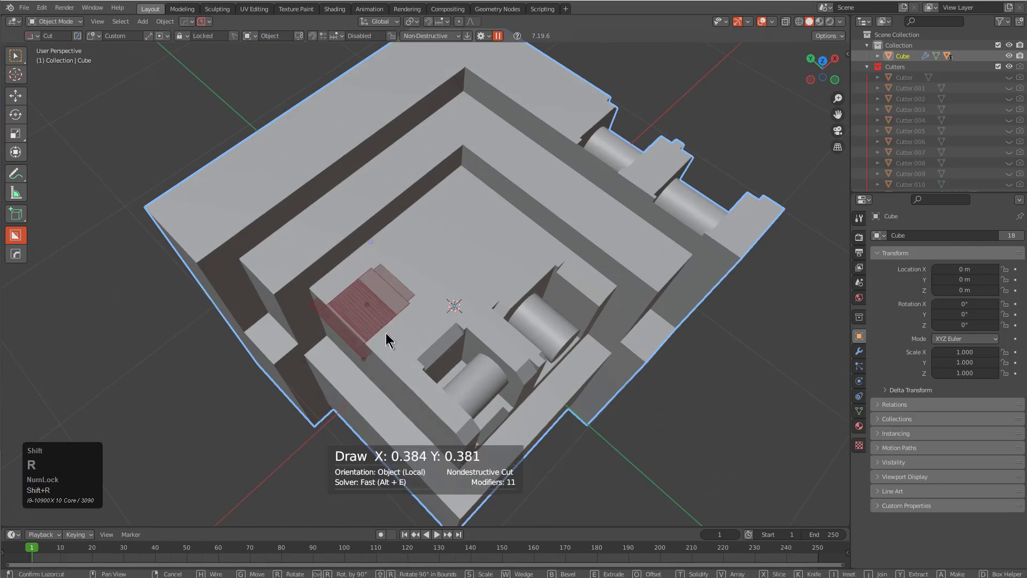
key("g")
left_click(407, 318)
middle_click_drag(408, 318, 405, 257)
key("alt+z")
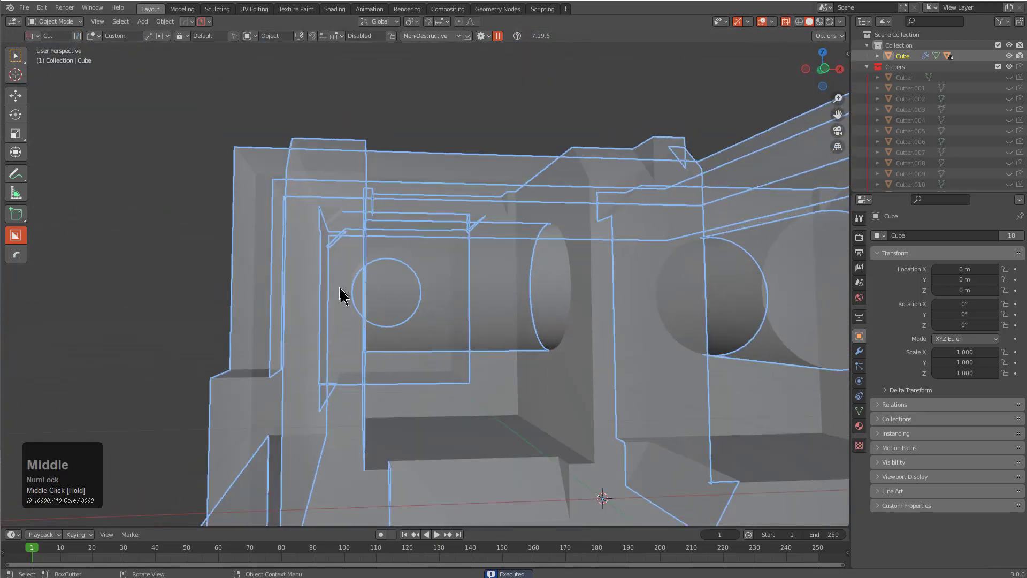
middle_click_drag(340, 289, 389, 303)
key("ctrl+z")
- Redraw the extracted cutter near the inner platform's free corner, rotate it about Z and move it onto the platform's edge
scroll(333, 251, "down", 4)
middle_click_drag(345, 243, 370, 262)
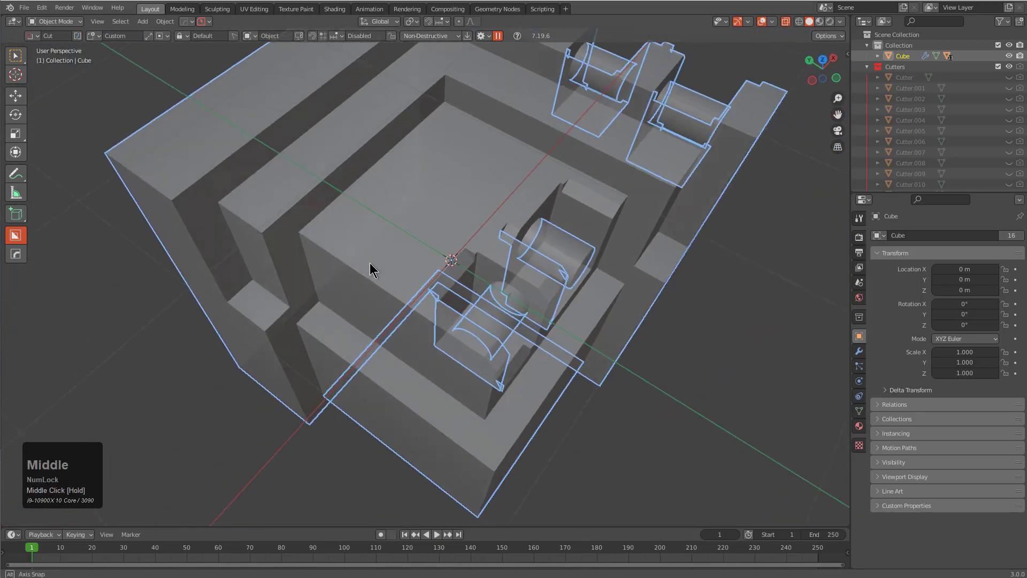
key("alt+z")
mouse_move(358, 194)
left_mouse_down()
mouse_move(402, 316)
mouse_move(394, 355)
mouse_move(443, 310)
left_mouse_up()
key("r")
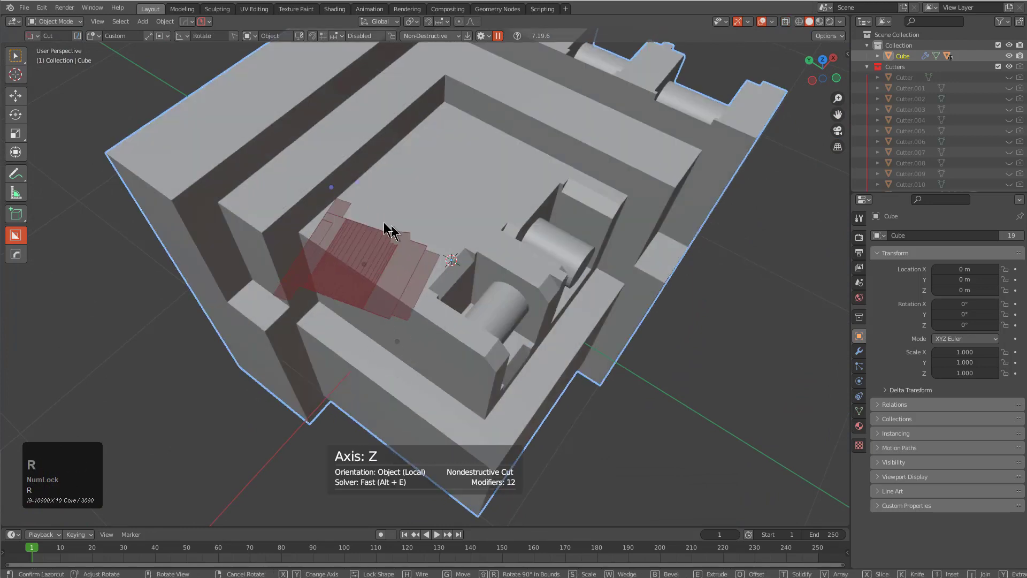
left_click(403, 305)
key("g")
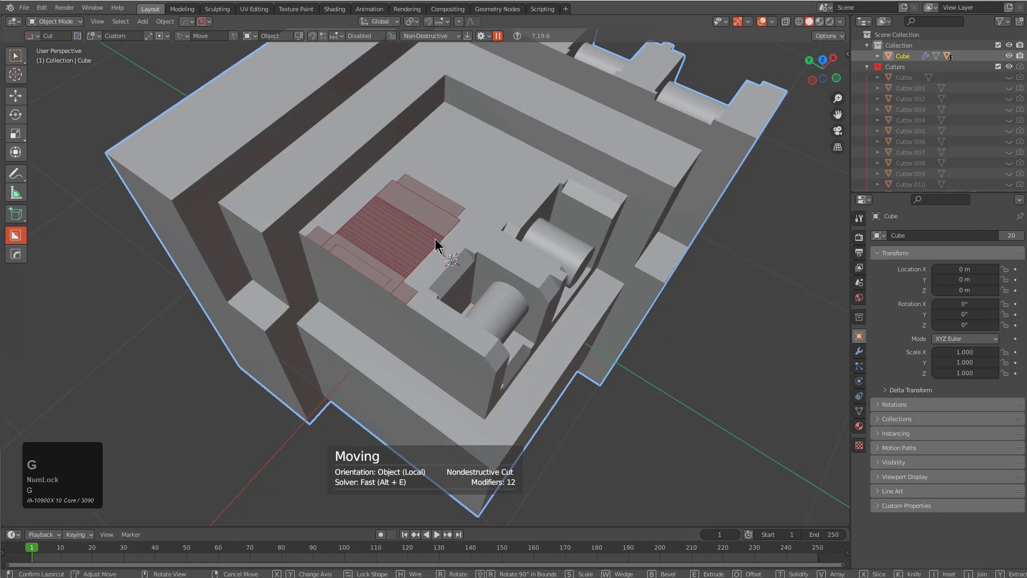
left_click(435, 241)
mouse_move(436, 241)
middle_mouse_down()
mouse_move(408, 280)
mouse_move(421, 246)
mouse_move(454, 263)
mouse_move(423, 289)
mouse_move(413, 275)
mouse_move(423, 278)
mouse_move(466, 245)
mouse_move(433, 249)
middle_mouse_up()
scroll(434, 249, "down", 2)
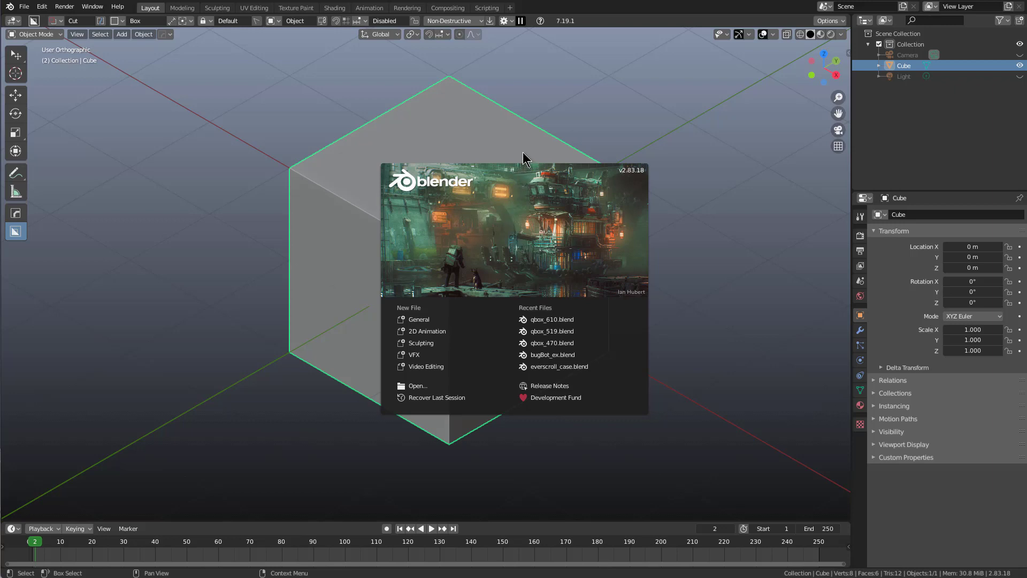
- Dismiss the splash screen and show the BoxCutter help and settings beside the default cube
left_click(529, 89)
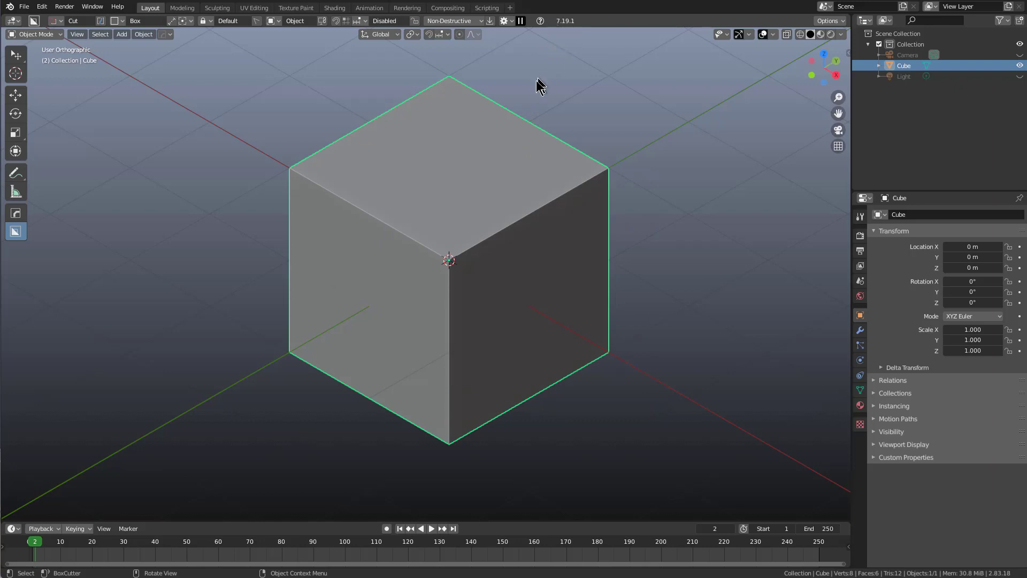
key("n")
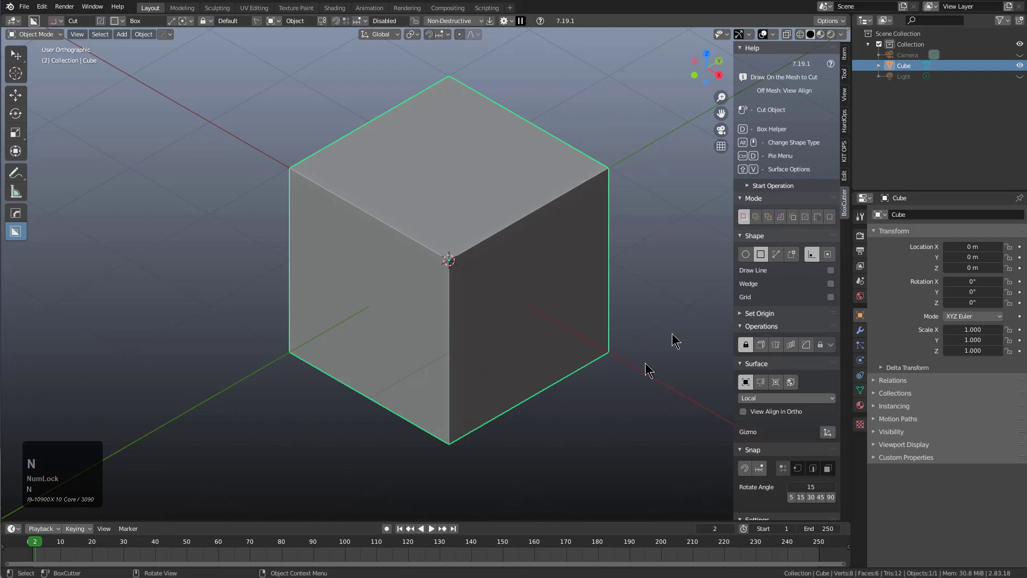
left_click_drag(843, 188, 847, 115)
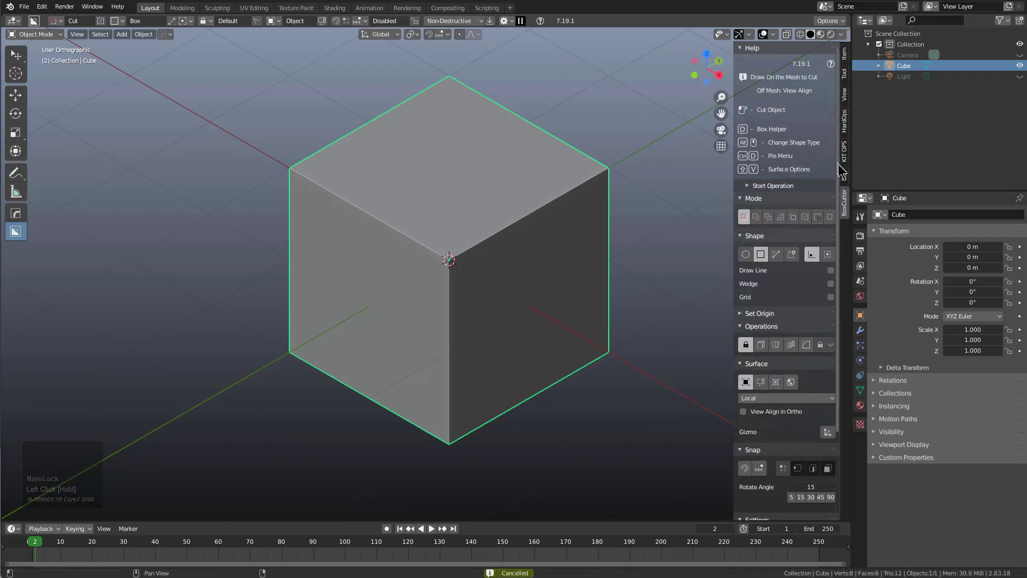
left_click(843, 152)
left_click(845, 192)
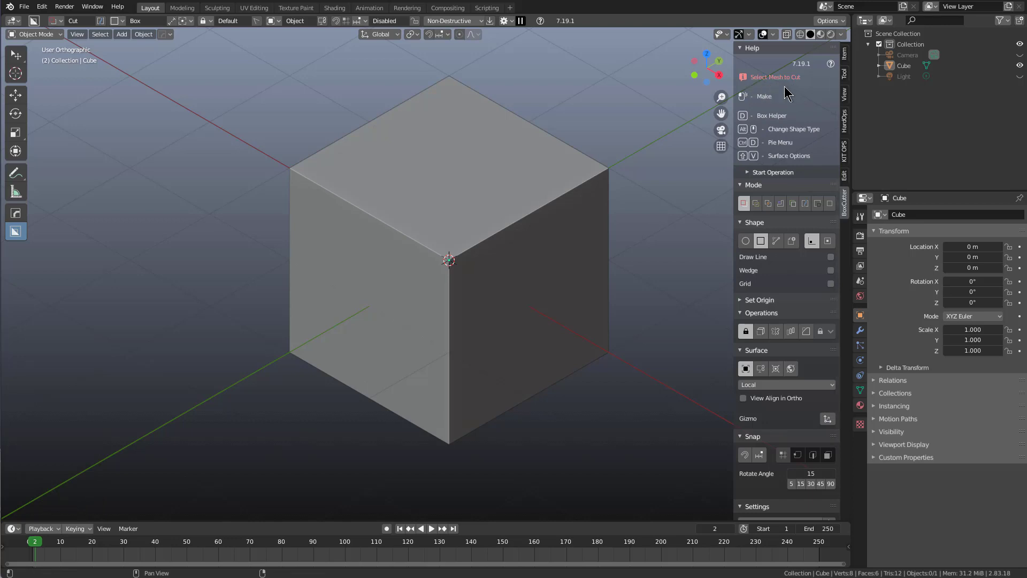
- Select the cube and try a box cut from its top face, cancelling the extrusion
left_click_drag(637, 109, 576, 316)
right_click(573, 262)
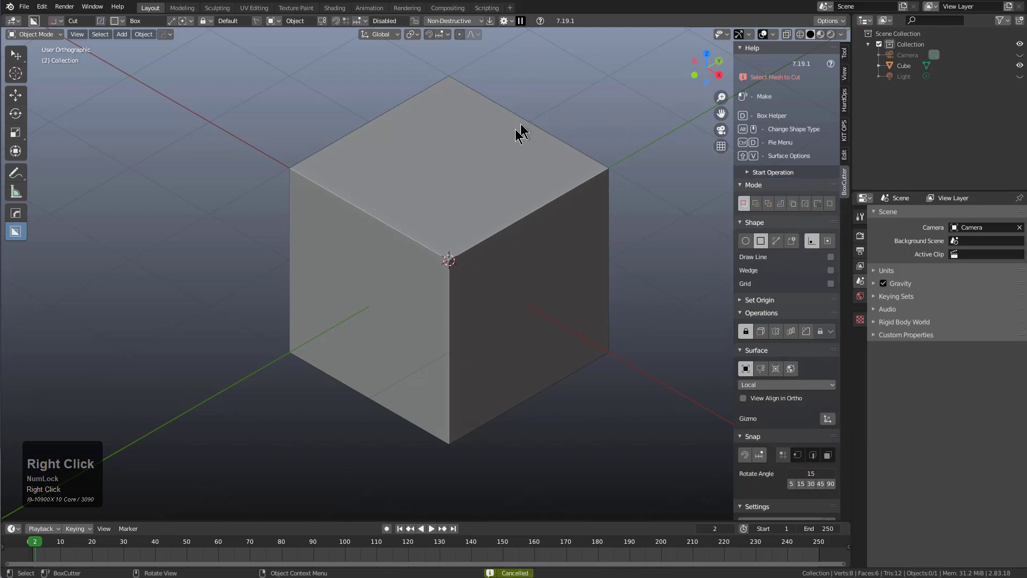
left_click(521, 201)
left_click_drag(539, 161, 434, 267)
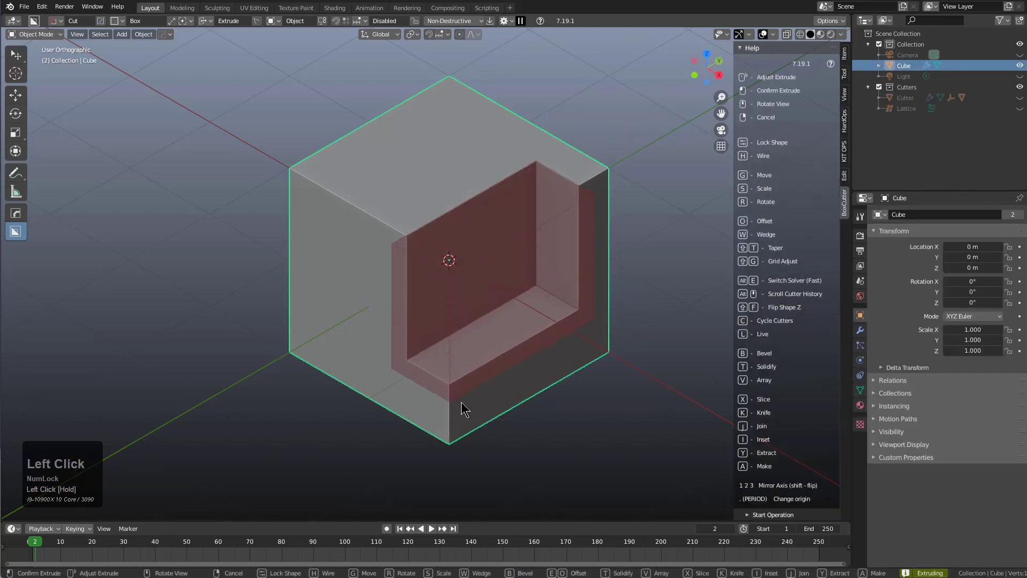
right_click(462, 401)
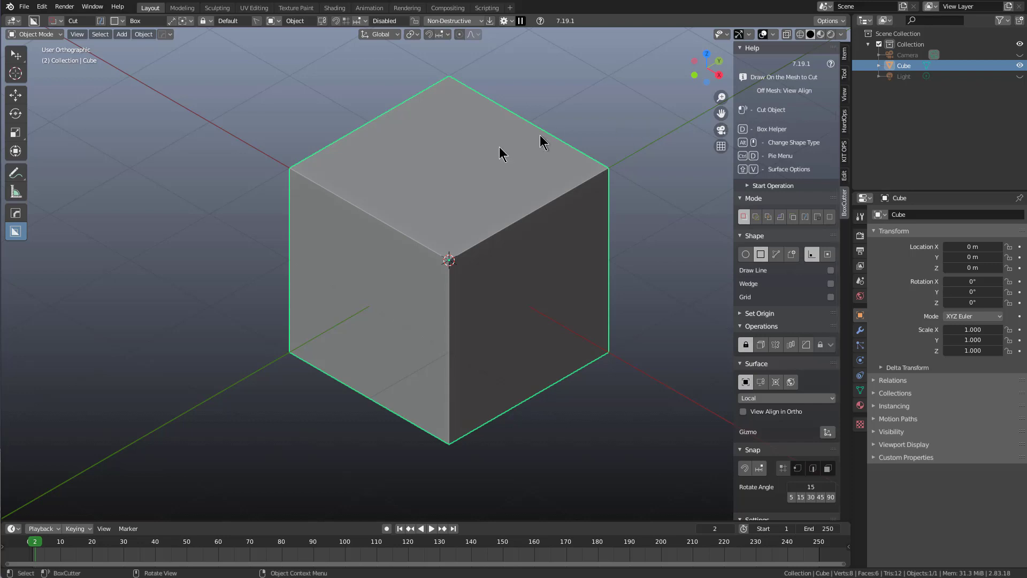
- Enable BoxCutter snapping, preview the snap dots on the cube's top face and switch the snap type to Grid
left_click(336, 21)
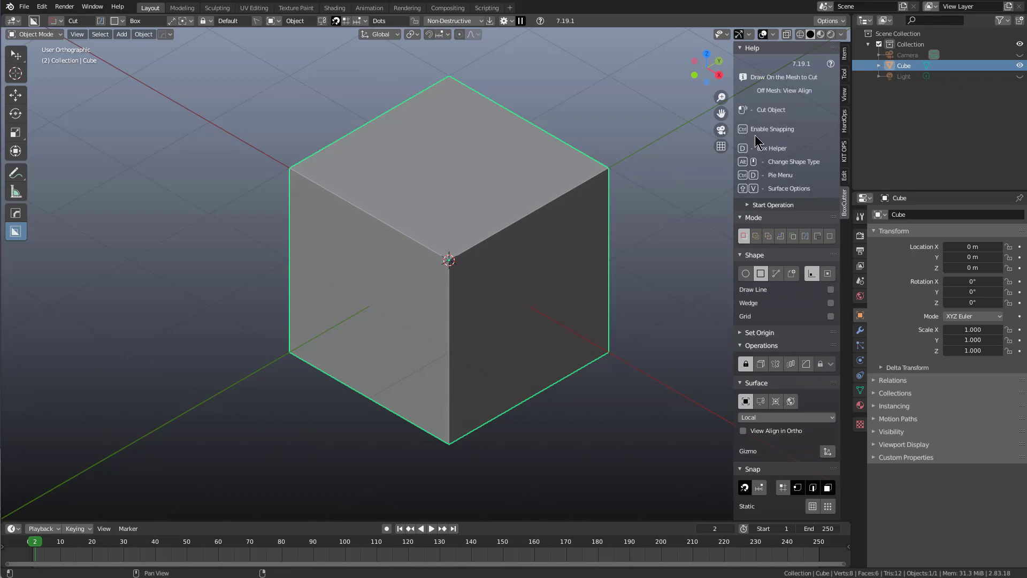
key("ctrl")
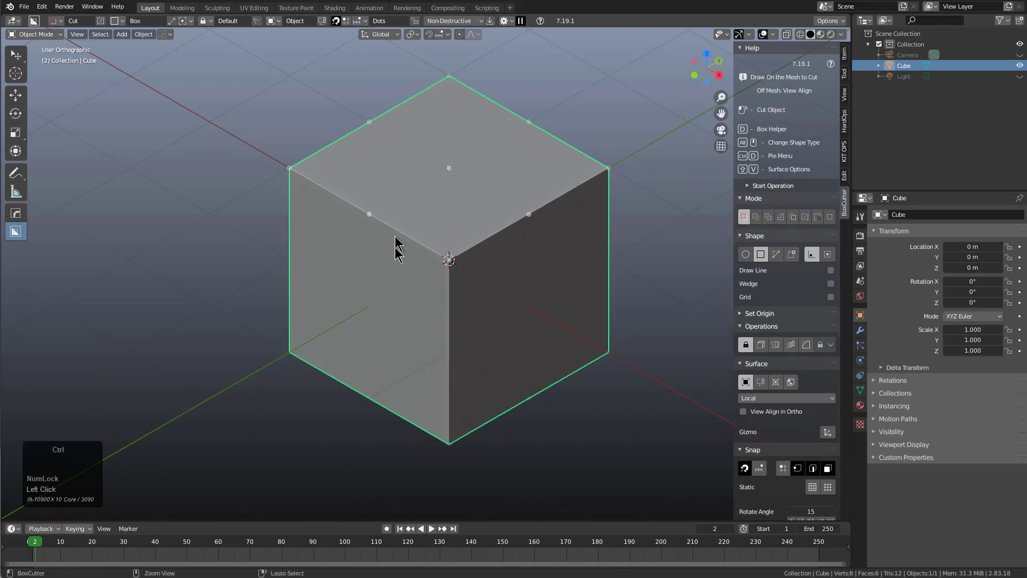
left_click(346, 22)
key("ctrl")
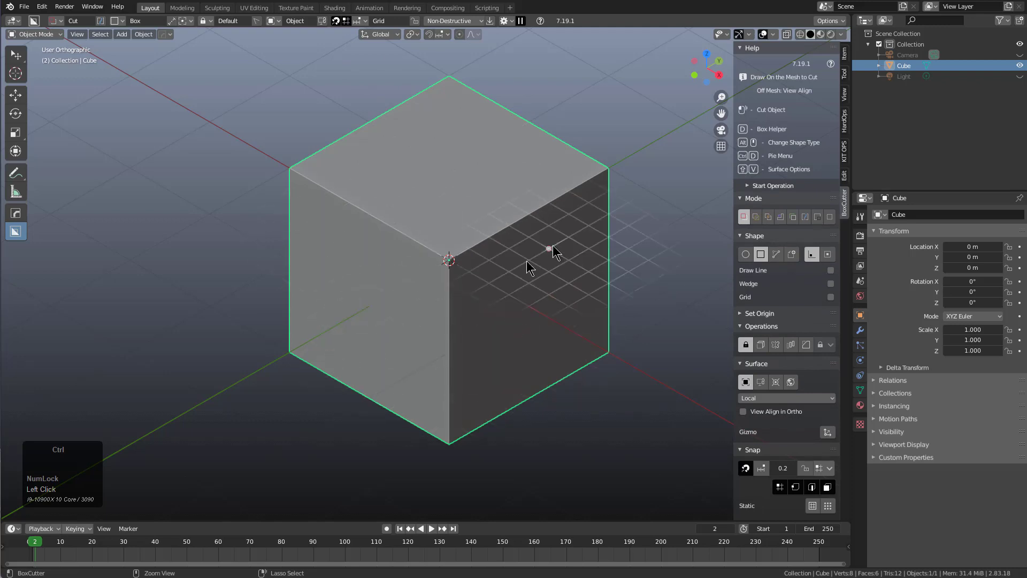
- Switch grid snapping to Static and display the grid across one of the cube's vertical faces
left_click(362, 20)
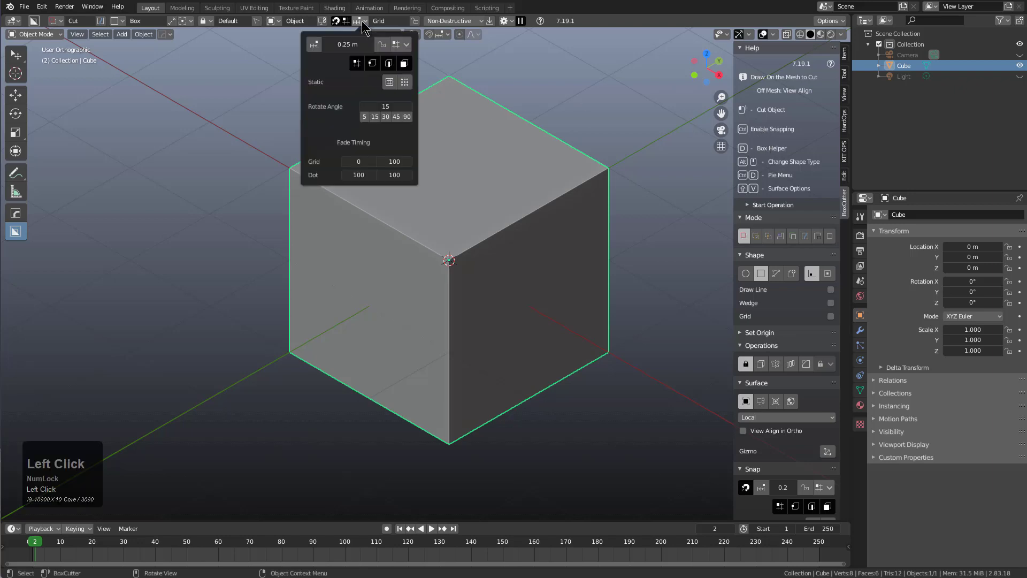
left_click(392, 85)
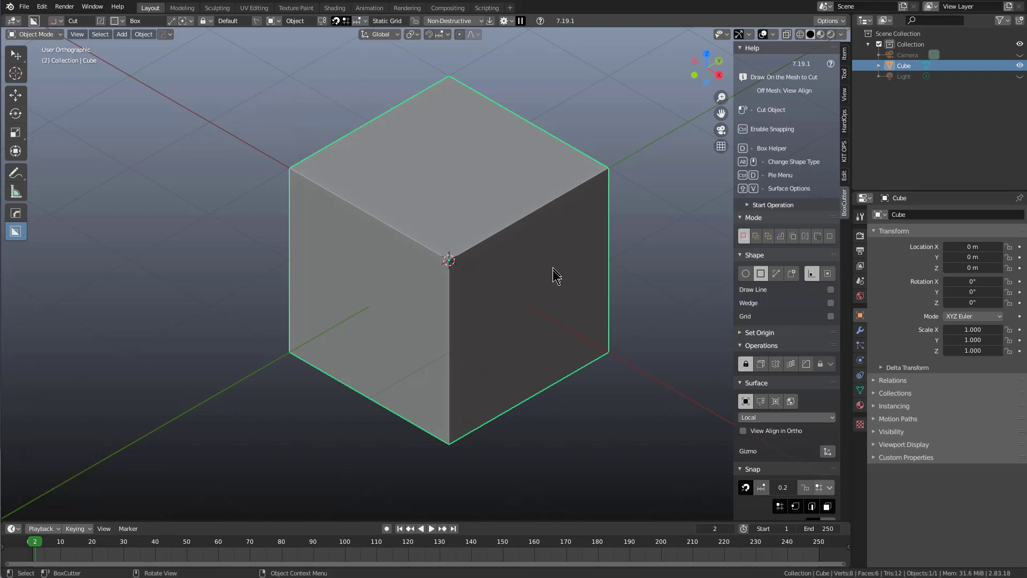
key("ctrl")
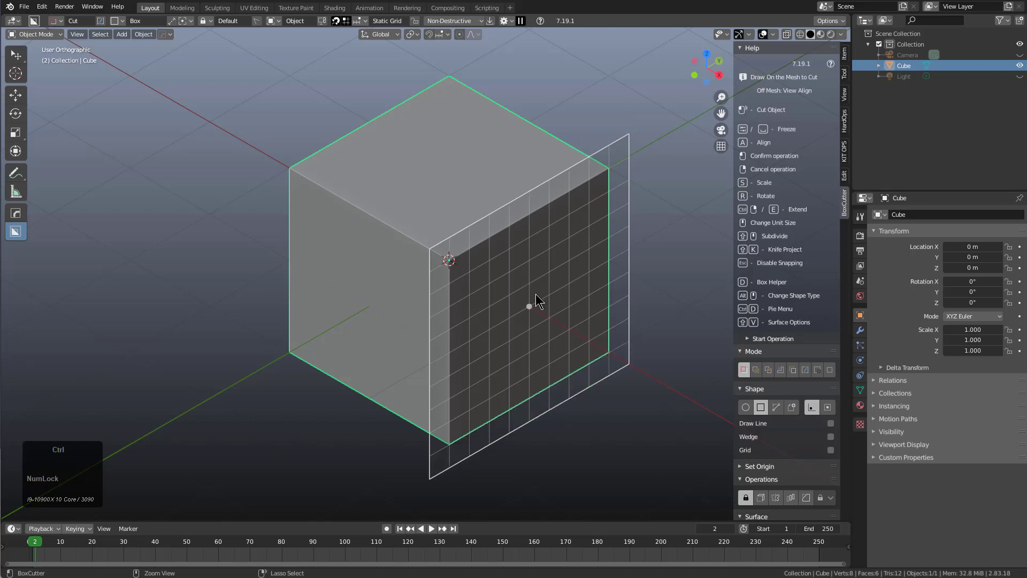
- Freeze the static grid on one of the cube's vertical faces, cancel it and display an unfrozen grid over the cube again
key("ctrl+space")
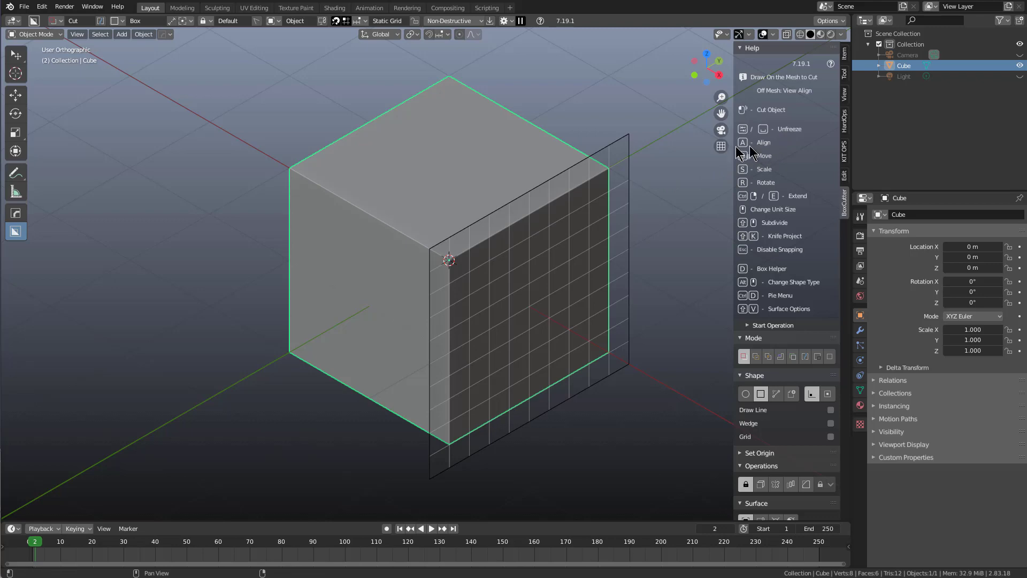
key("Escape")
key("ctrl")
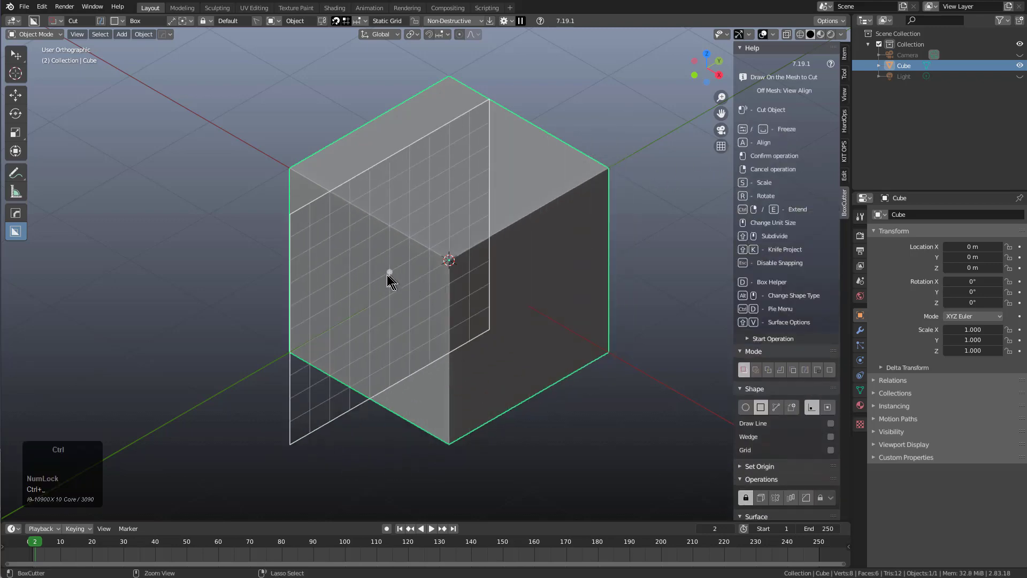
key("ctrl")
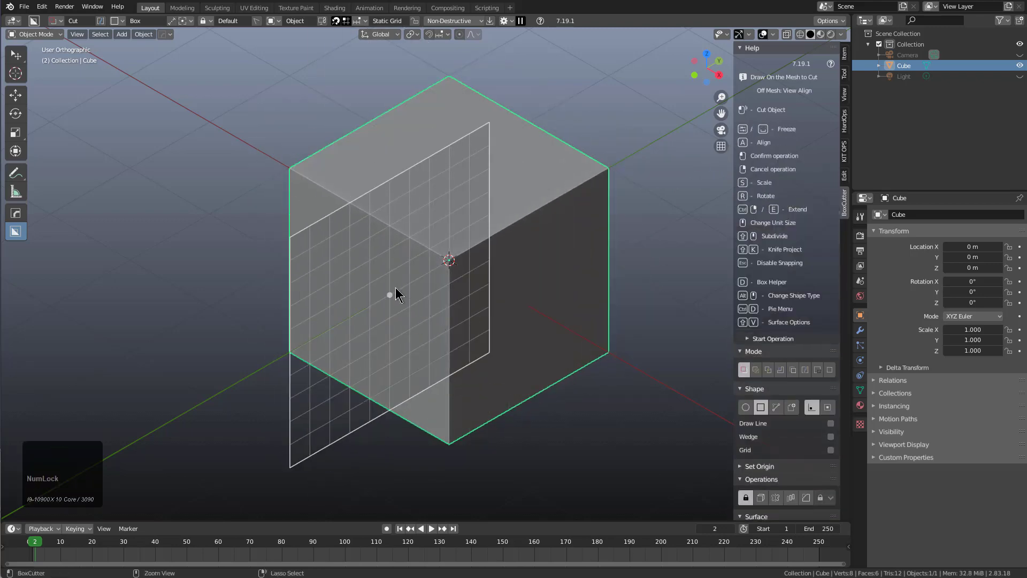
- Cycle the static grid through its axis alignments until it faces the view
key("ctrl+a")
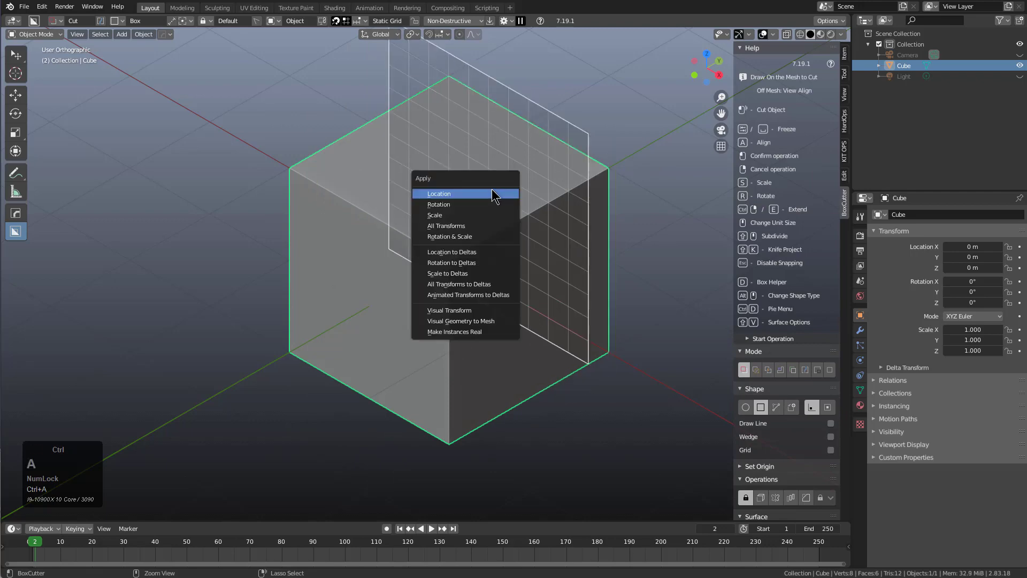
key("ctrl+a")
key("ctrl+a")
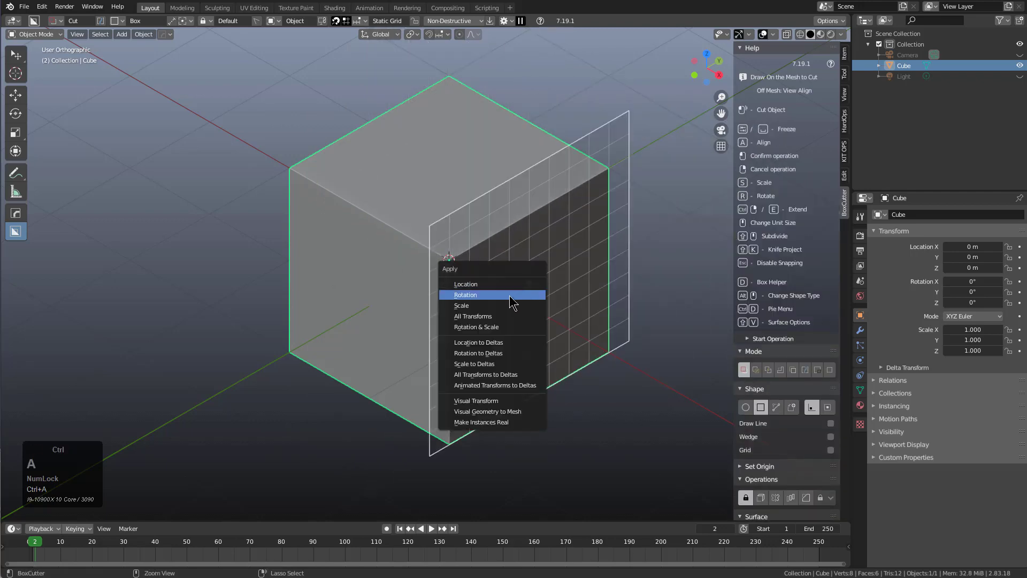
key("ctrl+a")
key("ctrl+a")
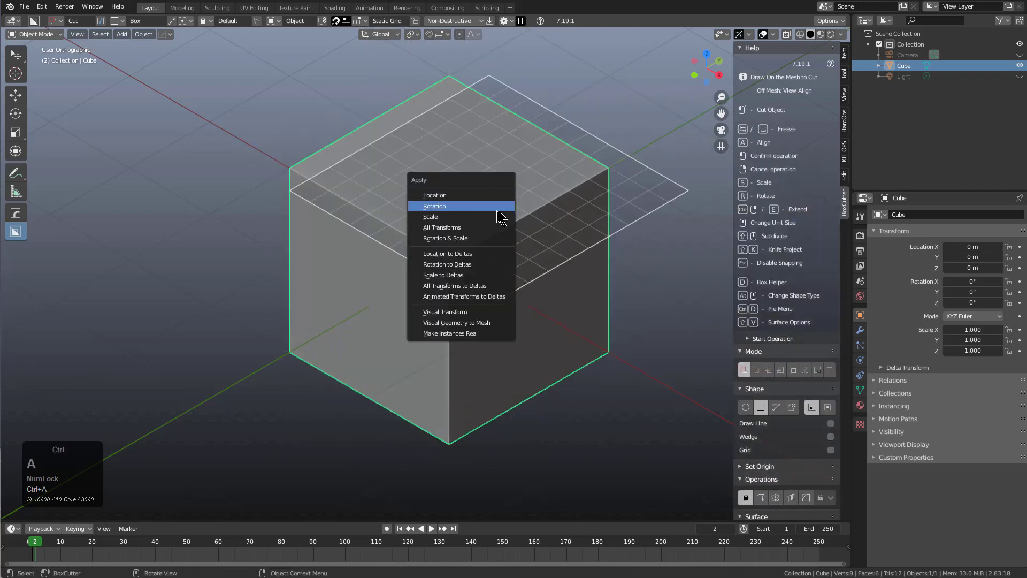
key("ctrl")
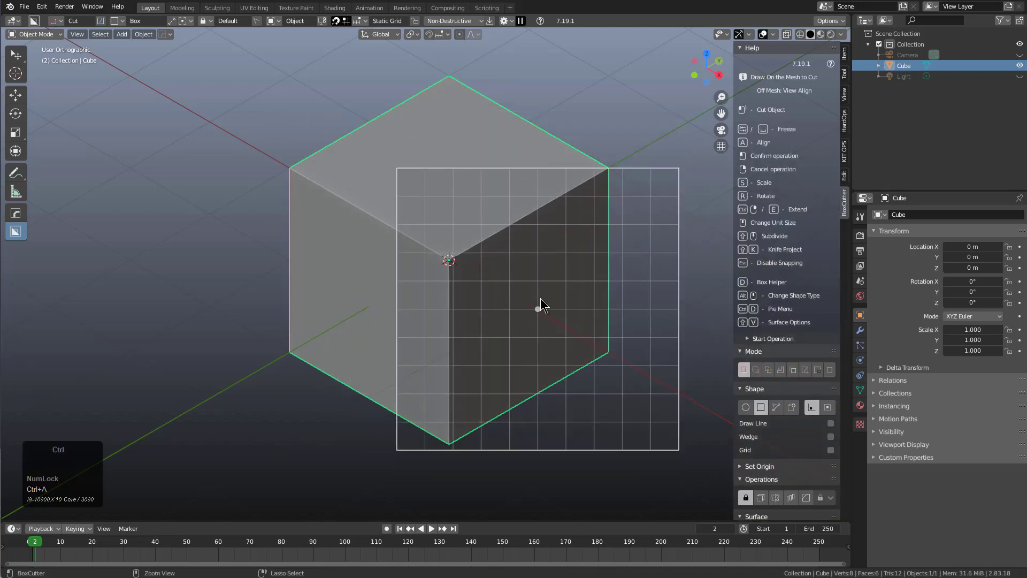
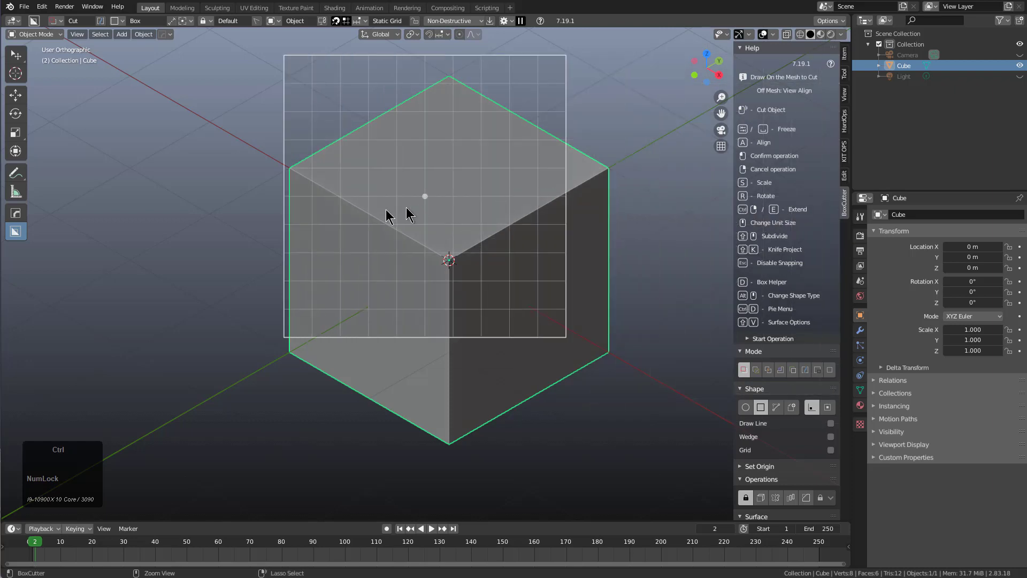
- Extend the view-aligned grid into a wide band across the viewport, moving it and rotating it diagonally over the cube
right_click_drag(369, 225, 752, 309, "ctrl")
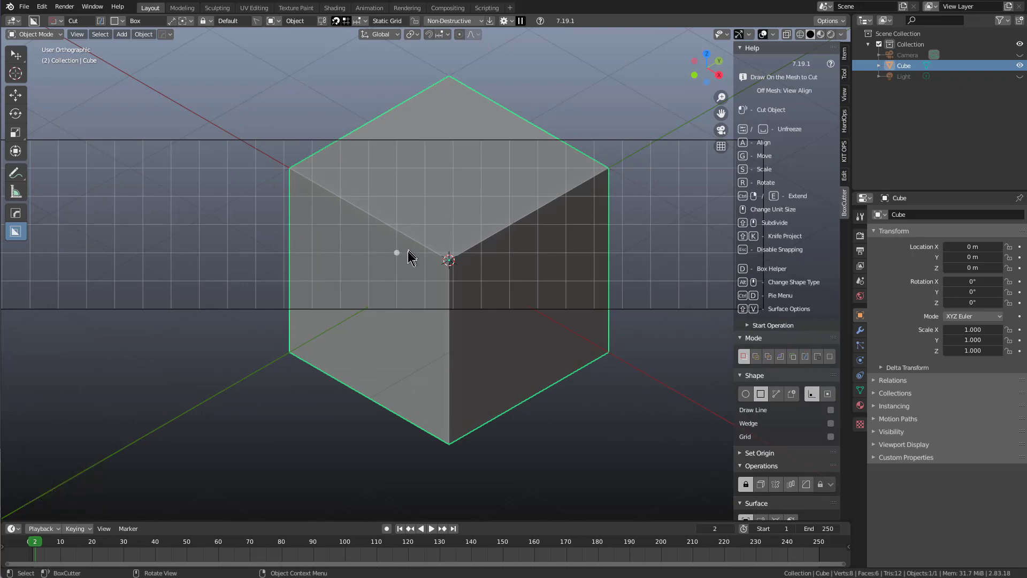
key("g")
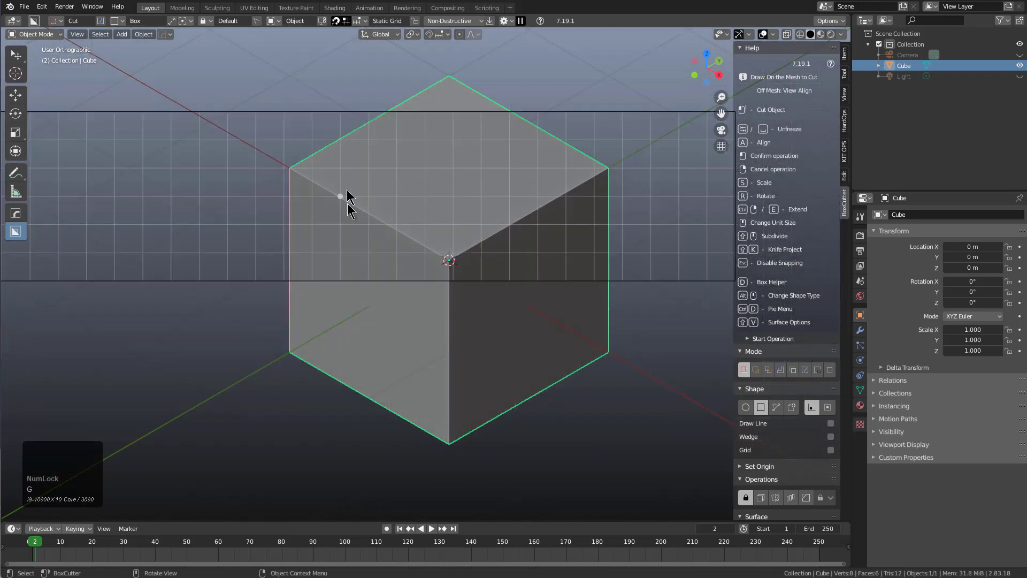
key("r")
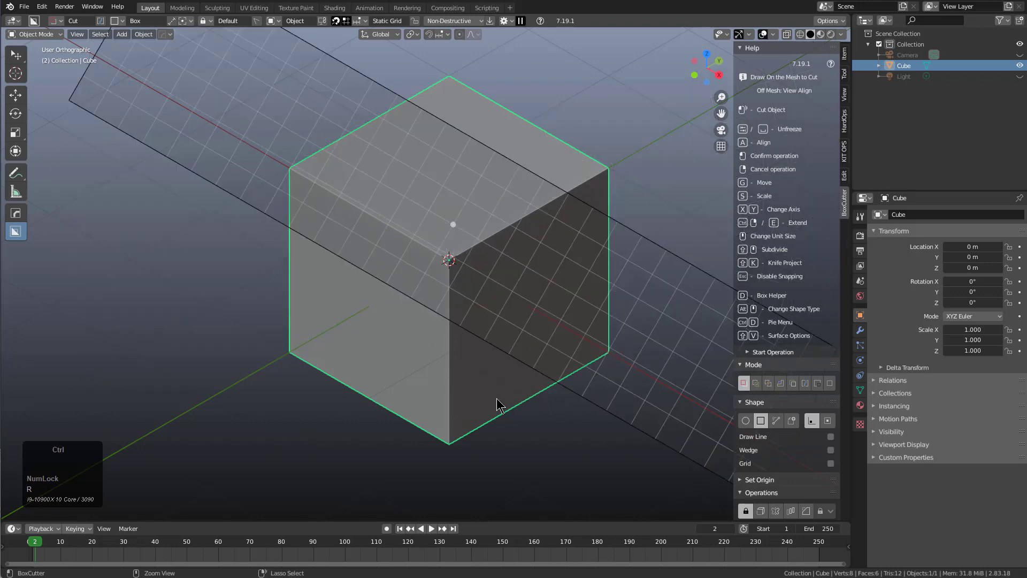
key("ctrl+Tab")
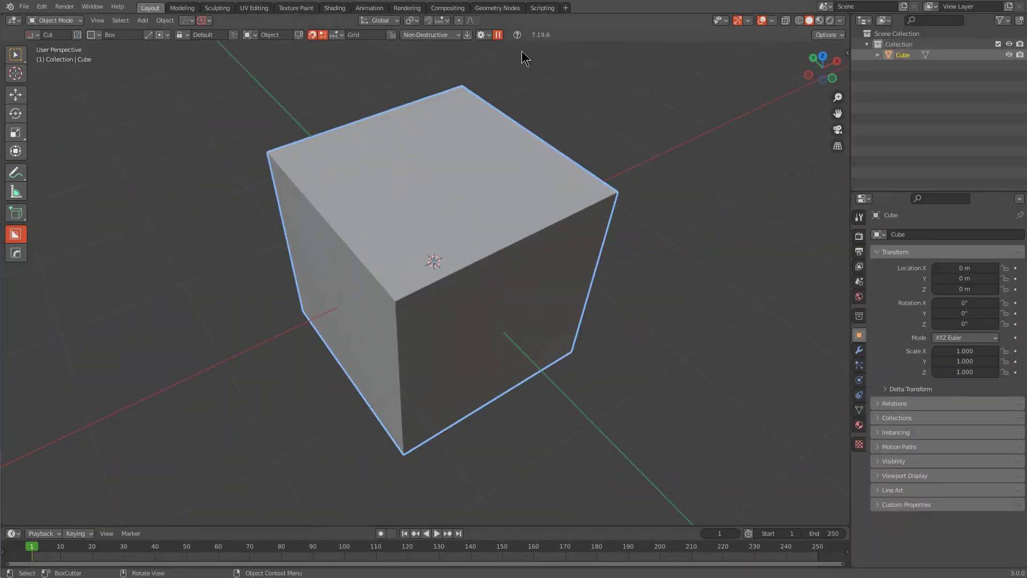
- Toggle BoxCutter snapping off and on again and set the snap type to Dots
left_click(317, 35)
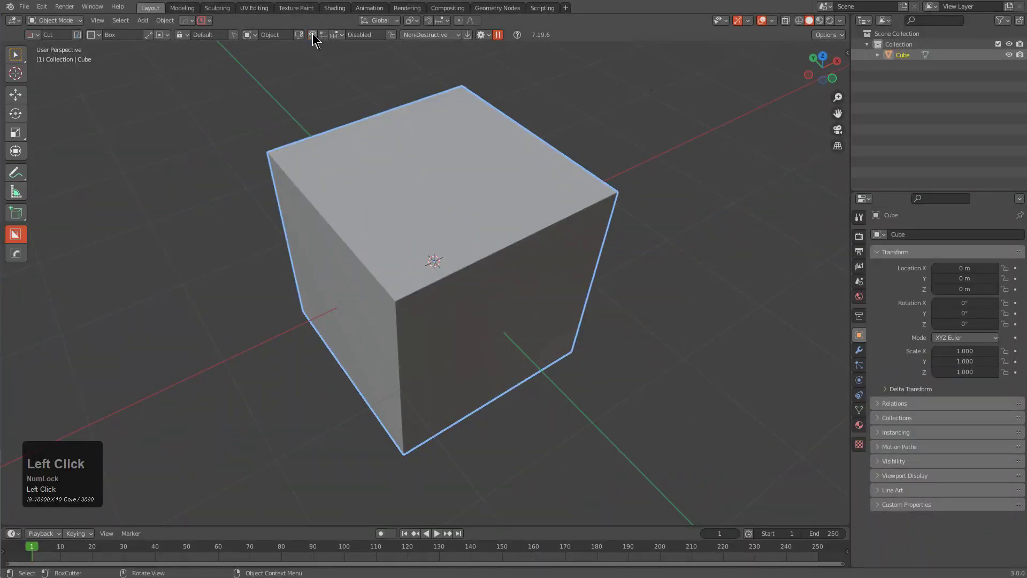
left_click(334, 34)
left_click(342, 34)
left_click(382, 76)
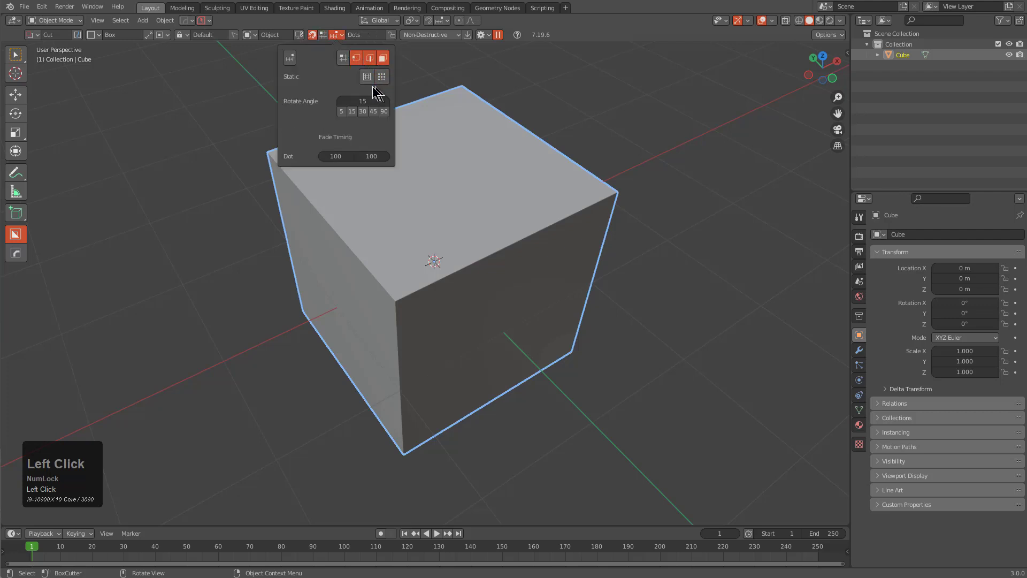
- Show the BoxCutter help and settings beside the viewport and preview the snap dots on the cube
key("n")
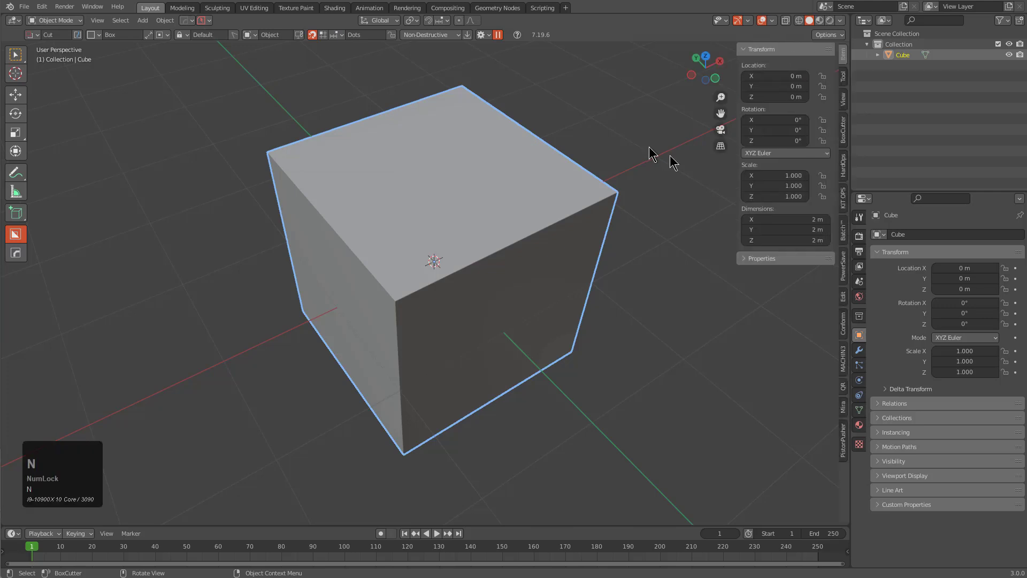
left_click(844, 126)
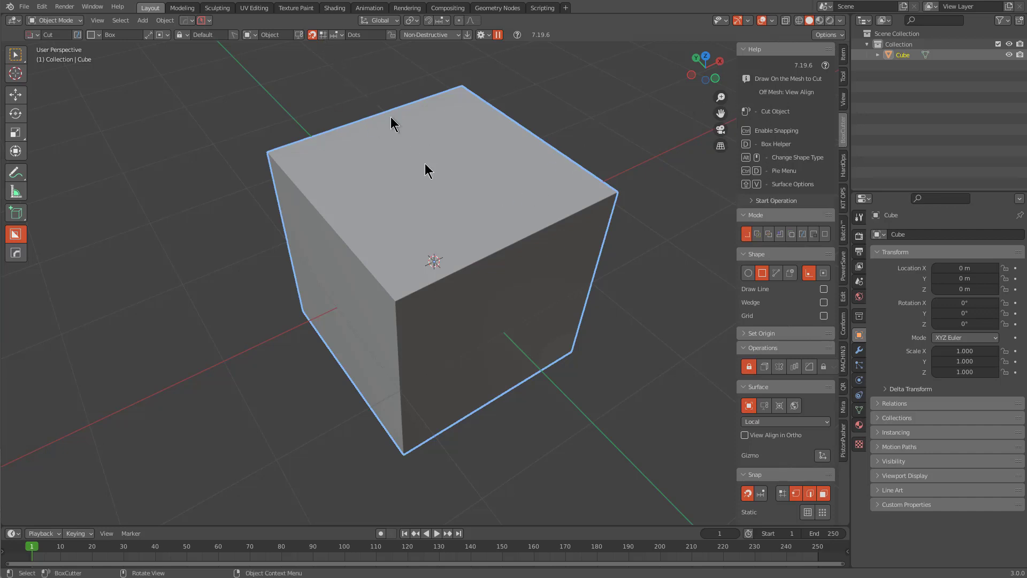
key("ctrl")
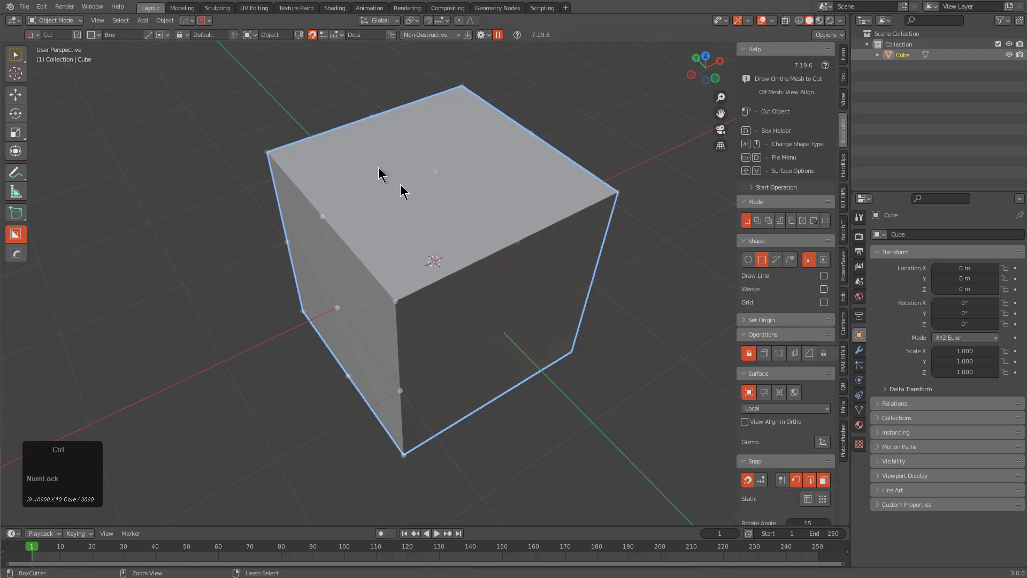
- Switch the snap type to Grid and step through several grid unit sizes, returning to 0.50
left_click(420, 169, "ctrl")
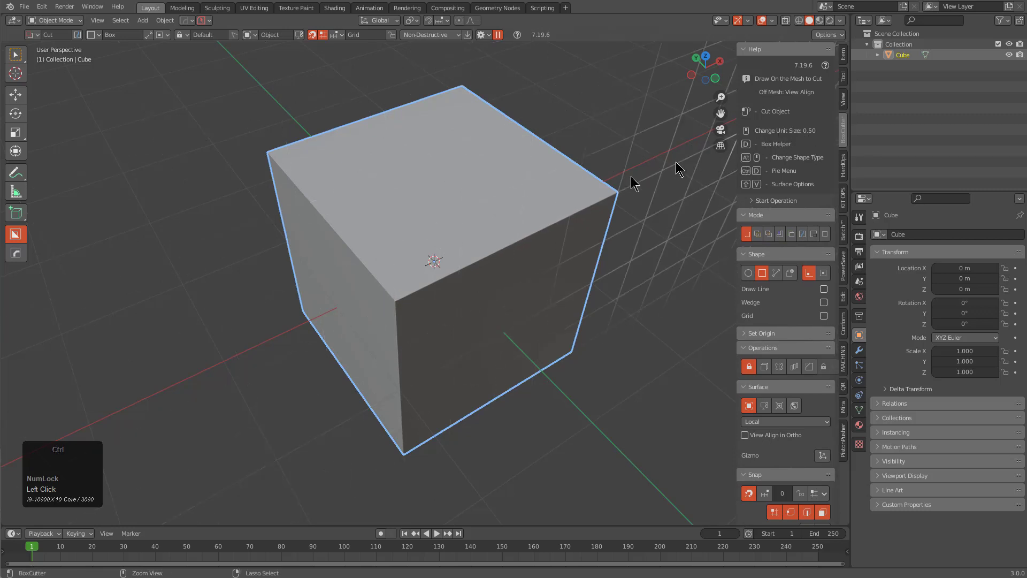
scroll(467, 237, "down", 5, "ctrl")
scroll(467, 236, "up", 5, "ctrl")
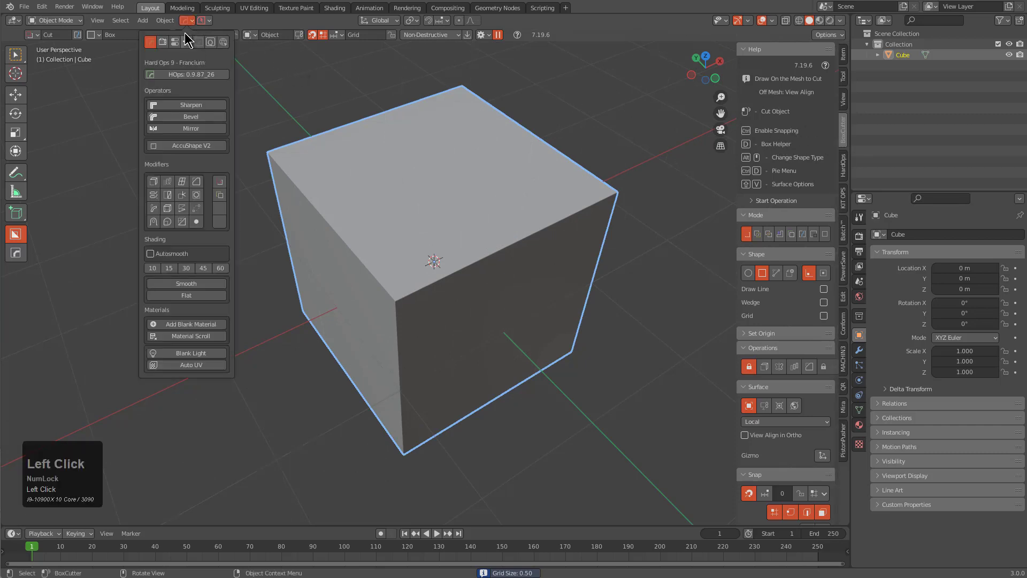
- Check the Hard Ops opt-in options and try grid unit sizes such as 0.30 and 0.10 before restoring 0.50
left_click(190, 44)
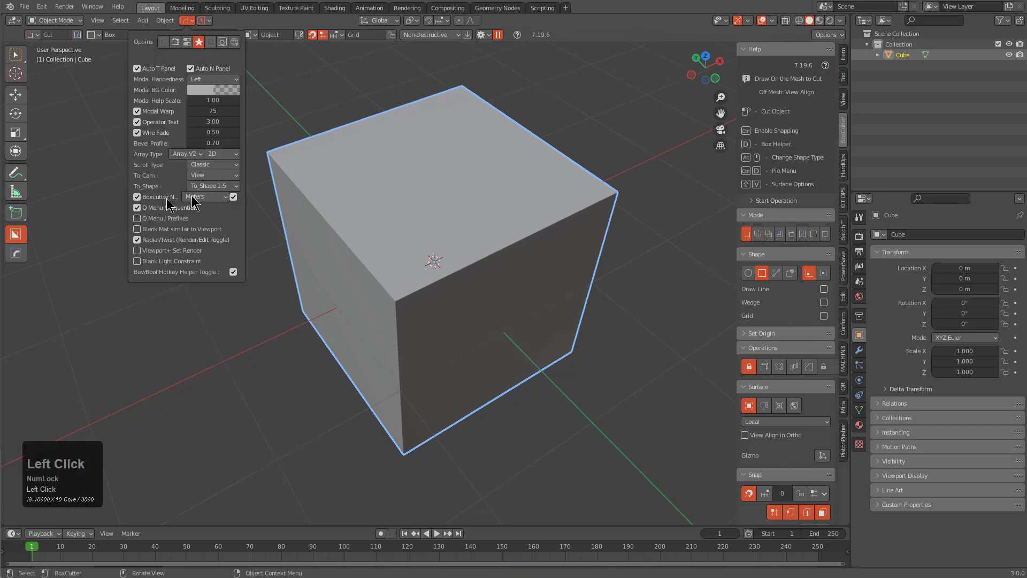
scroll(480, 293, "down", 2, "ctrl")
scroll(481, 293, "up", 2, "ctrl")
scroll(481, 293, "down", 1, "ctrl")
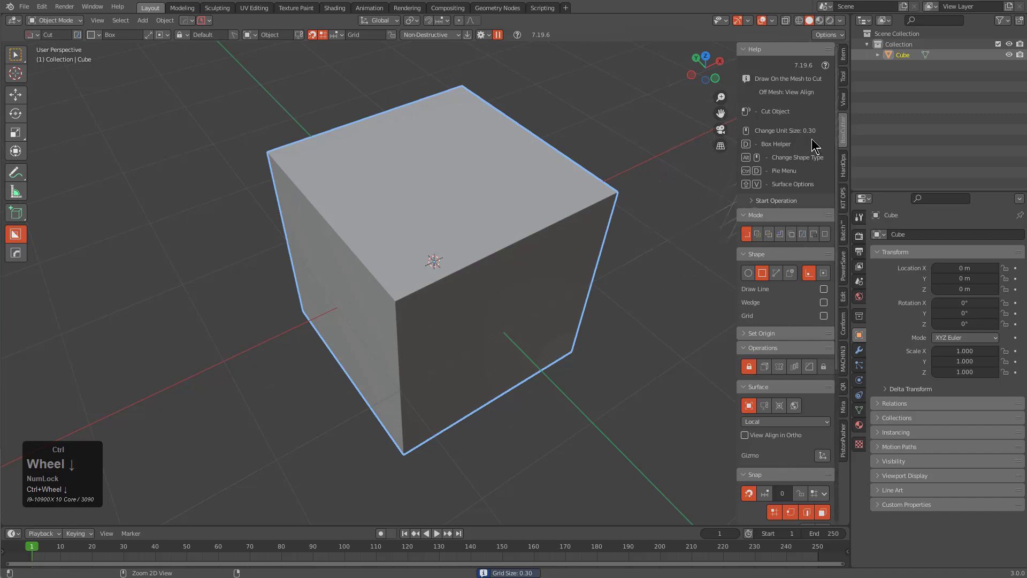
scroll(487, 299, "up", 3, "ctrl")
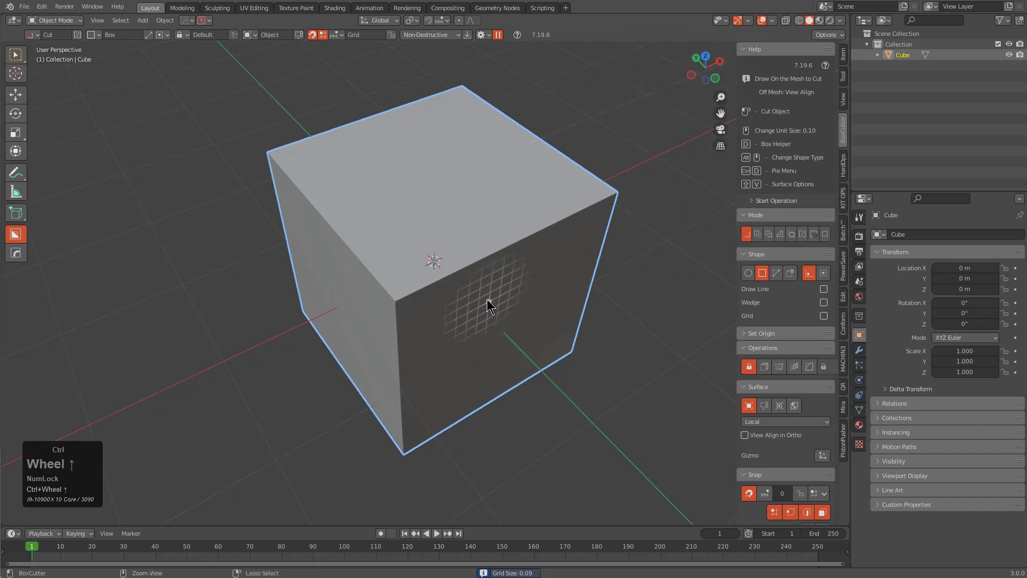
scroll(487, 300, "up", 4, "ctrl")
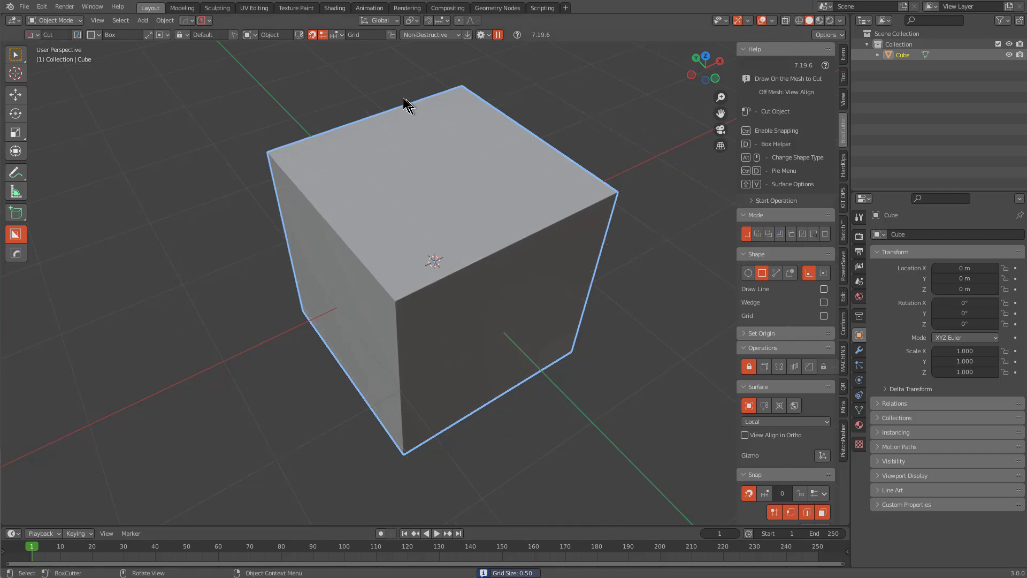
- Make the snapping grid static and set its unit size to 0.30 over one of the cube's vertical faces
left_click(340, 35)
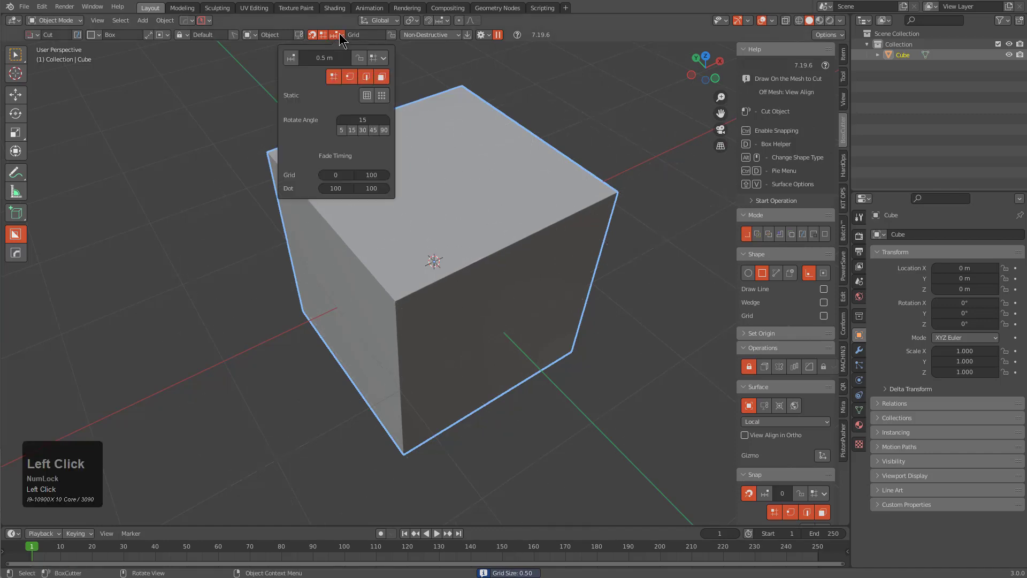
left_click(367, 97)
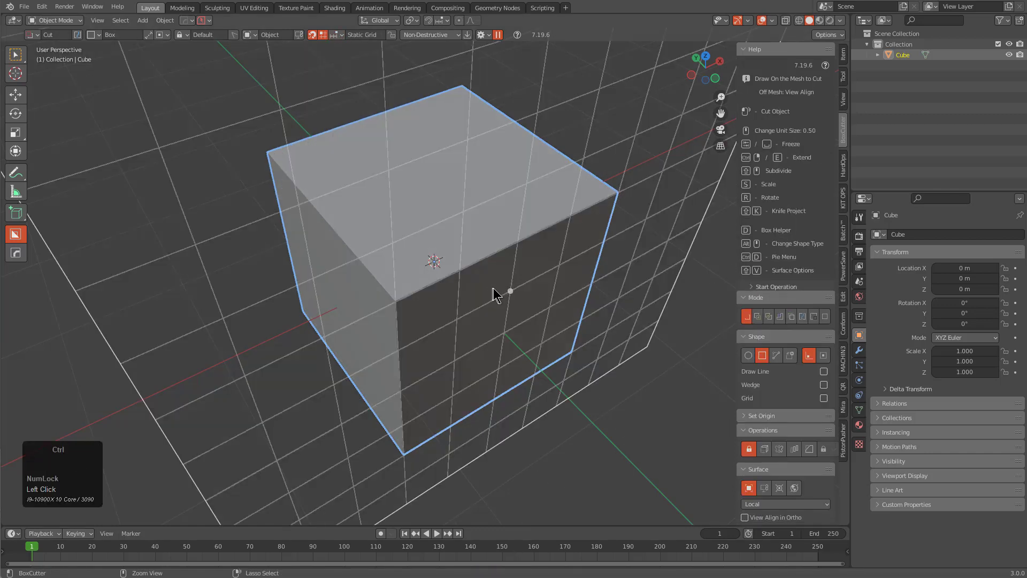
scroll(529, 291, "down", 2, "ctrl")
scroll(528, 291, "up", 2, "ctrl")
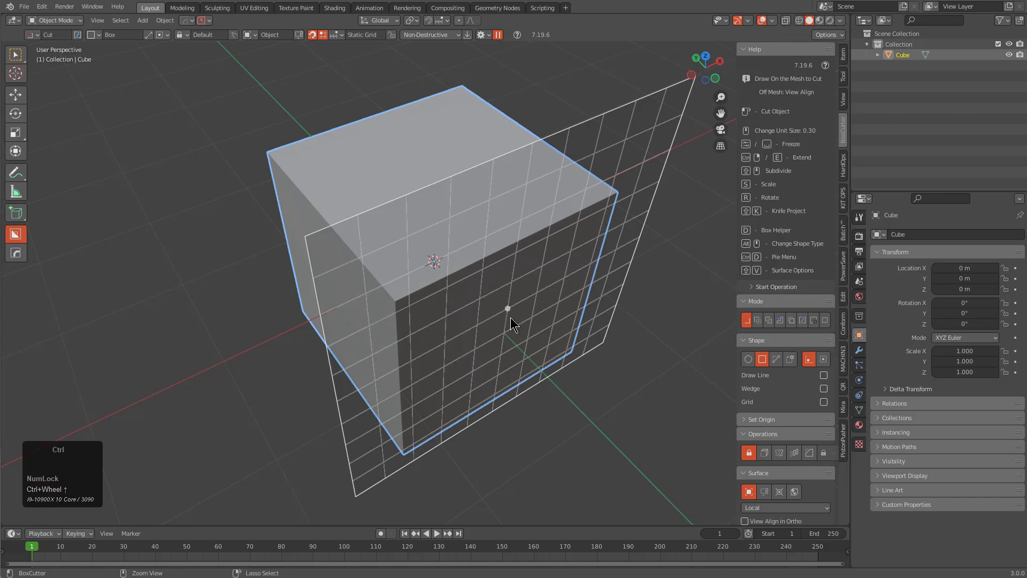
- Freeze the static grid and realign it to successive faces around the cube
key("Tab")
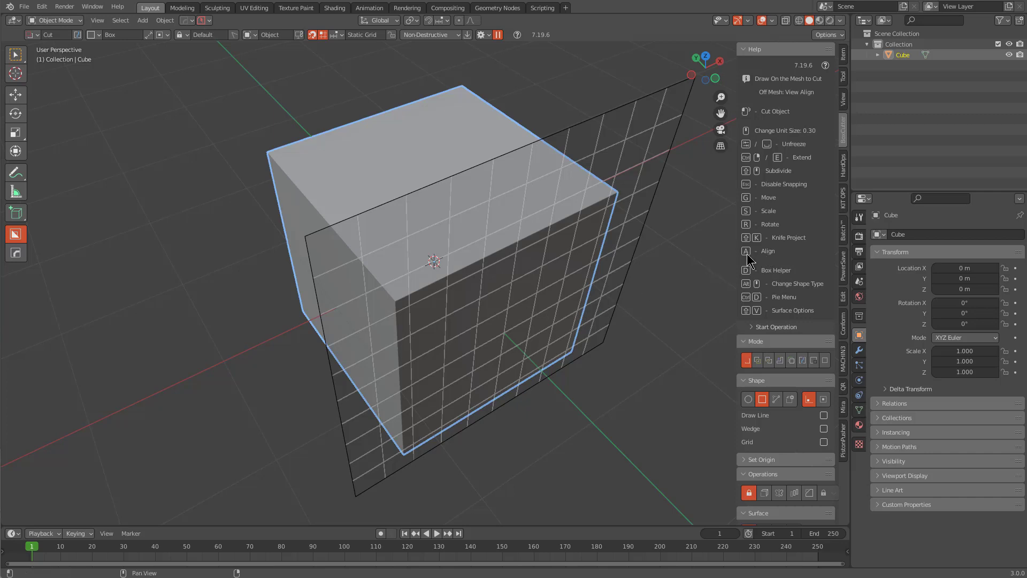
middle_click_drag(506, 310, 428, 206)
key("a")
key("a")
key("a")
middle_click_drag(537, 301, 442, 267)
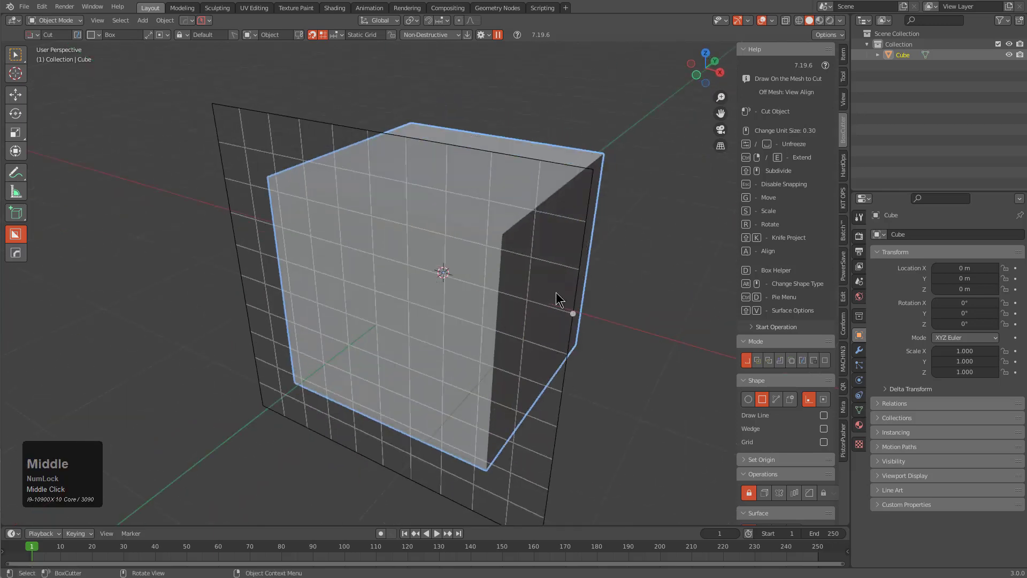
key("a")
middle_click_drag(498, 321, 415, 385)
key("a")
key("a")
middle_click_drag(413, 240, 307, 253)
key("a")
key("a")
middle_click_drag(344, 282, 420, 267)
middle_click_drag(294, 257, 383, 255)
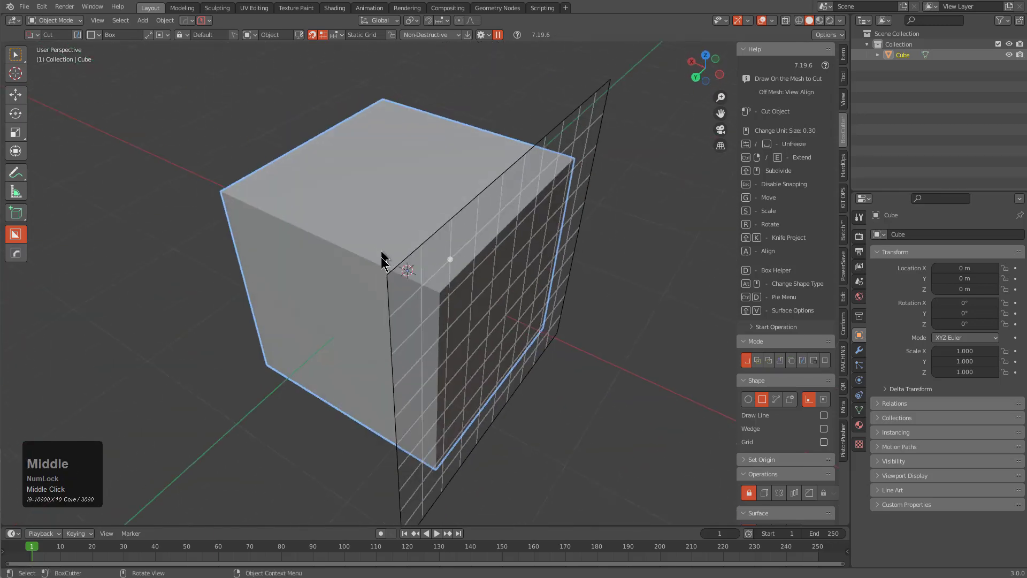
- Align the frozen grid to the vertical face facing the view and subdivide it twice
key("a")
middle_click_drag(493, 300, 456, 300)
scroll(409, 291, "up", 1, "shift")
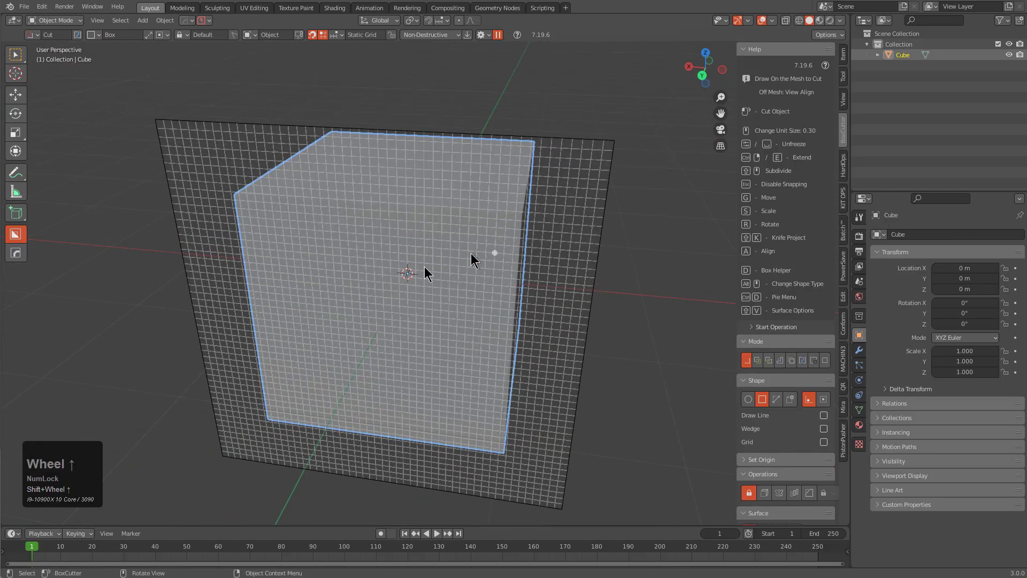
scroll(392, 289, "up", 1, "shift")
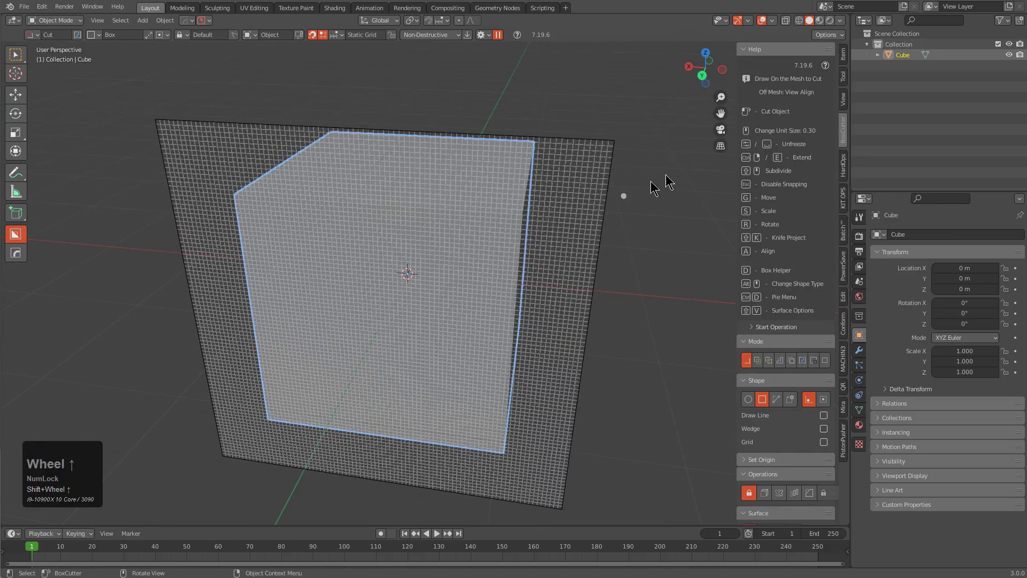
- Realign the subdivided grid to the cube's top and underside, and cancel the frozen grid
middle_click_drag(374, 289, 415, 190)
key("a")
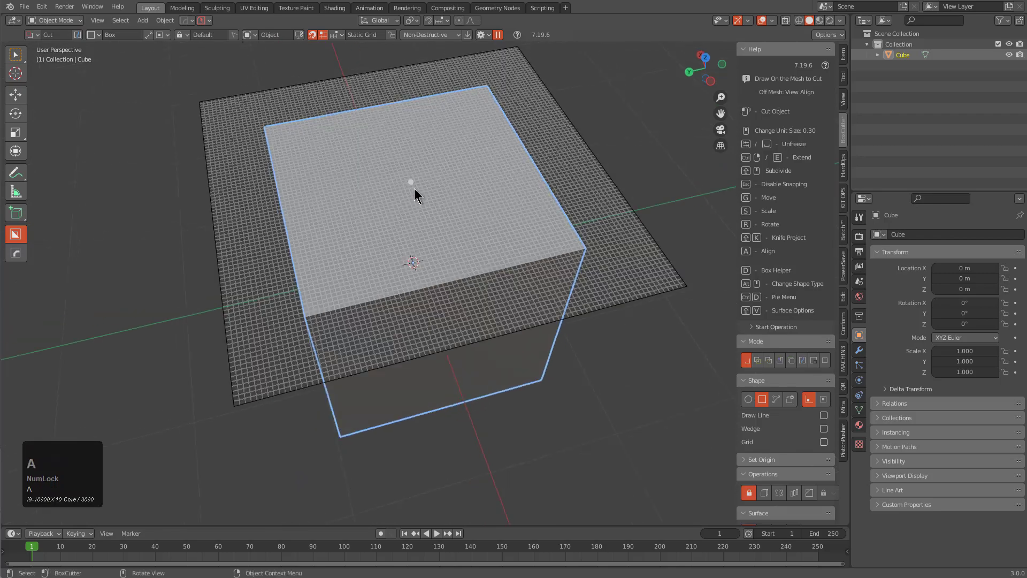
key("a")
middle_click_drag(546, 319, 448, 297)
key("a")
key("a")
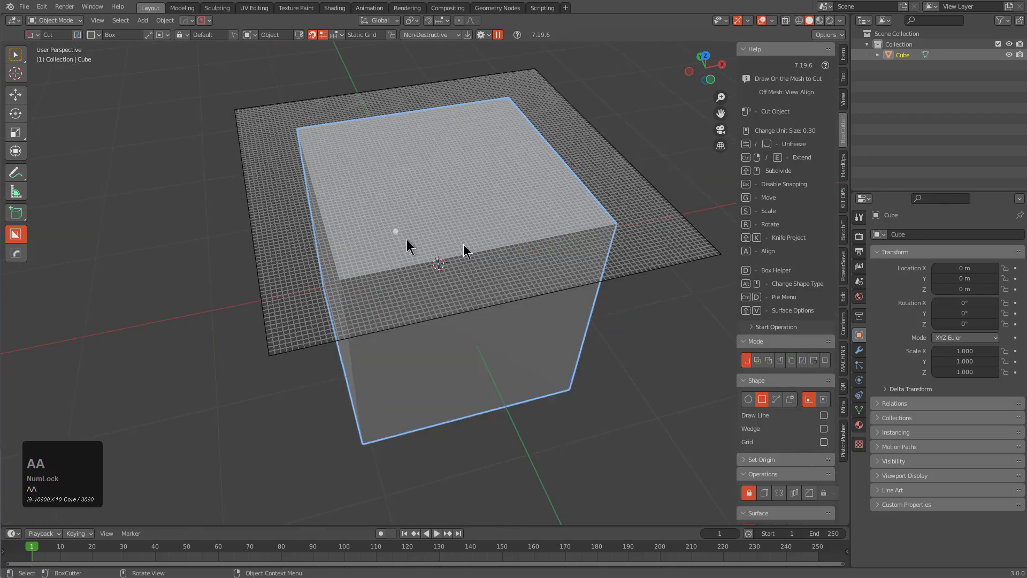
middle_click_drag(599, 300, 450, 351)
key("a")
key("a")
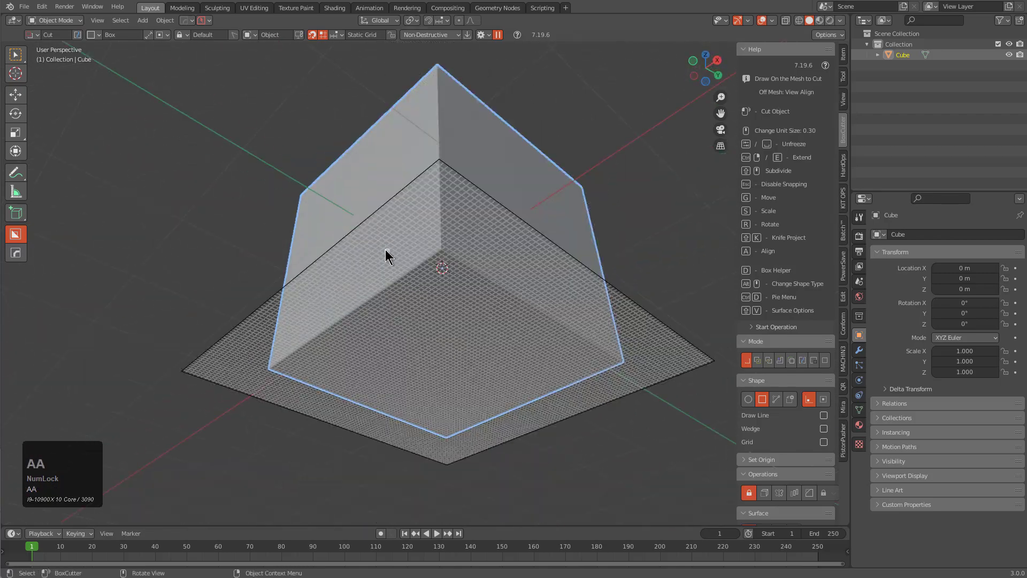
middle_click_drag(390, 252, 530, 309)
key("a")
middle_click_drag(471, 267, 426, 308)
key("Escape")
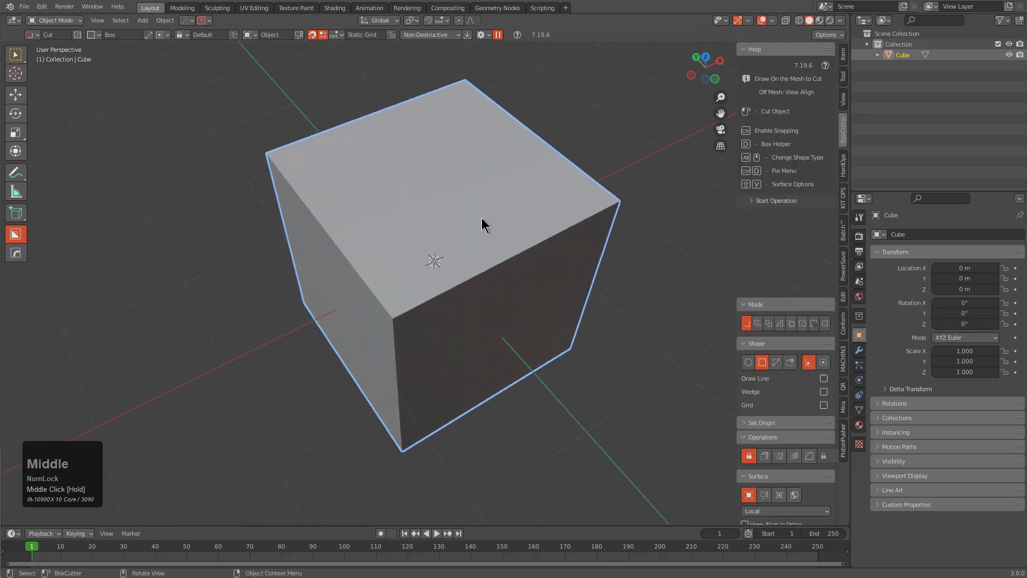
- Knife-project the 0.30 static grid onto the cube from the angled view and turn on the wireframe overlay
key("ctrl")
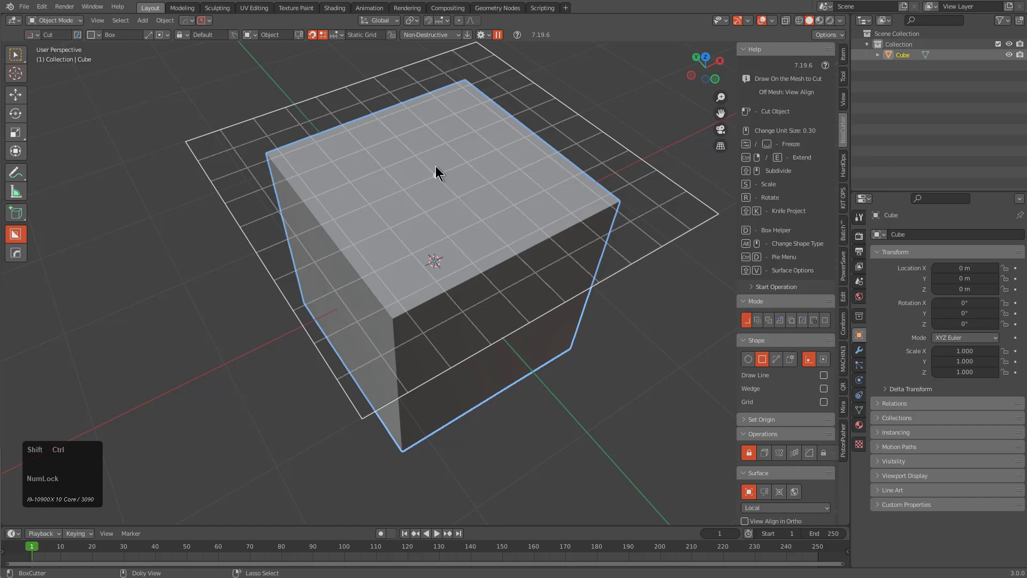
key("ctrl+shift+k")
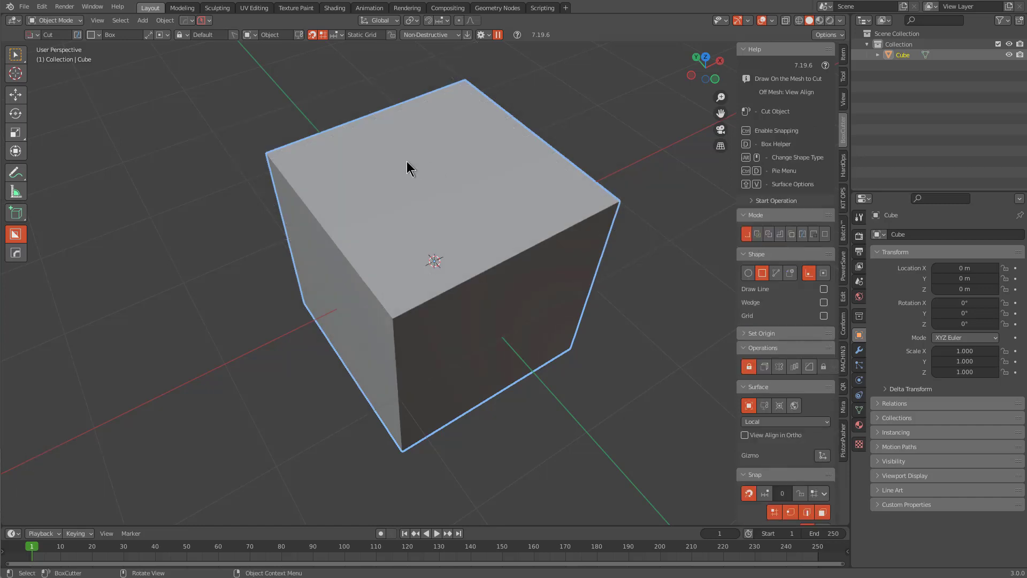
key("alt+v")
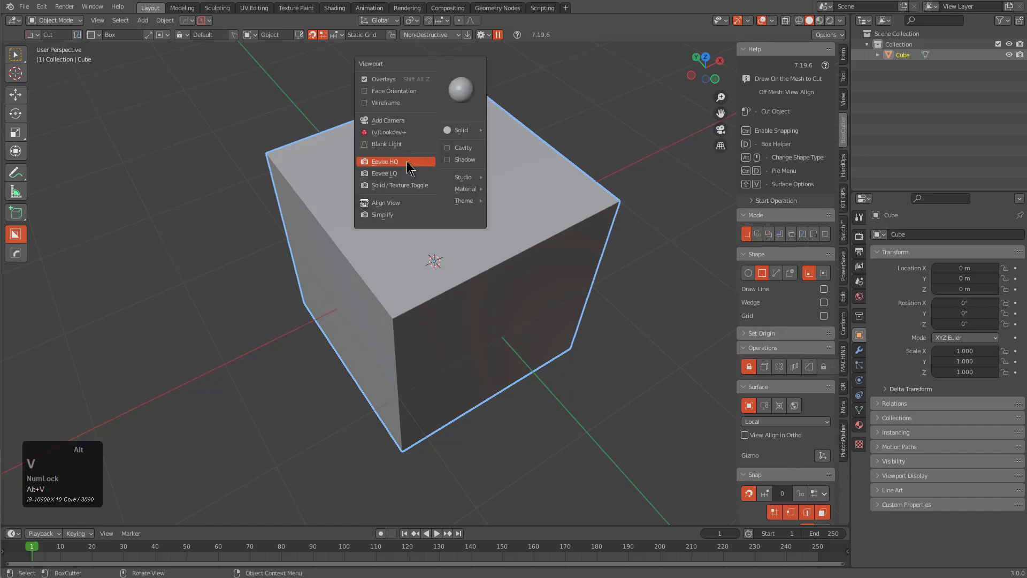
left_click(398, 101)
left_click(399, 102)
middle_click_drag(434, 240, 539, 245)
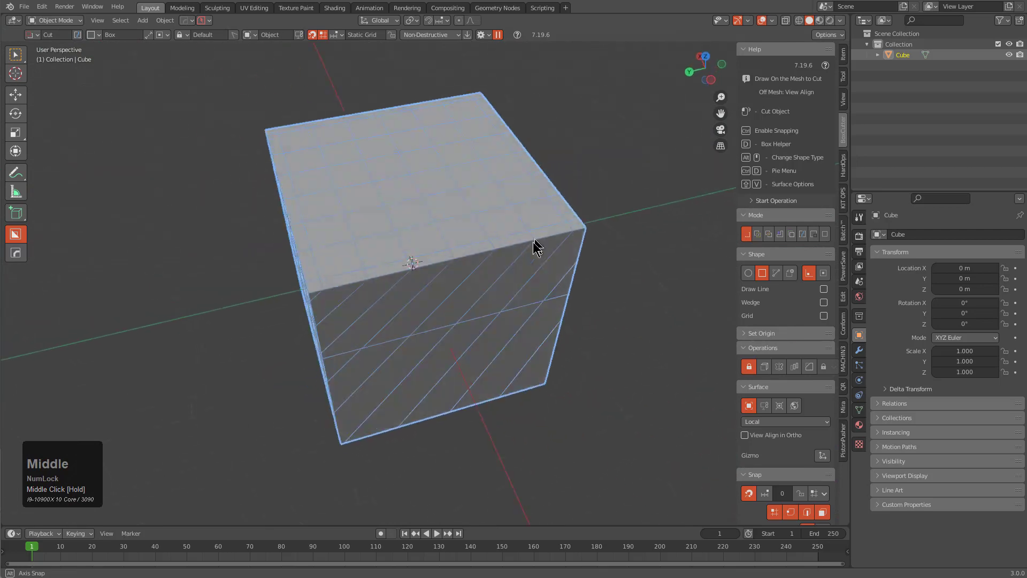
- Inspect the projected cuts in Edit Mode and undo the knife projection
key("Tab")
key("alt+a")
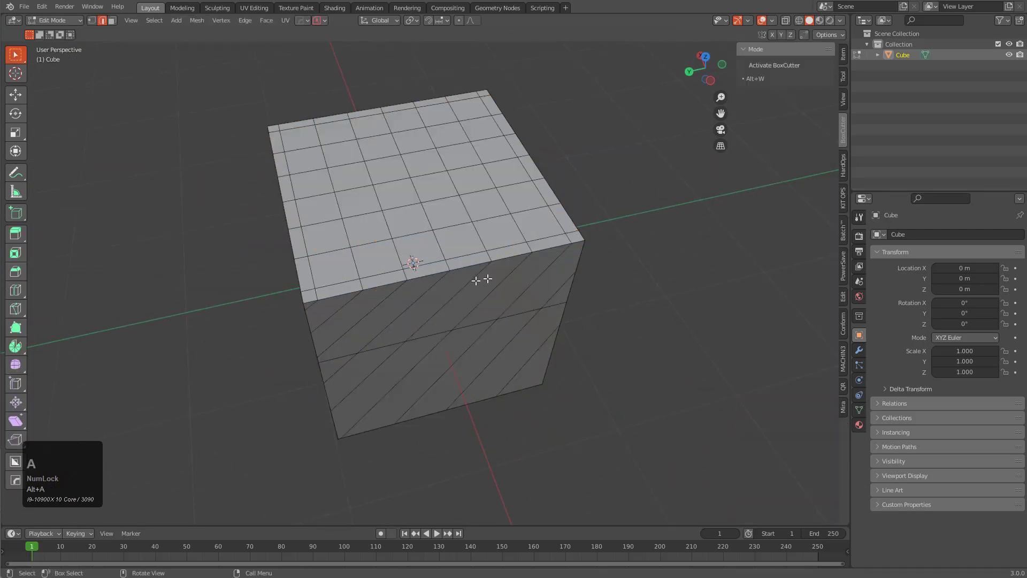
middle_click_drag(476, 280, 474, 257)
key("Tab")
key("alt+w")
key("ctrl+z")
key("ctrl+z")
key("ctrl+z")
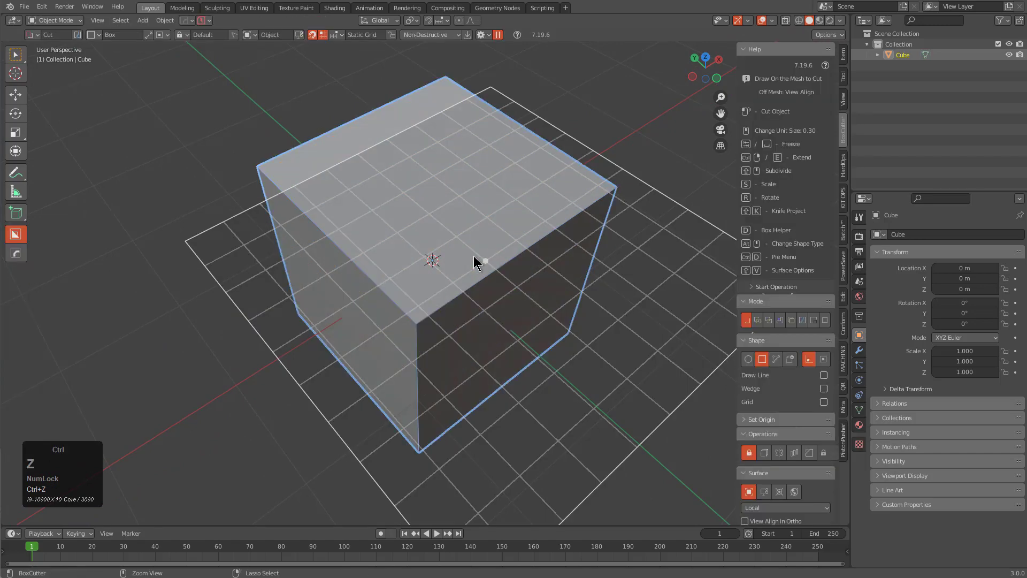
- Extend the static grid over the cube's top face into a strip reaching past two opposite sides, and subdivide it twice
middle_click_drag(425, 236, 432, 211)
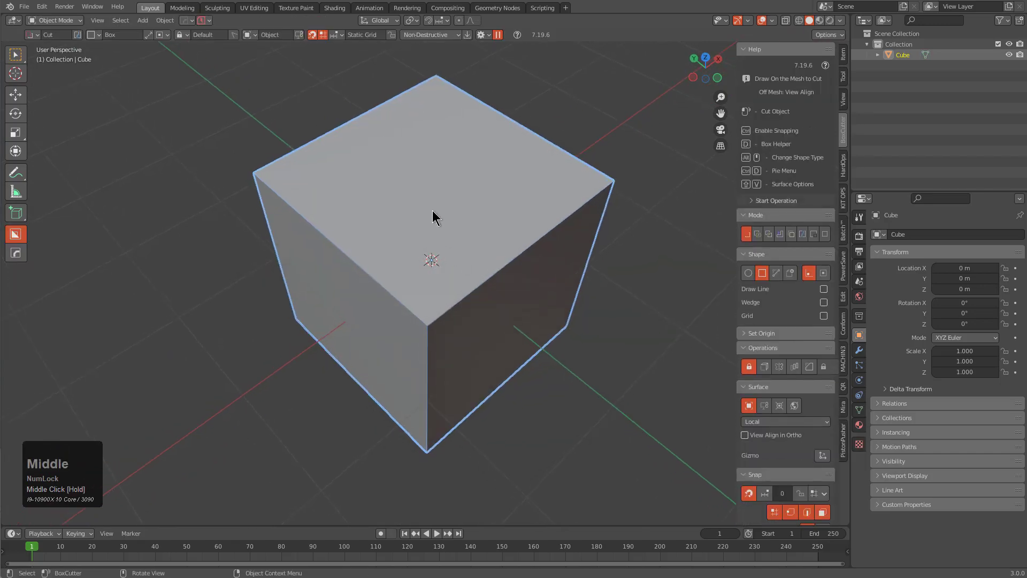
key("ctrl")
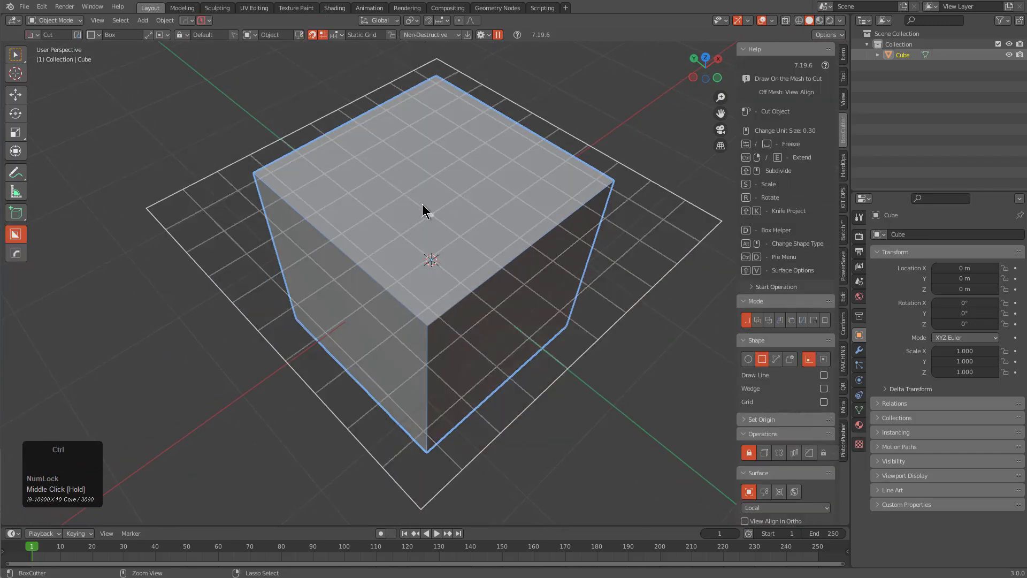
right_click(416, 162, "ctrl+shift")
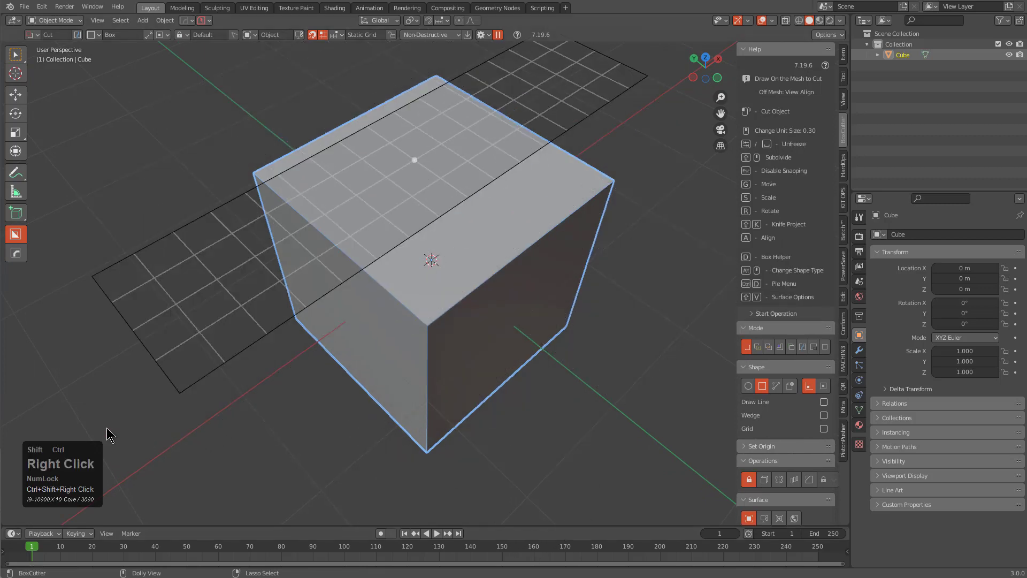
scroll(353, 242, "up", 2, "shift")
- Knife-project the subdivided grid strip onto the cube from the top orthographic view and check the cuts around it
middle_click_drag(352, 240, 453, 335, "alt")
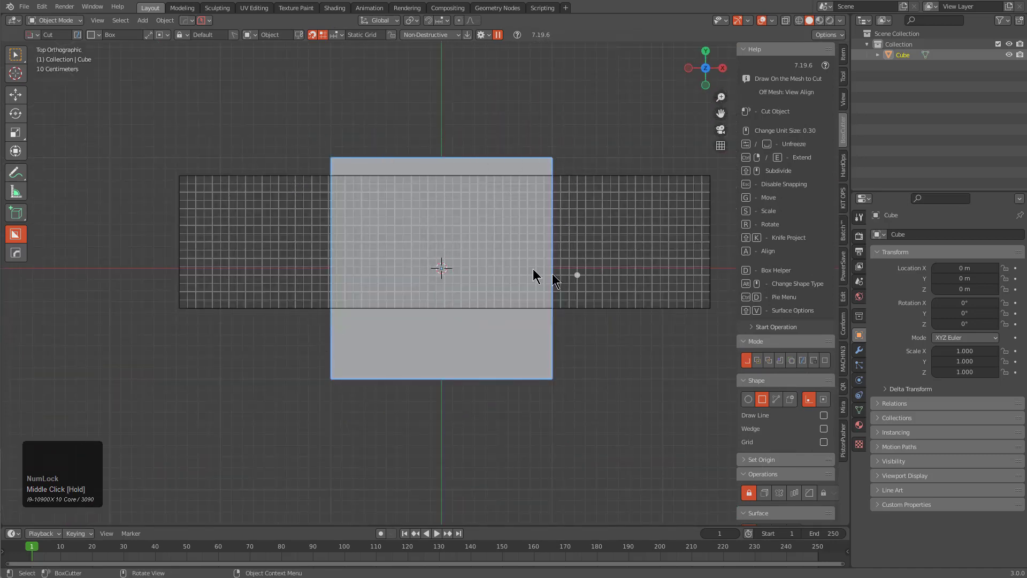
scroll(533, 269, "up", 1)
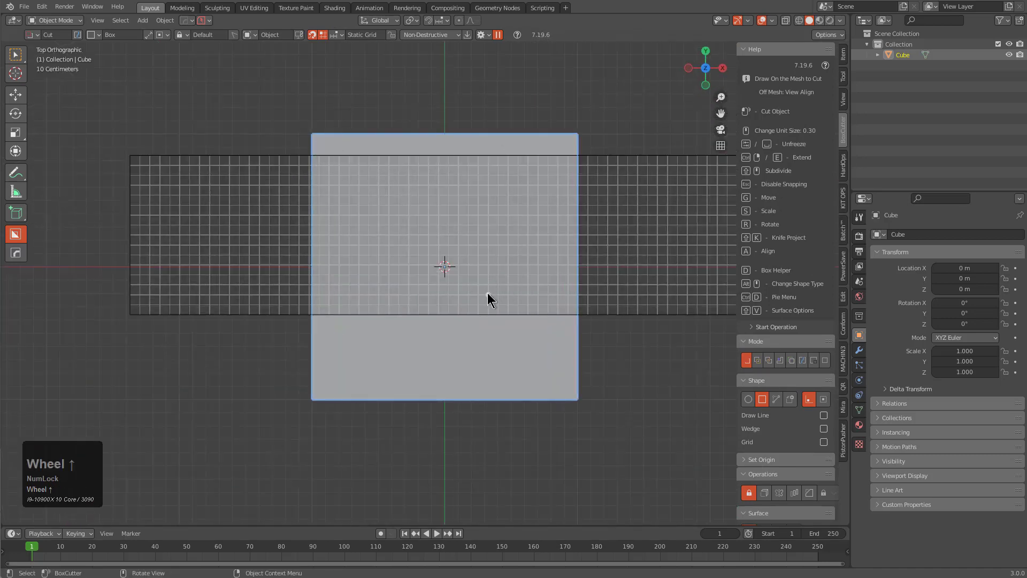
key("shift")
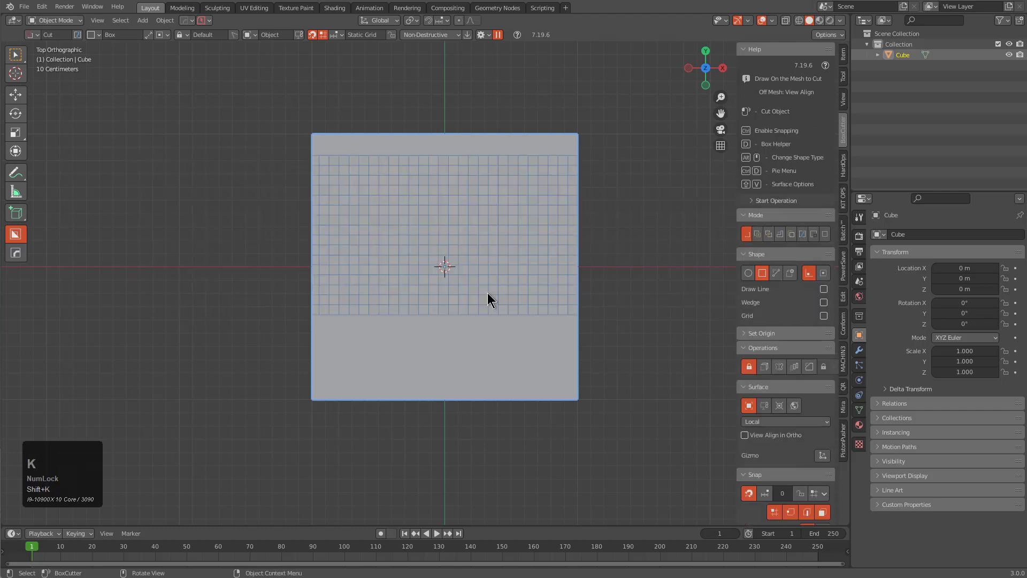
middle_click_drag(436, 287, 461, 194)
middle_click_drag(333, 267, 274, 281)
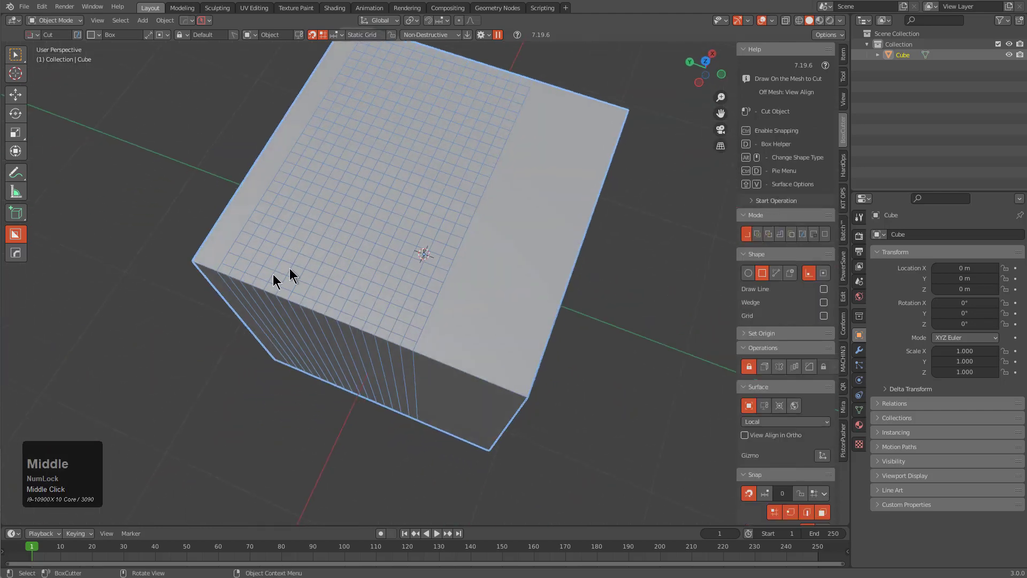
middle_click_drag(455, 243, 508, 266)
- Freeze the static grid over the cube's uncut vertical face and cancel it
key("ctrl")
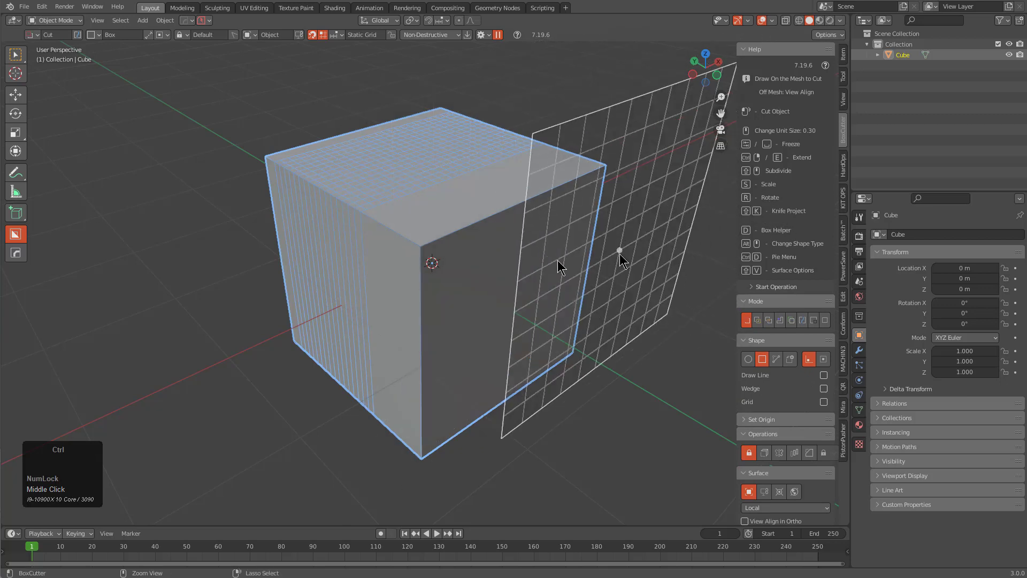
middle_click_drag(482, 272, 447, 276, "ctrl")
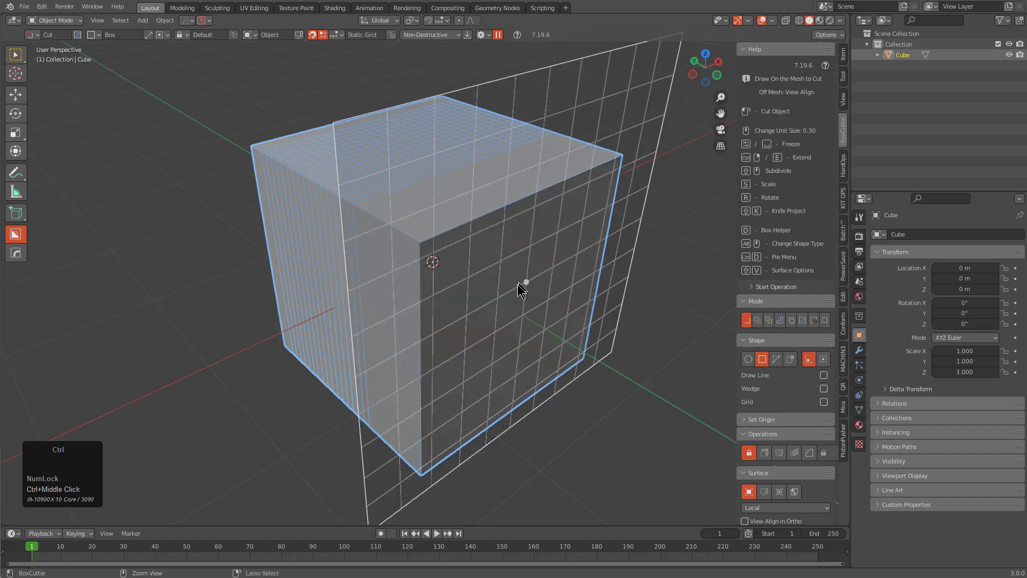
key("Tab")
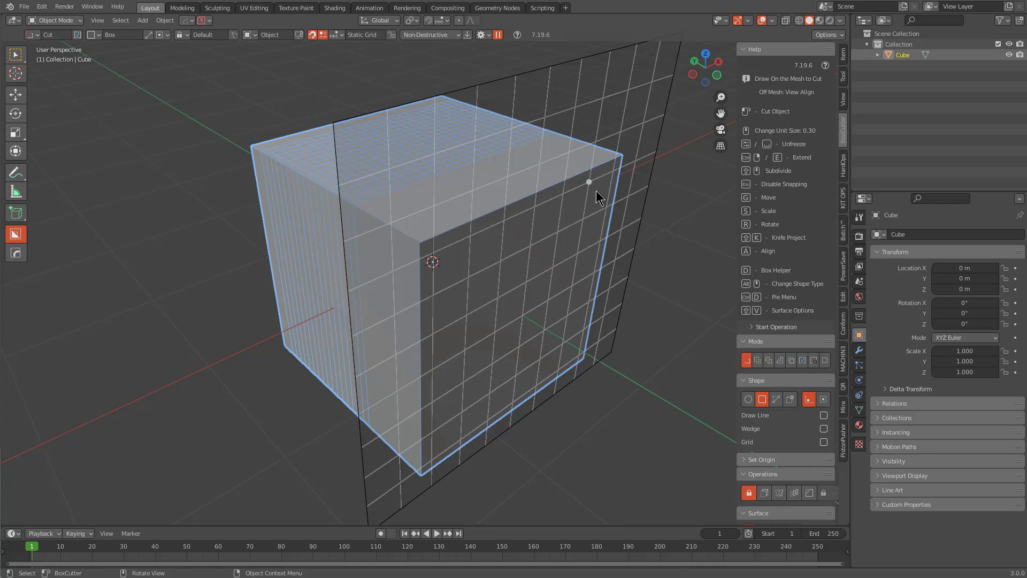
key("Escape")
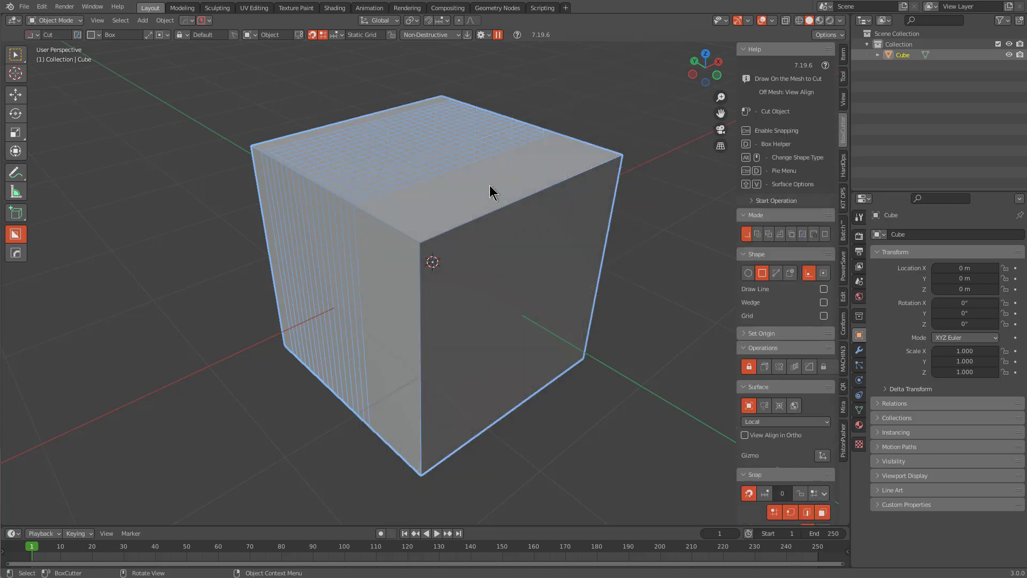
- Switch snapping from the static grid to the dynamic Grid, try several unit sizes and settle on 0.20
left_click(323, 35)
left_click(339, 35)
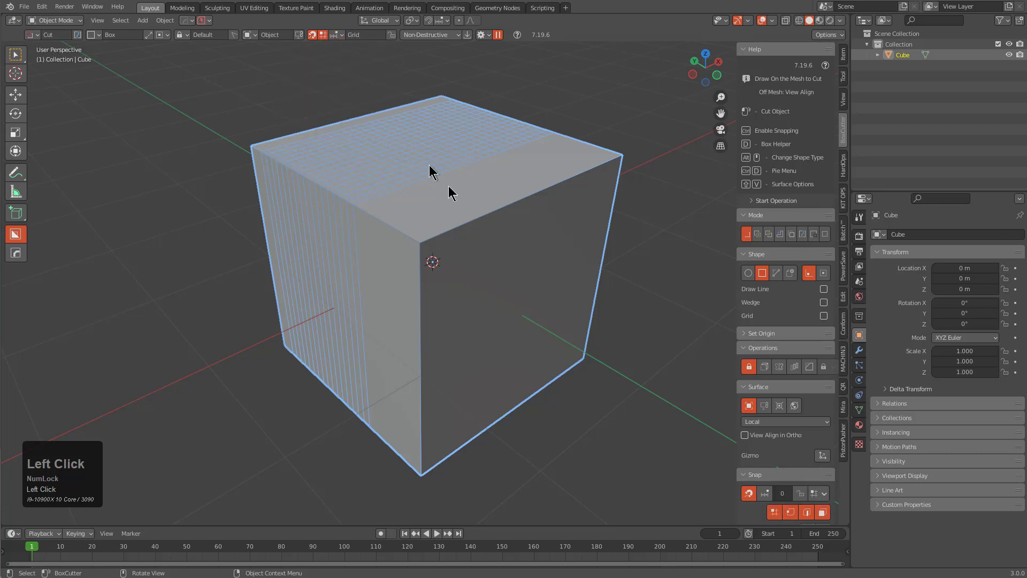
key("ctrl")
scroll(502, 233, "up", 2, "ctrl")
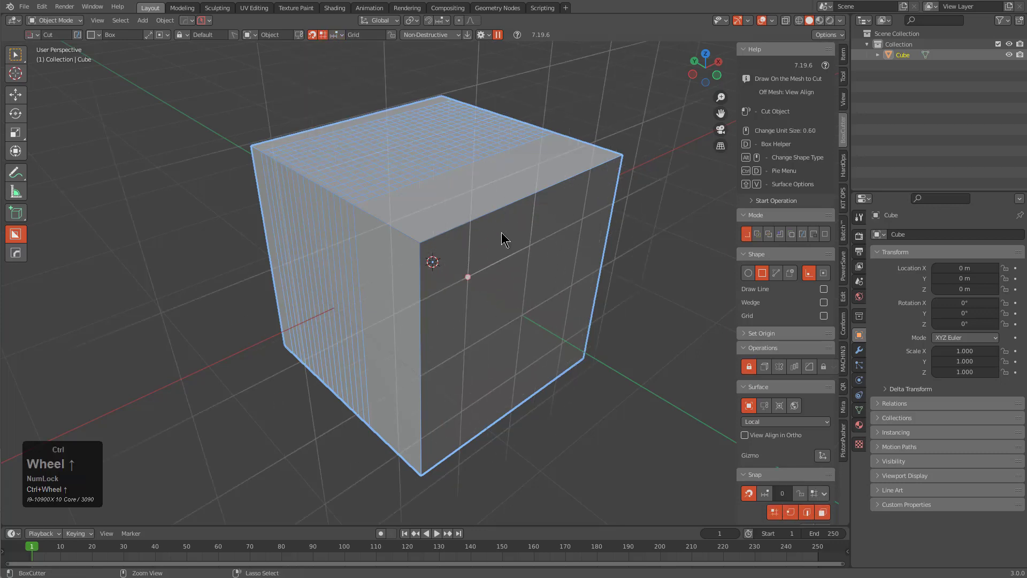
scroll(502, 232, "down", 4, "ctrl")
scroll(502, 232, "up", 5, "ctrl")
scroll(502, 232, "down", 5, "ctrl")
scroll(502, 233, "up", 7, "ctrl")
scroll(502, 232, "down", 3, "ctrl")
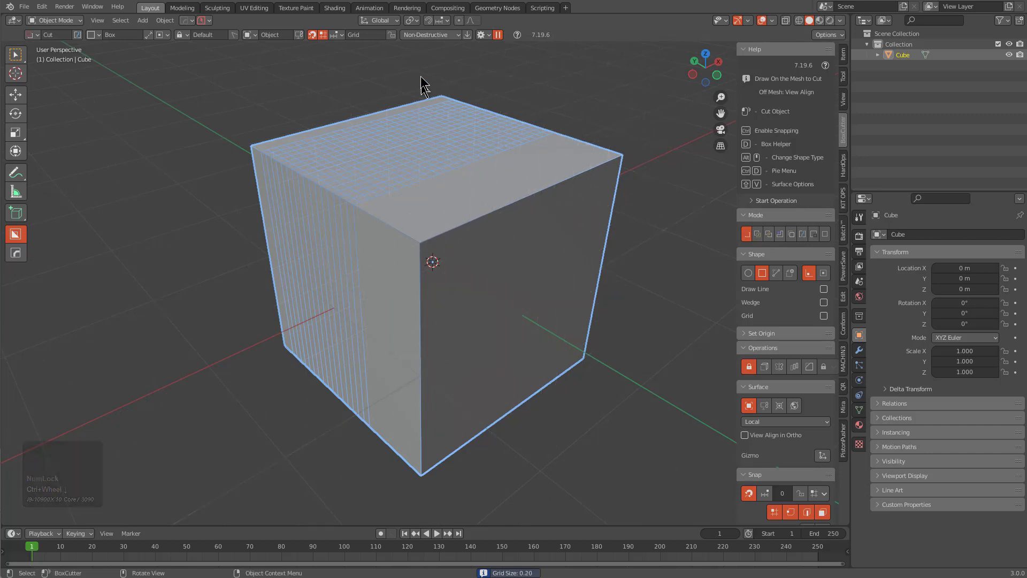
- Lock grid snapping on so it stays active, and preview the grid around the cube from different angles
left_click(392, 36)
key("ctrl")
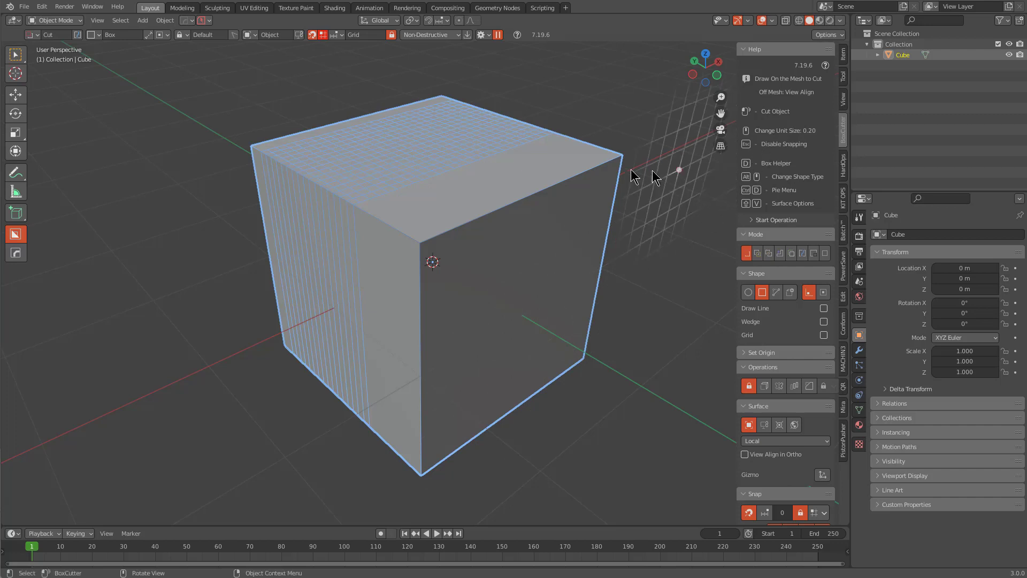
mouse_move(509, 229)
middle_mouse_down()
mouse_move(546, 255)
mouse_move(517, 242)
middle_mouse_up()
middle_click_drag(524, 199, 508, 227)
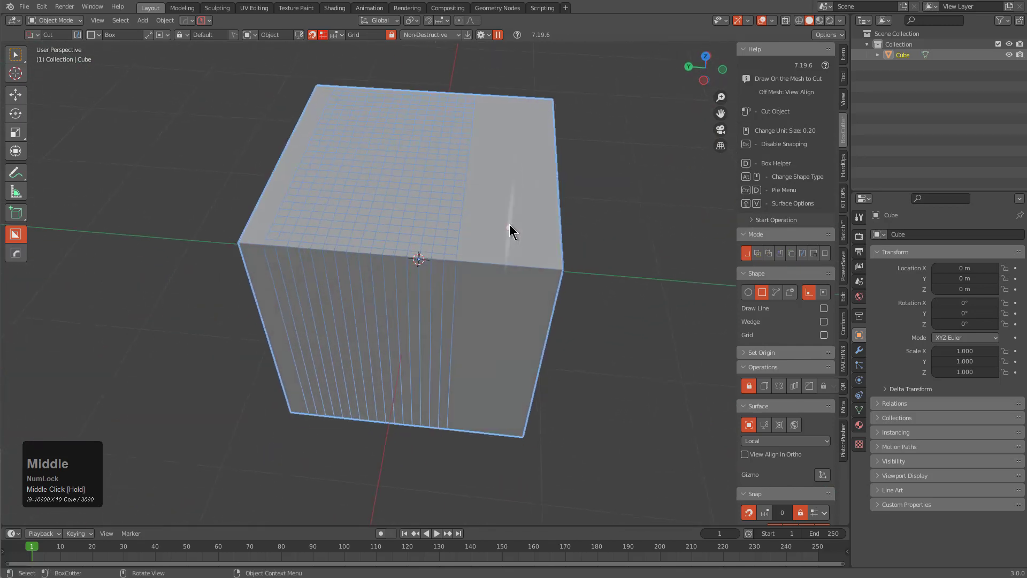
middle_click_drag(543, 181, 592, 234)
middle_click_drag(640, 204, 569, 232)
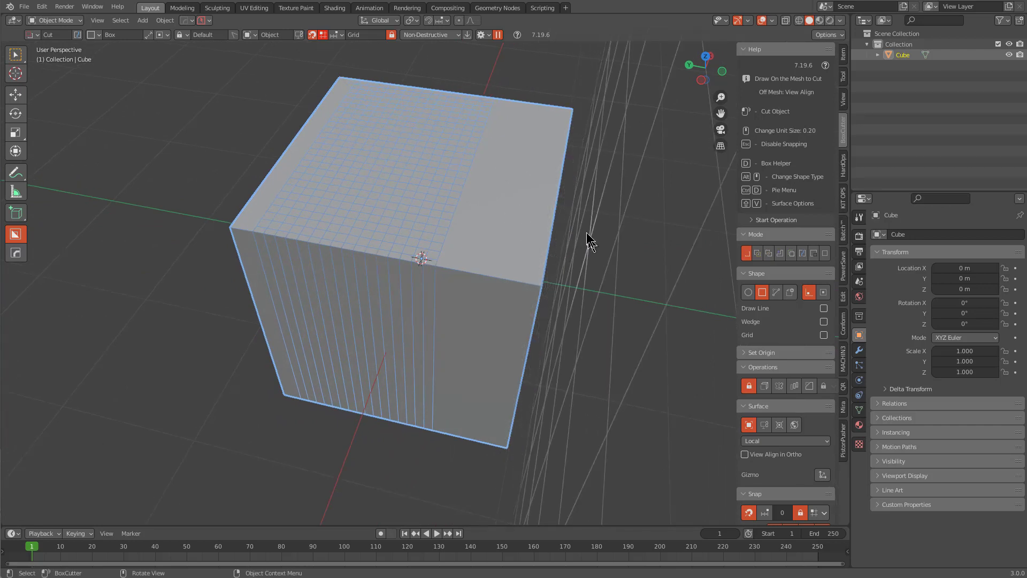
- Draw a grid-snapped box cut starting beside the cube, extrude it about 1.73, and lock the cutter shape
mouse_move(623, 222)
left_mouse_down()
mouse_move(409, 303)
mouse_move(683, 294)
mouse_move(519, 300)
mouse_move(534, 303)
mouse_move(528, 310)
left_mouse_up()
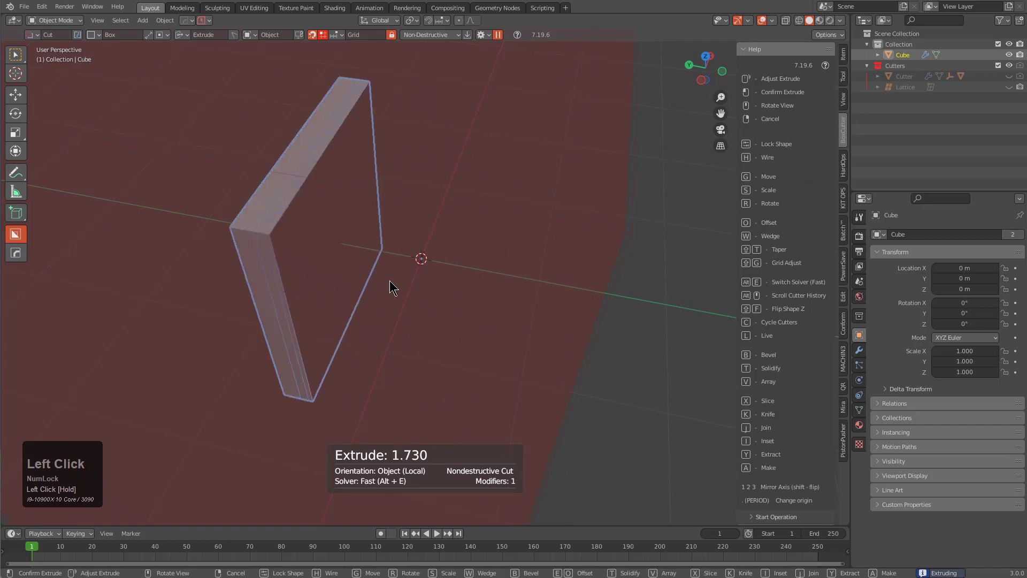
key("Tab")
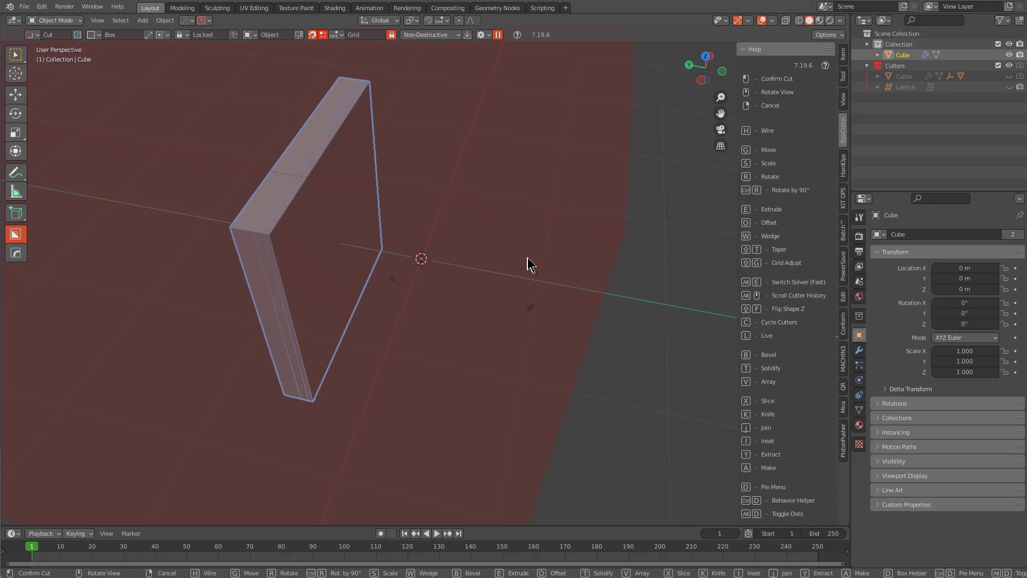
middle_click_drag(532, 264, 476, 245)
scroll(481, 270, "down", 4)
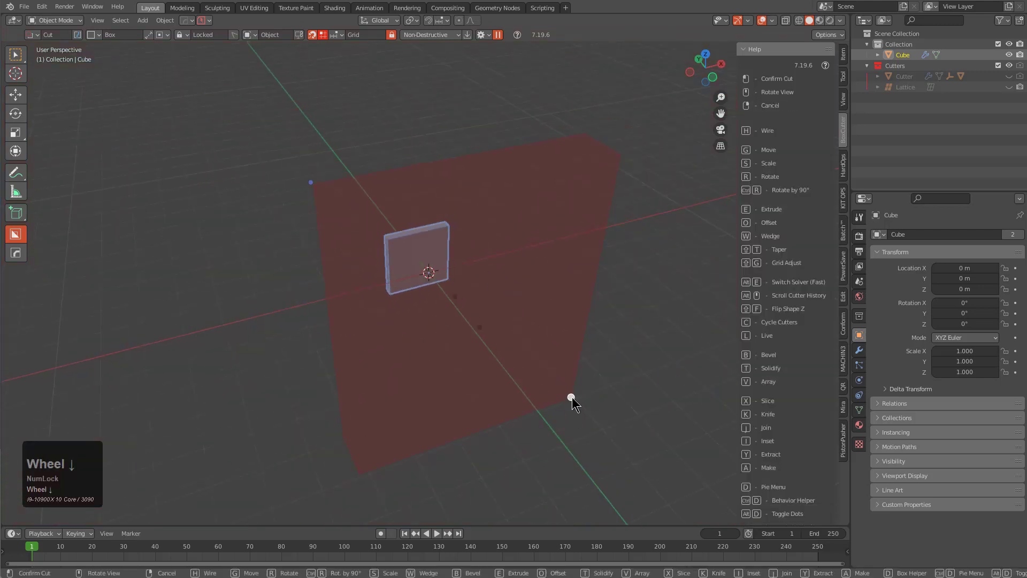
- Resize the locked box cutter with its snapping dots so that it covers less of the cube
mouse_move(572, 397)
left_mouse_down()
mouse_move(449, 309)
mouse_move(465, 298)
mouse_move(477, 307)
left_mouse_up()
scroll(498, 305, "up", 4)
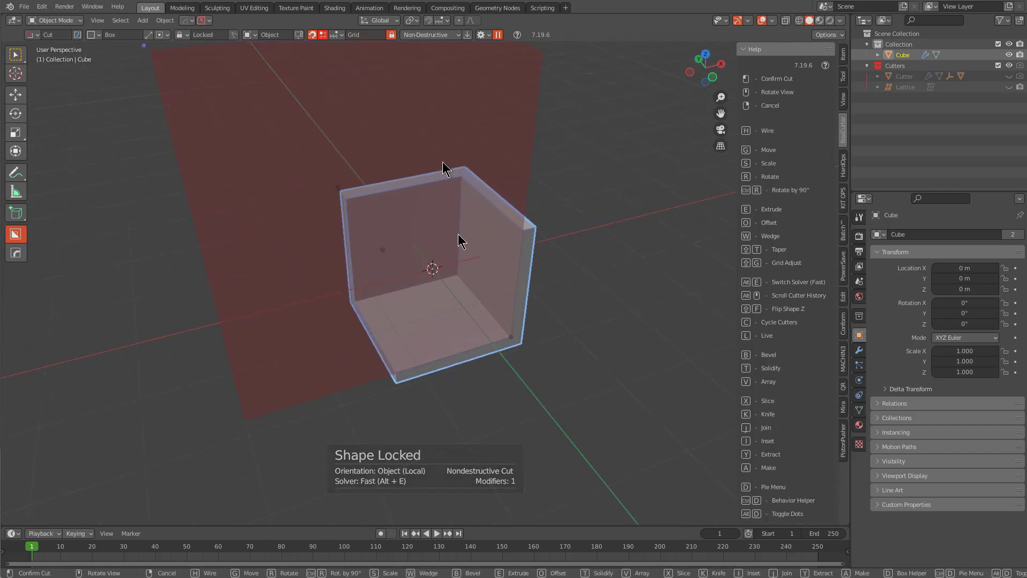
left_click(514, 336)
mouse_move(513, 262)
left_mouse_down()
mouse_move(518, 317)
mouse_move(448, 332)
mouse_move(429, 362)
mouse_move(463, 351)
left_mouse_up()
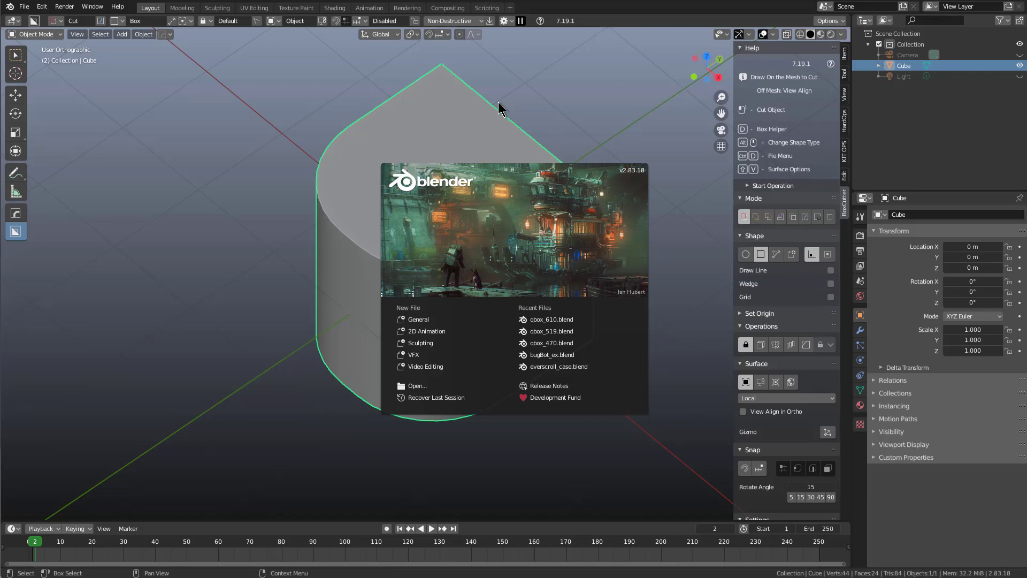
- In the Blender 2.83 session, close the splash screen and enable BoxCutter snapping with the dynamic Grid type
left_click(499, 108)
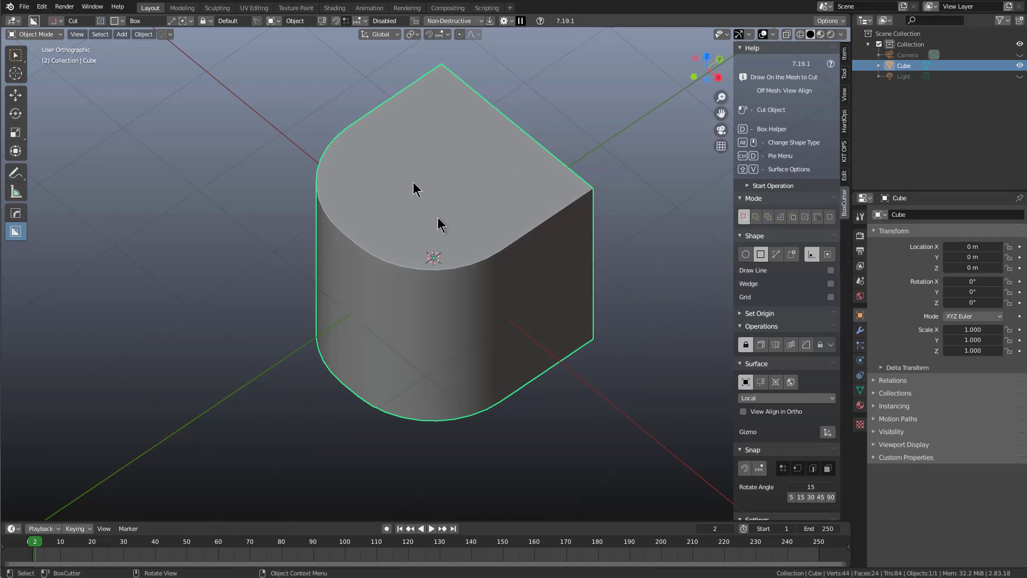
left_click(336, 21)
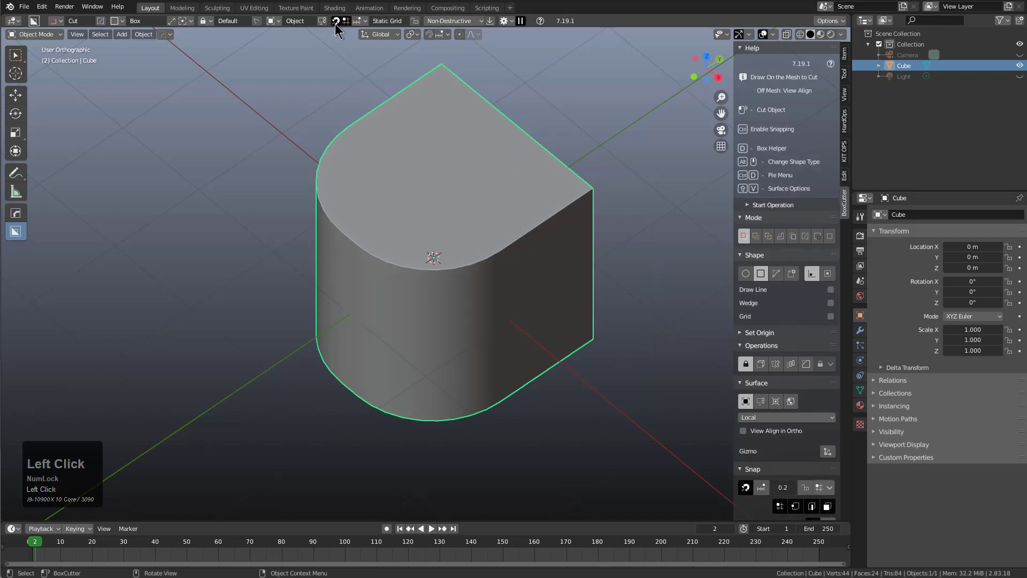
left_click(362, 20)
left_click(389, 82)
key("ctrl")
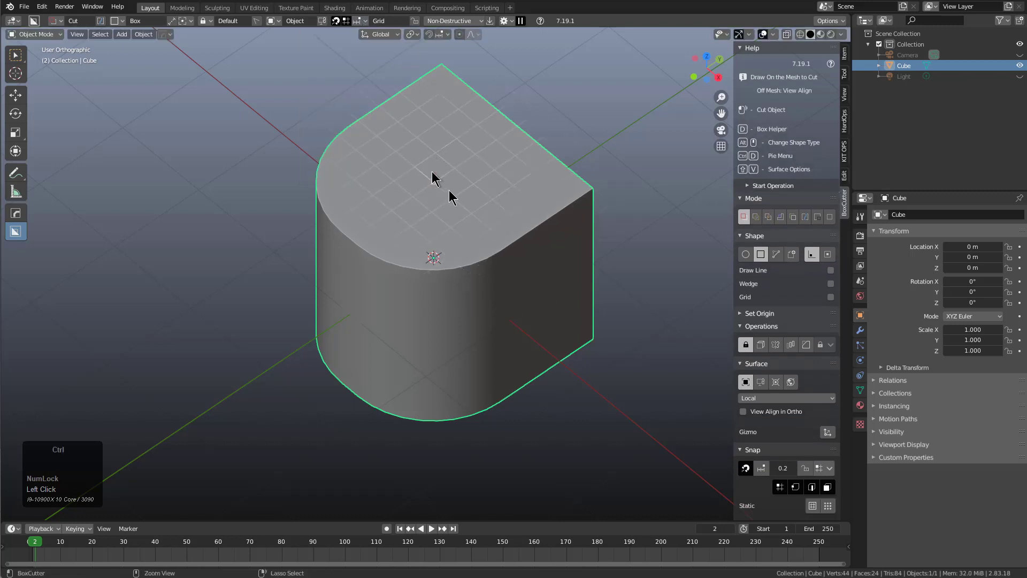
- Cut a grid-snapped box notch into the rounded block's flat vertical side, between its top and base
left_click_drag(541, 248, 624, 304, "ctrl")
left_click(318, 156)
middle_click_drag(505, 174, 475, 181)
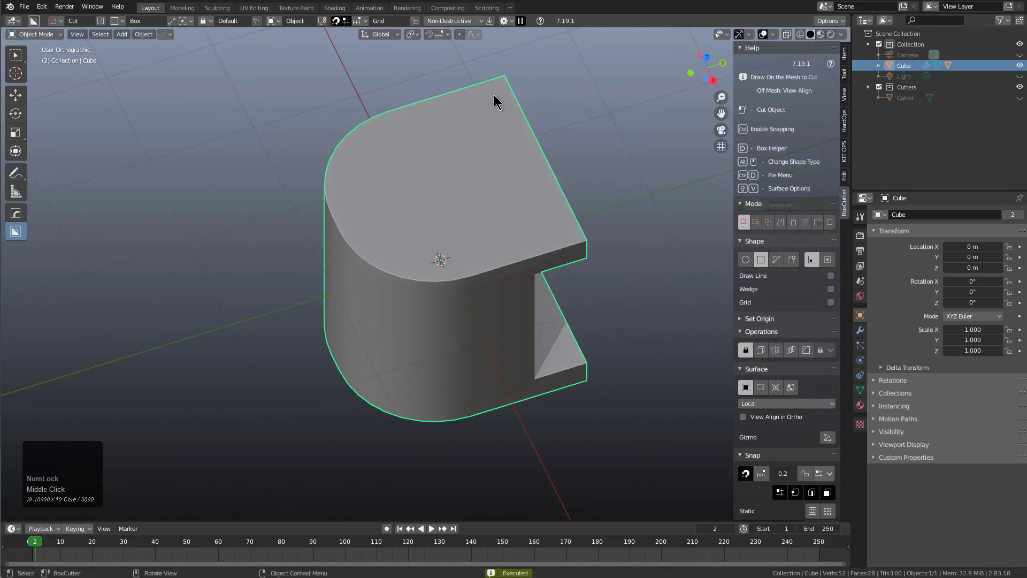
- Cut a grid-snapped wedge box along the straight edge of the block's top face
mouse_move(494, 94)
left_mouse_down()
mouse_move(596, 219)
mouse_move(614, 215)
left_mouse_up()
key("w")
left_click(610, 256)
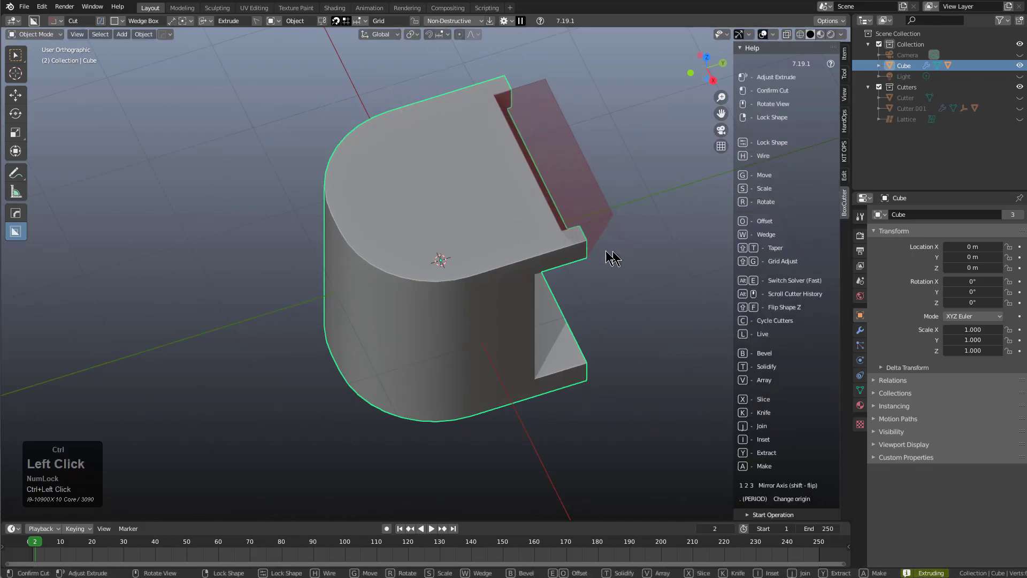
scroll(534, 230, "down", 1)
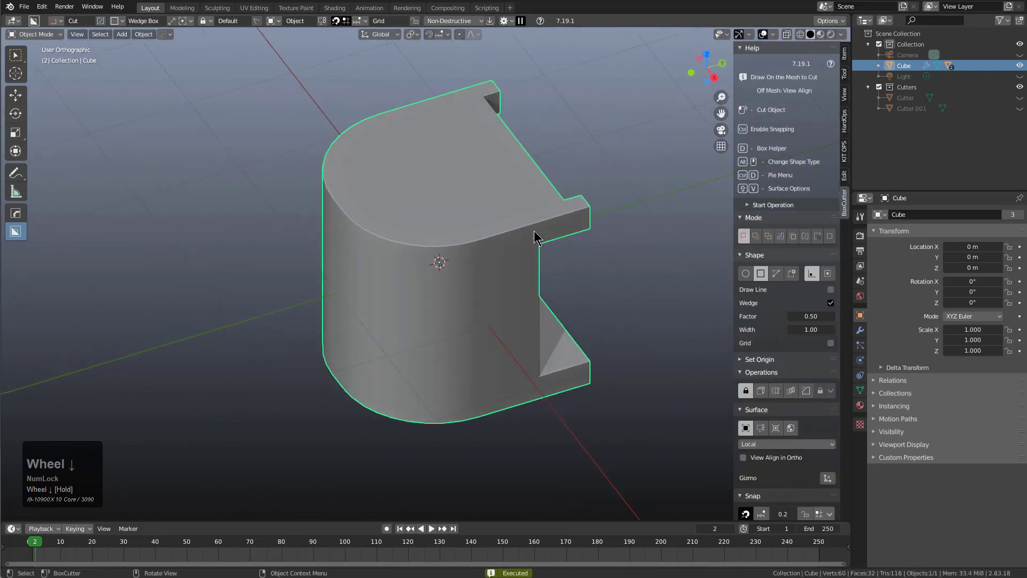
- In Edit Mode, cut a wedge box with a wedge factor of 1.00 into the flat vertical side near the block's corner
key("Tab")
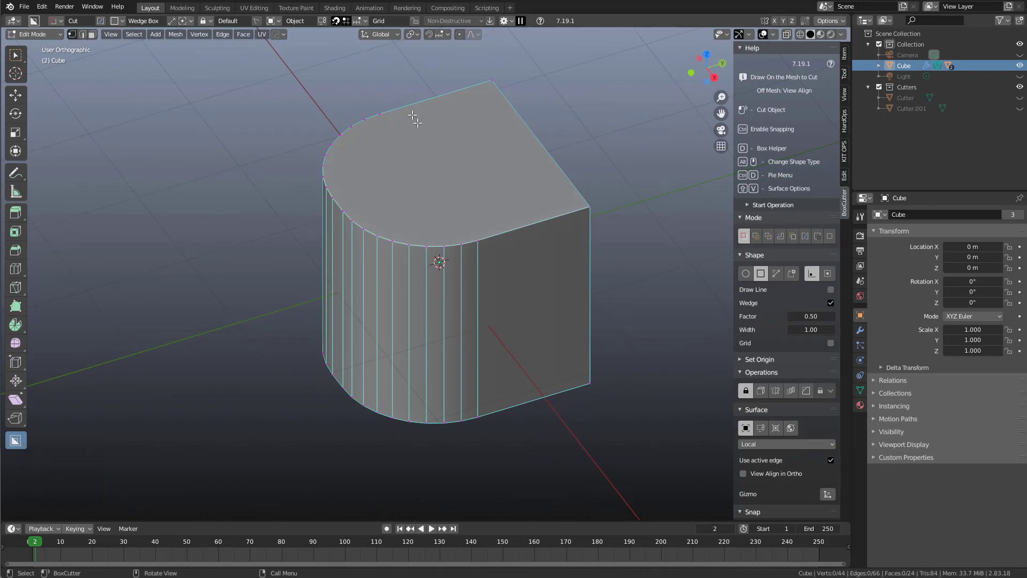
mouse_move(524, 239)
left_mouse_down()
mouse_move(559, 238)
mouse_move(651, 355)
left_mouse_up()
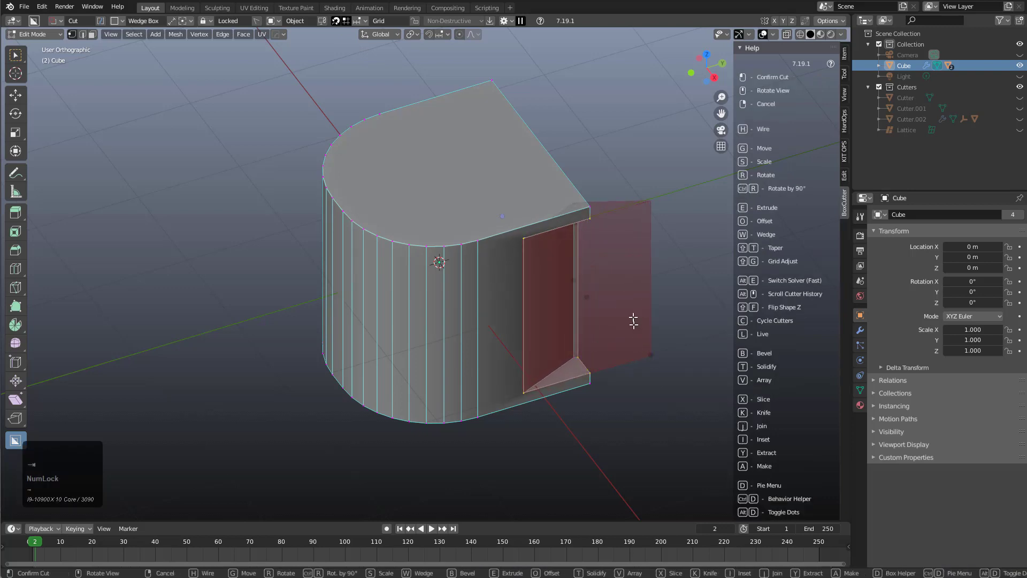
key("d")
left_click(765, 396)
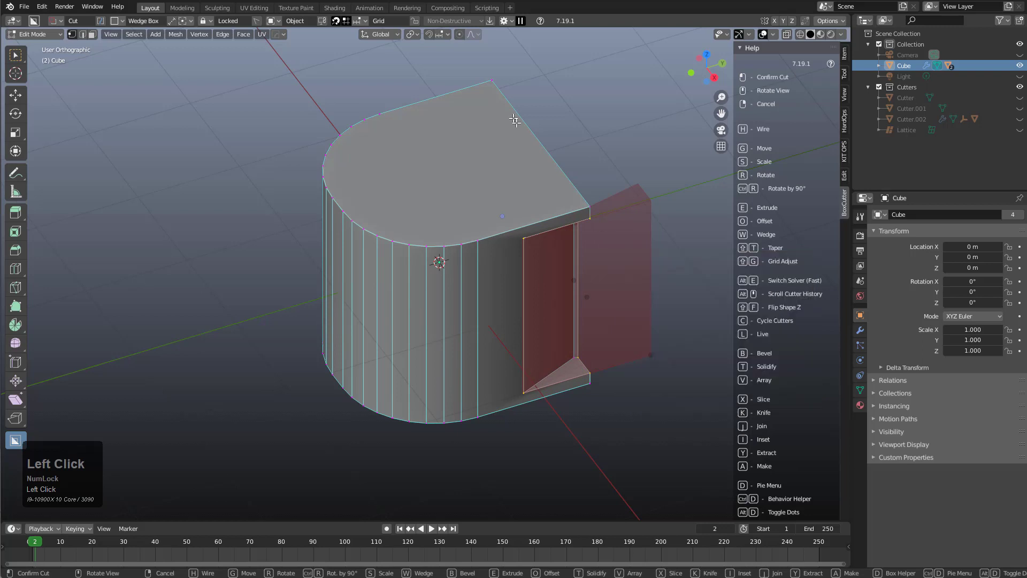
left_click(619, 189)
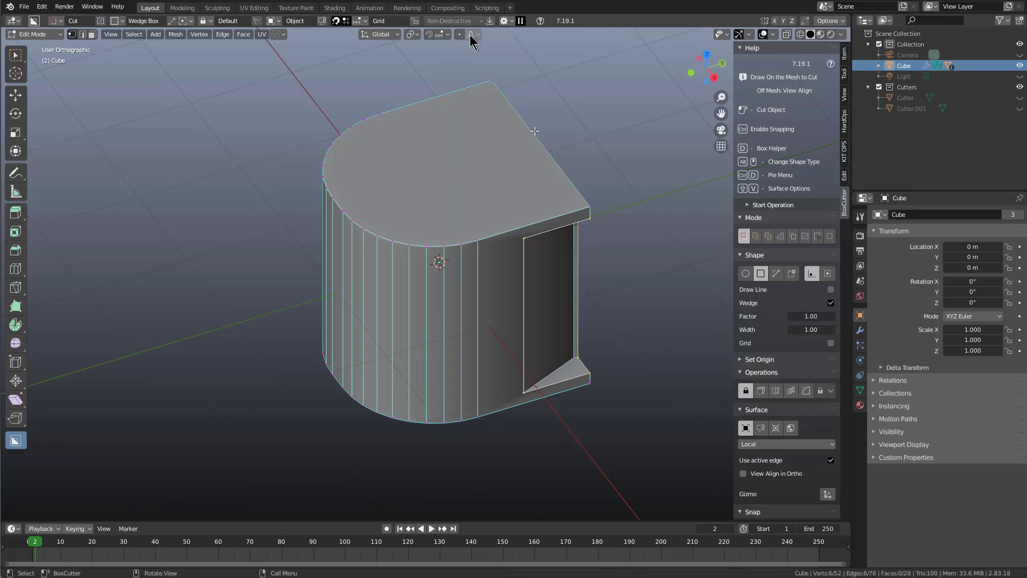
- Check the cut in Object Mode, and set BoxCutter's behavior in Edit Mode to Destructive
key("Tab")
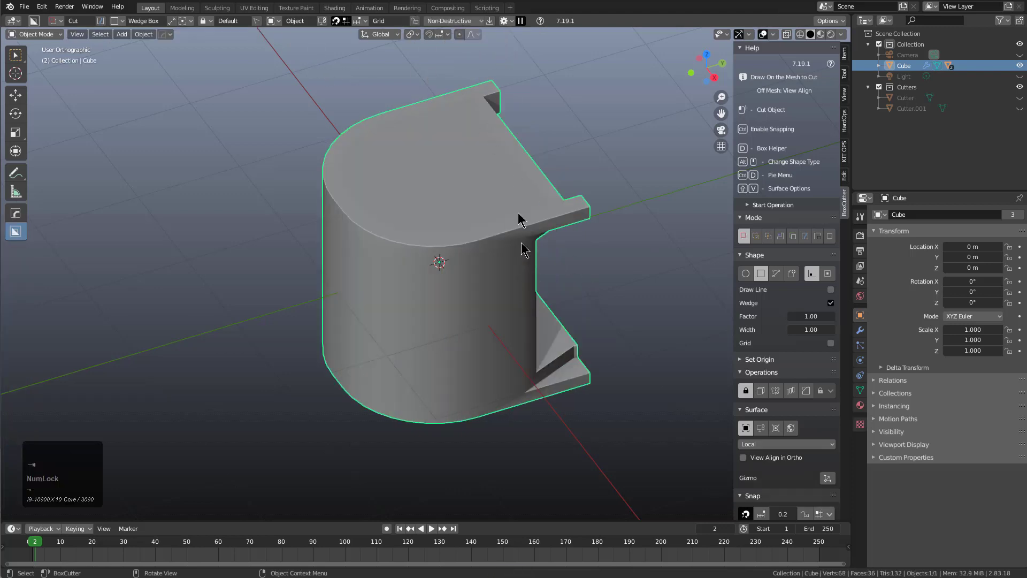
key("Tab")
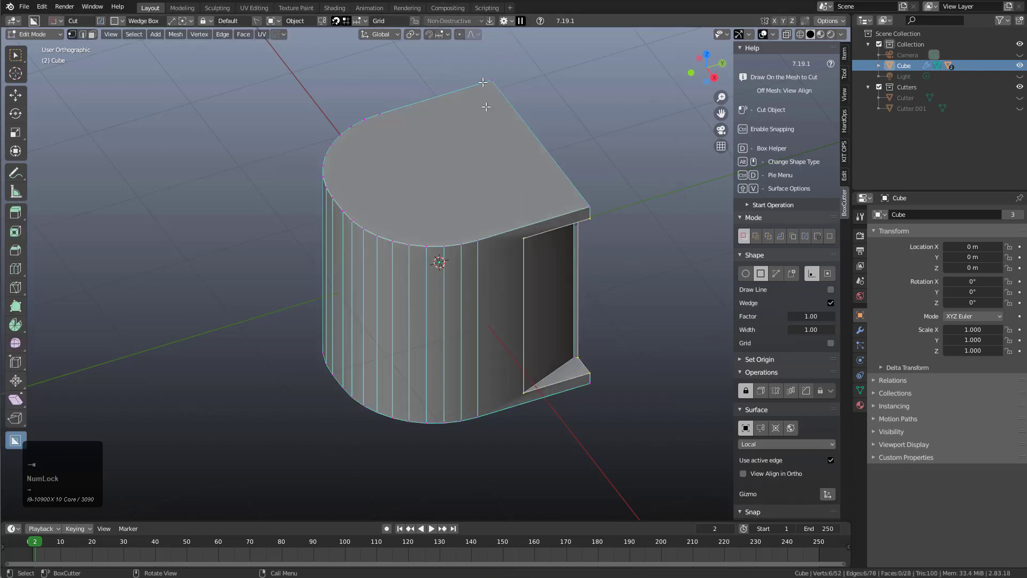
left_click(469, 21)
left_click(436, 33)
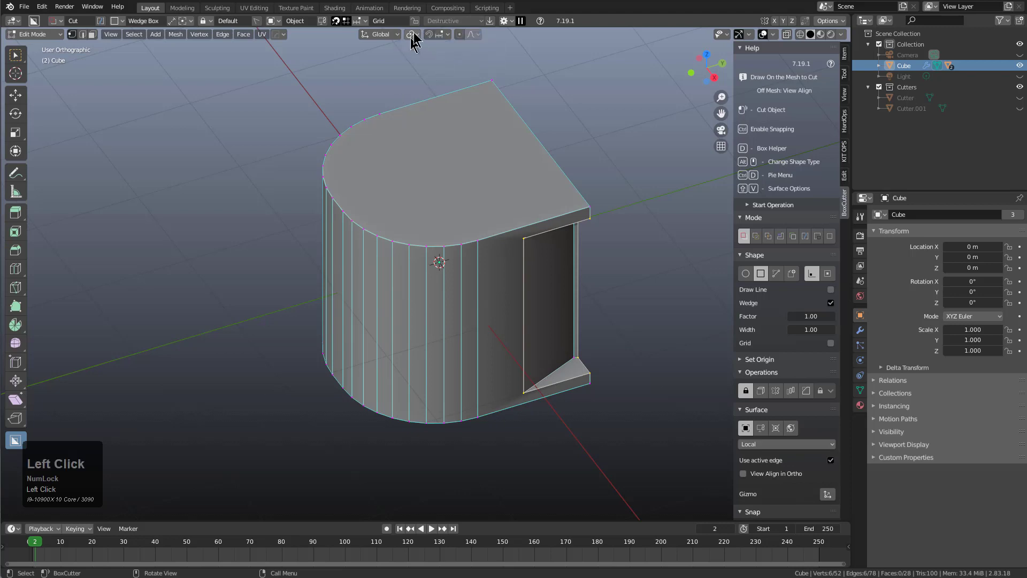
- Compare BoxCutter's behavior setting between Object Mode and Edit Mode
key("Tab")
key("q")
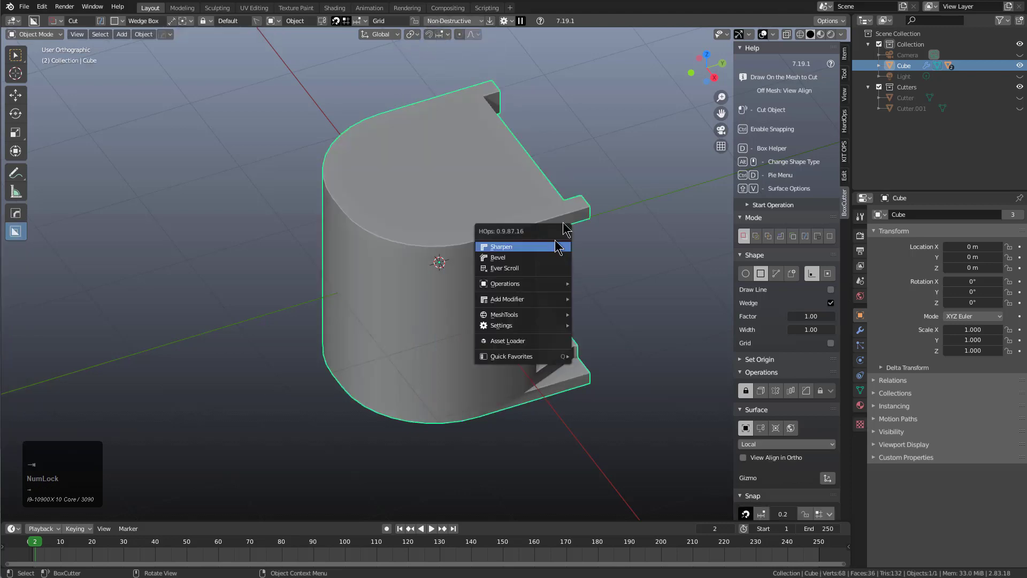
key("Tab")
key("Tab")
key("Tab")
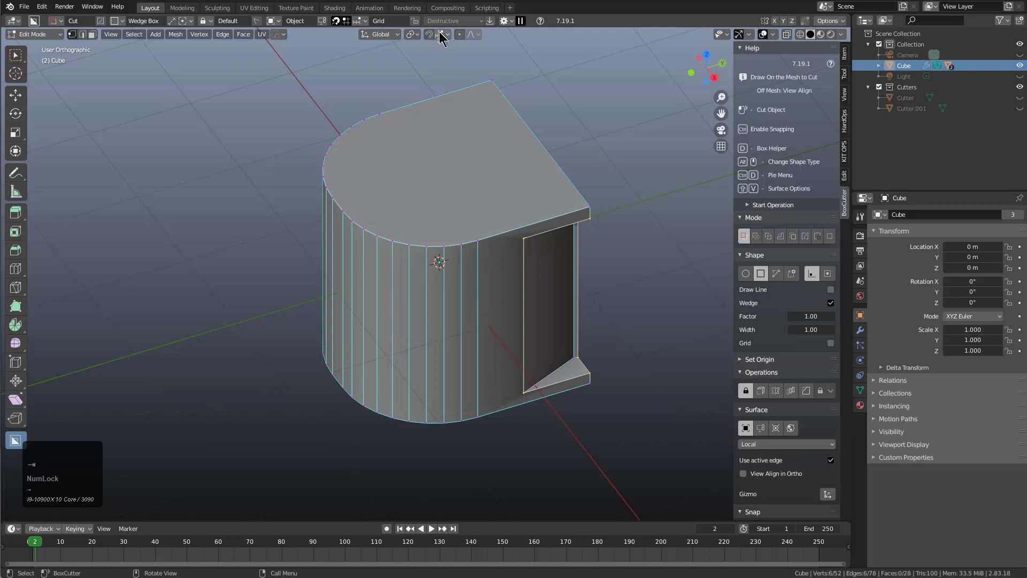
key("Tab")
key("Tab")
key("Tab")
key("Tab")
key("Tab")
key("Tab")
- Cut a small box into the flat side with Wedge off, and add a larger overlapping box cut as a Solidify frame
left_click_drag(516, 259, 529, 292)
key("w")
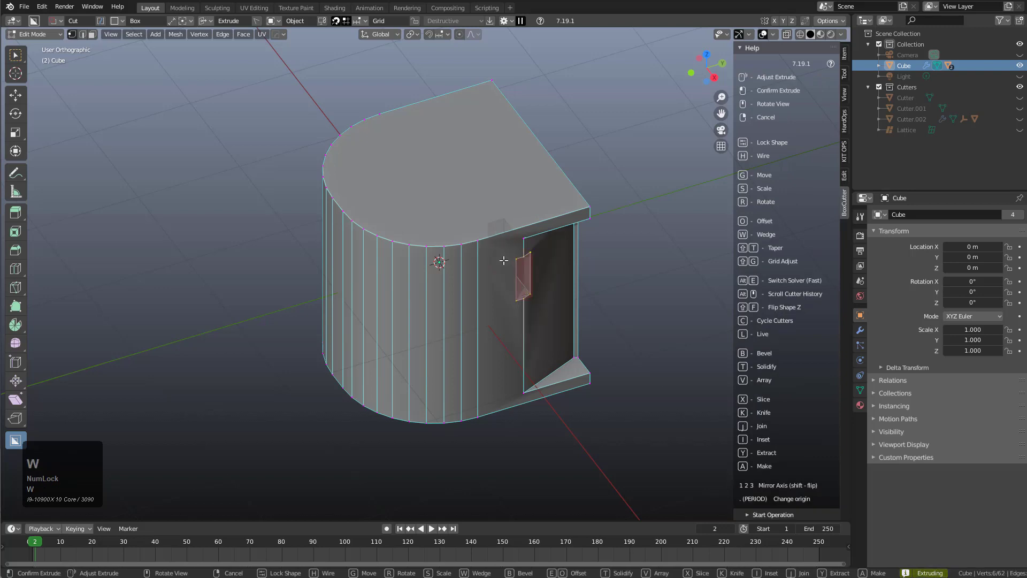
left_click(496, 242)
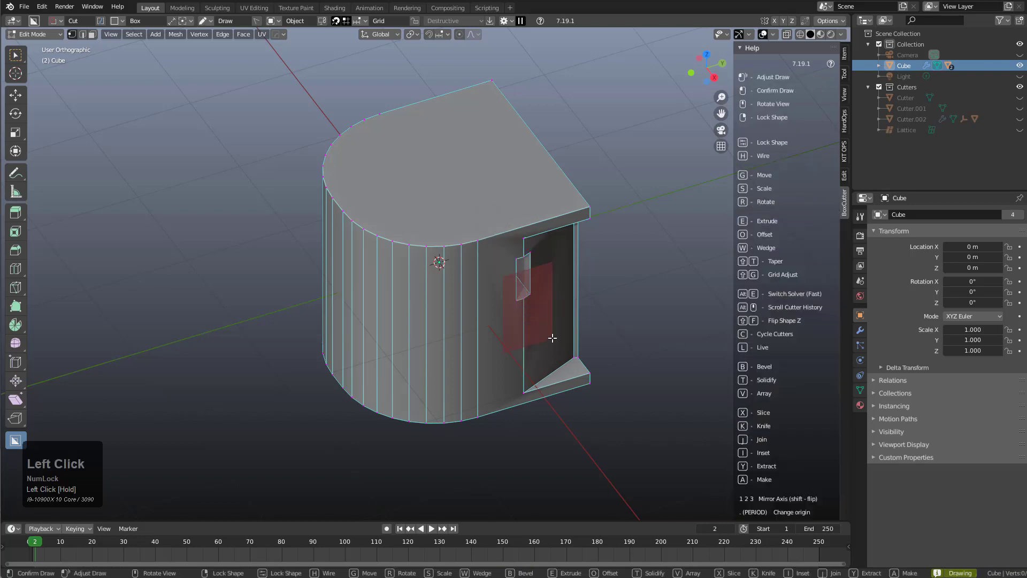
key("t")
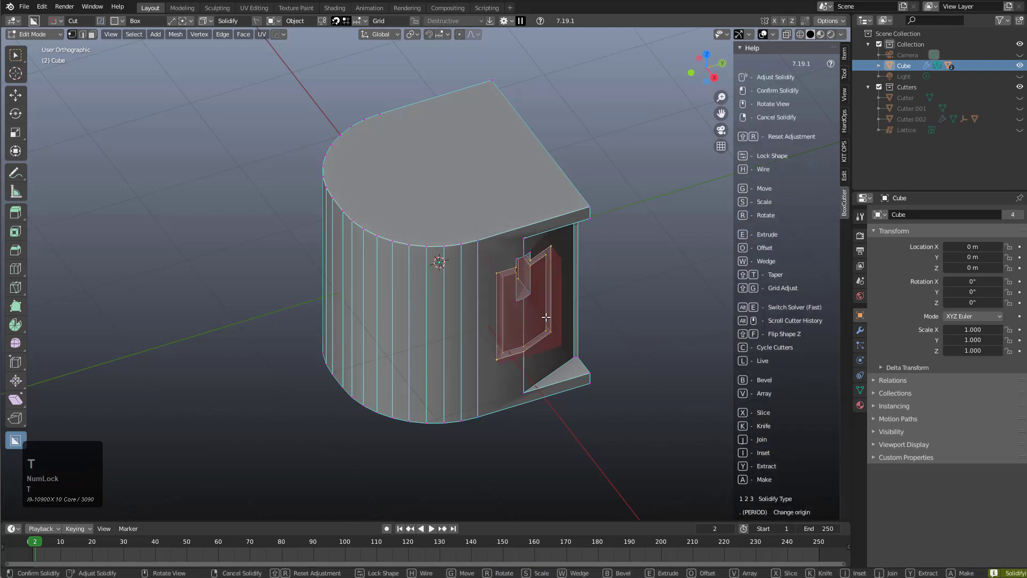
left_click(535, 317)
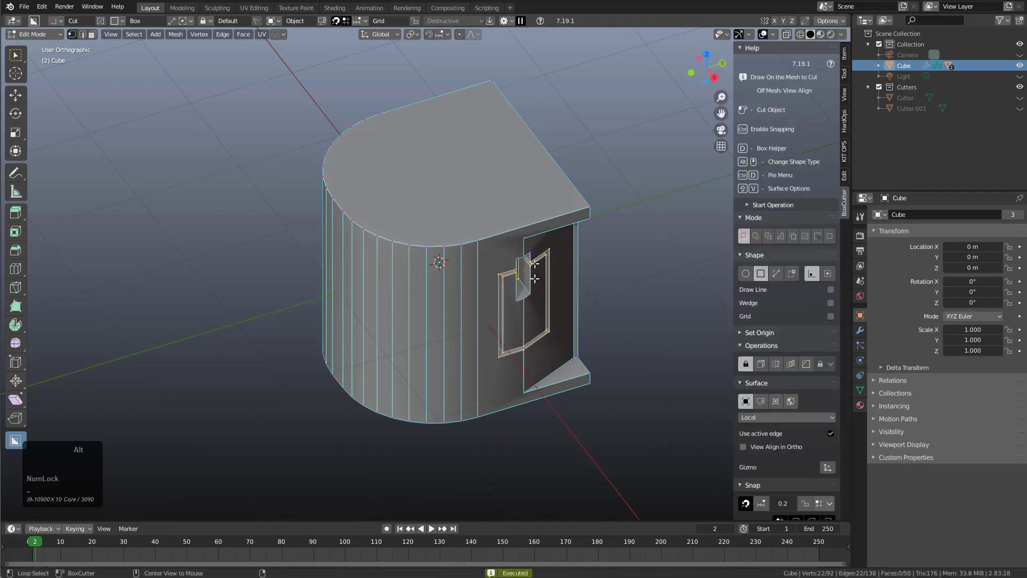
- Symmetrize the block's mesh across the Z axis with the HardOps mirror gizmo
key("alt+x")
scroll(463, 309, "down", 2)
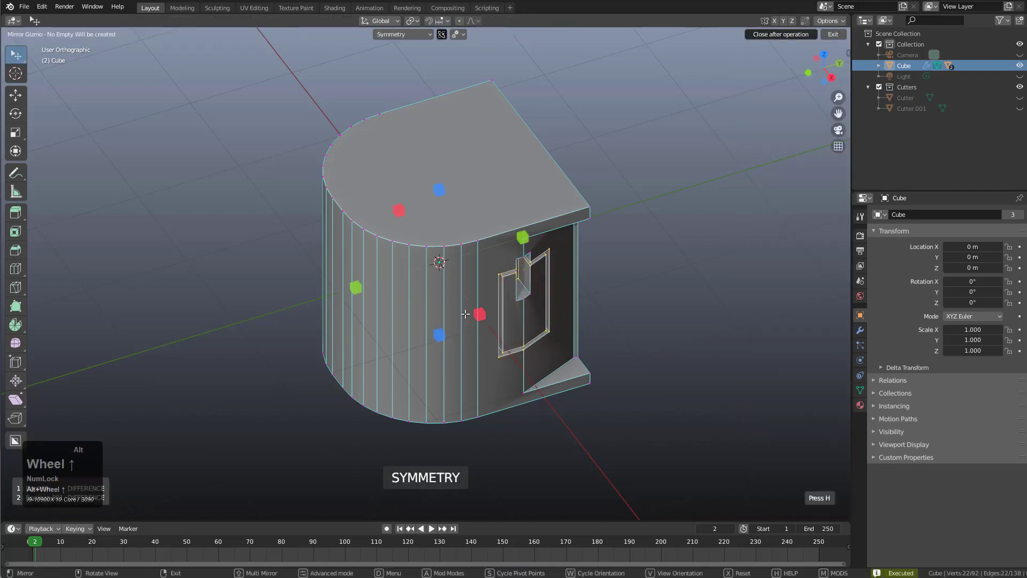
left_click(439, 187)
- Bevel the vertical inner edge of the mirrored frame cut in the block's side
middle_click_drag(551, 301, 523, 289)
scroll(525, 294, "up", 4)
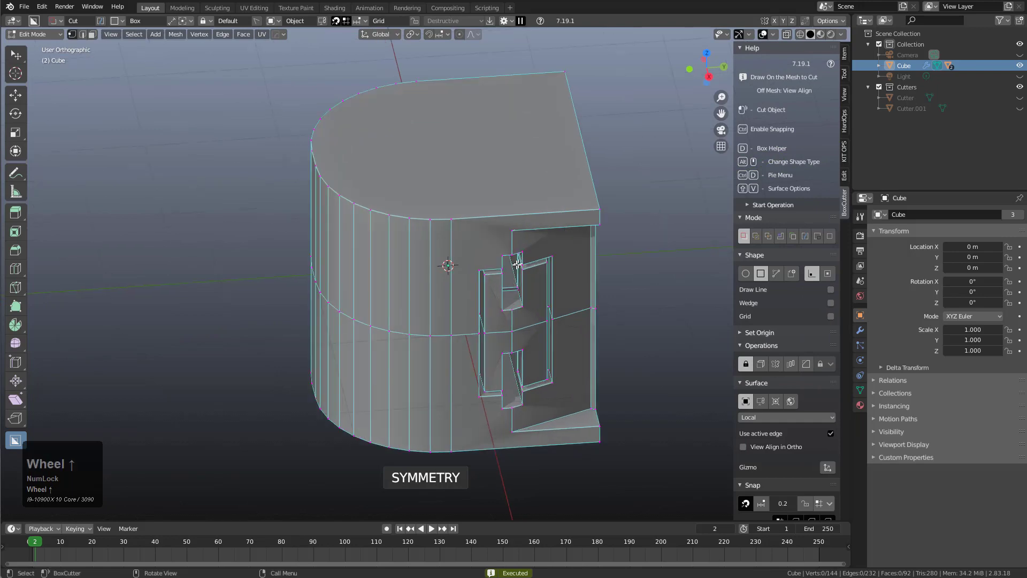
key("2")
left_click(537, 321)
key("ctrl+b")
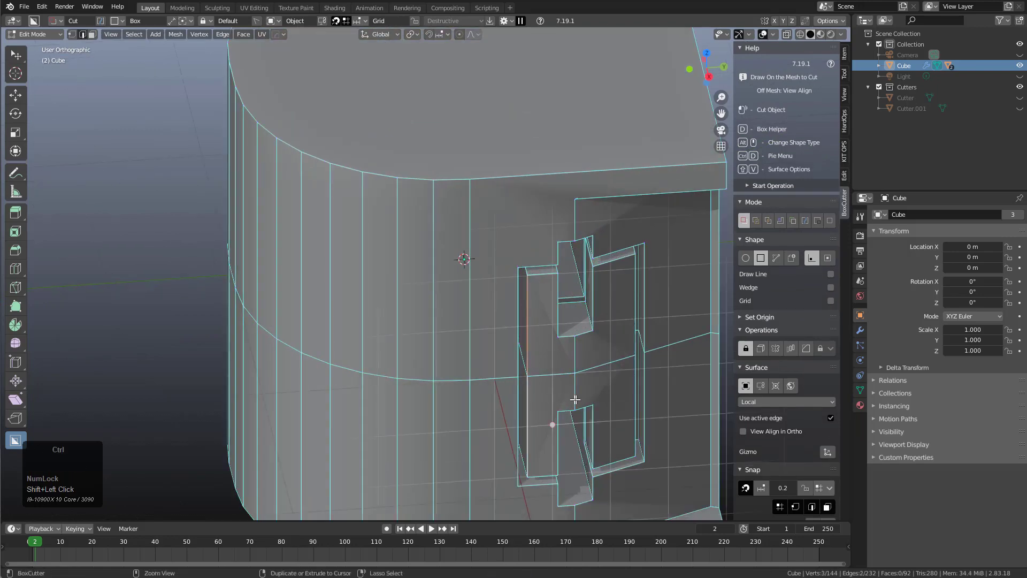
scroll(605, 412, "down", 2)
left_click(605, 412)
scroll(606, 412, "down", 5)
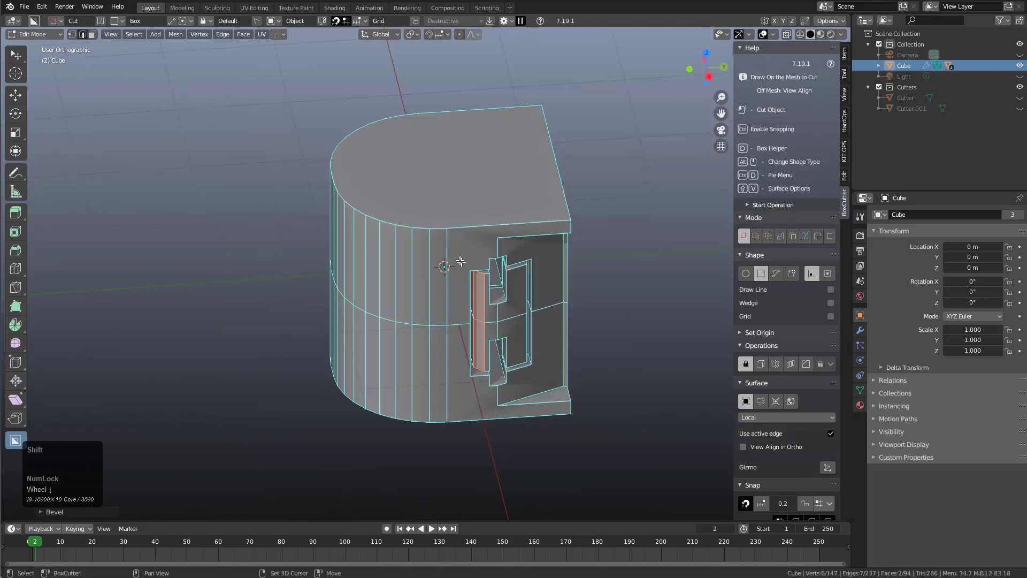
middle_click_drag(605, 412, 572, 224)
scroll(573, 225, "up", 1)
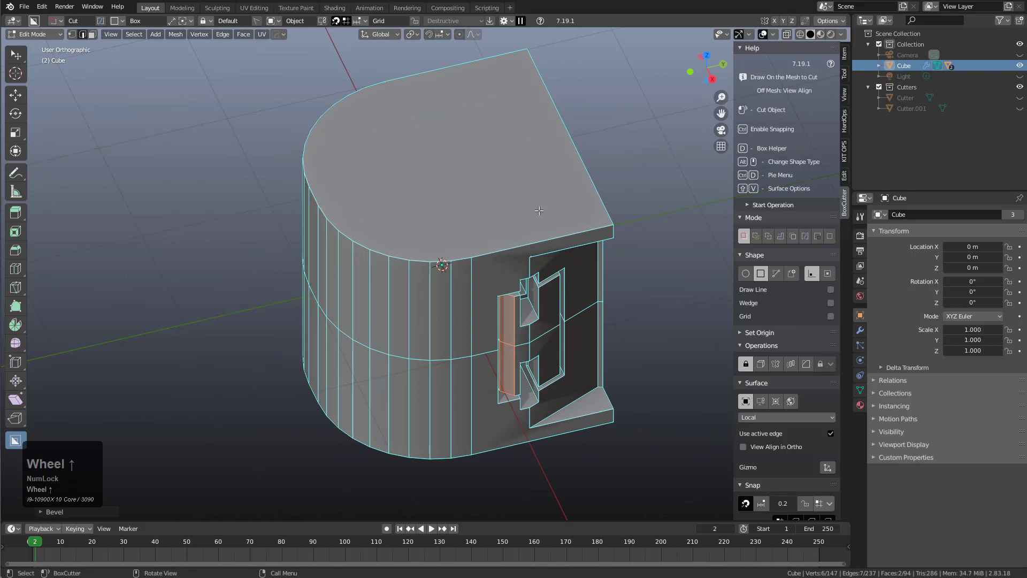
- Try to shortest-path select vertices along the top face's edge from its corner with BoxCutter grid snapping enabled
left_click(336, 20)
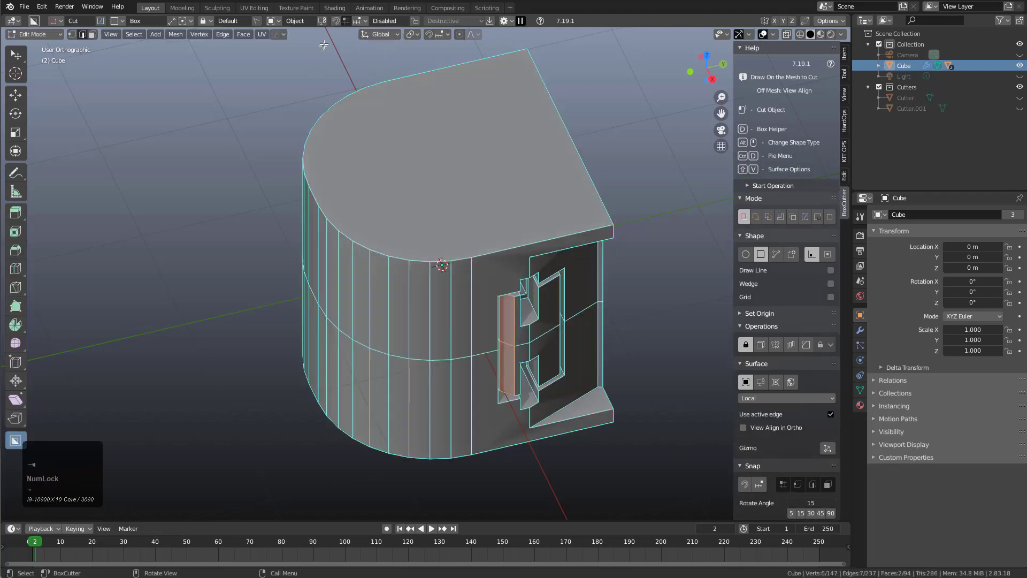
left_click(336, 20)
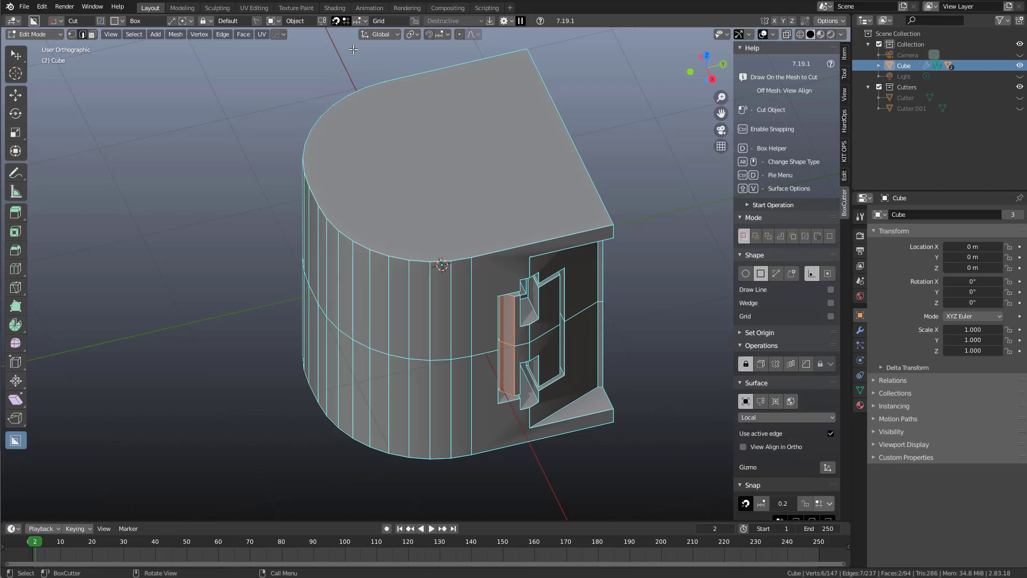
scroll(369, 89, "up", 1)
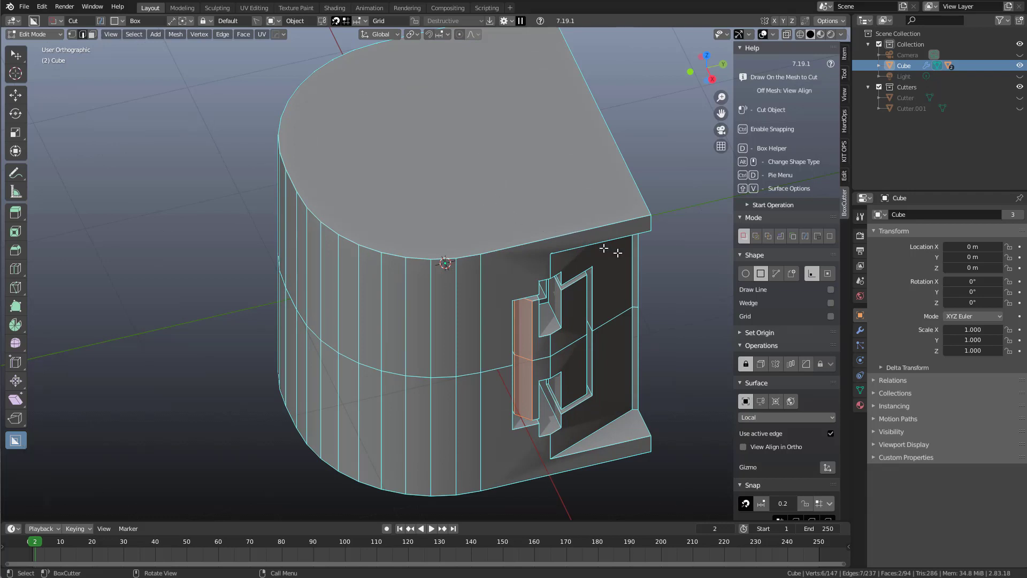
left_click(640, 211)
key("1")
left_click(649, 214)
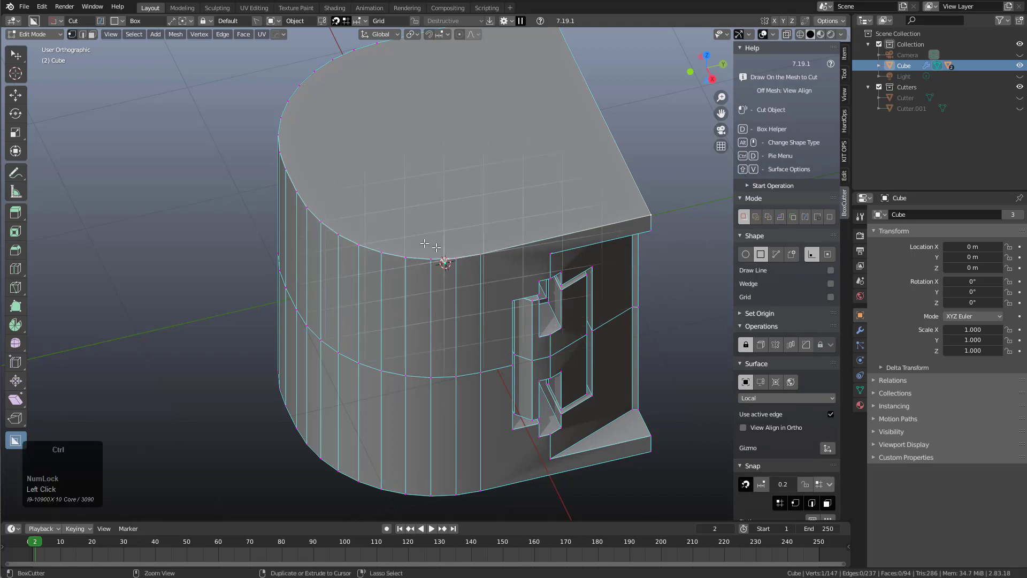
left_click(482, 253, "ctrl")
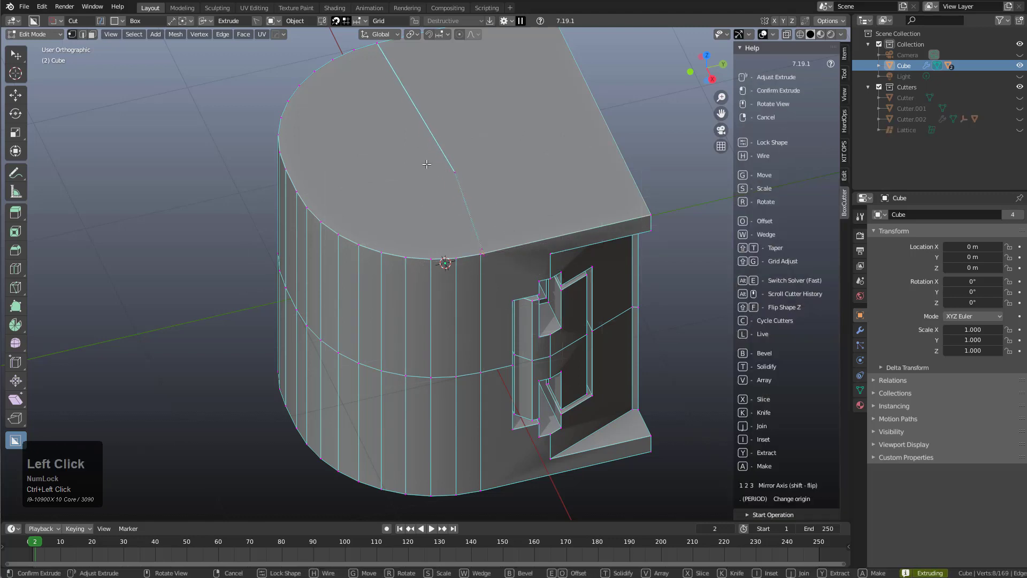
right_click(492, 196)
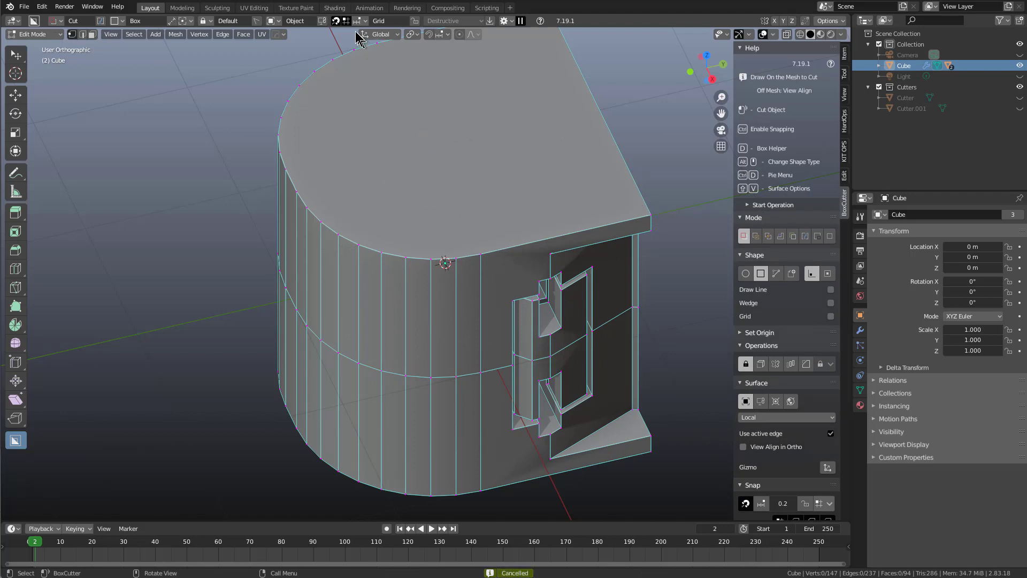
- With BoxCutter snapping disabled, shortest-path select the vertices around the top face's outline and return to Object Mode
left_click(336, 21)
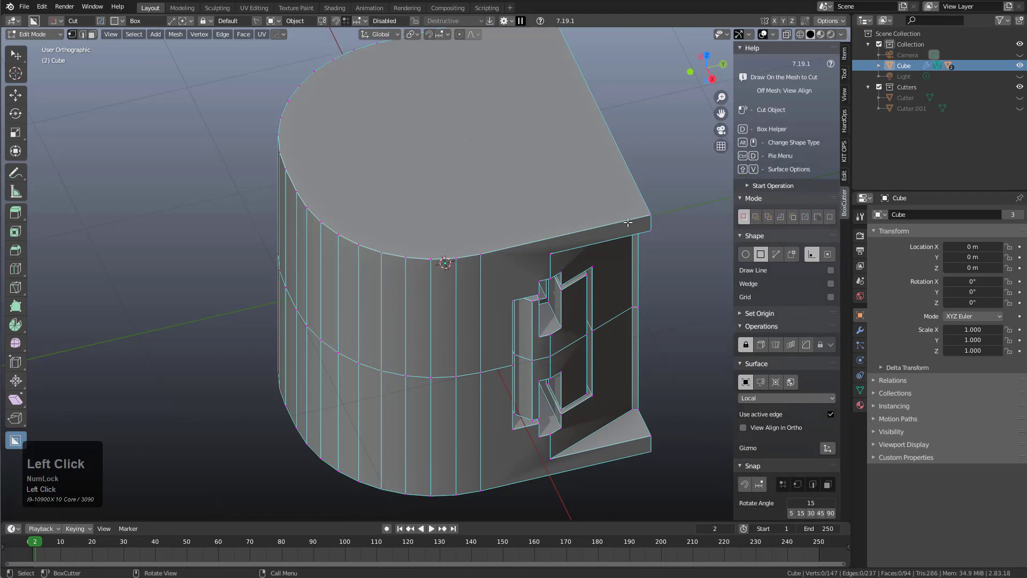
left_click(336, 228, "ctrl")
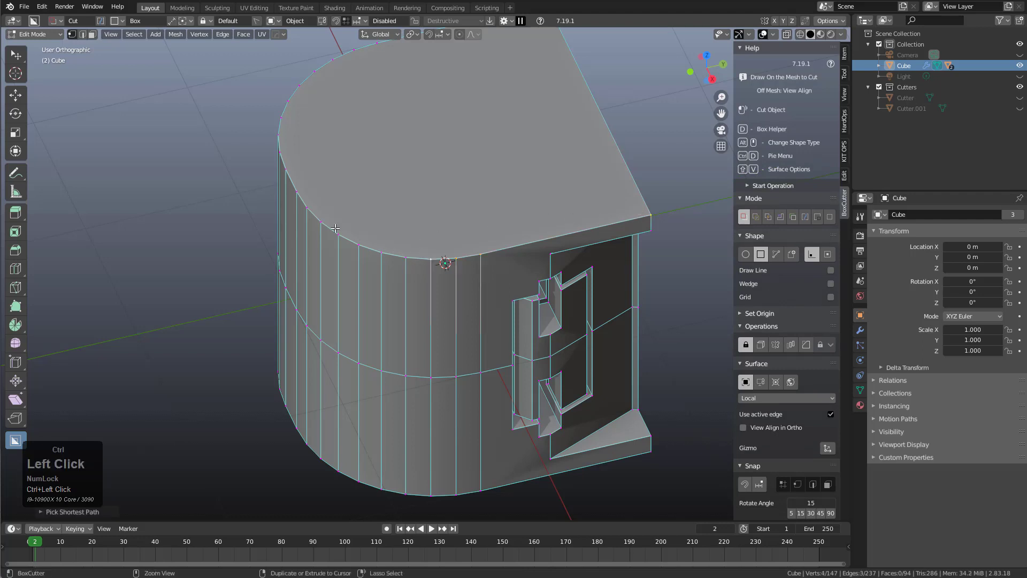
left_click(279, 161, "ctrl")
middle_click_drag(303, 69, 507, 161)
left_click(481, 224, "ctrl")
key("w")
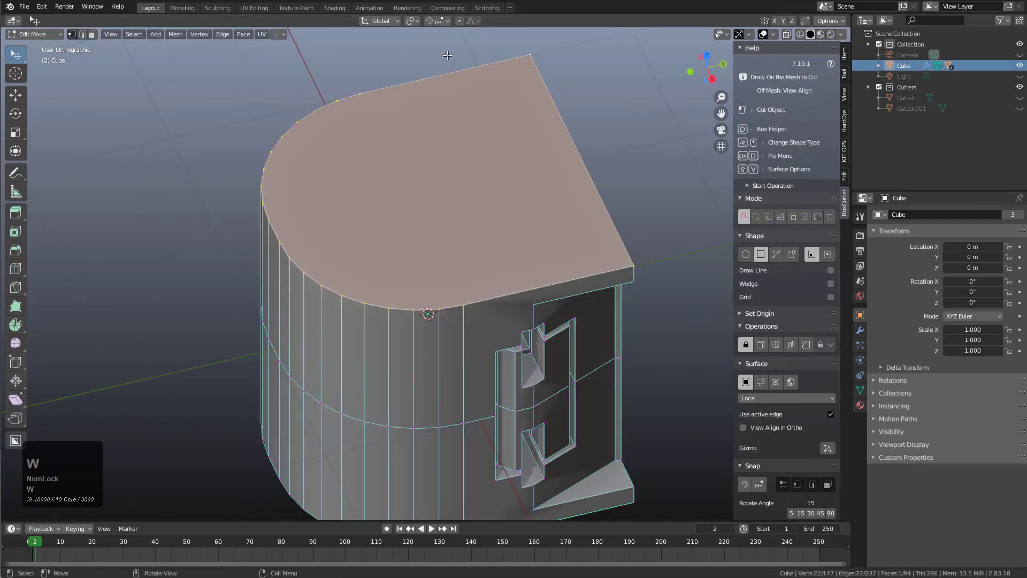
key("Tab")
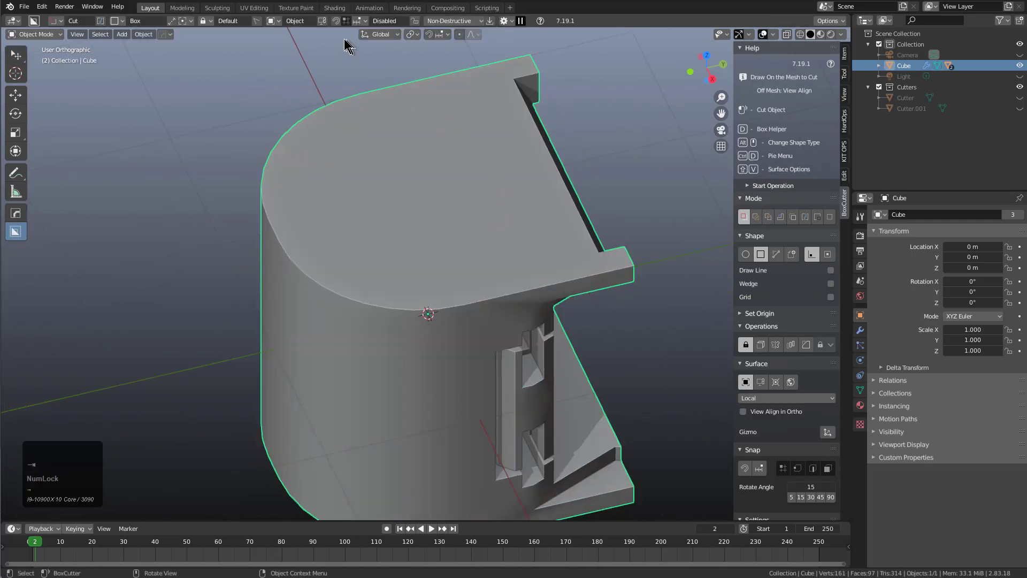
left_click(336, 21)
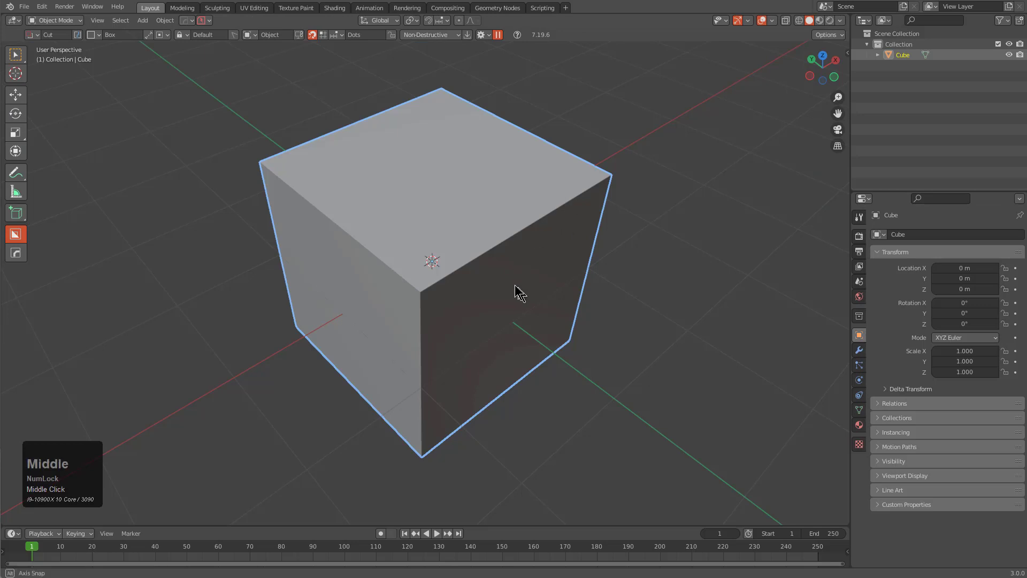
middle_click_drag(518, 291, 452, 305)
scroll(525, 296, "up", 3)
scroll(523, 289, "down", 3)
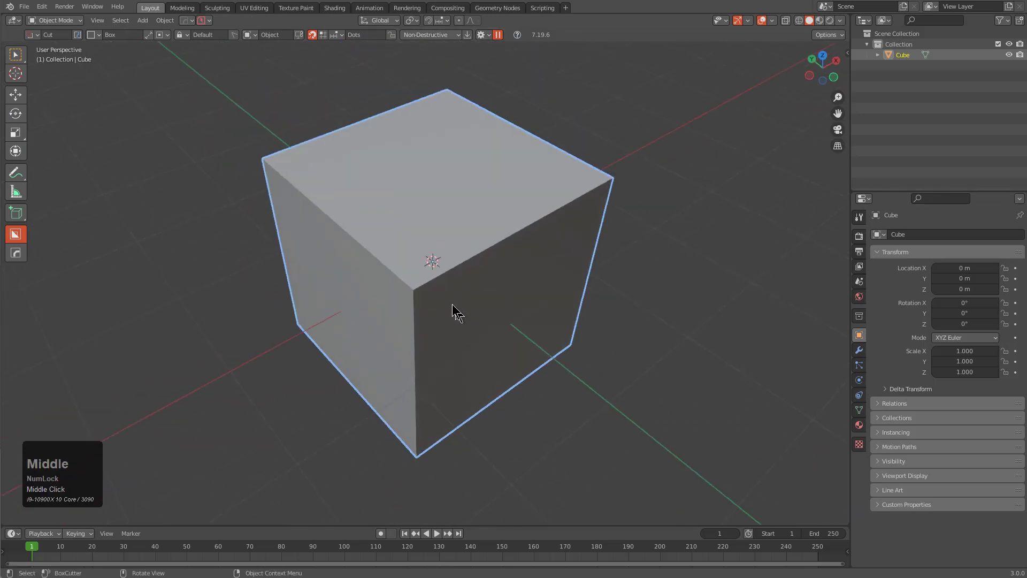
left_click(338, 35)
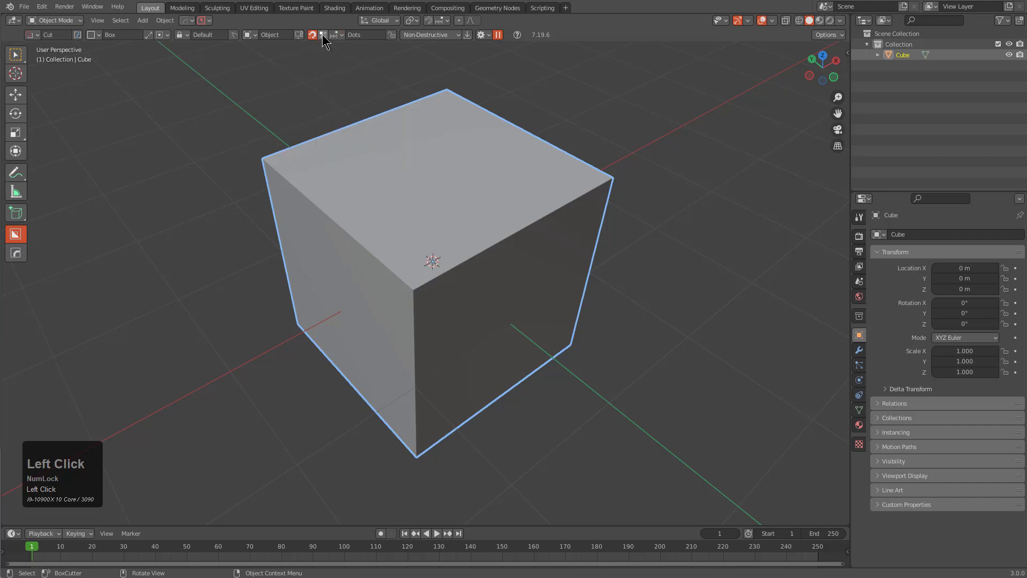
- In the Blender 3.0 session, bevel two vertical edges on one side of the cube with multiple segments to round it
middle_click_drag(466, 266, 472, 262)
key("Tab")
key("2")
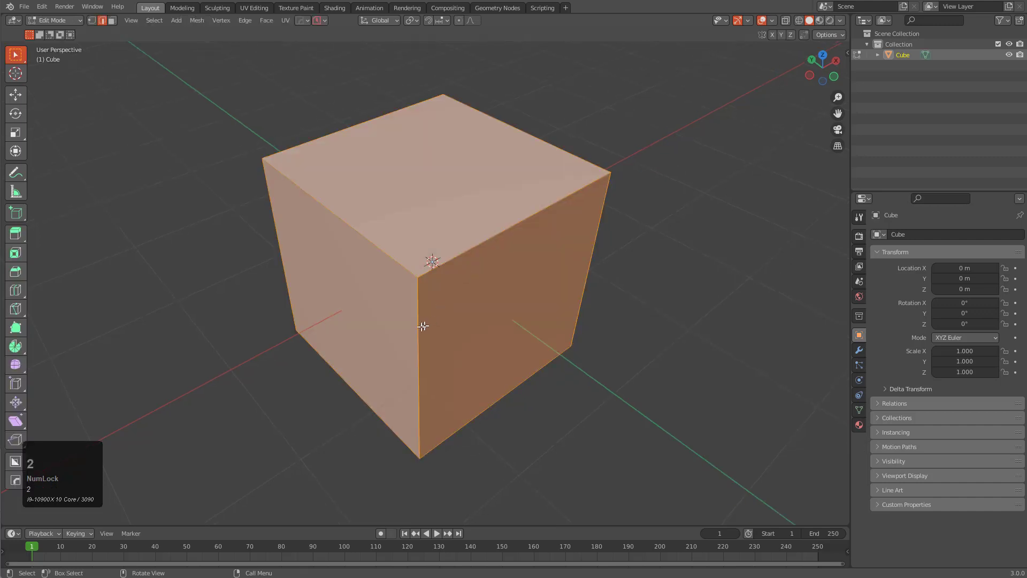
left_click(421, 325)
left_click(261, 222, "shift")
key("ctrl+b")
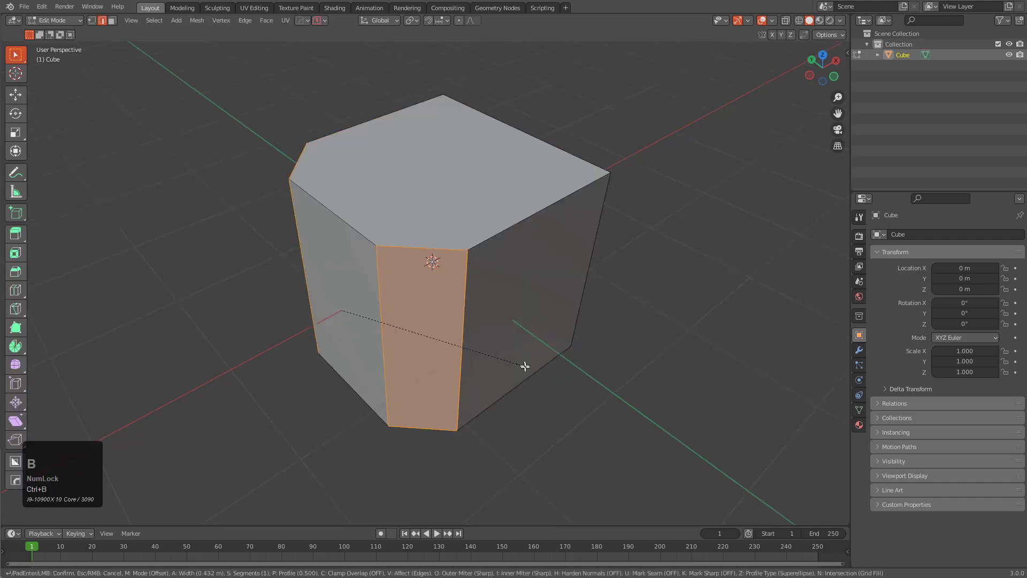
scroll(551, 372, "up", 6)
left_click(560, 374)
middle_click_drag(545, 310, 477, 236)
- Activate BoxCutter in Edit Mode and set its behavior to Destructive
key("alt+w")
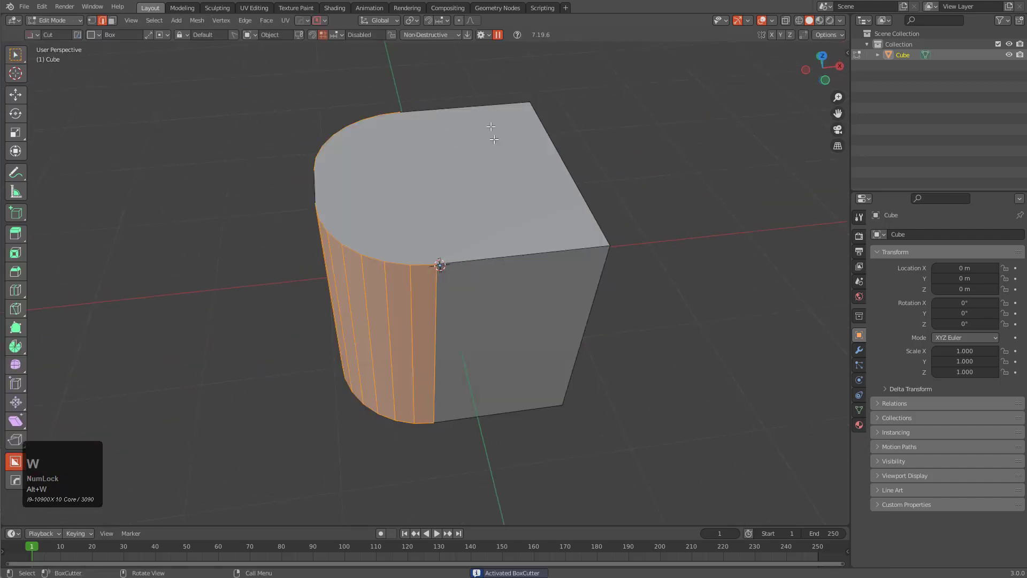
left_click(428, 34)
left_click(426, 50)
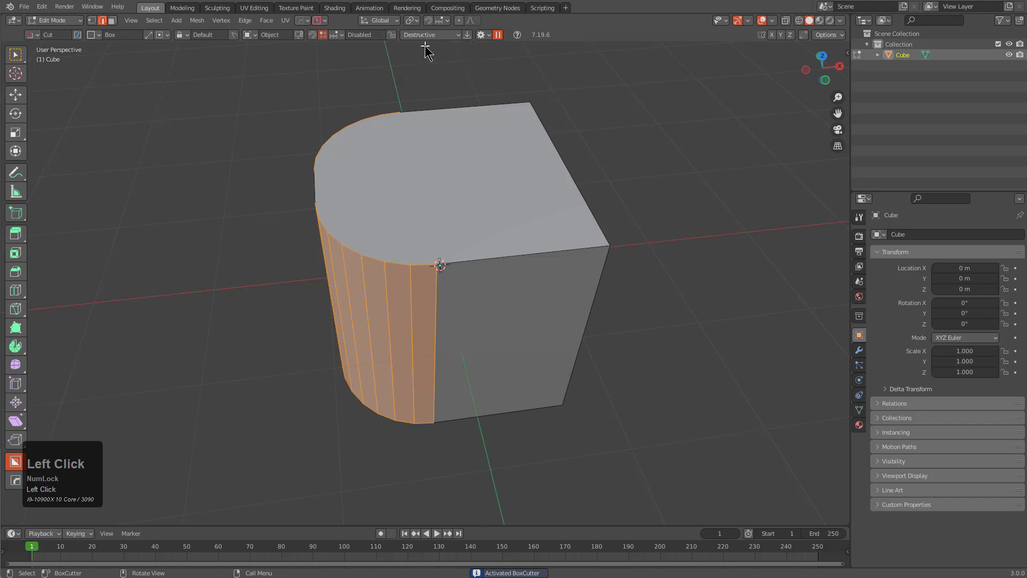
- Destructively cut a tall wedge box about 0.82 deep from the front corner and a wedge notch about 0.41 deep into the top side edge
middle_click_drag(562, 277, 535, 231)
mouse_move(534, 231)
left_mouse_down()
mouse_move(608, 426)
mouse_move(607, 413)
left_mouse_up()
left_click(600, 362)
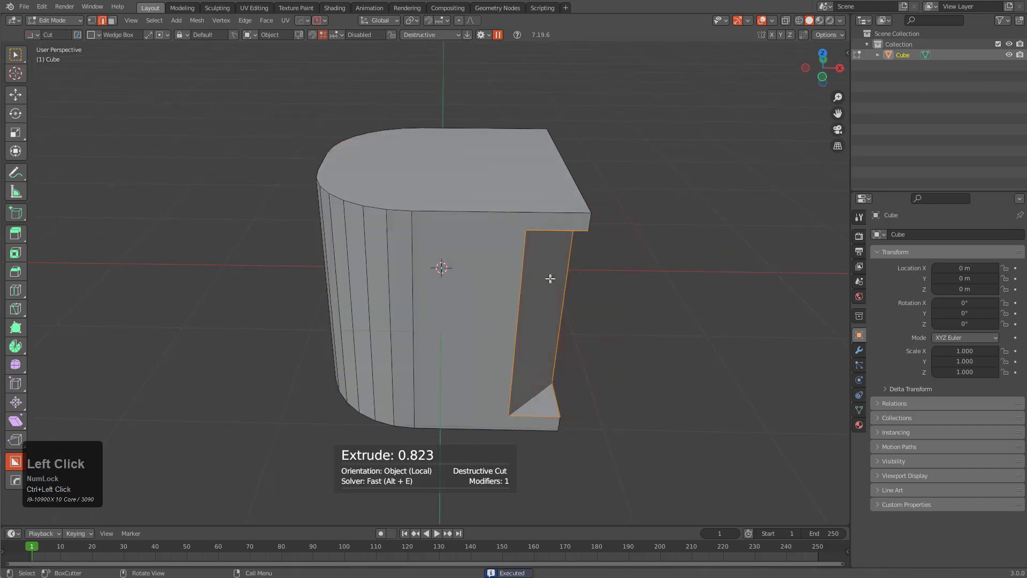
mouse_move(475, 201)
middle_mouse_down()
mouse_move(482, 231)
mouse_move(564, 230)
middle_mouse_up()
left_click_drag(564, 230, 594, 314)
left_click(577, 211)
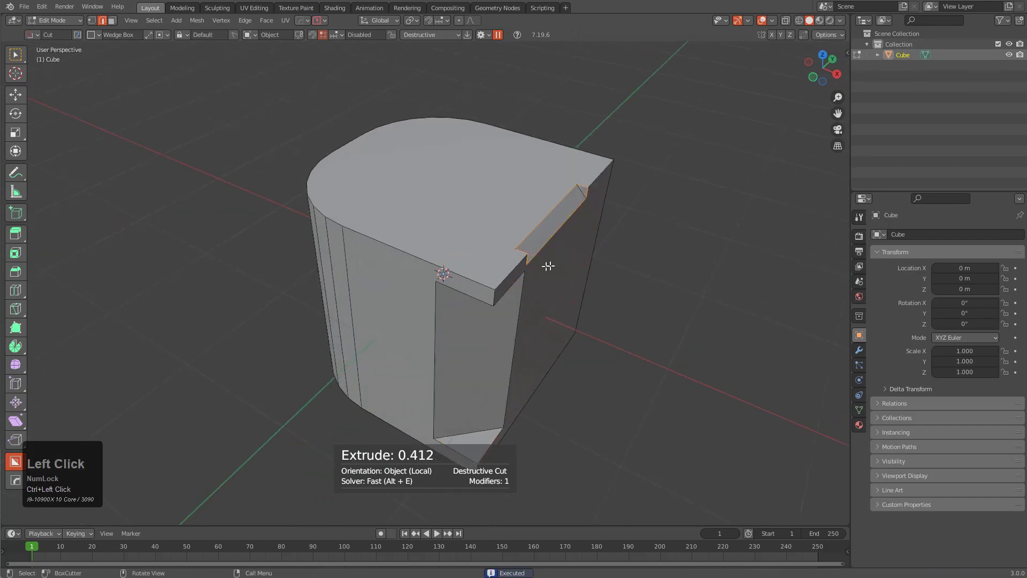
- Symmetrize the mesh with MACHIN3 and cut a wedge notch about 0.32 deep into the front face's top edge
middle_click_drag(546, 266, 589, 255)
key("alt+x")
middle_click_drag(486, 308, 480, 259)
mouse_move(465, 222)
left_mouse_down()
mouse_move(553, 239)
mouse_move(552, 227)
mouse_move(557, 288)
left_mouse_up()
left_click(557, 287)
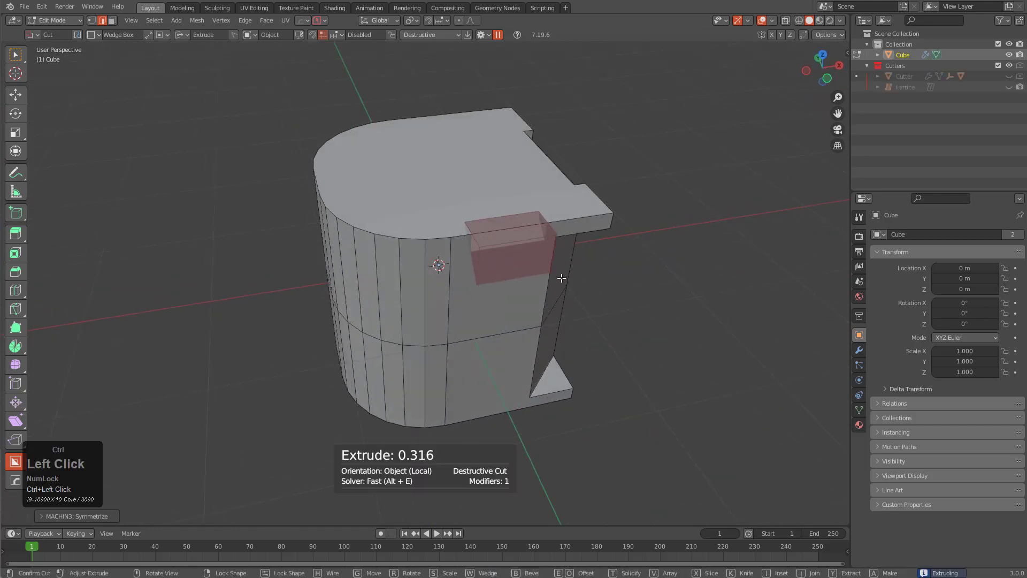
middle_click_drag(537, 274, 542, 257)
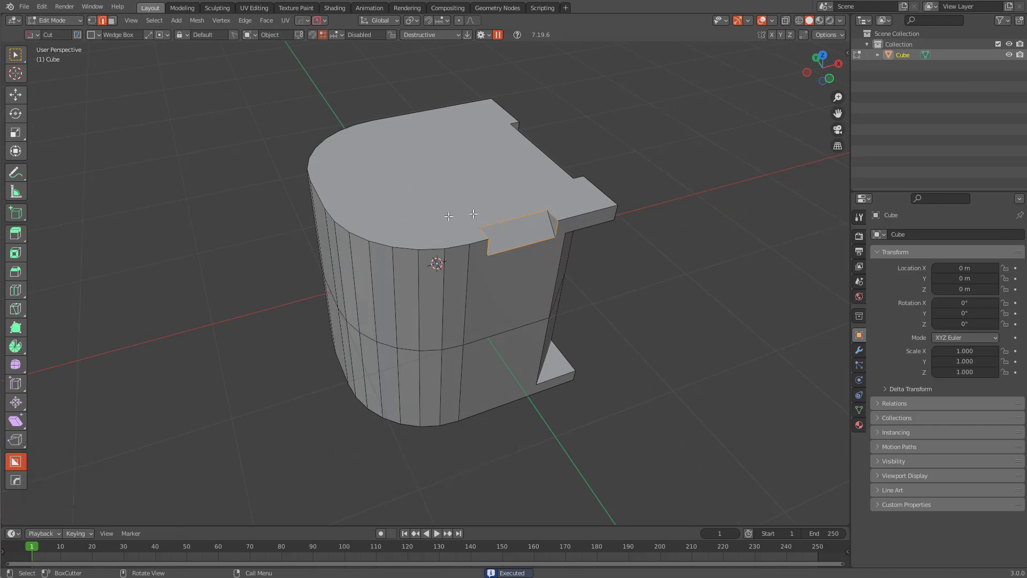
- Cut a matching wedge notch into the top edge of the opposite straight side, checking the wedge setting in the Box Helper
middle_click_drag(544, 261, 608, 240)
key("d")
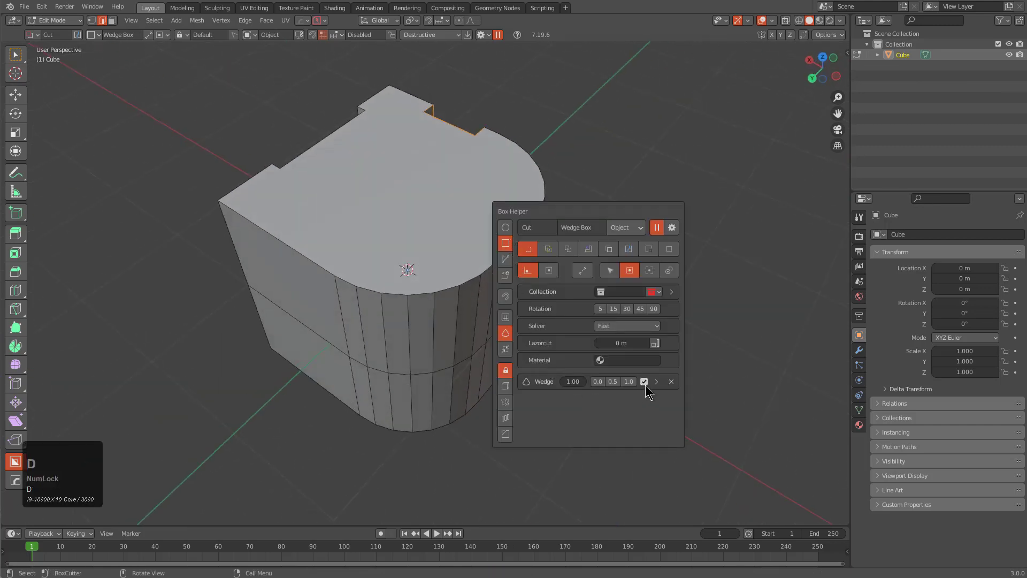
left_click_drag(249, 202, 301, 283)
middle_click_drag(503, 237, 434, 224)
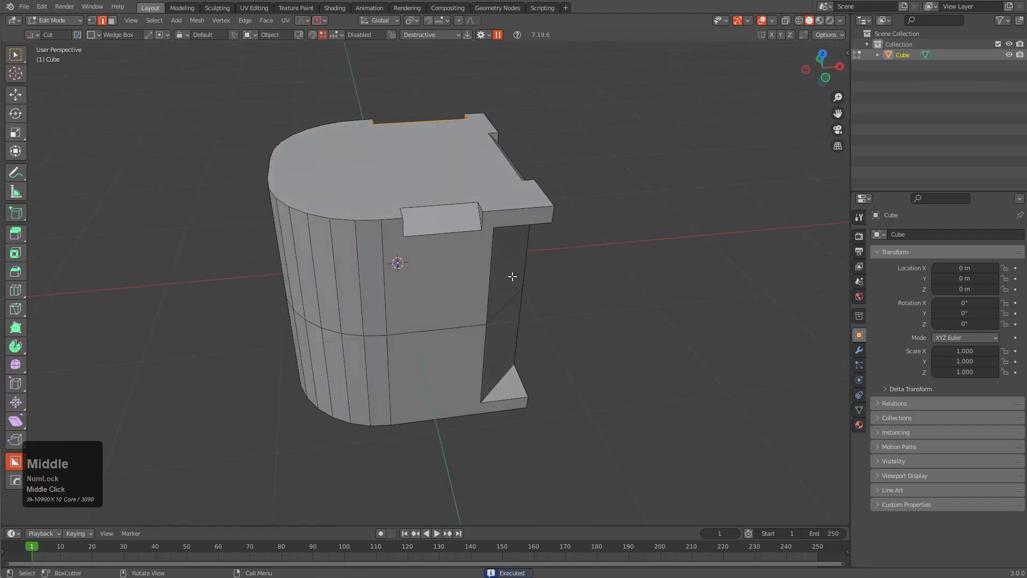
middle_click_drag(523, 268, 520, 267)
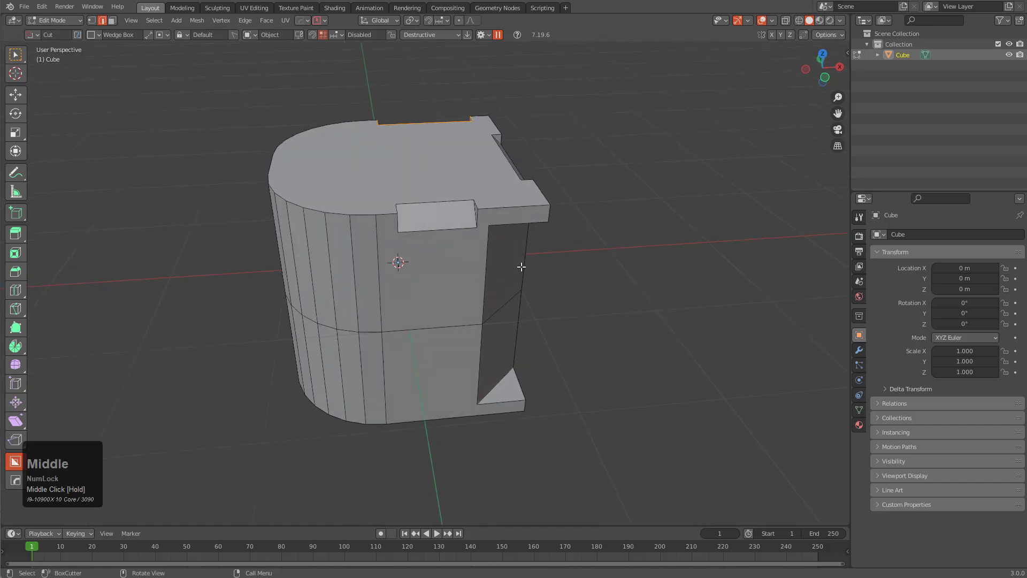
- In Object Mode, cut a bevelled box without wedge into the front side non-destructively, with a solidify thickness of about 0.035
key("Tab")
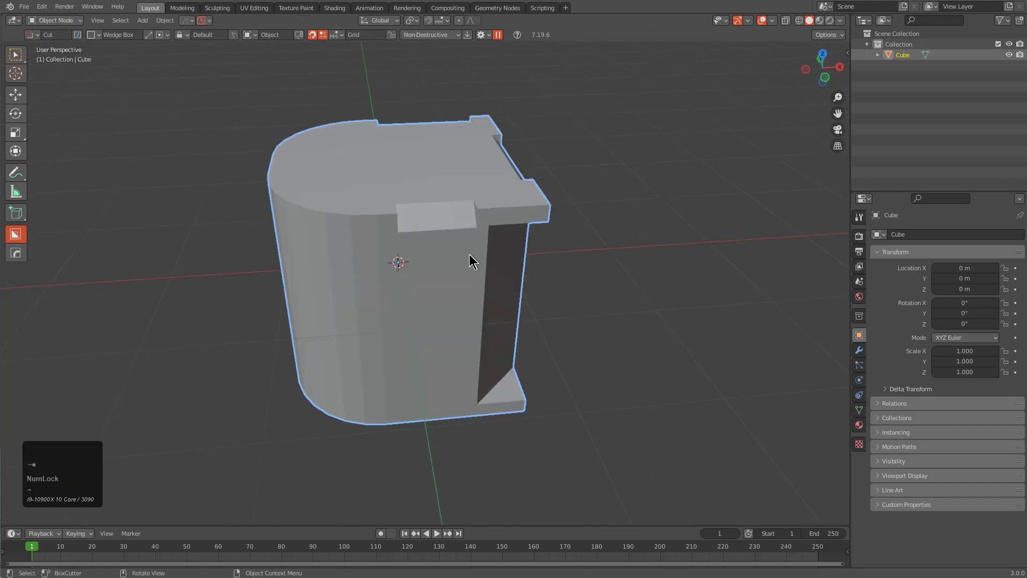
left_click(483, 277)
mouse_move(483, 278)
left_mouse_down()
mouse_move(624, 378)
mouse_move(582, 339)
left_mouse_up()
key("w")
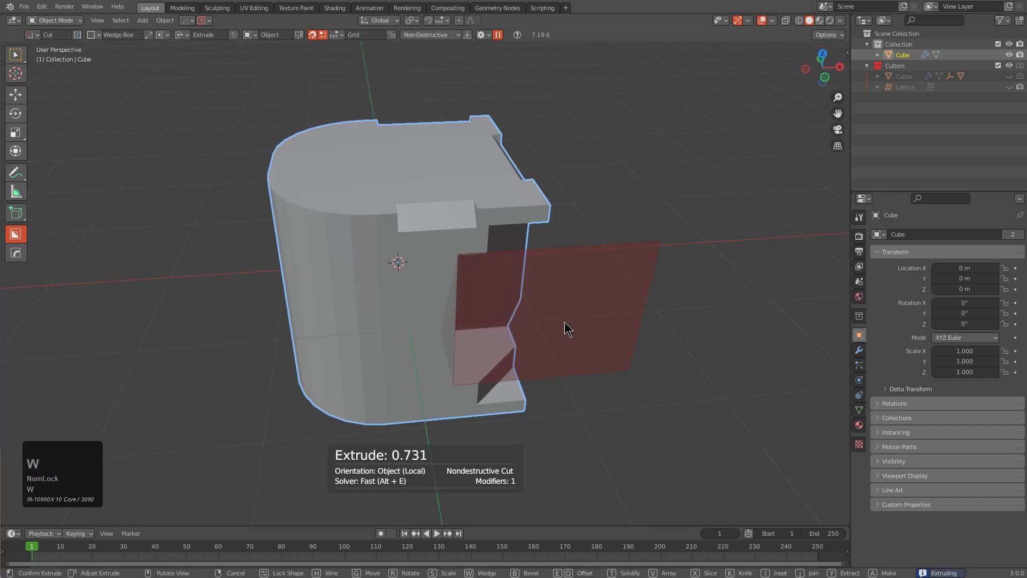
key("b")
key("t")
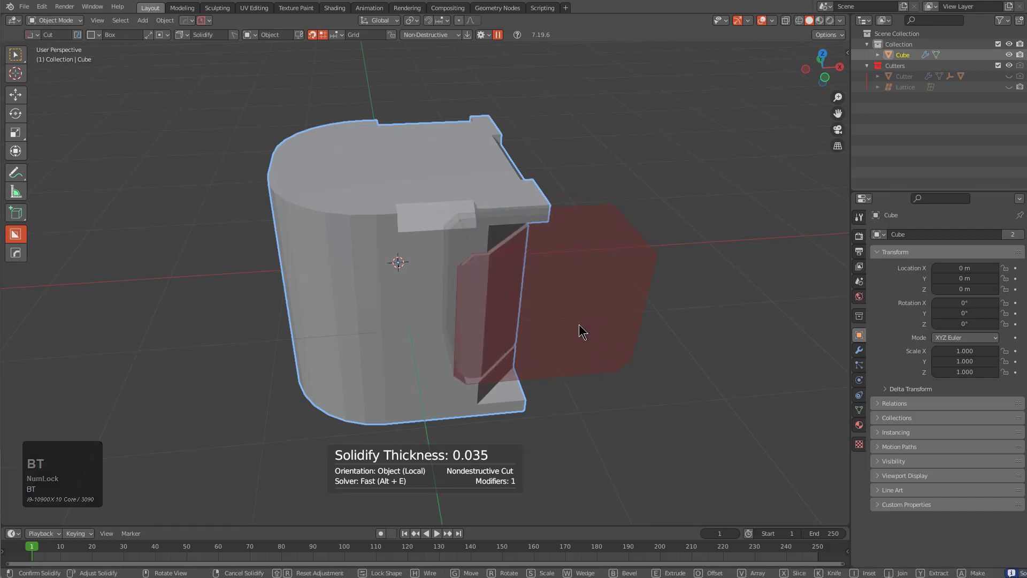
key("space")
- Reveal the cube's boolean cutter and move it up about 0.12 m along the global Z axis
middle_click_drag(477, 269, 488, 291)
key("q")
left_click(465, 246)
left_click(515, 295)
key("g")
key("z")
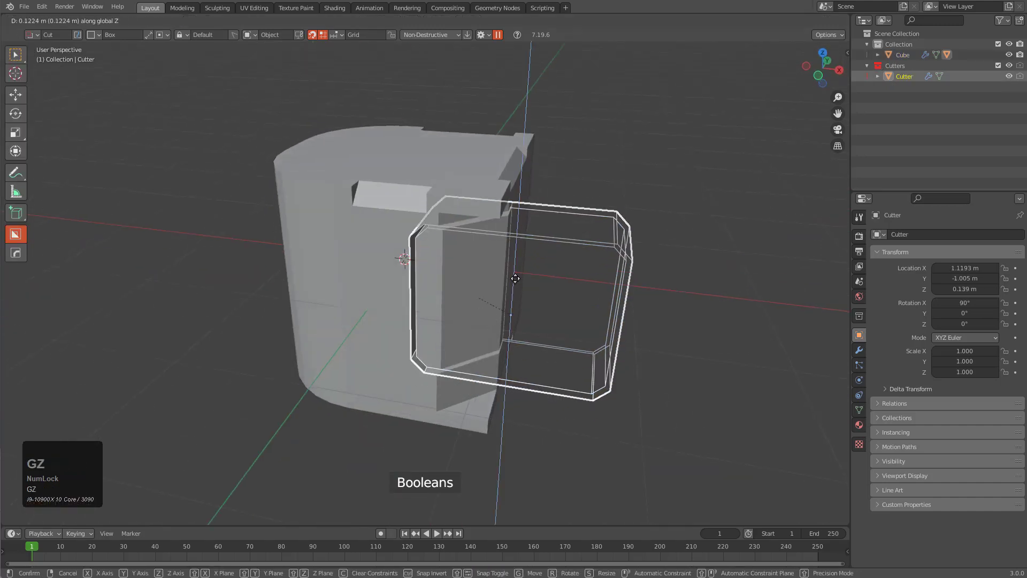
left_click(517, 281)
- Reselect the cube, examine its mesh in Edit Mode with the boolean cut live, and return to Object Mode
left_click(452, 235)
key("Tab")
middle_click_drag(455, 236, 496, 248)
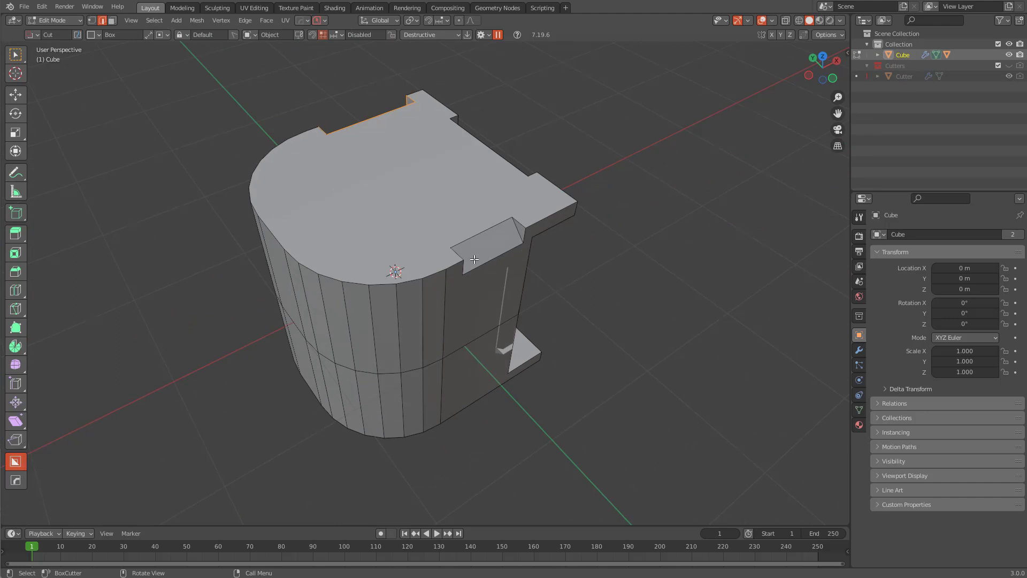
scroll(474, 259, "up", 1)
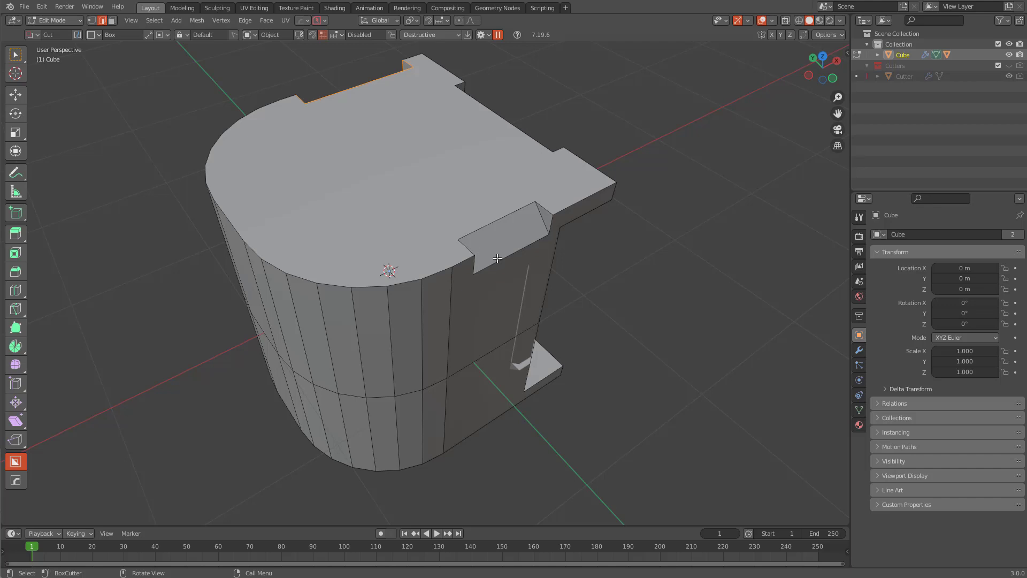
key("Tab")
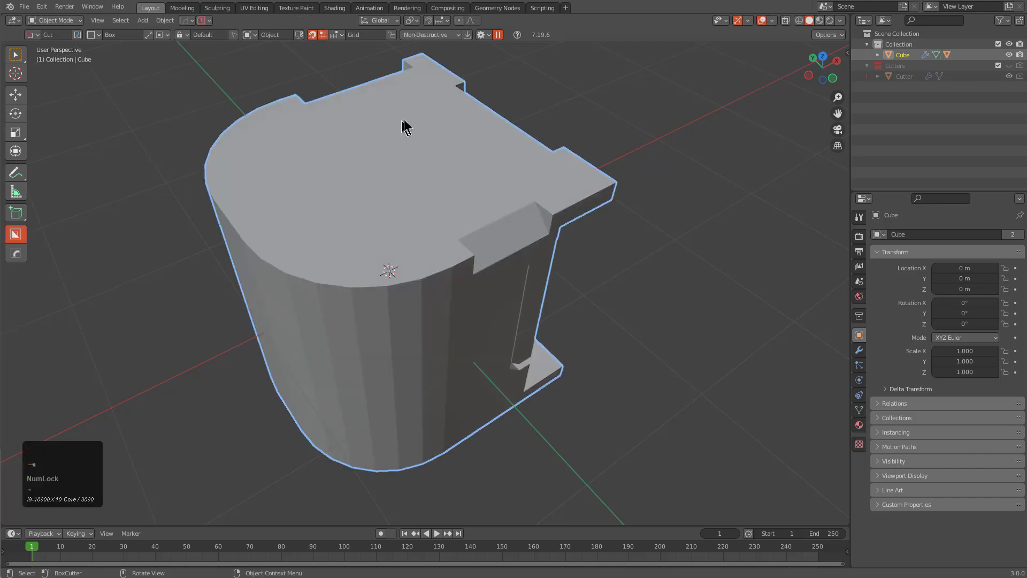
- Cut a grid-snapped box from the top face over the front corner, with a solidify thickness of about 0.034
key("ctrl")
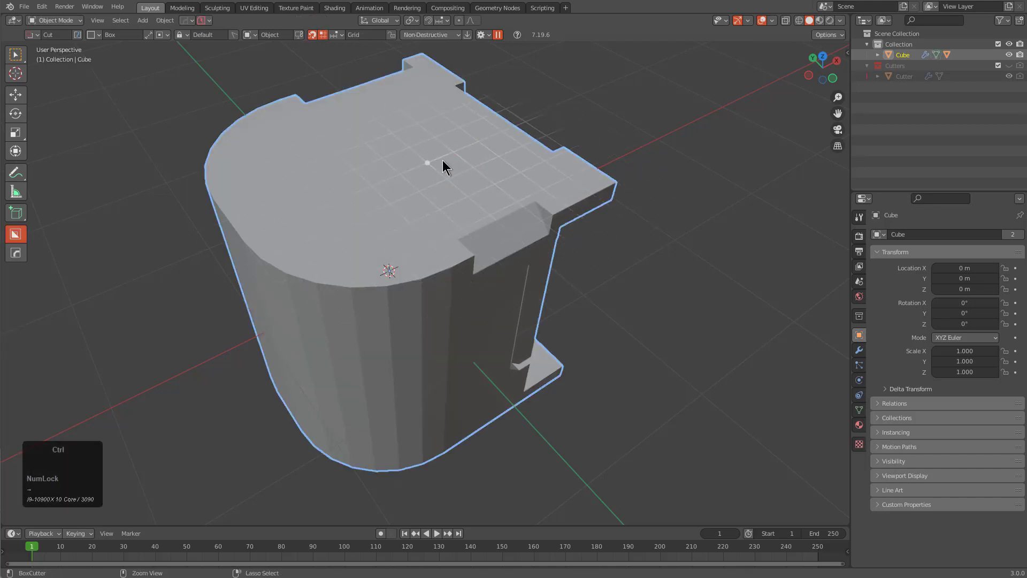
left_click_drag(441, 159, 762, 200, "ctrl")
key("t")
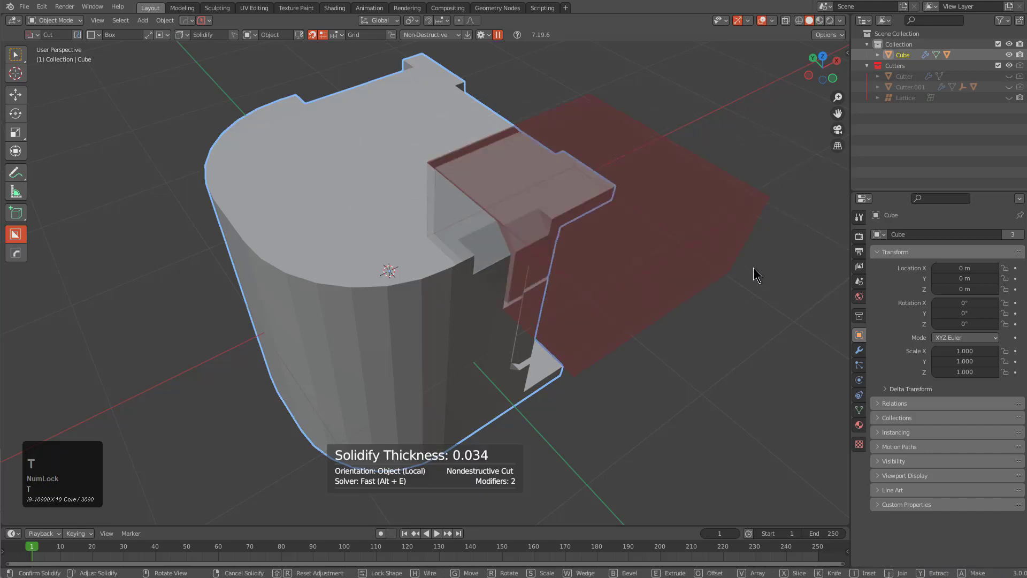
left_click(751, 274)
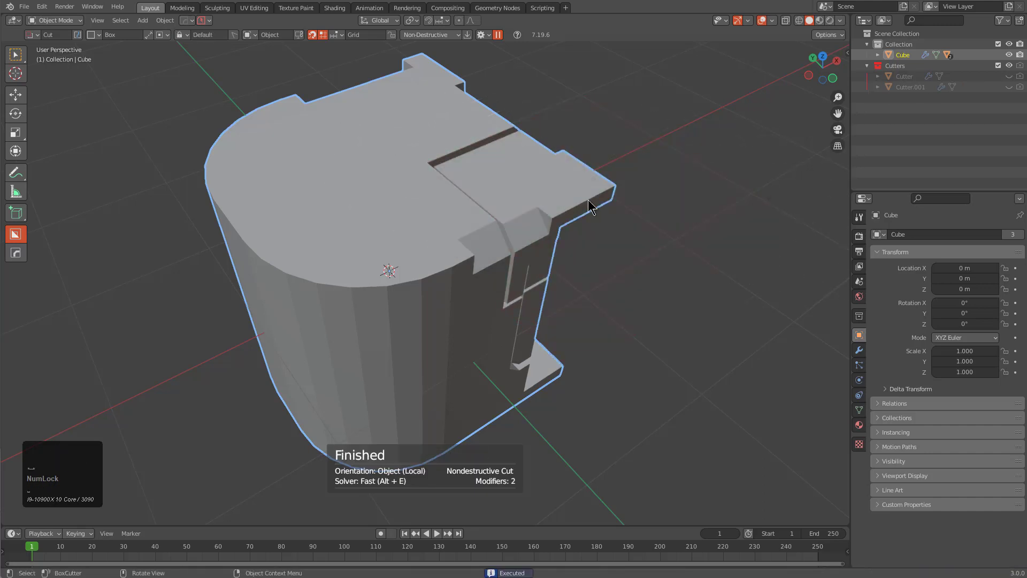
- In vertex mode, shortest-path select the top face's outline from the front notch around the curve to the back corner
key("Tab")
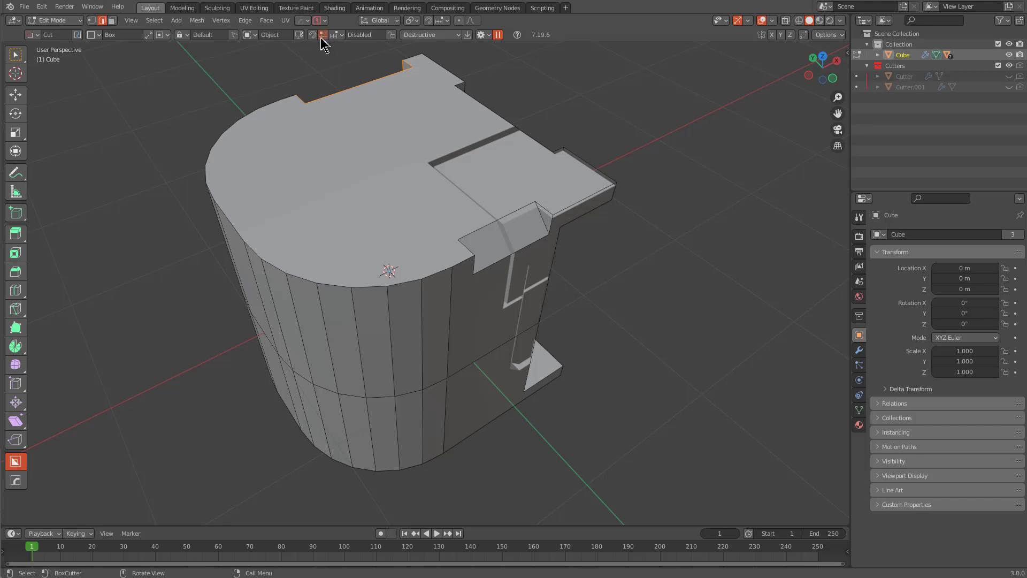
key("1")
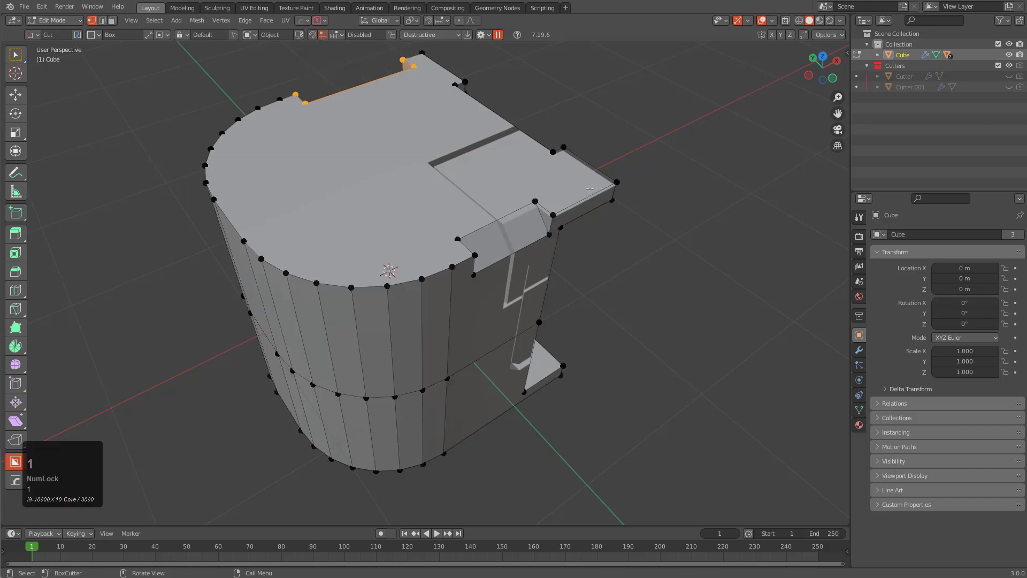
left_click(475, 256)
left_click(422, 279, "ctrl")
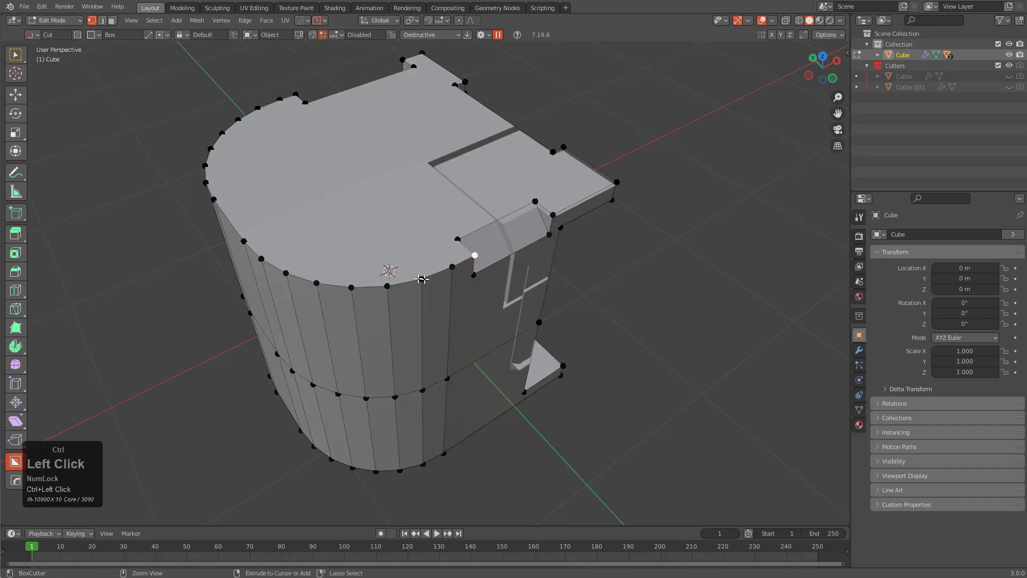
left_click(351, 287, "ctrl")
left_click(244, 242, "ctrl")
left_click(206, 163, "ctrl")
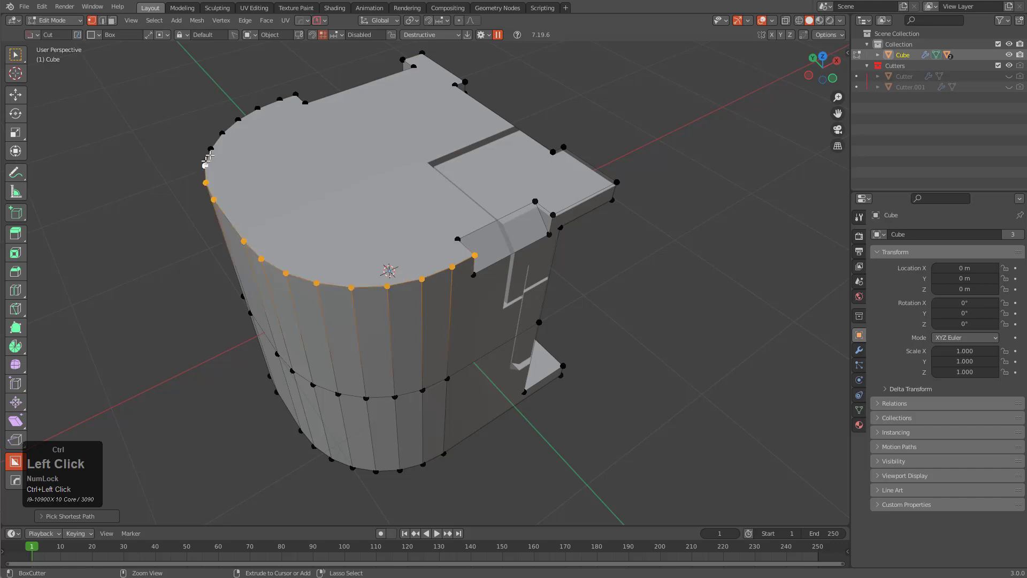
left_click(282, 97, "ctrl")
- Extract the selected outline as a smooth-shaded round curve pipe with HardOps, then deselect everything
key("q")
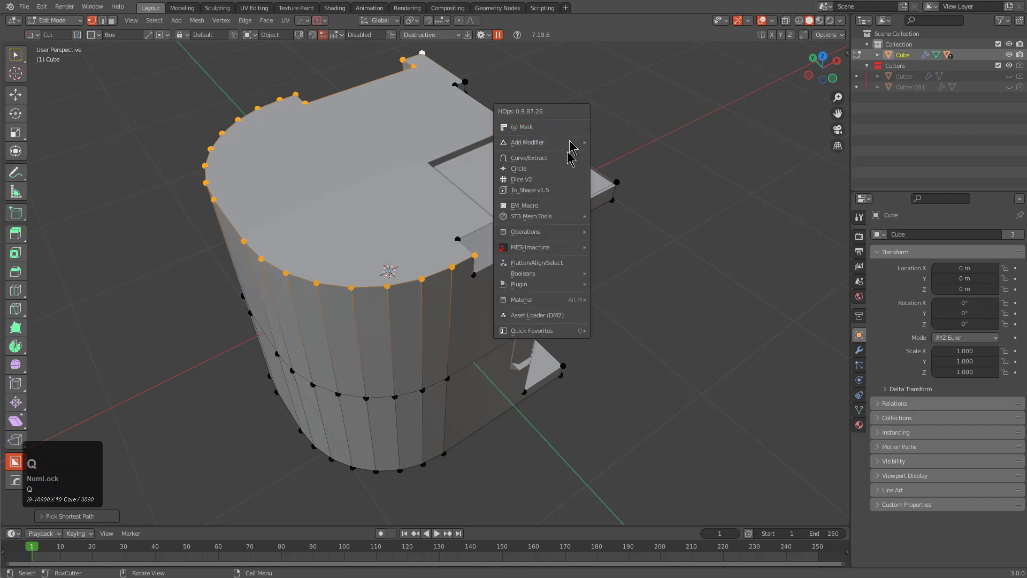
left_click(545, 158)
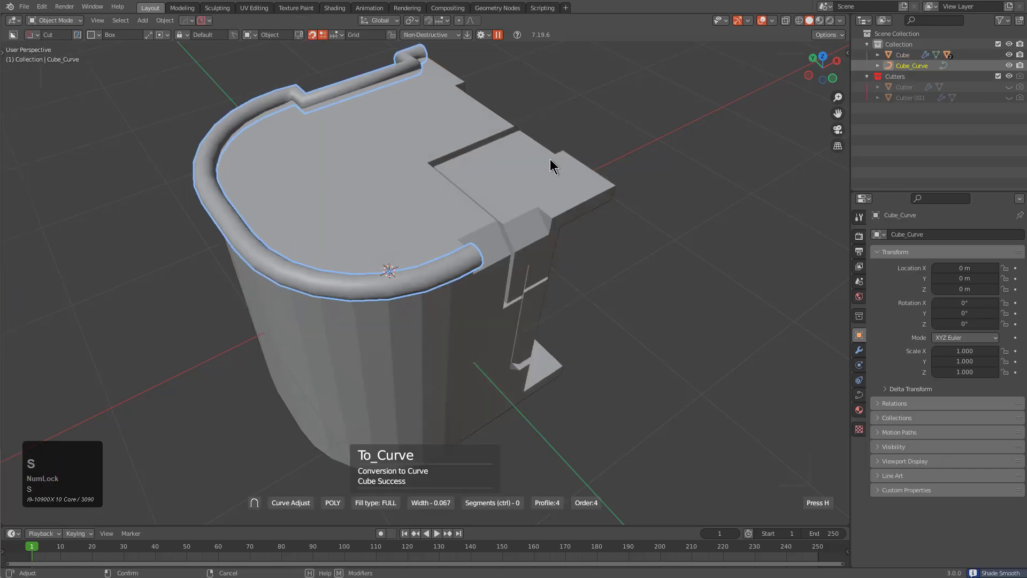
left_click(551, 159)
key("alt+a")
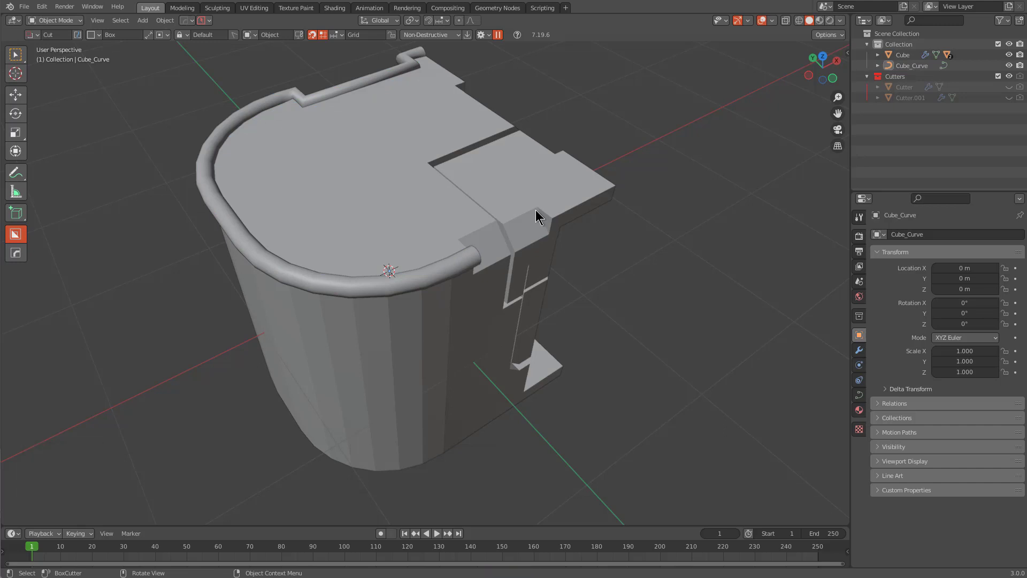
- Select the cube body in Object Mode and preview BoxCutter's grid snapping on its front side
left_click(535, 209)
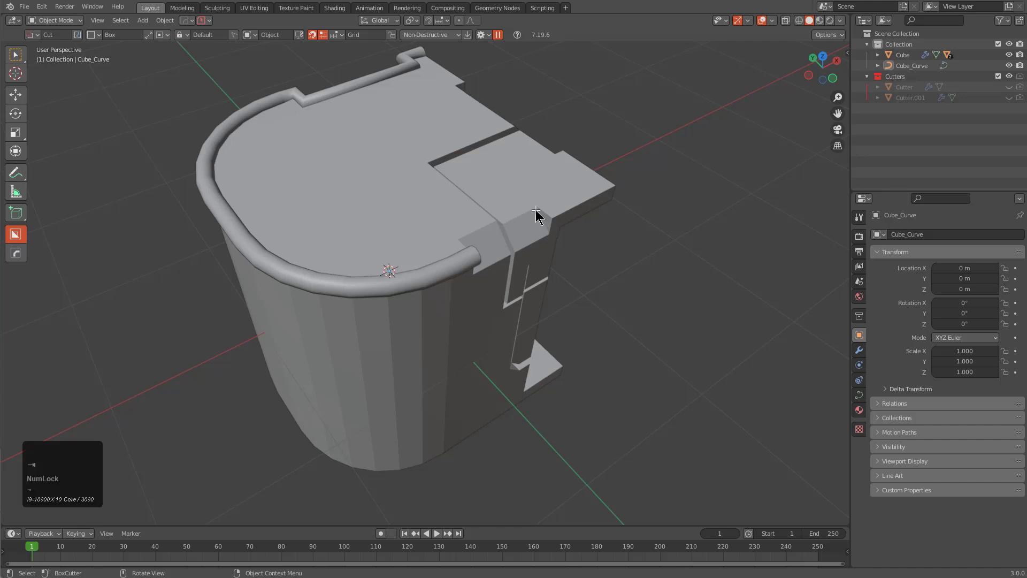
left_click(551, 208)
key("Tab")
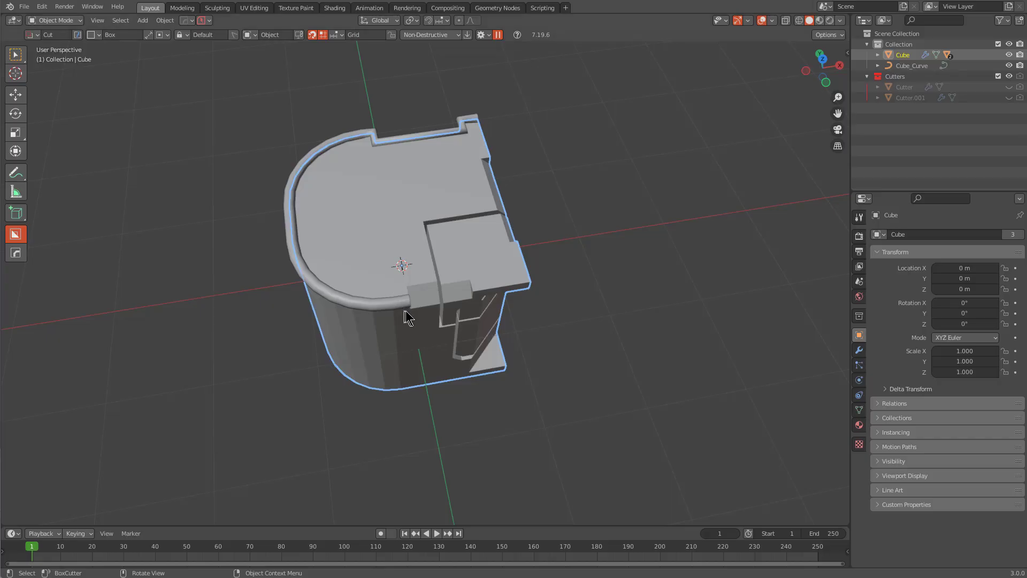
middle_click_drag(406, 310, 451, 301)
left_click(324, 36)
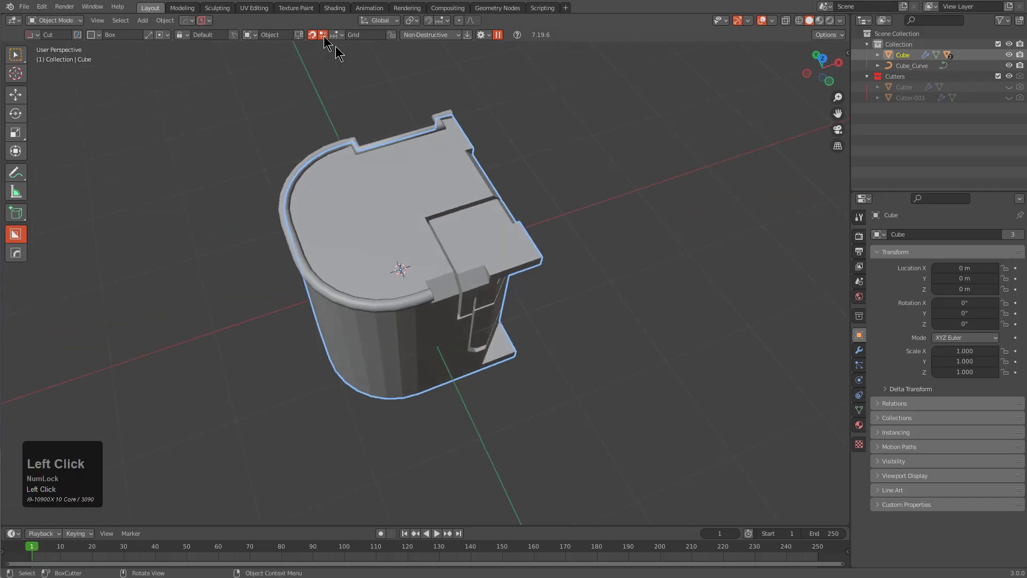
key("ctrl")
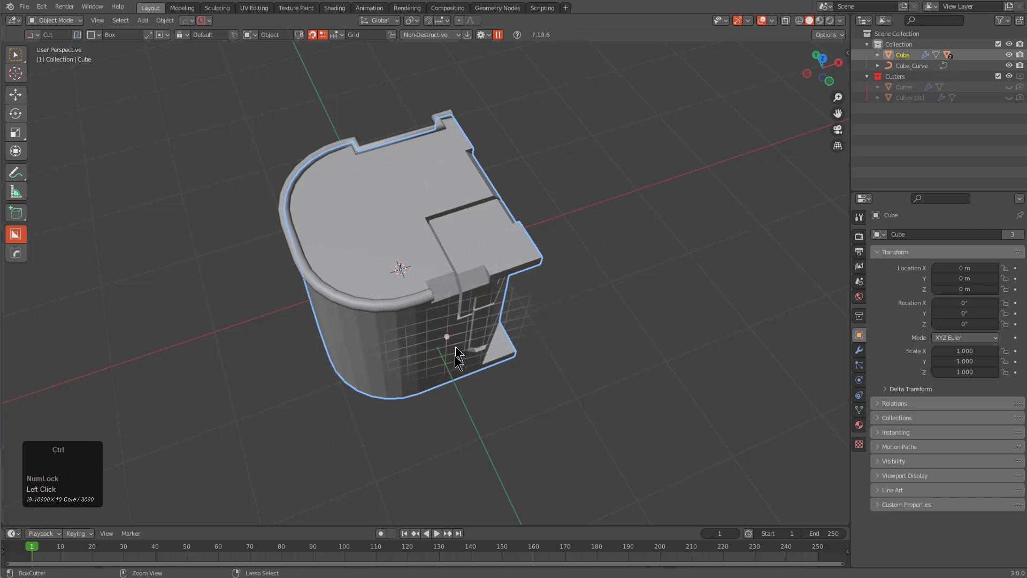
middle_click_drag(455, 355, 485, 345)
scroll(486, 342, "up", 5)
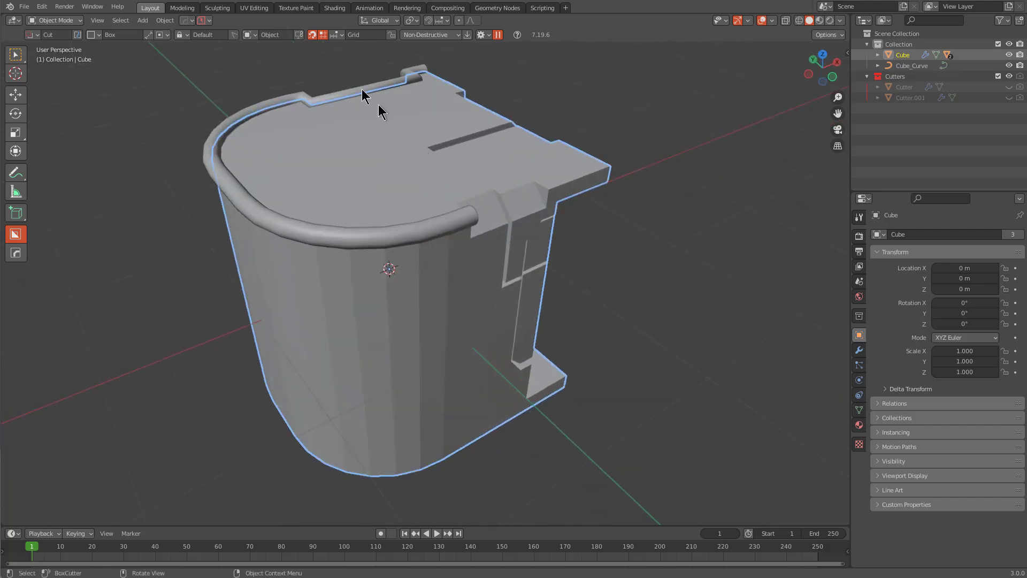
- Switch BoxCutter's snapping from dynamic to Static Grid and preview the grid on the body's front side
left_click(336, 33)
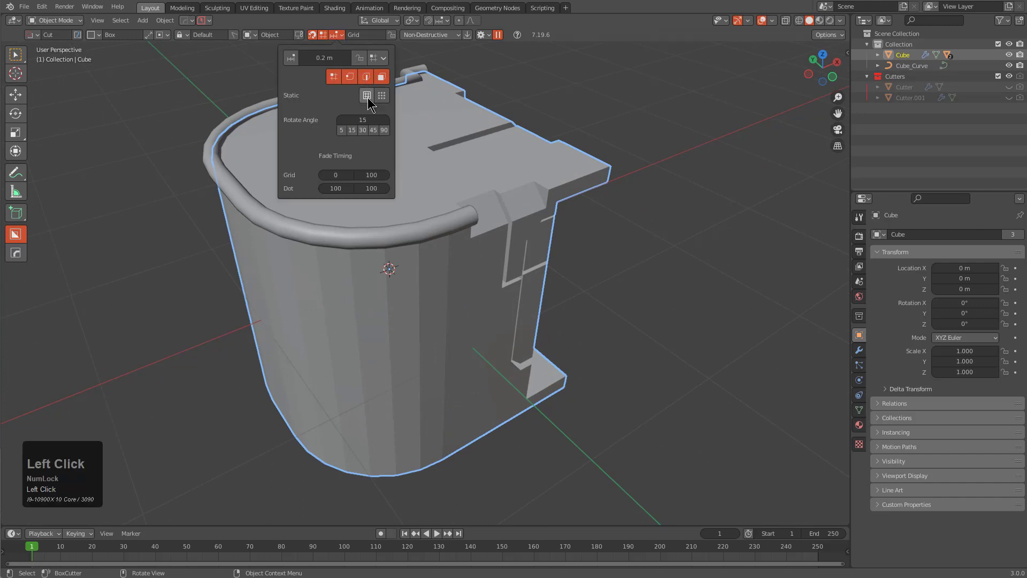
left_click(367, 97)
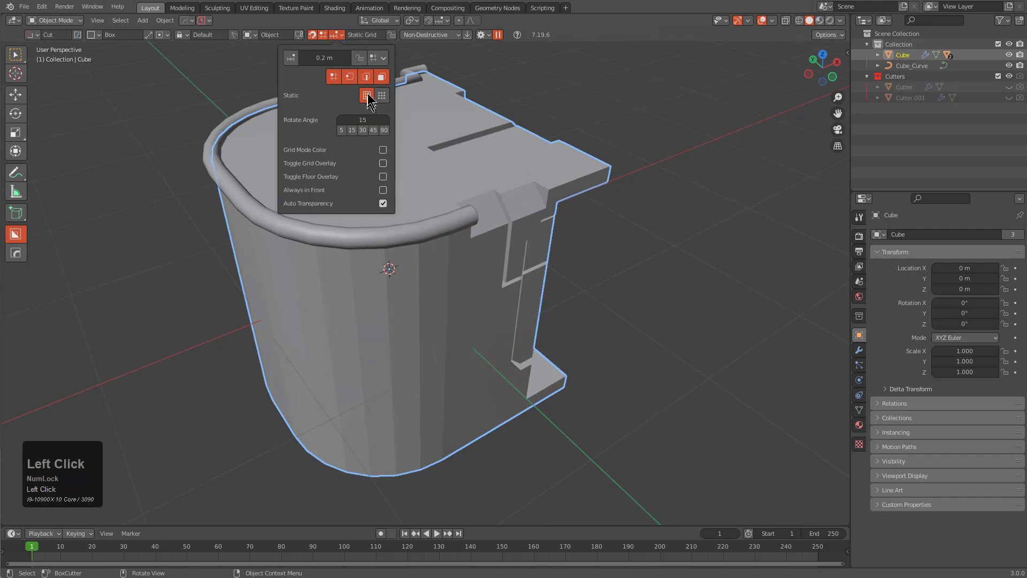
left_click(367, 95)
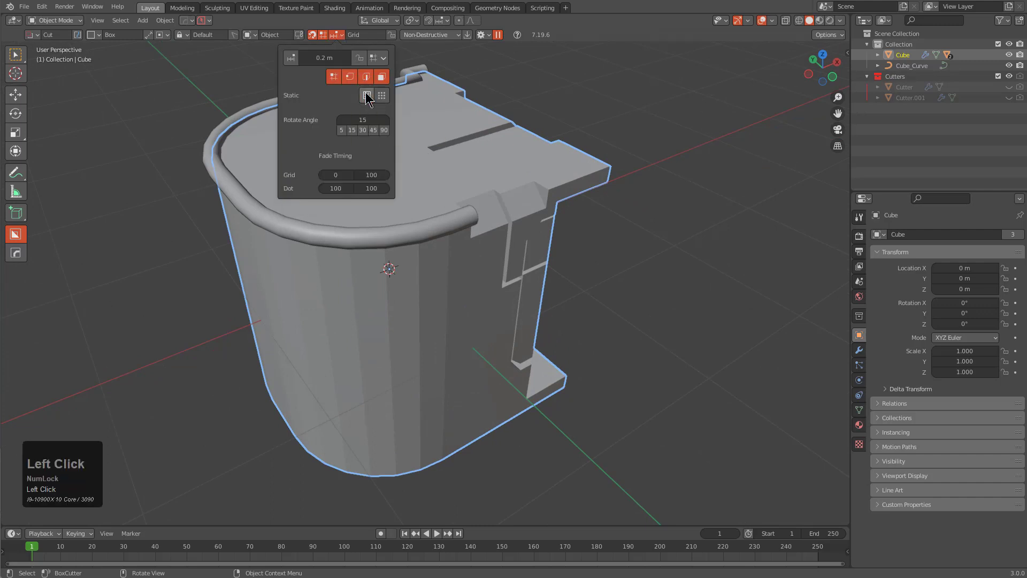
left_click(367, 96)
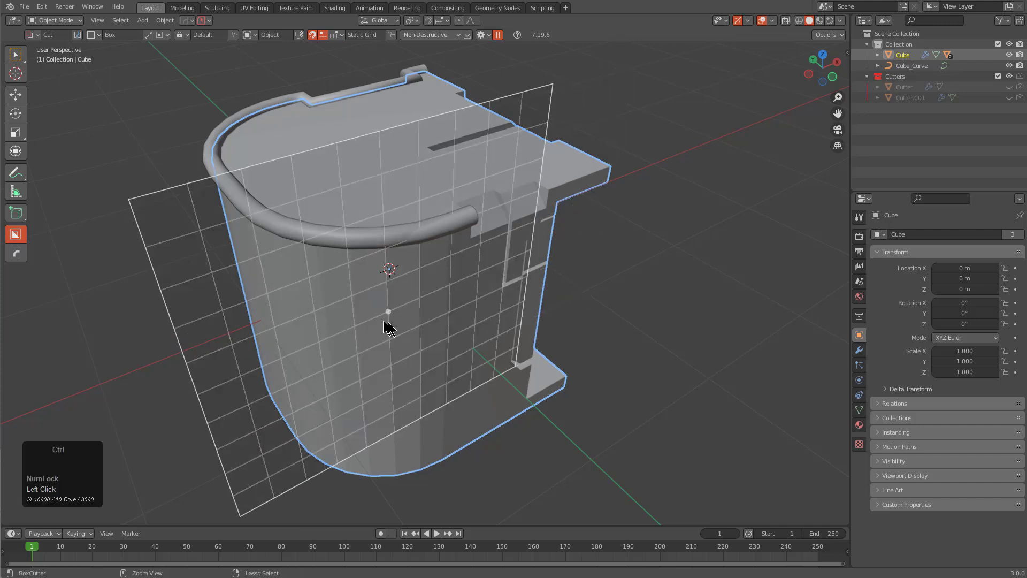
left_click(474, 289)
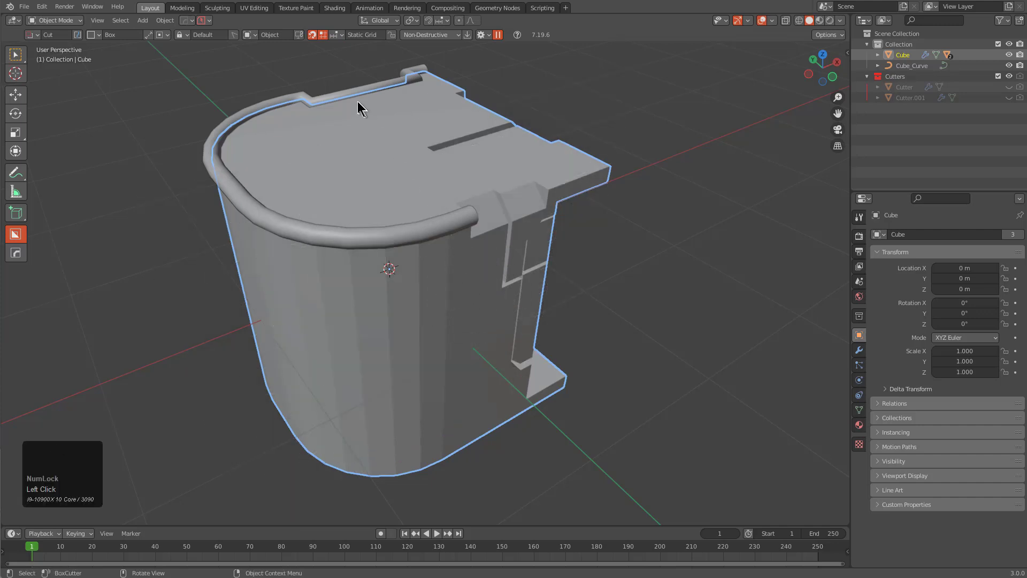
- Enable Toggle Grid Overlay and Toggle Floor Overlay, preview the static grid in front view, stretch it well past the body, then dismiss it
left_click(340, 35)
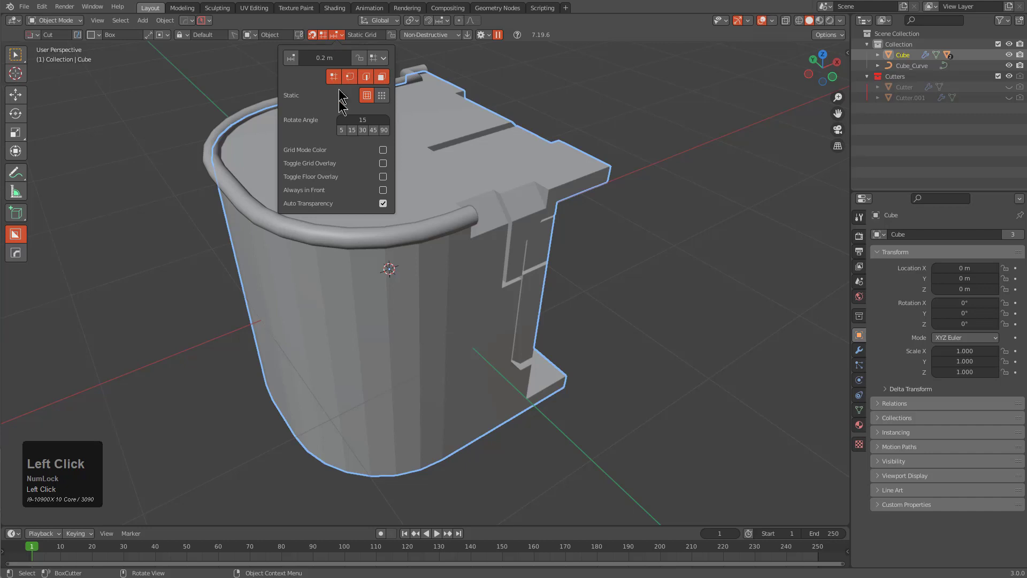
left_click(383, 164)
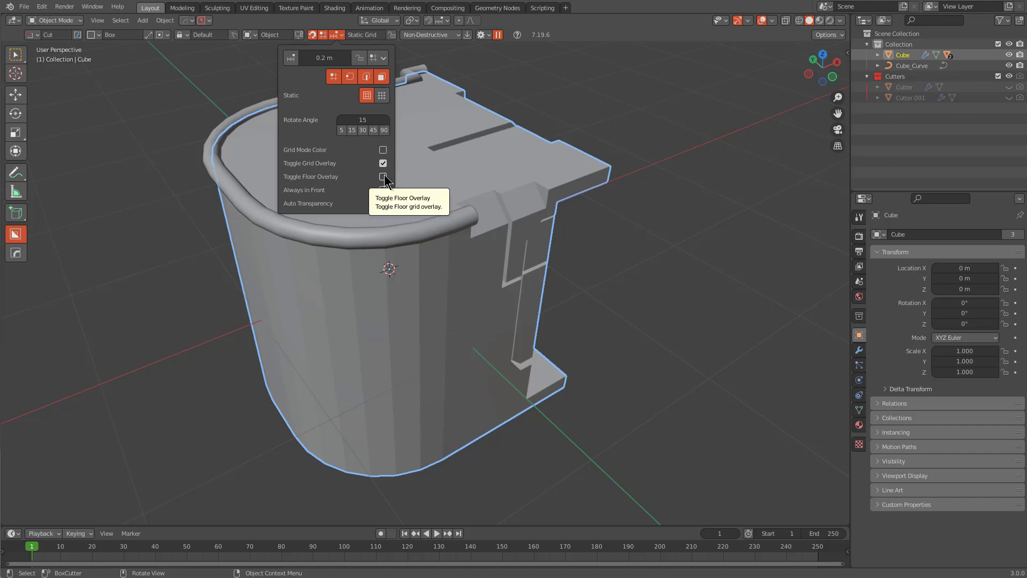
key("ctrl")
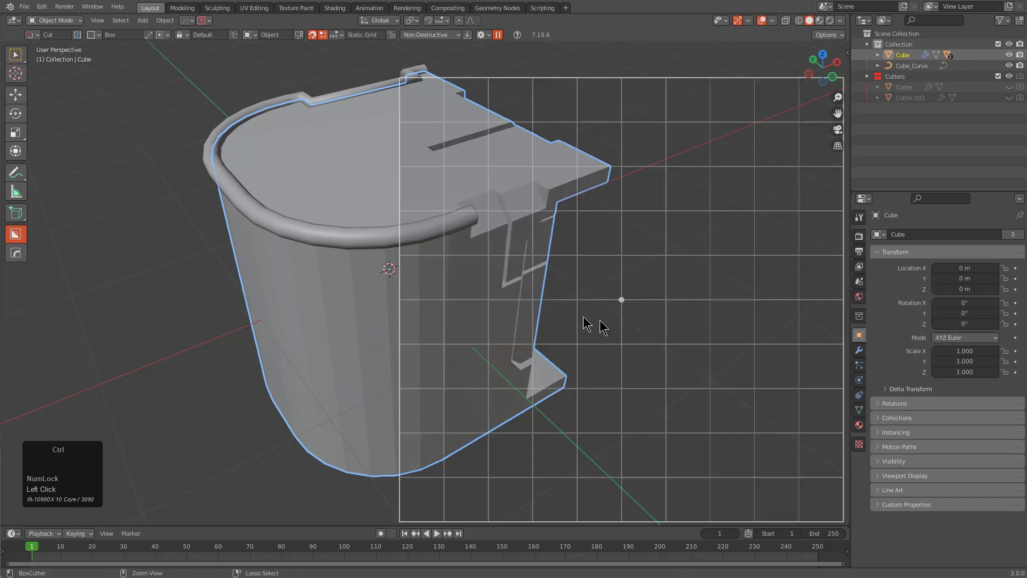
scroll(567, 305, "down", 4)
key("KP_1")
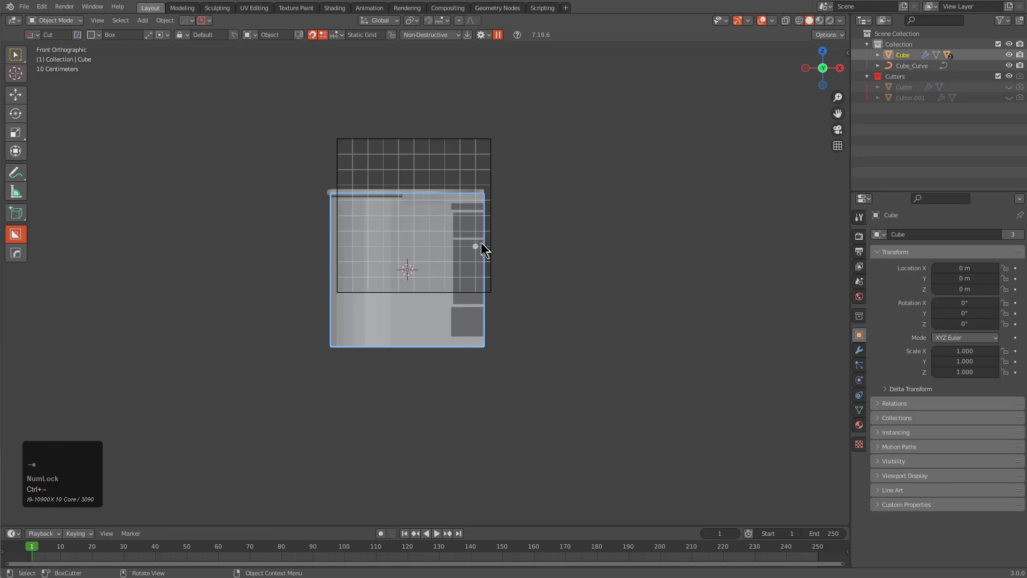
right_click_drag(461, 230, 794, 283, "shift")
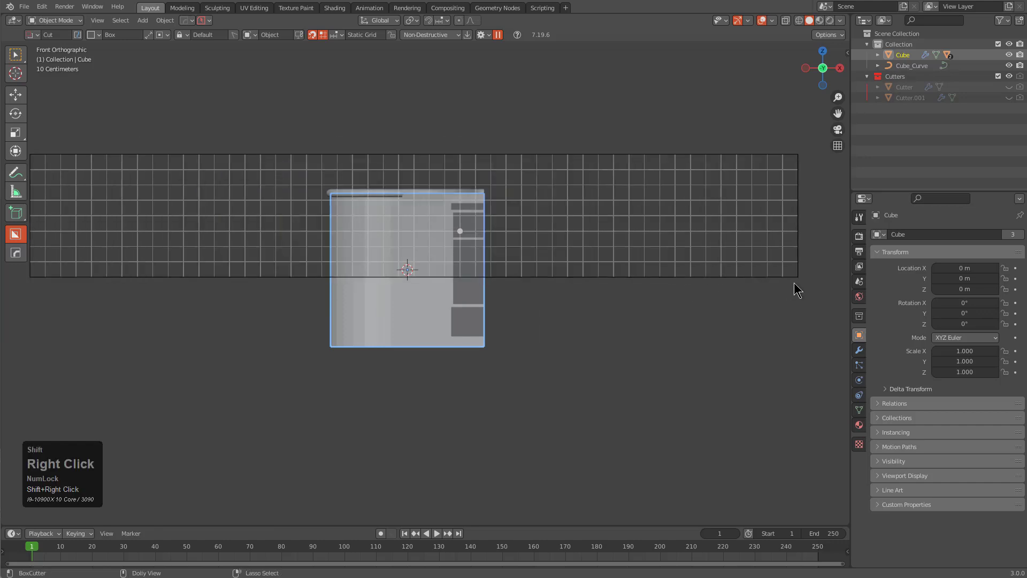
right_click_drag(423, 200, 423, 200)
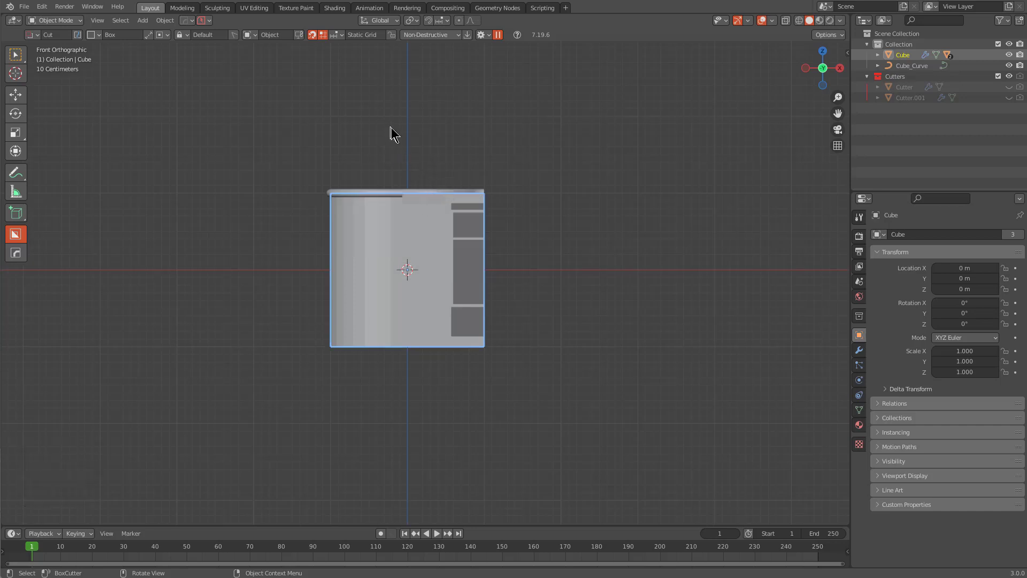
- Preview the static grid on the body's top face in perspective and enlarge it beyond the body on all sides
scroll(391, 128, "up", 3)
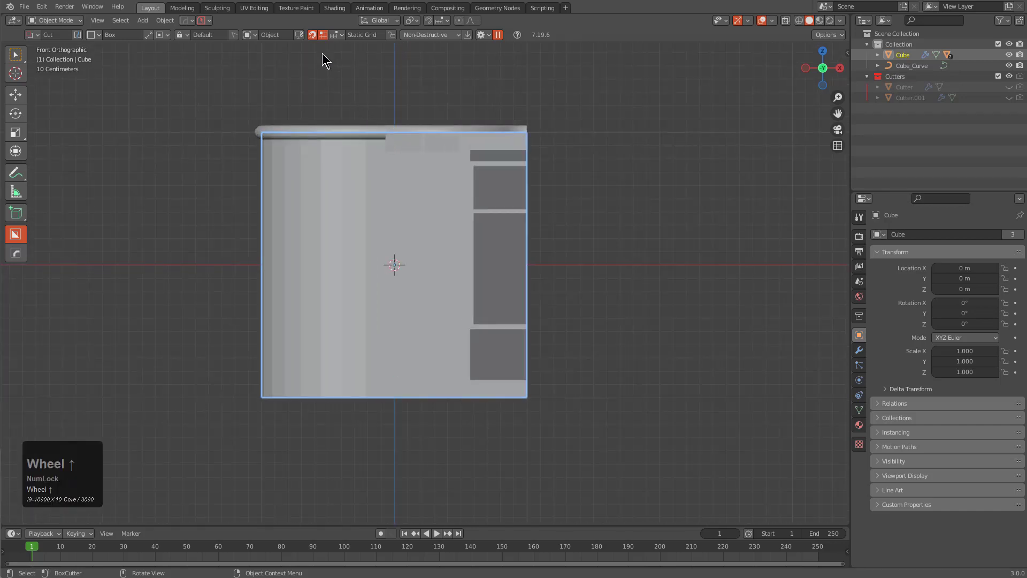
left_click(338, 35)
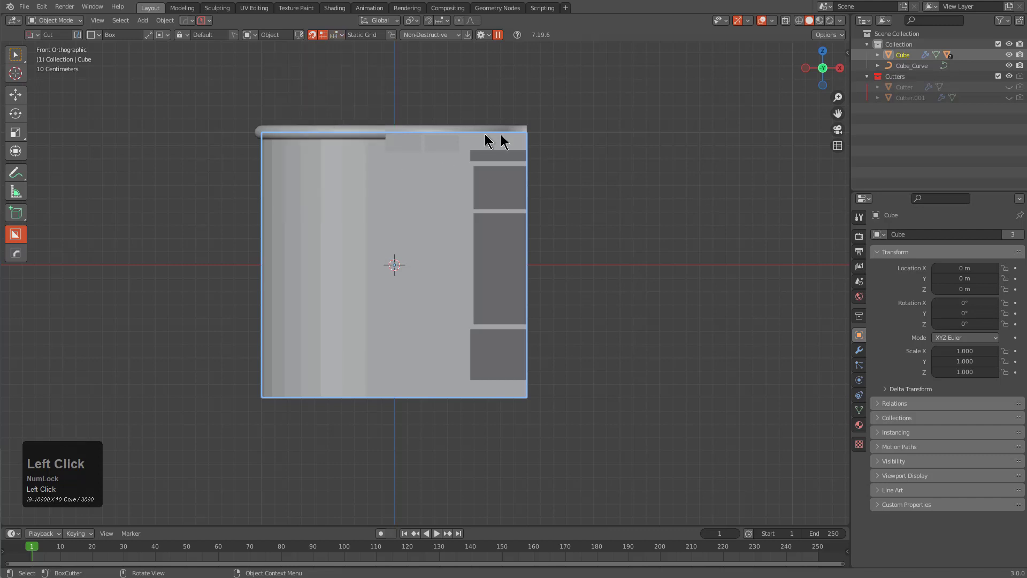
middle_click_drag(488, 142, 465, 229)
scroll(423, 210, "down", 2)
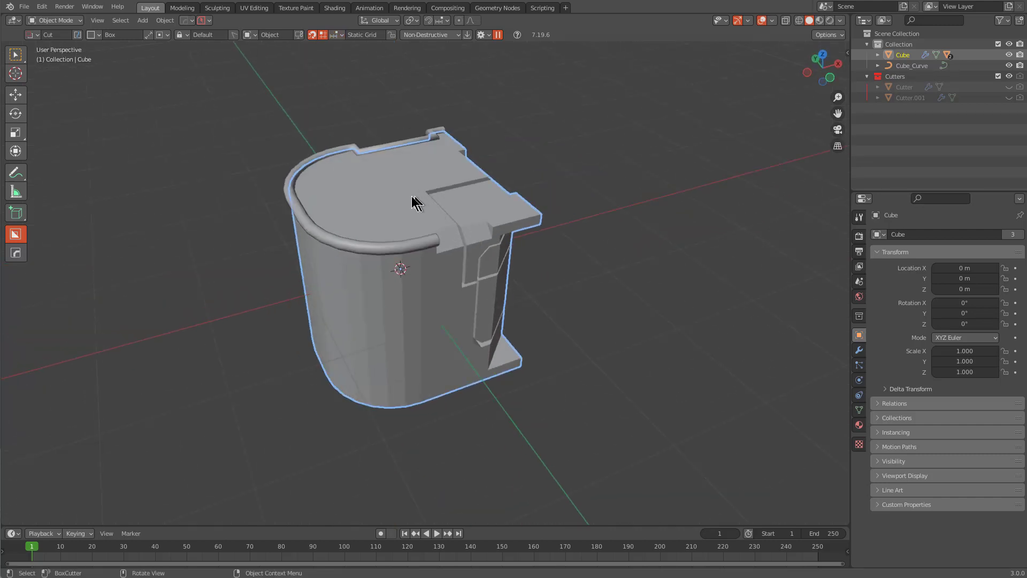
key("ctrl")
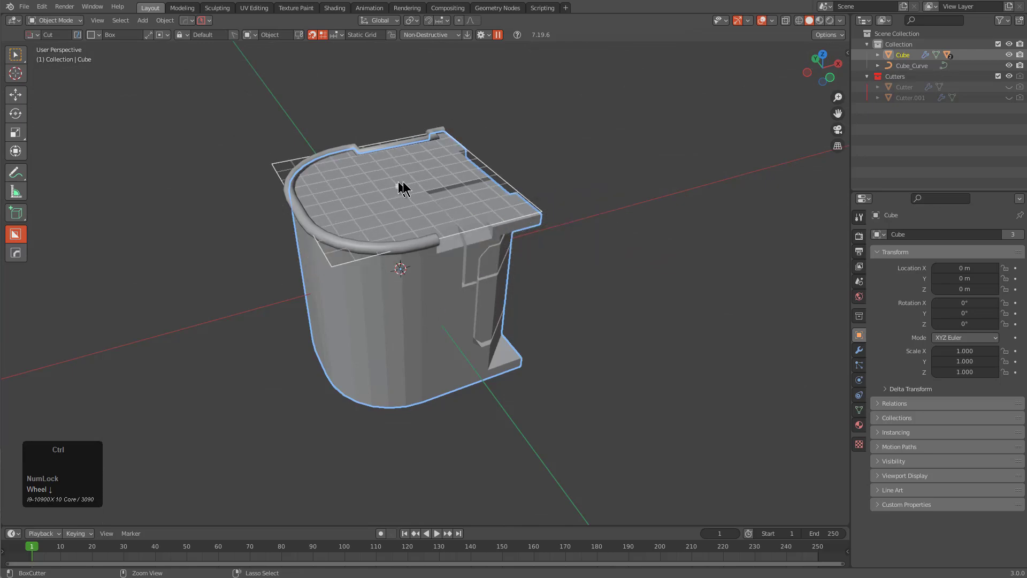
right_click_drag(444, 207, 686, 303, "ctrl")
middle_click_drag(685, 302, 356, 196)
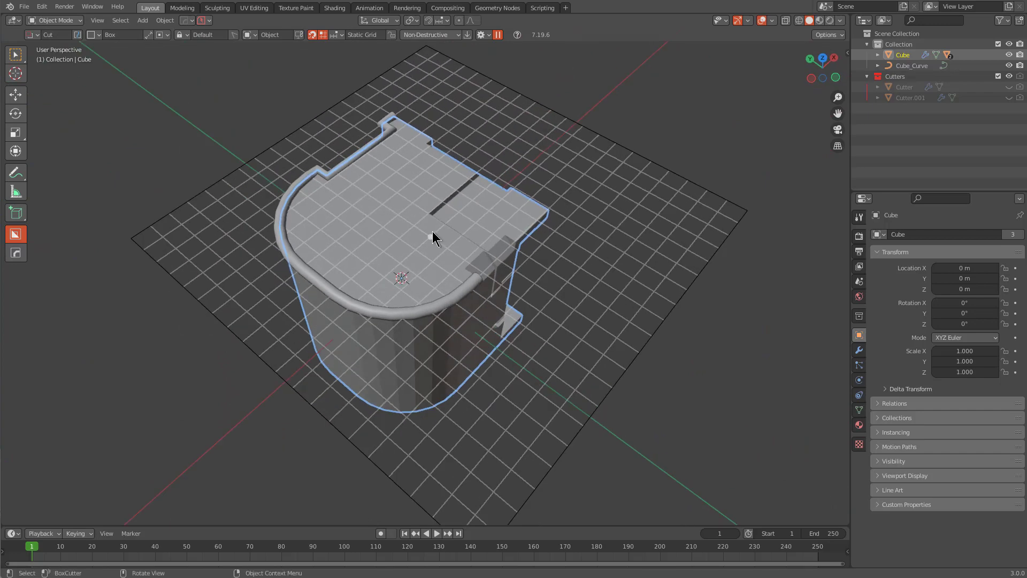
- Enable Grid Mode Color for the static grid and preview the Cut-mode grid on the body's front side
scroll(432, 231, "up", 5)
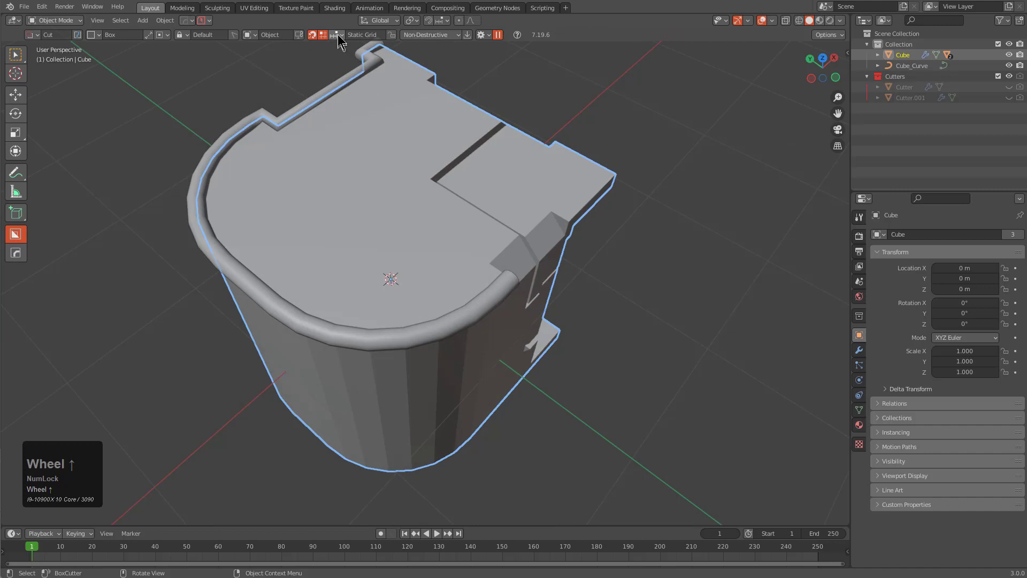
left_click(339, 35)
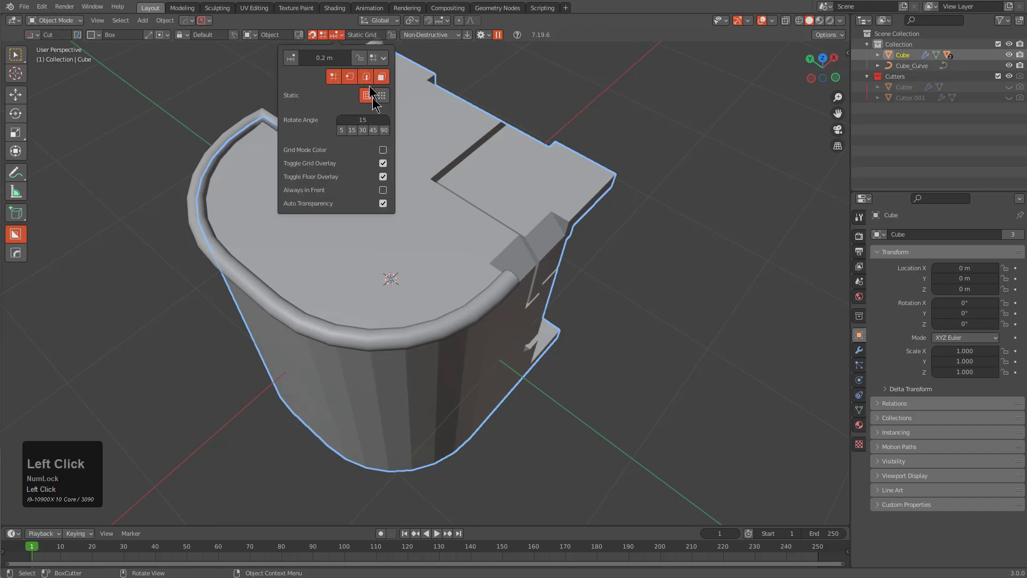
left_click(383, 151)
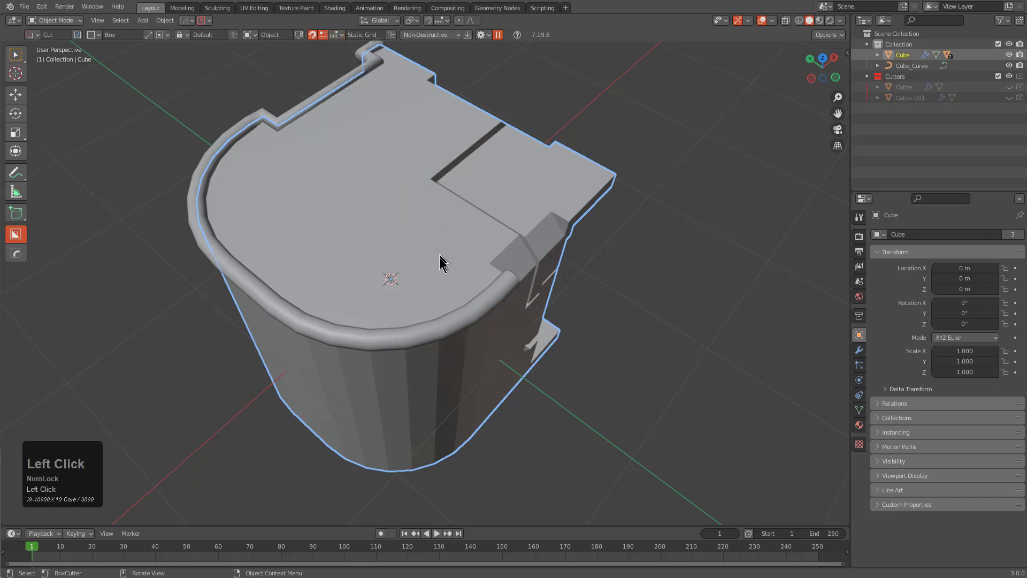
middle_click_drag(443, 270, 445, 292)
key("ctrl")
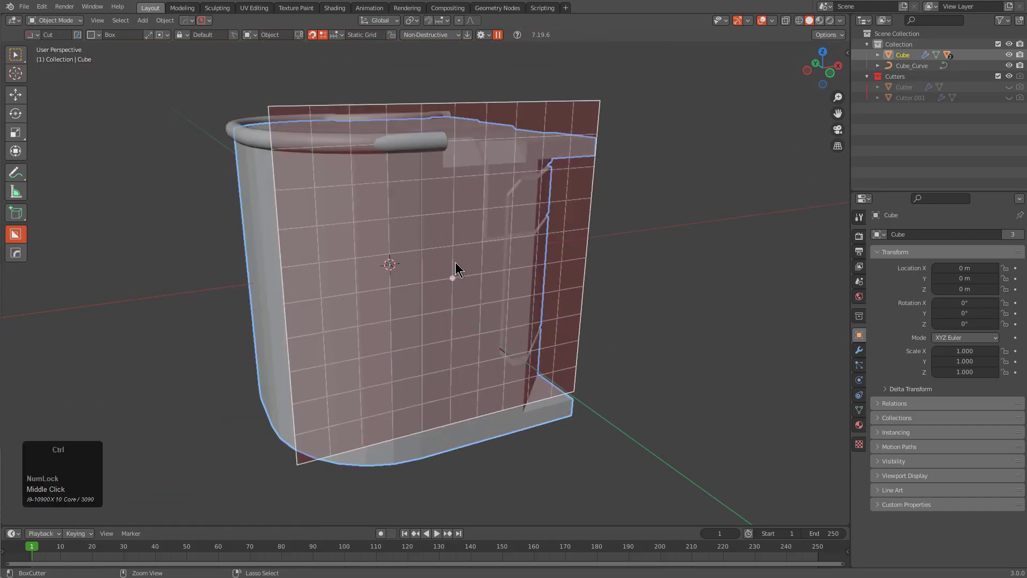
- Switch the BoxCutter mode to Join, Inset and back to Cut, previewing the static grid's colour in each mode
key("d")
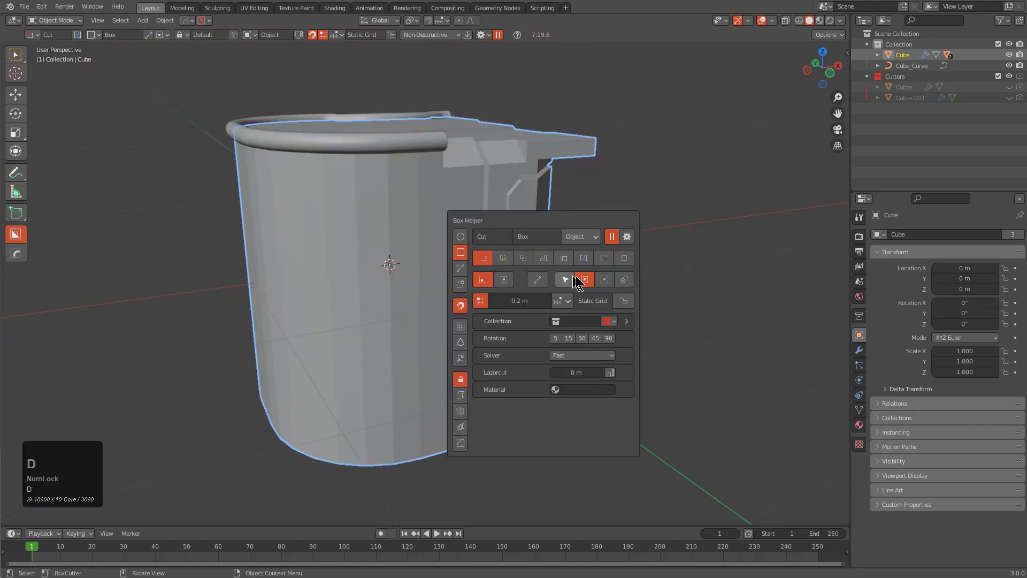
left_click(563, 258)
key("ctrl")
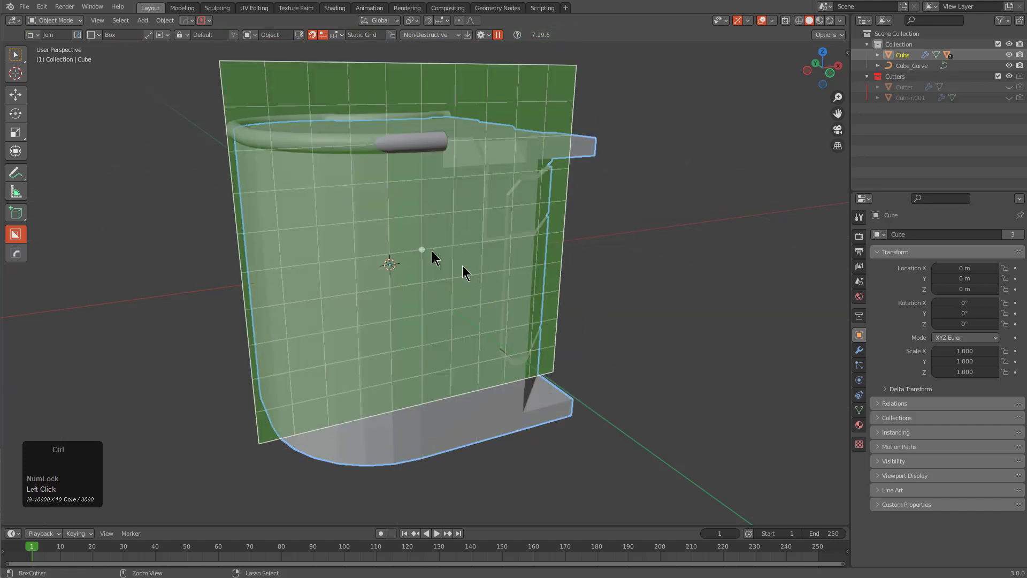
key("d")
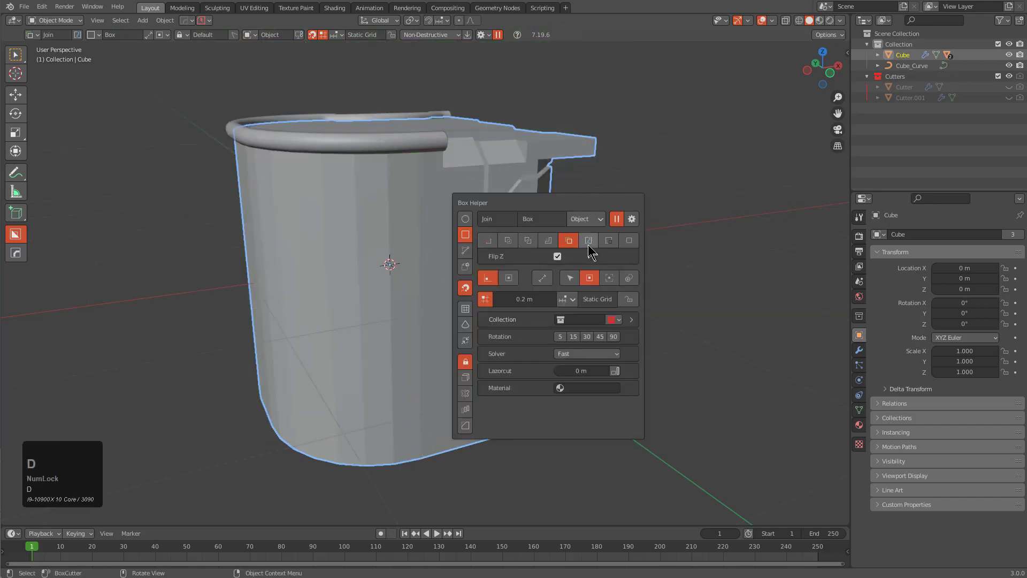
left_click(550, 241)
key("ctrl")
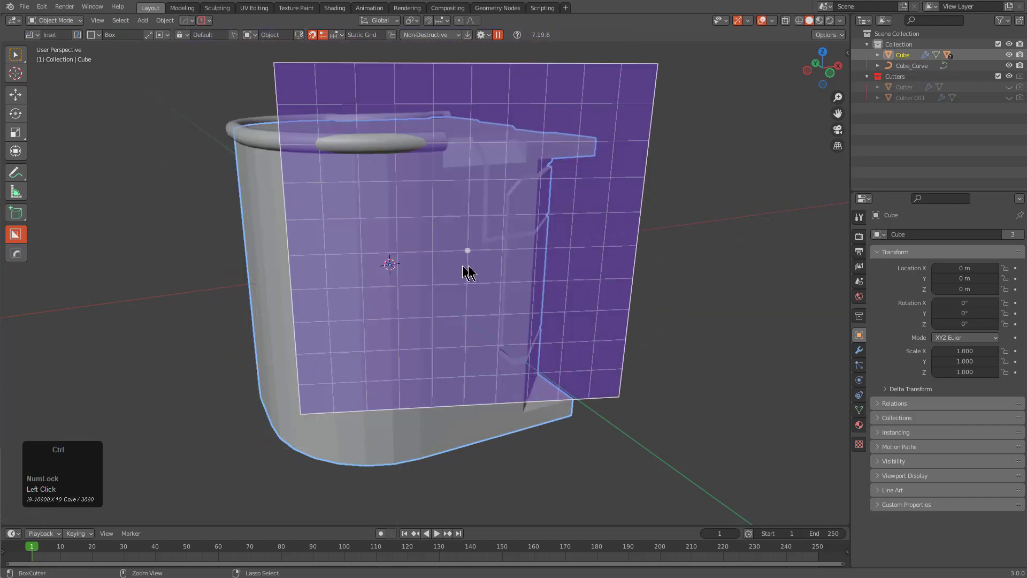
key("d")
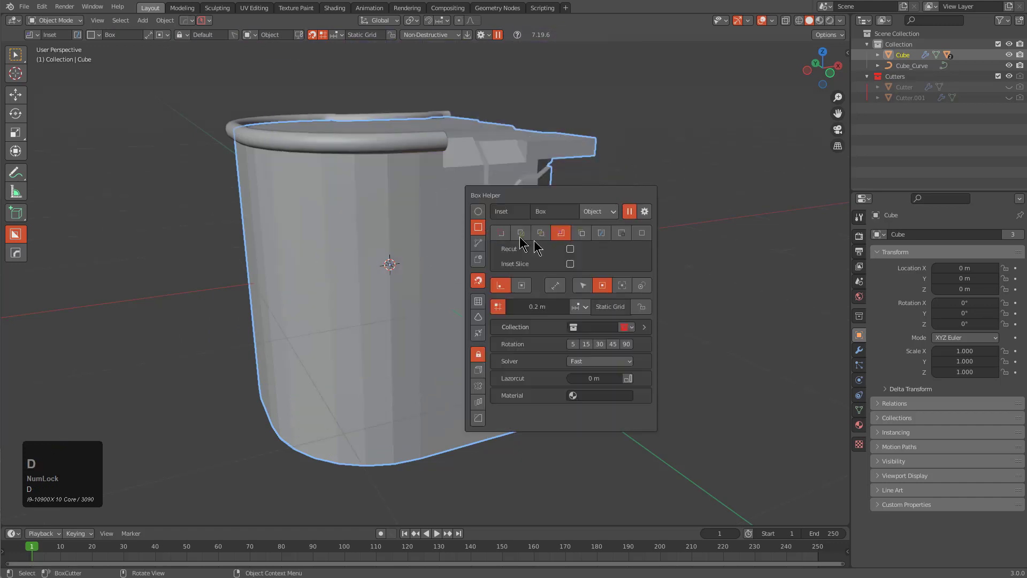
left_click(501, 233)
key("ctrl")
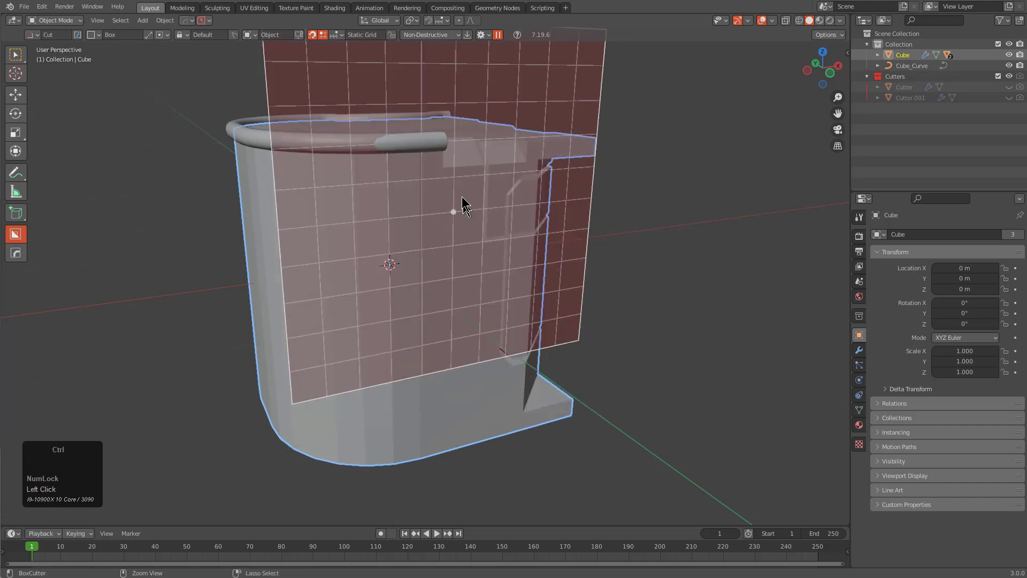
- Turn off Grid Mode Color and turn on Always in Front for the static grid
left_click(334, 35)
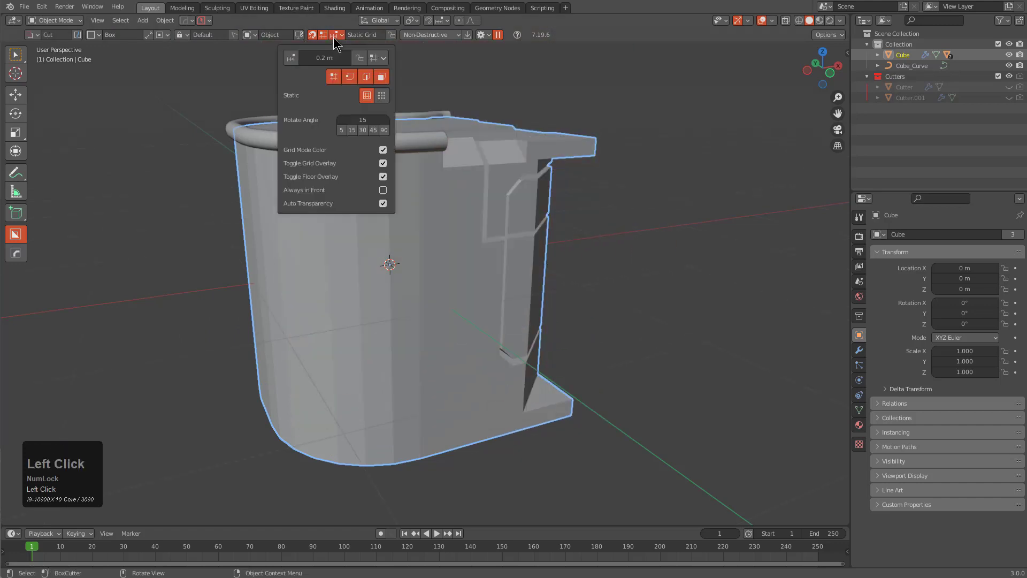
left_click(383, 150)
left_click(383, 191)
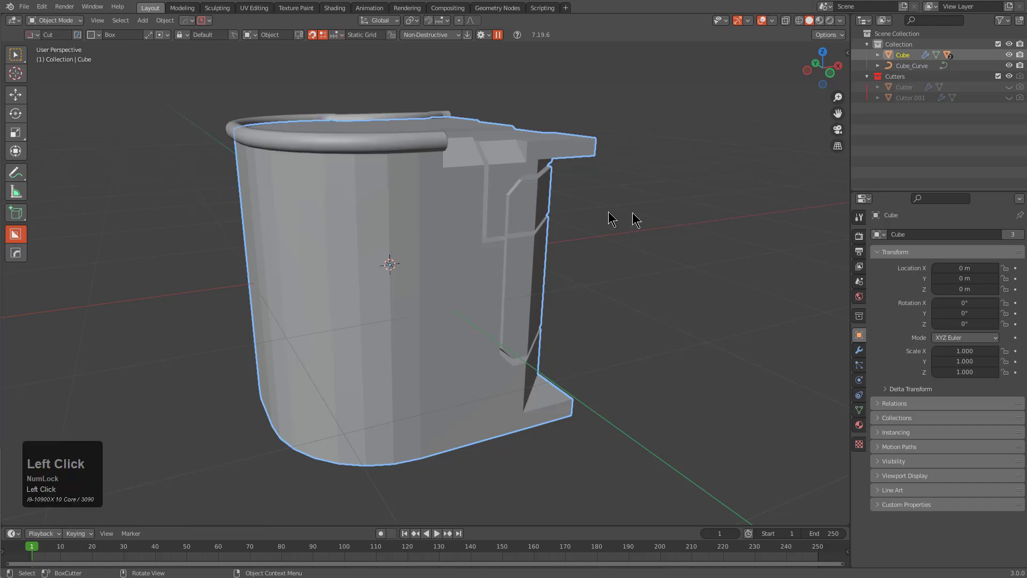
- Preview the static grid around the pipe's front end, pin a tilted grid there and inspect how it overlays the body
middle_click_drag(635, 217, 486, 213)
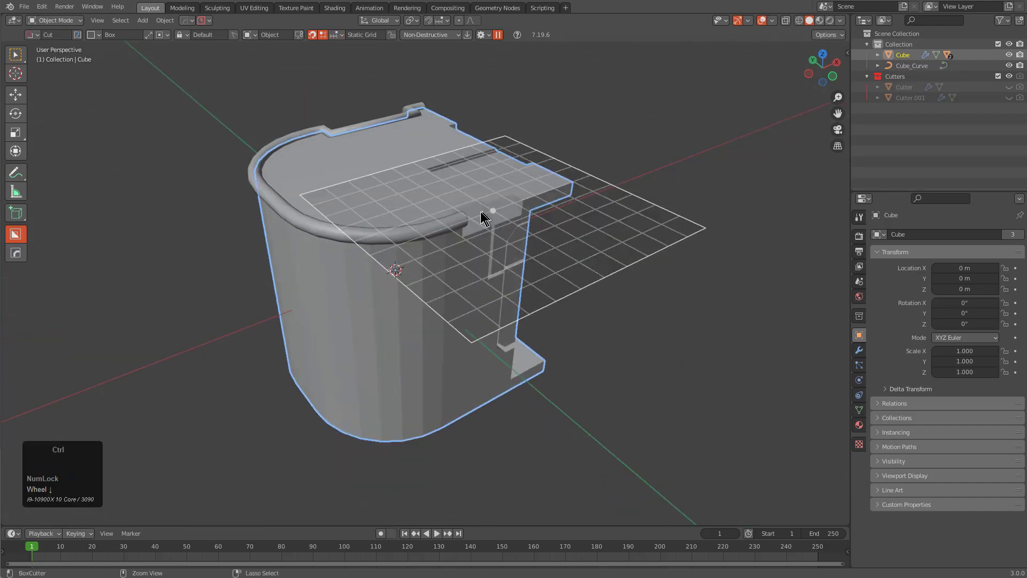
scroll(476, 214, "down", 2, "ctrl")
scroll(476, 216, "down", 1, "ctrl")
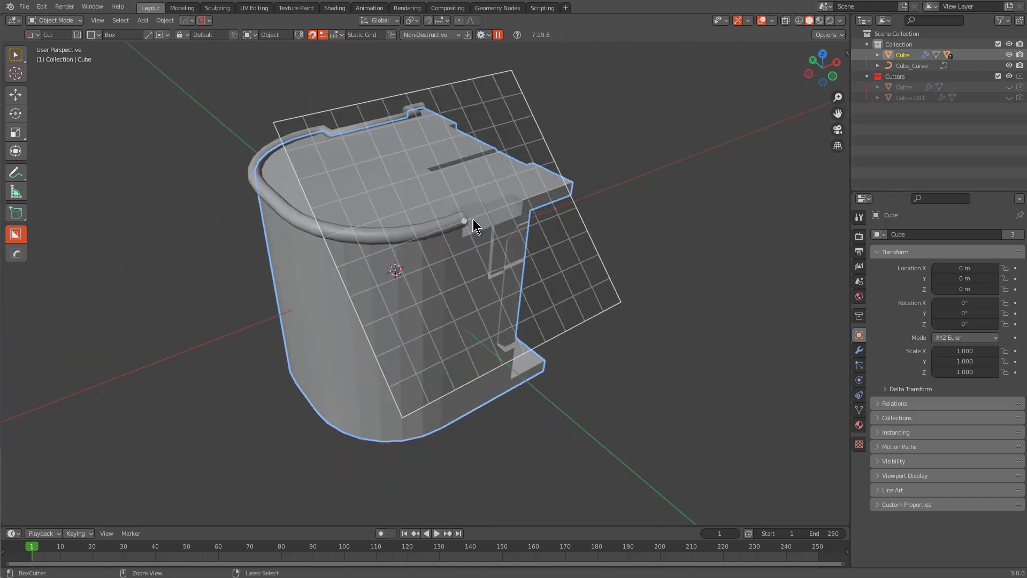
scroll(531, 227, "up", 2)
scroll(530, 219, "up", 1)
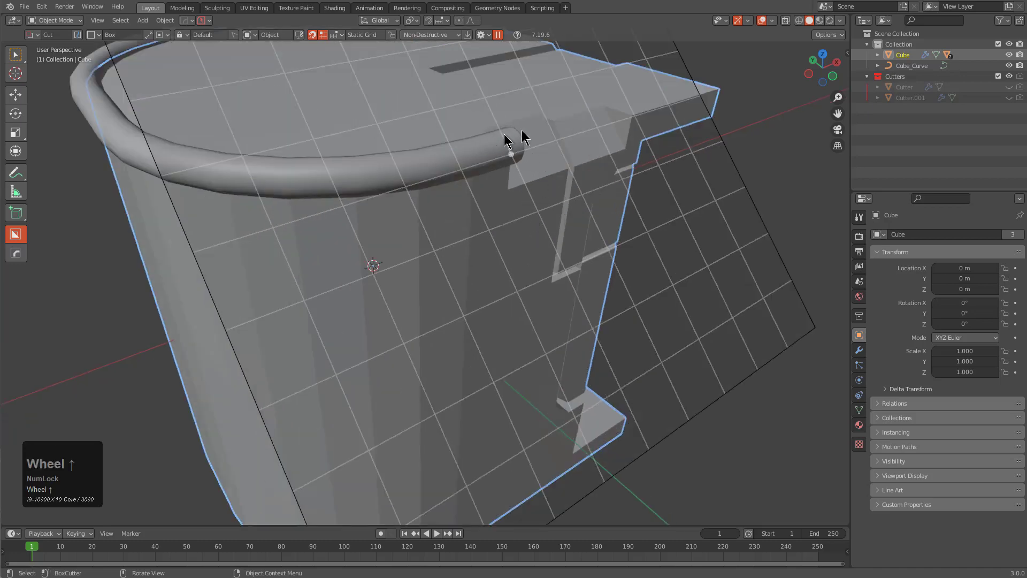
middle_click_drag(516, 134, 539, 156)
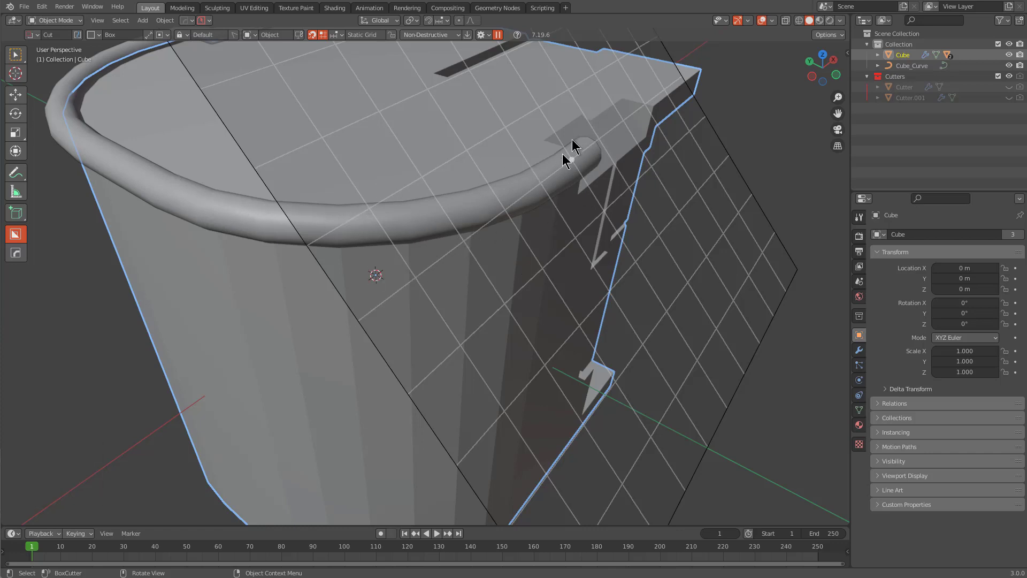
- Turn off Always in Front and pin the static grid again at the pipe's front end
left_click(336, 38)
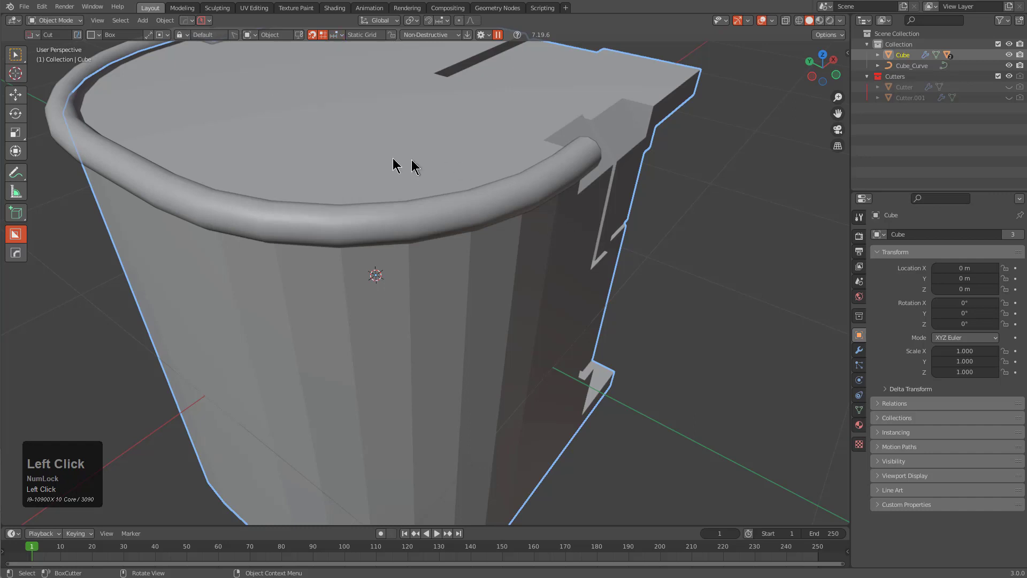
left_click(337, 35)
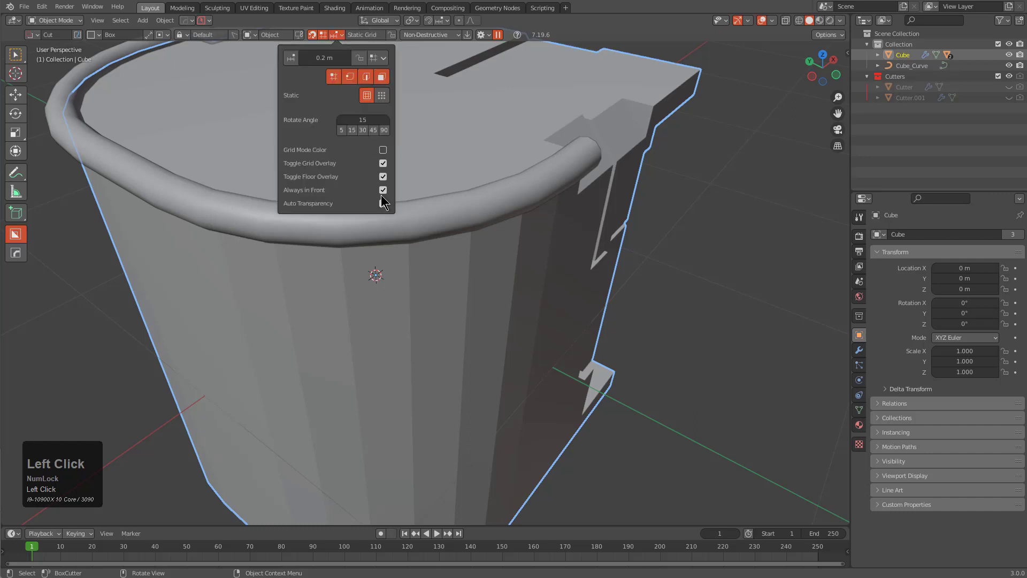
key("ctrl")
key("ctrl+Tab")
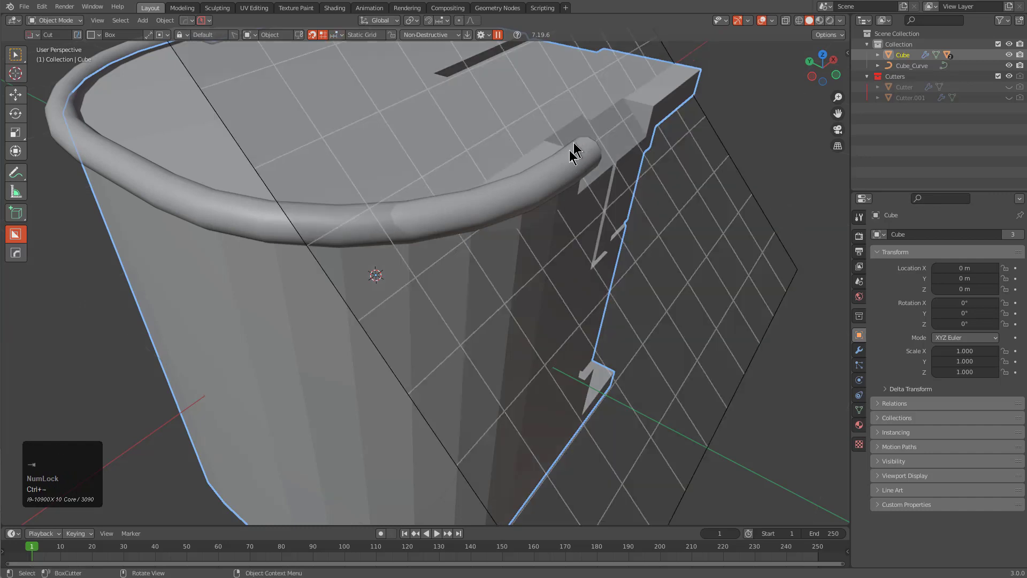
- Draw a box cut on the static grid around the pipe's front end, extrude the locked shape into the body and apply the cut
middle_click_drag(559, 211, 527, 198)
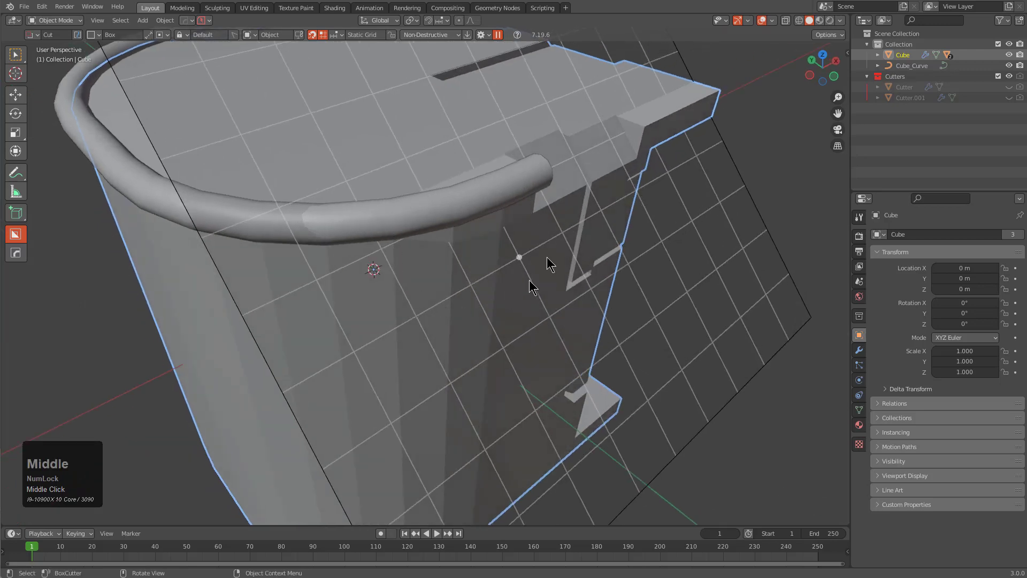
mouse_move(545, 105)
left_mouse_down()
mouse_move(392, 345)
mouse_move(392, 361)
mouse_move(426, 326)
left_mouse_up()
key("Tab")
key("e")
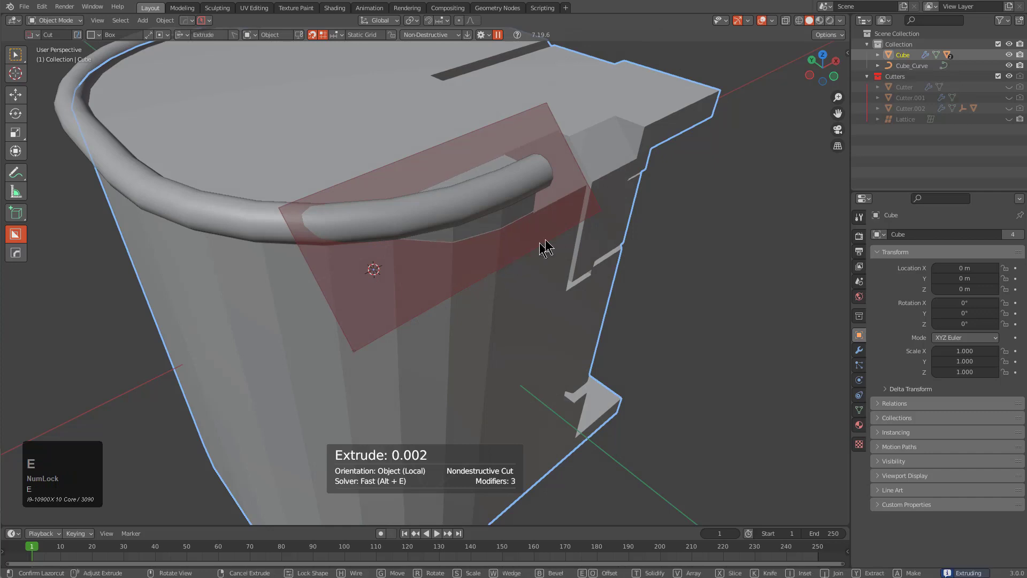
key("e")
left_click(591, 182)
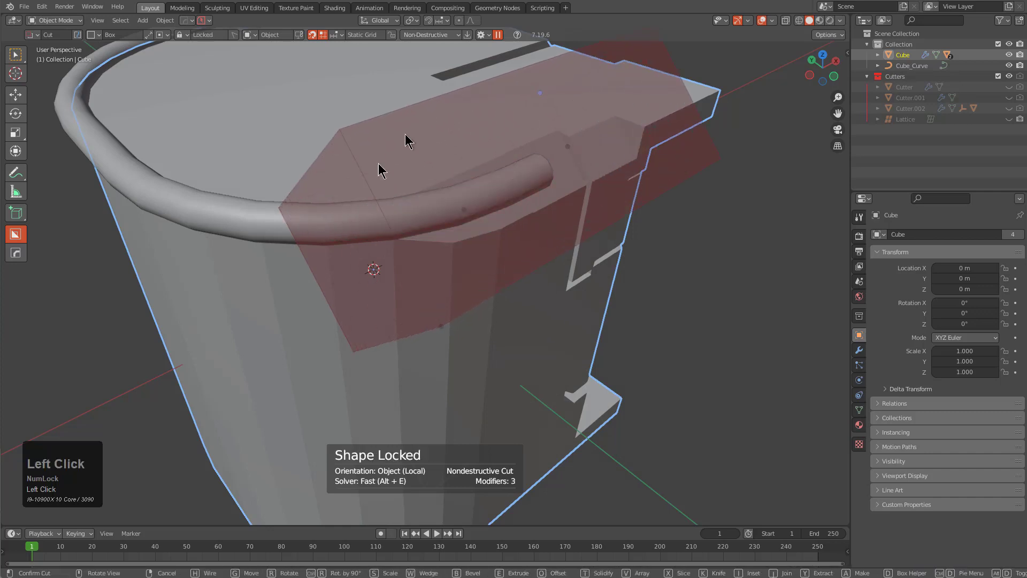
left_click(380, 277)
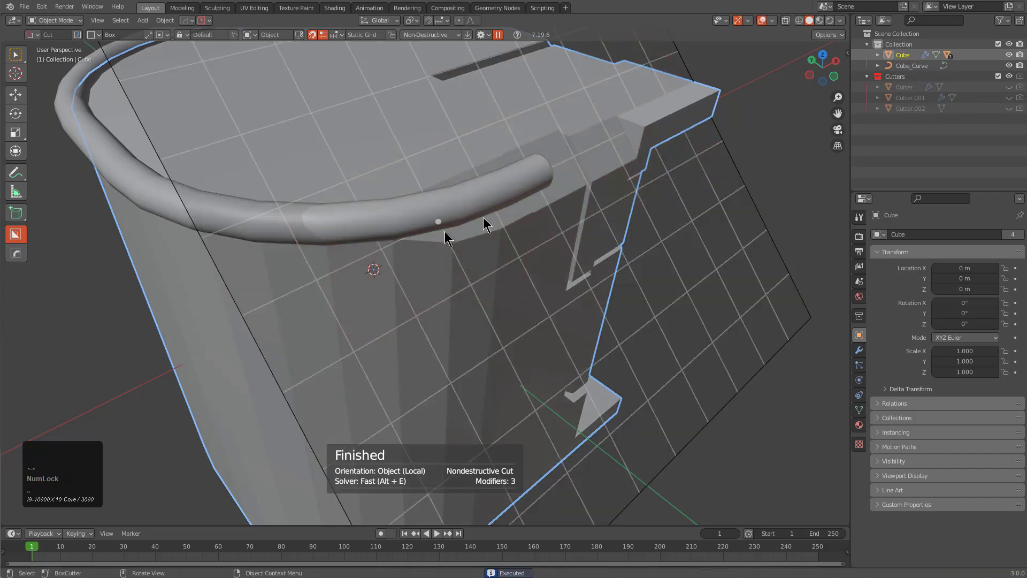
- Draw a second box cut on the static grid over the body's protruding upper corner, extrude the locked shape and apply it
mouse_move(556, 96)
left_mouse_down()
mouse_move(682, 201)
mouse_move(709, 102)
mouse_move(683, 191)
mouse_move(806, 142)
left_mouse_up()
middle_click_drag(784, 130, 659, 154, "shift")
key("Tab")
middle_click_drag(690, 121, 557, 204)
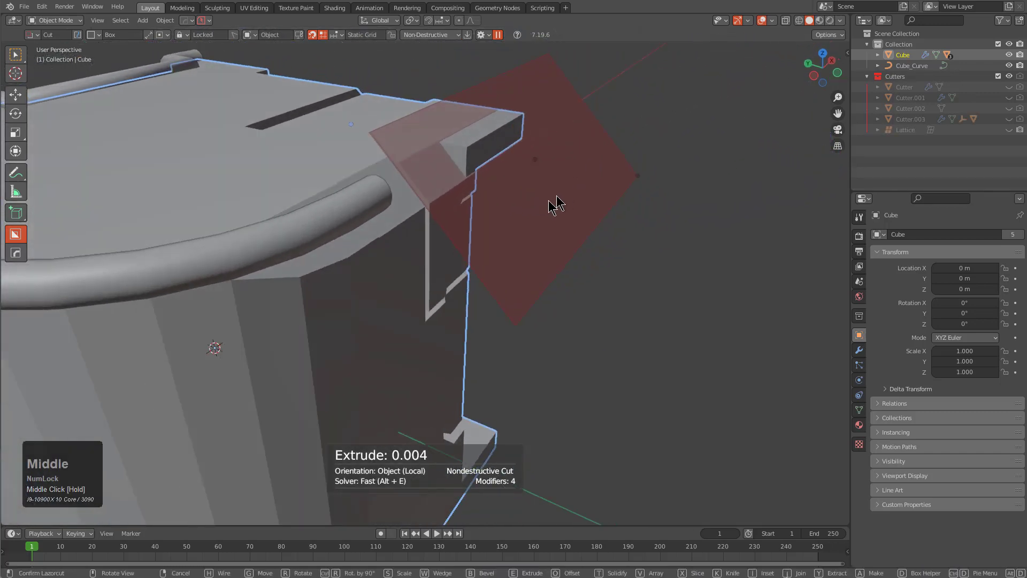
key("e")
key("e")
left_click(610, 152)
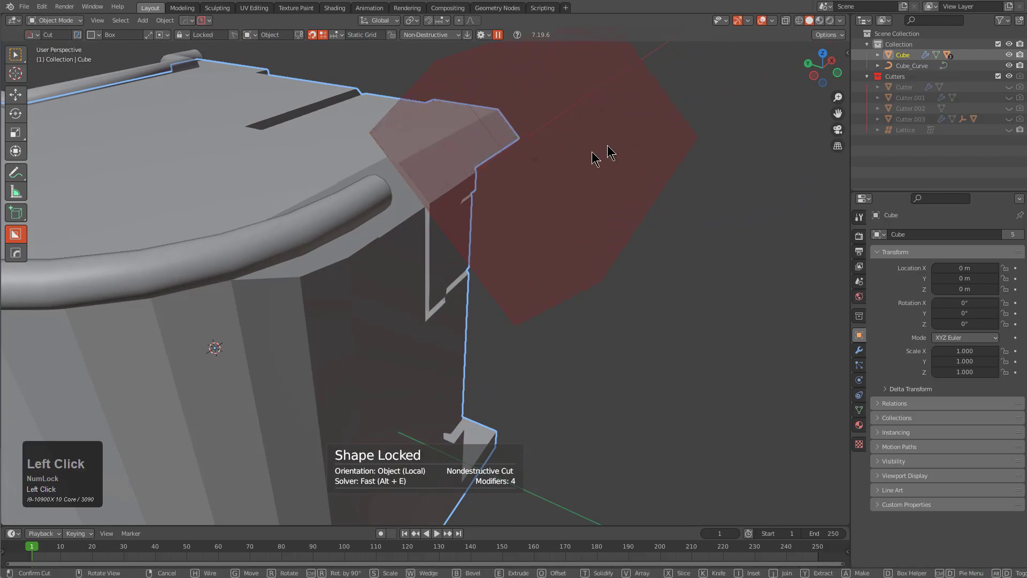
left_click(503, 258)
middle_click_drag(464, 255, 508, 244)
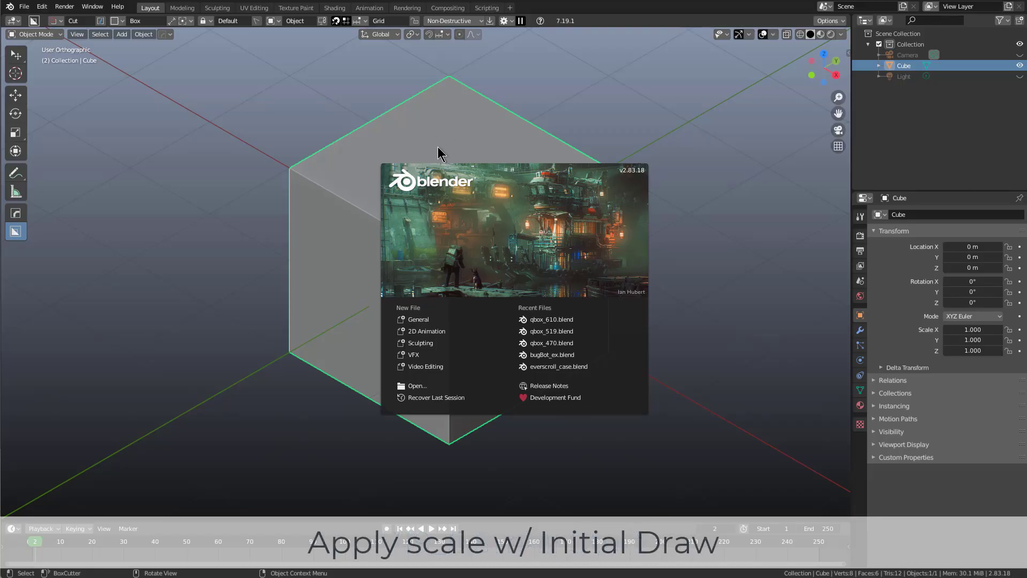
- Dismiss the splash screen and flatten the default cube to a Z scale of about 0.323
left_click(438, 146)
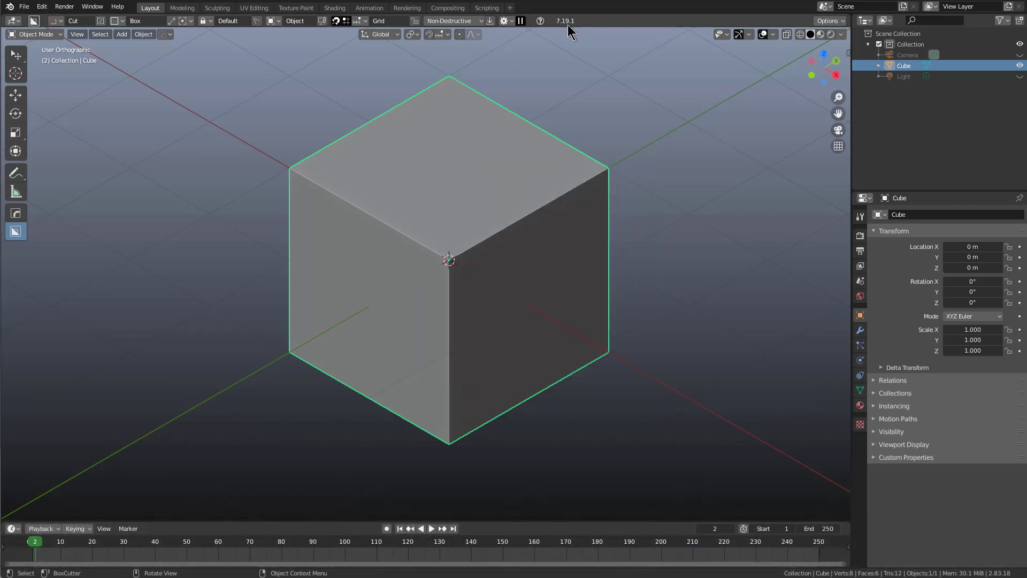
middle_click_drag(521, 253, 492, 247)
scroll(492, 247, "up", 2)
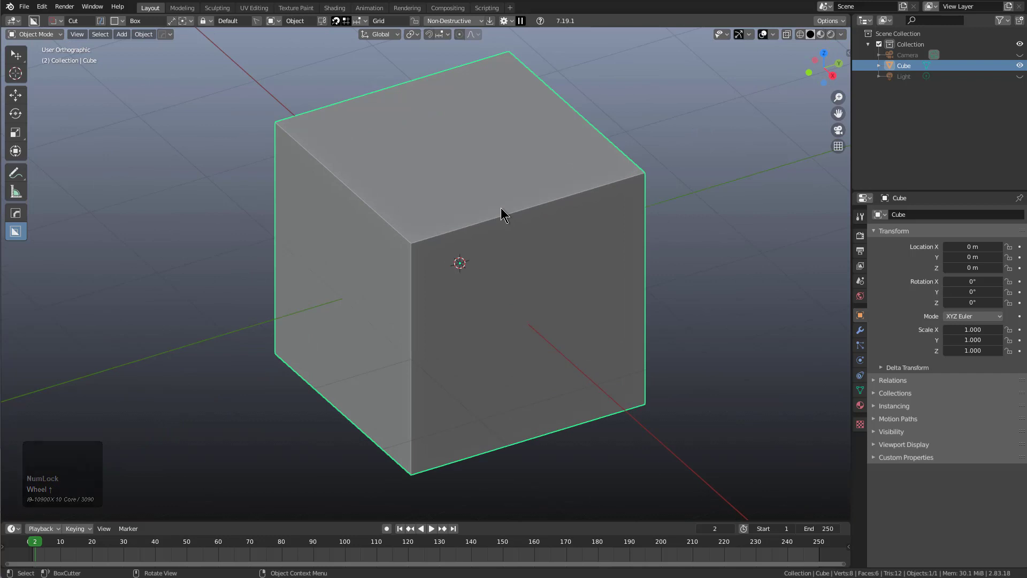
middle_click_drag(649, 316, 518, 278)
key("s")
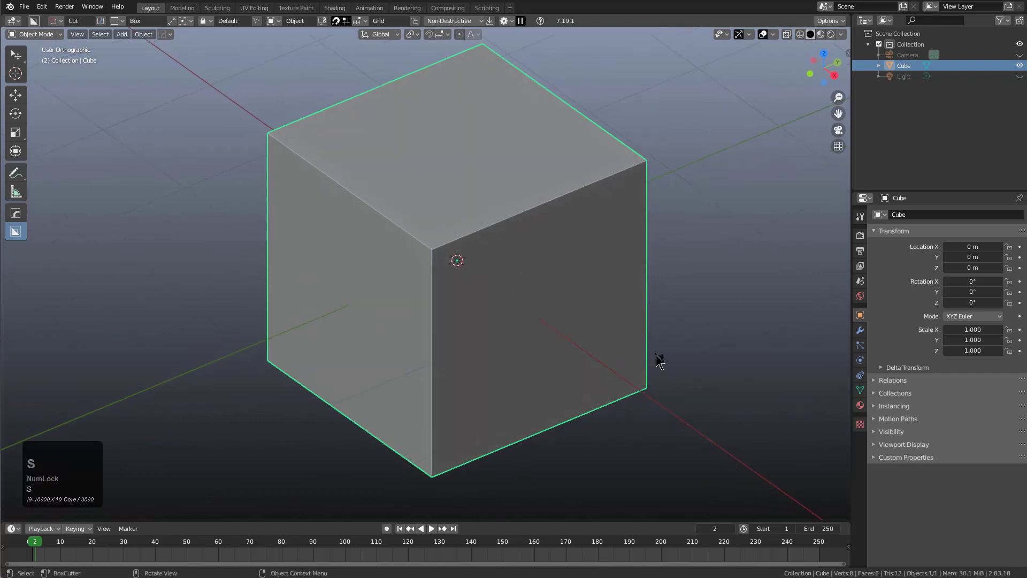
key("z")
left_click(535, 288)
- Switch the cutter shape to Circle and preview circular cuts on the flattened cube's front side face, cancelling each one
key("d")
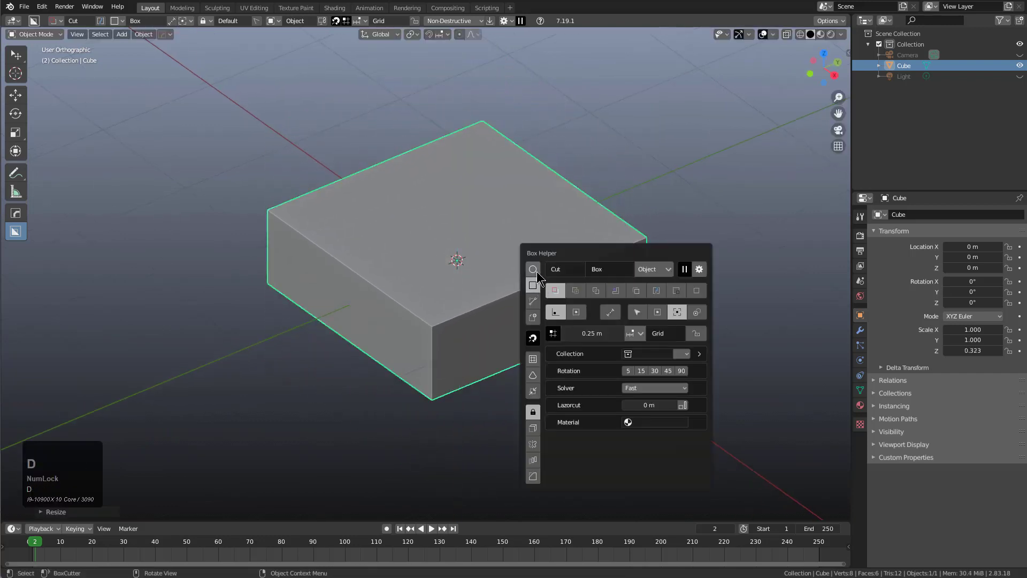
left_click(533, 269)
mouse_move(500, 335)
left_mouse_down()
mouse_move(572, 365)
mouse_move(600, 359)
mouse_move(583, 352)
left_mouse_up()
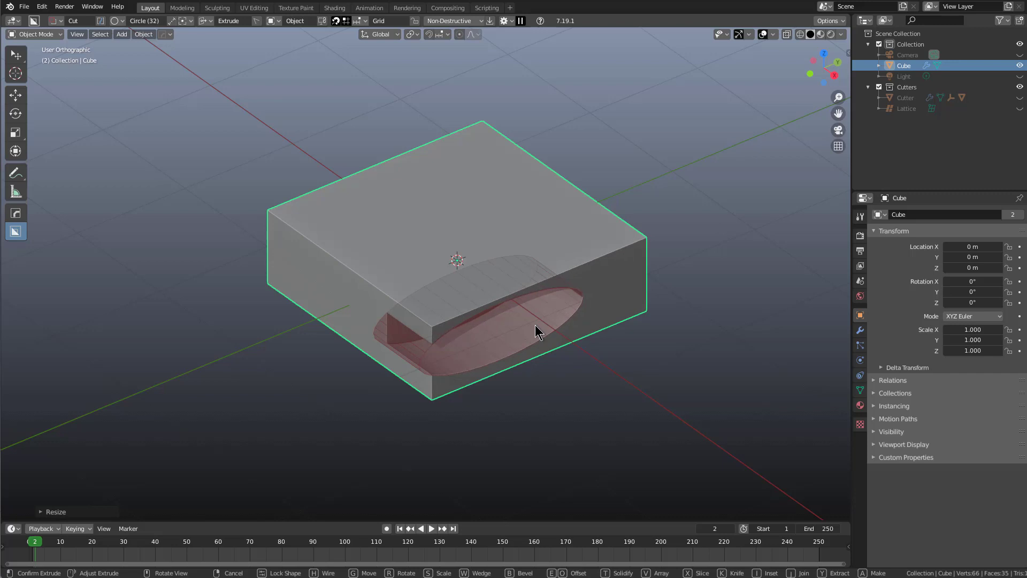
right_click(535, 325)
left_click_drag(531, 327, 602, 337)
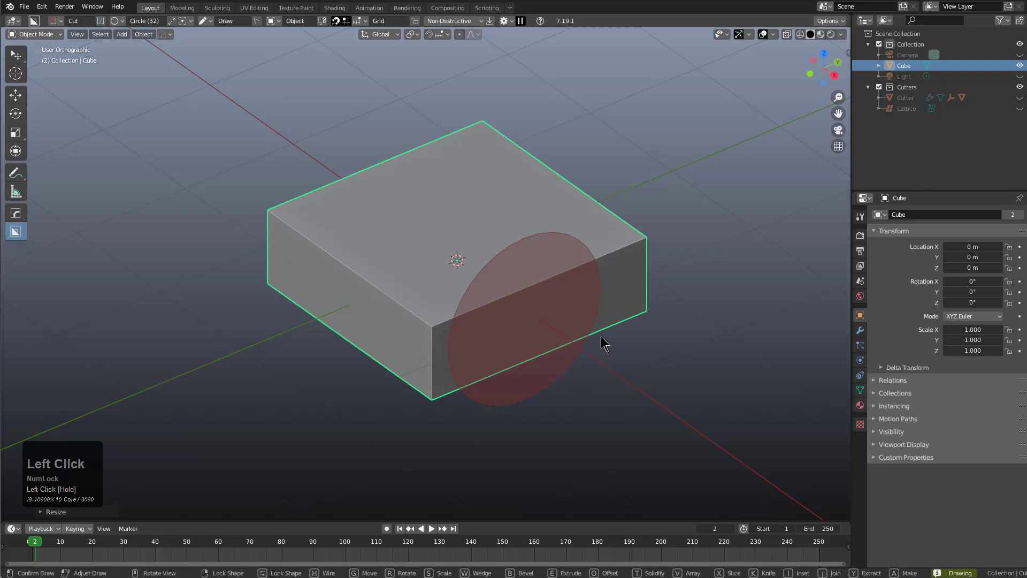
left_click_drag(600, 337, 599, 336)
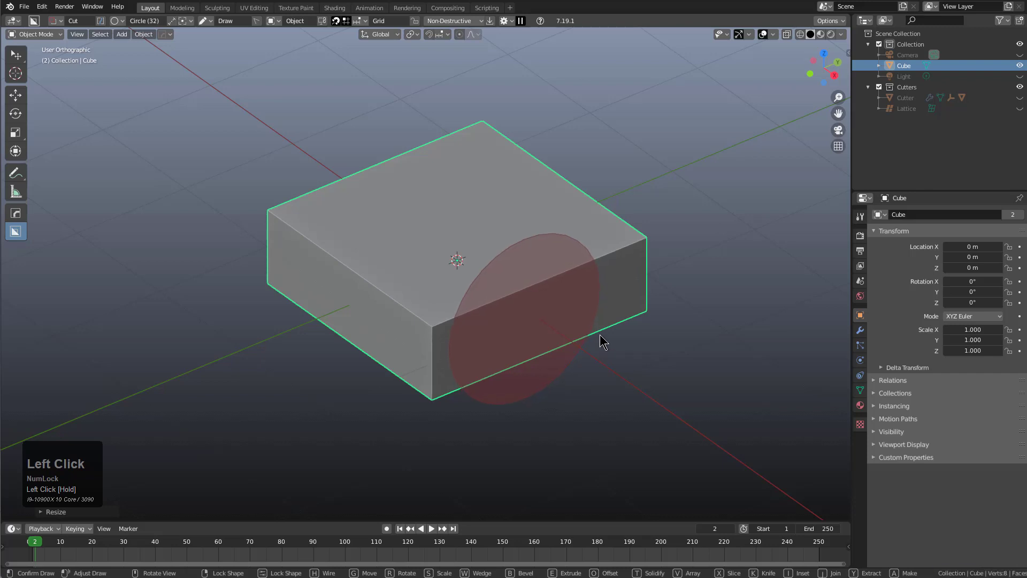
right_click(599, 335)
- Stretch the cube to a Z scale of about 3.879 and preview a circular cut on its front side face
key("s")
key("z")
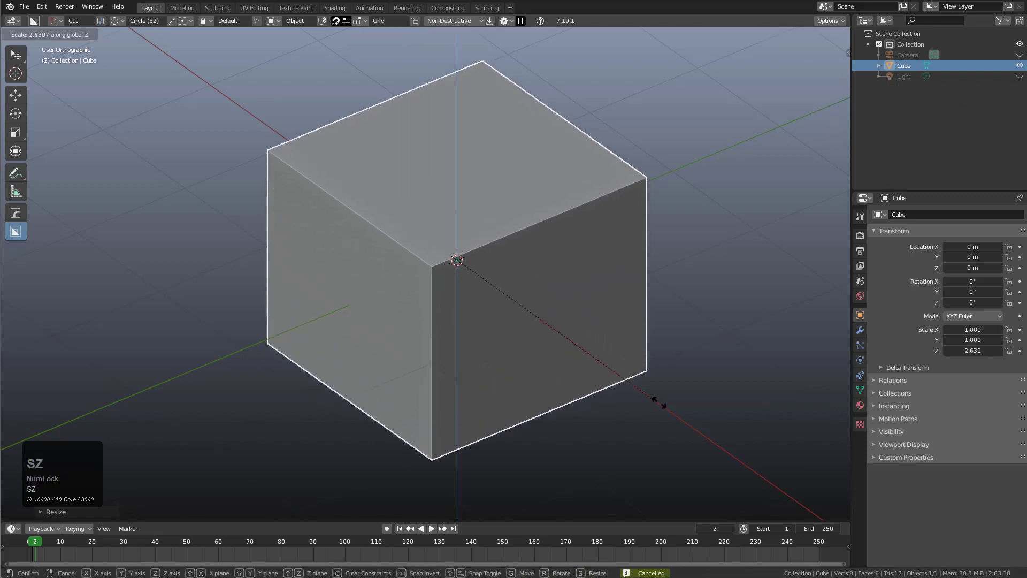
left_click(674, 397)
key("s")
key("z")
left_click(641, 373)
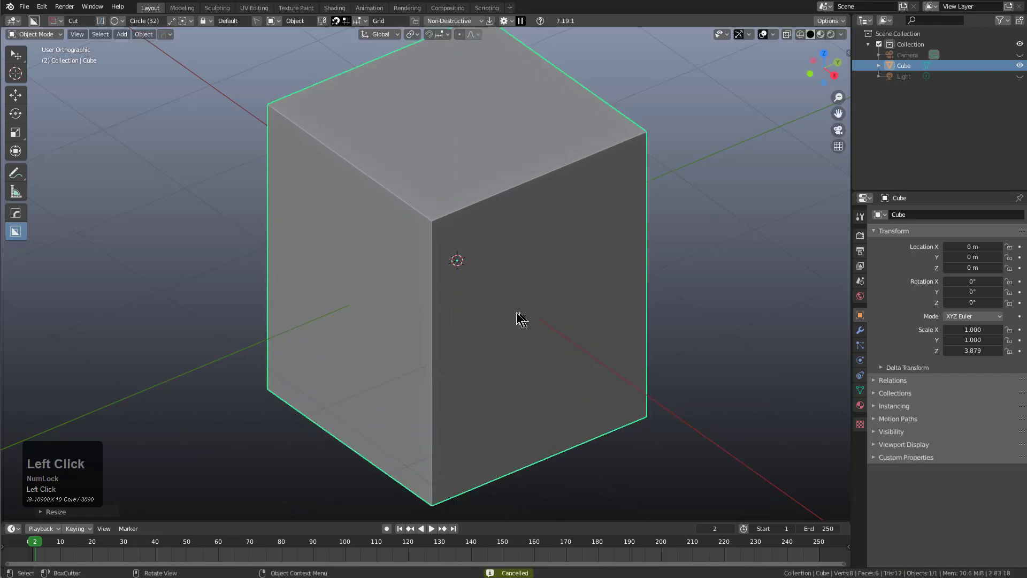
left_click_drag(517, 313, 512, 278)
right_click(513, 277)
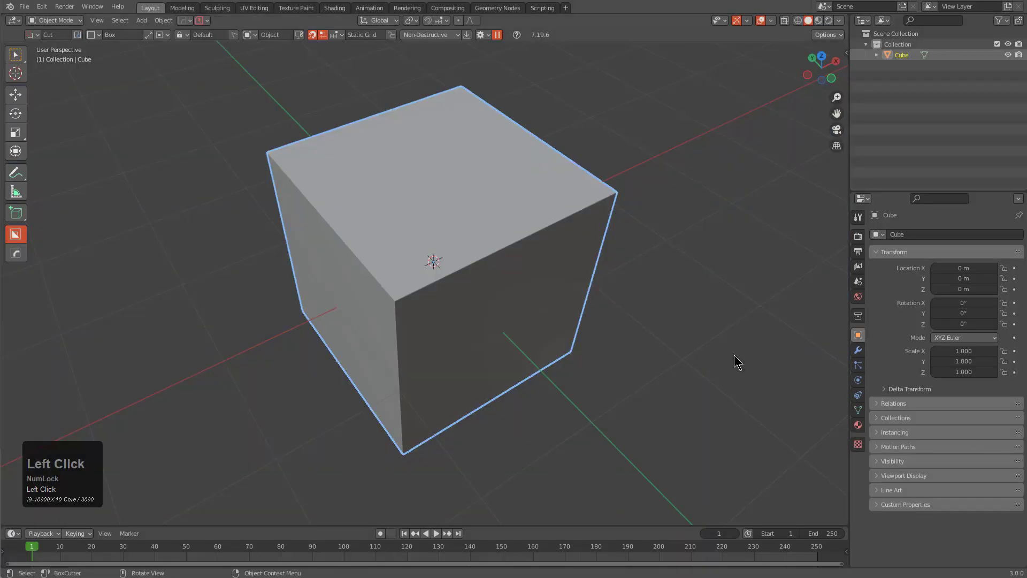
- Flatten the new scene's cube to a Z scale of about 0.281 and set the cutter shape to Circle
middle_click_drag(452, 335, 592, 373)
key("s")
key("z")
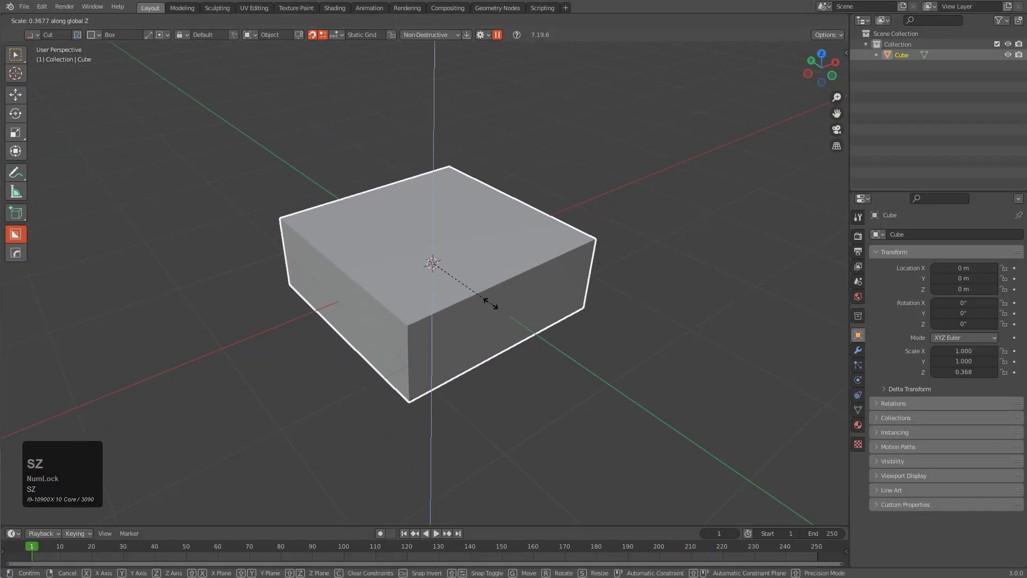
left_click(478, 296)
key("d")
left_click(496, 296)
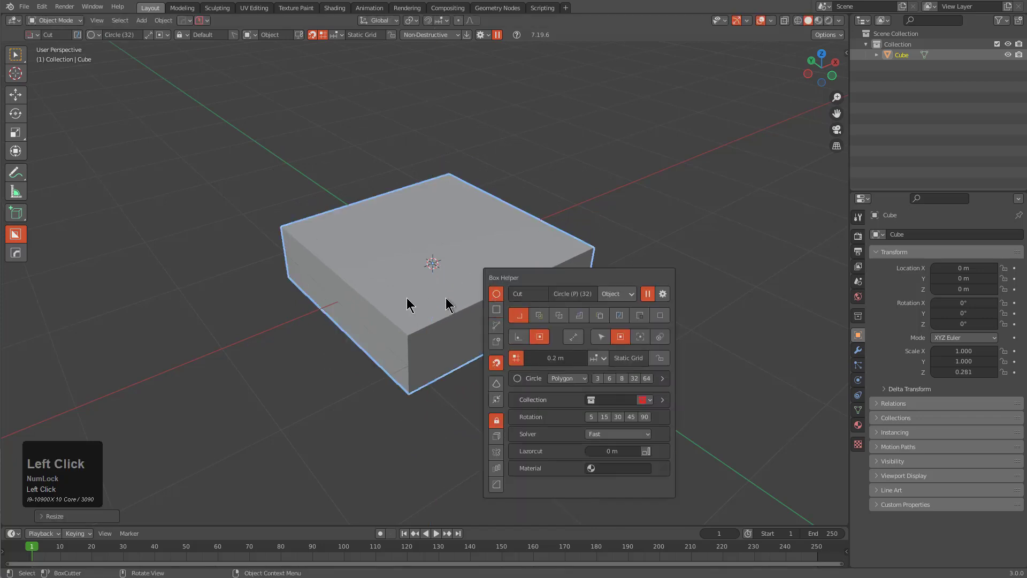
- Try a circular cut into the flattened cube's front side with a flipped bevel about 0.395 wide, and undo it
mouse_move(457, 344)
left_mouse_down()
mouse_move(510, 363)
mouse_move(518, 353)
left_mouse_up()
key("b")
scroll(535, 323, "down", 2)
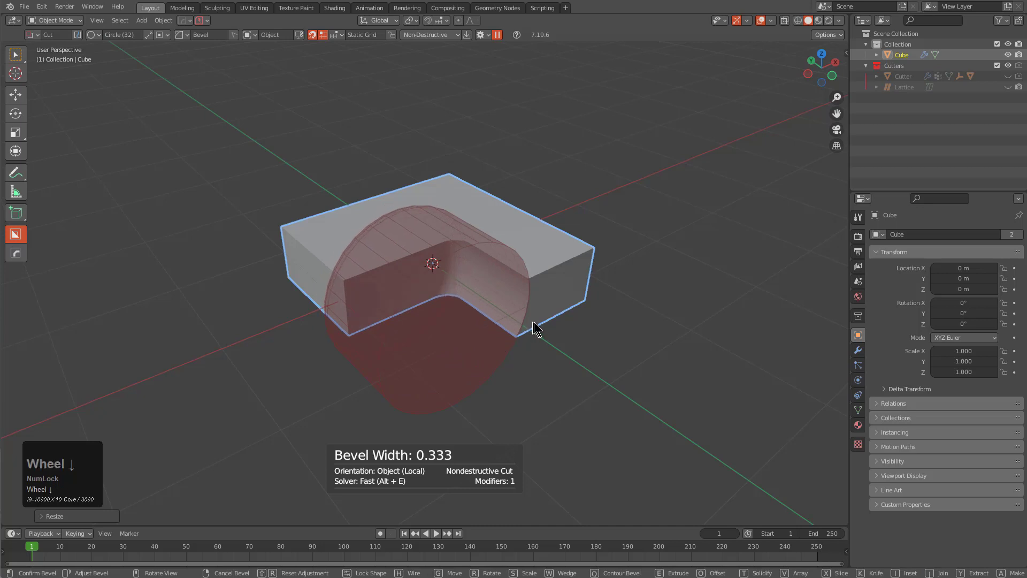
key("shift+f")
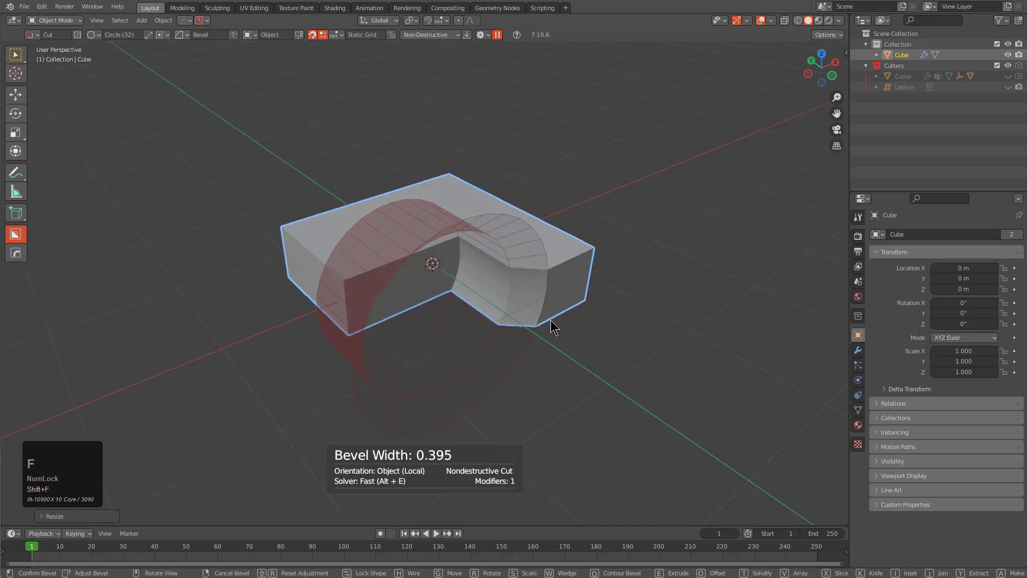
left_click(532, 238)
mouse_move(516, 348)
middle_mouse_down()
mouse_move(511, 364)
mouse_move(505, 339)
mouse_move(523, 356)
middle_mouse_up()
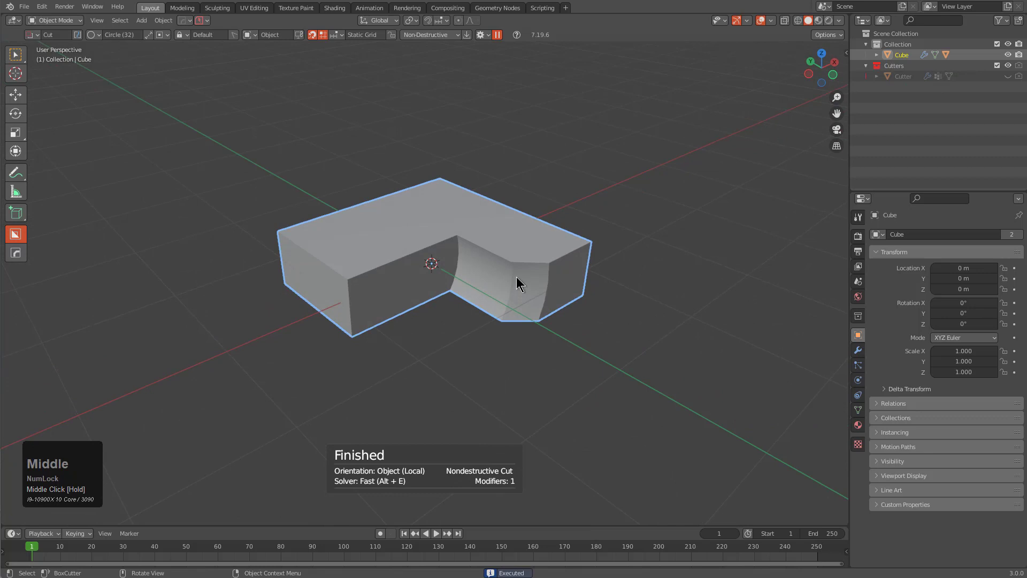
key("ctrl+z")
- Stretch the cube to a Z scale of about 1.179
key("s")
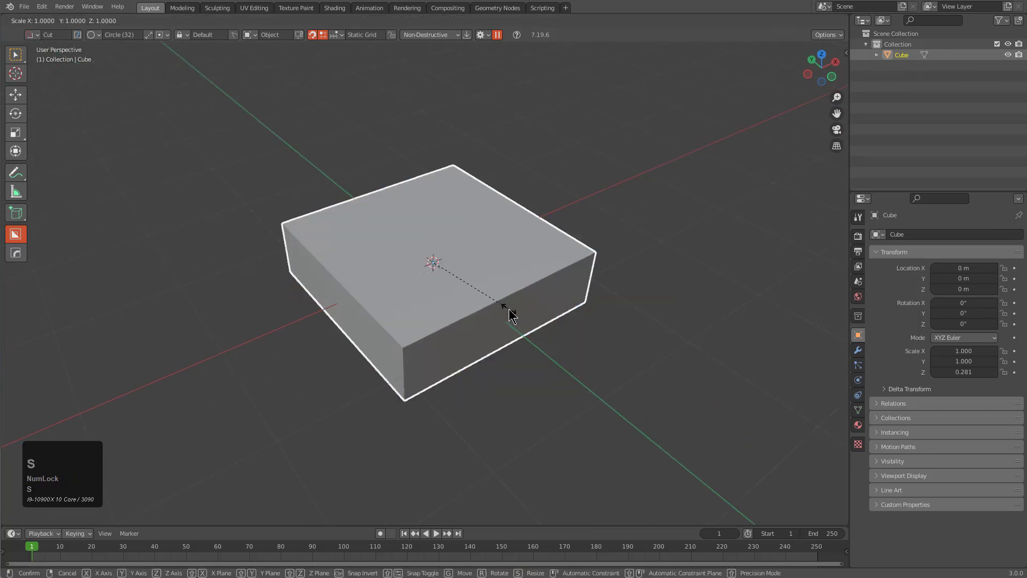
key("z")
left_click(663, 444)
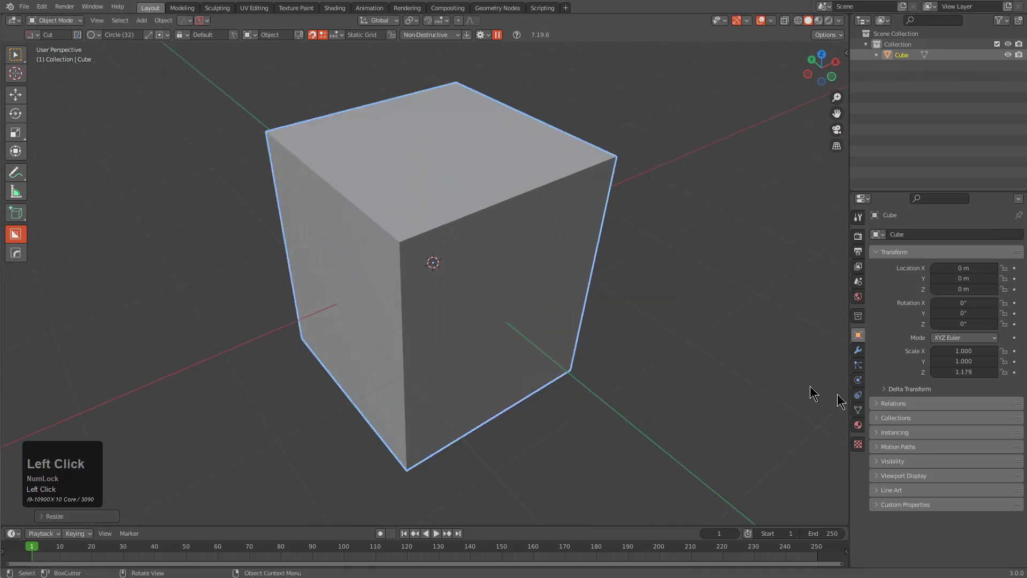
- Cut a circular recess into the cube's front side face with a bevel about 0.348 wide that flares its opening
key("d")
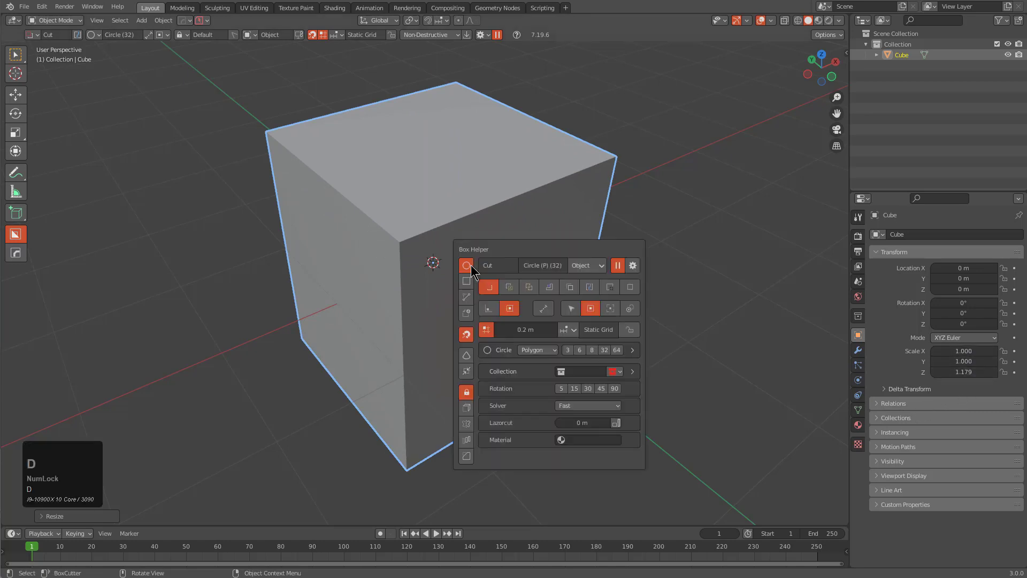
left_click_drag(490, 309, 518, 313)
key("b")
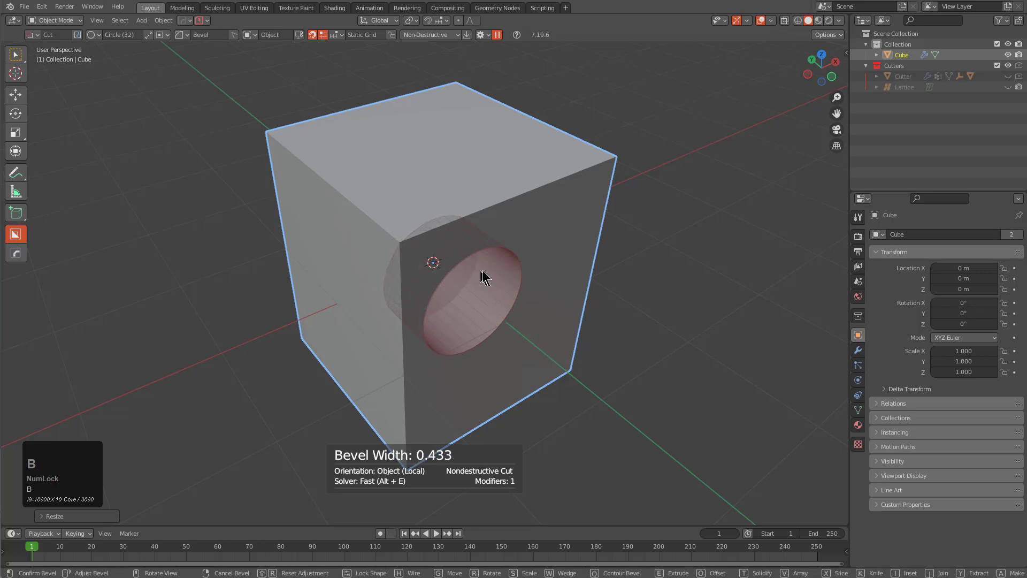
key("d")
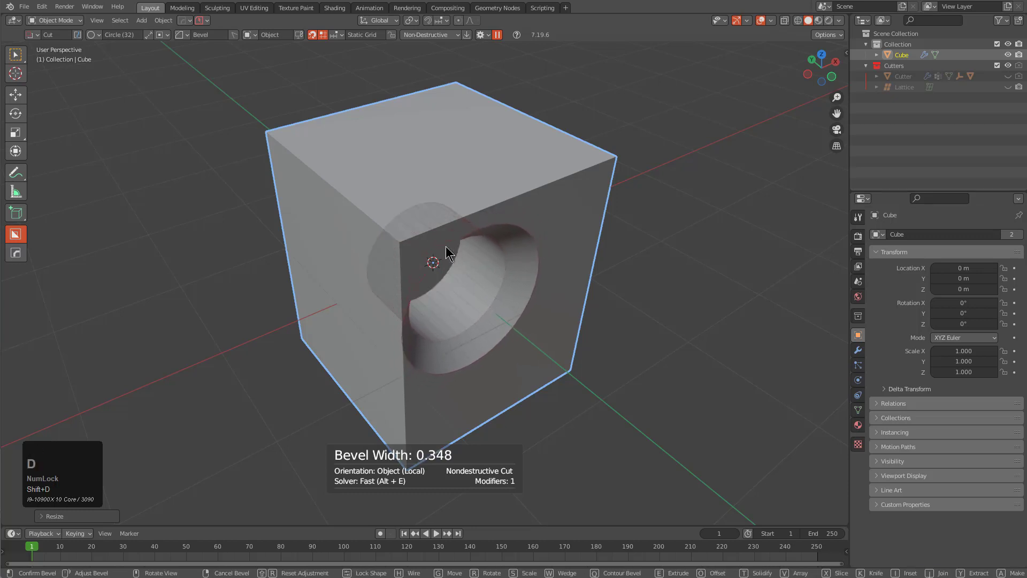
left_click(452, 249)
middle_click_drag(533, 311, 439, 216)
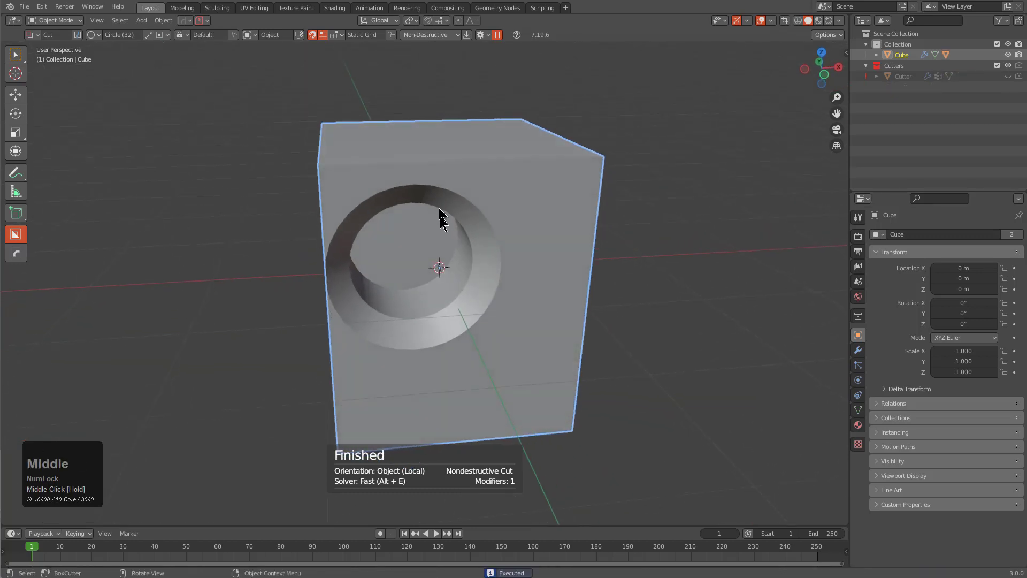